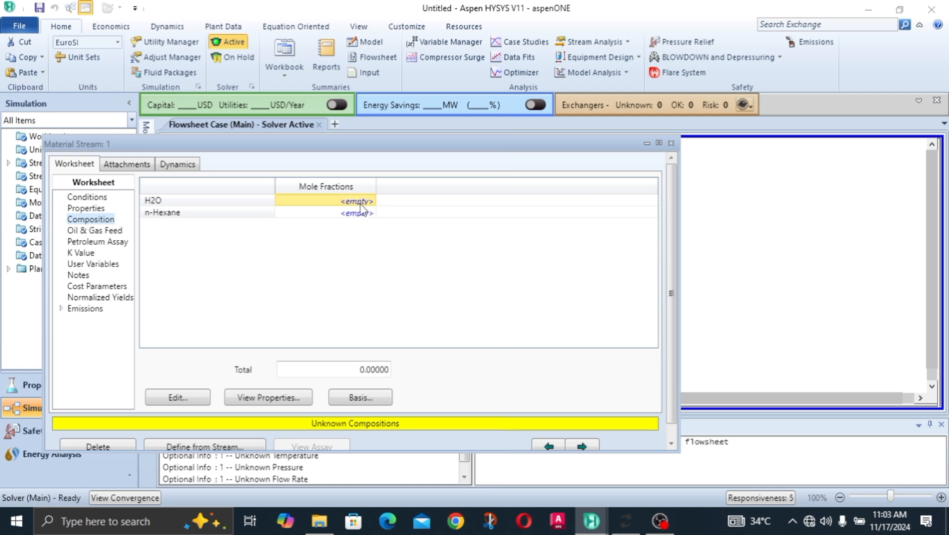
- Set the stream composition to mole fractions of 0.5 for H2O and 0.5 for n-Hexane
type("0.5")
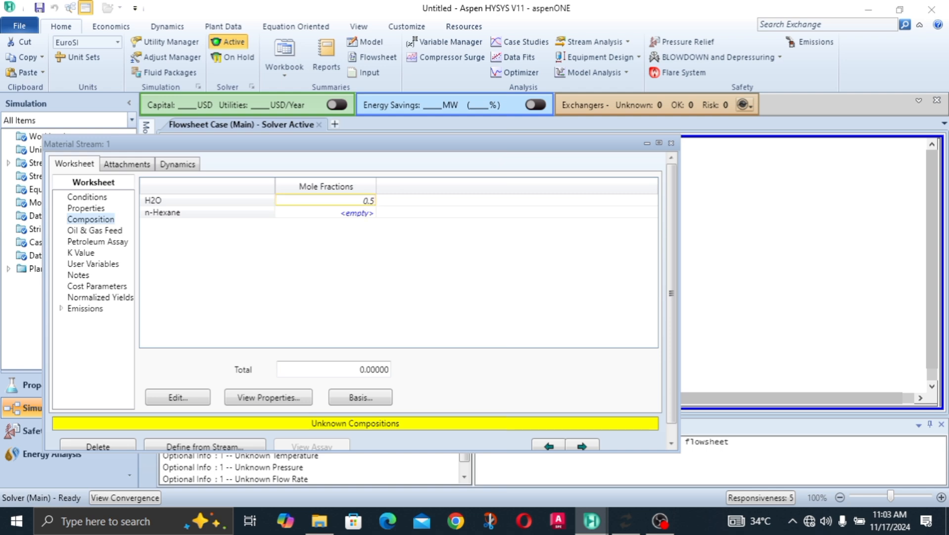
key("Return")
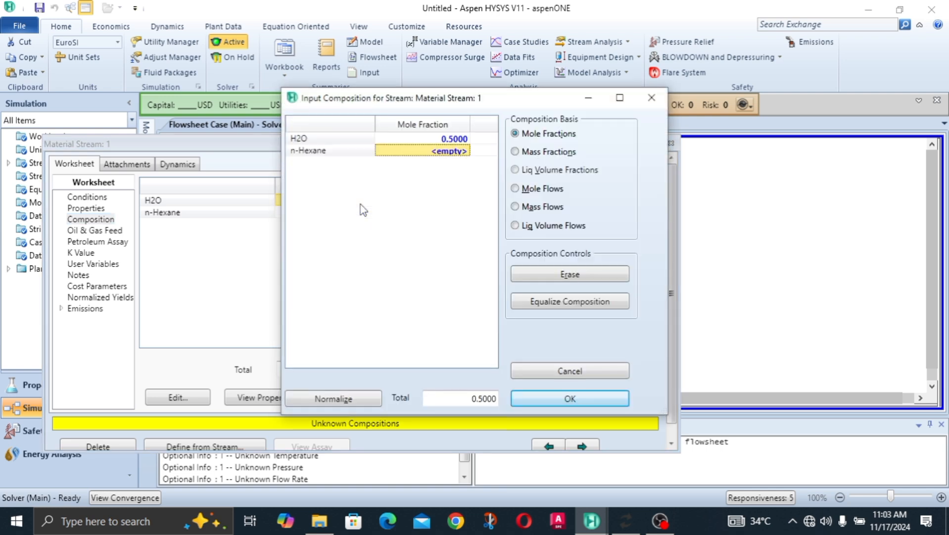
type("0.")
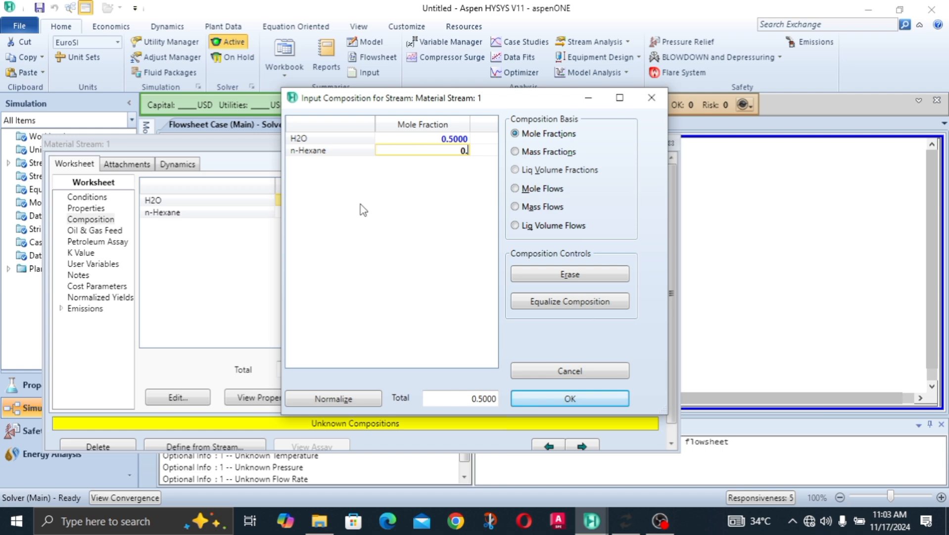
type("5")
key("Return")
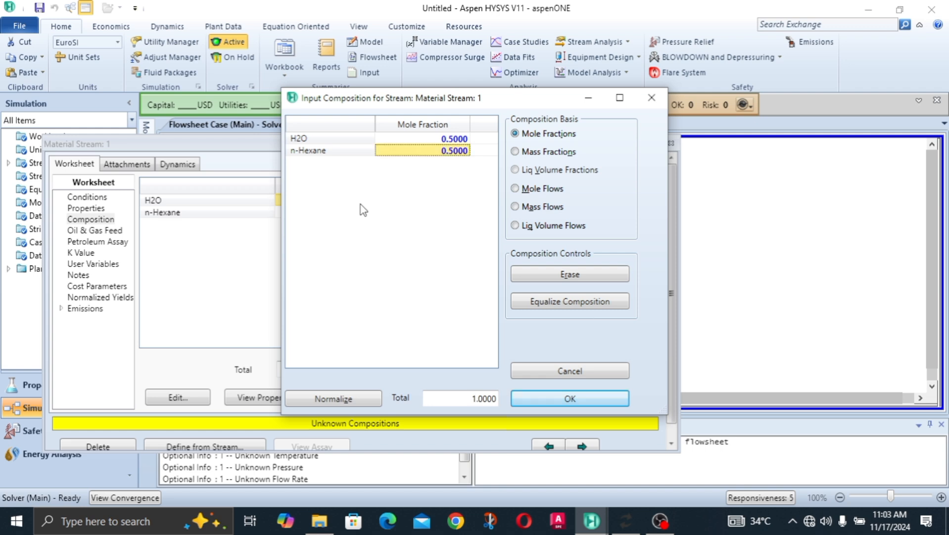
left_click(602, 403)
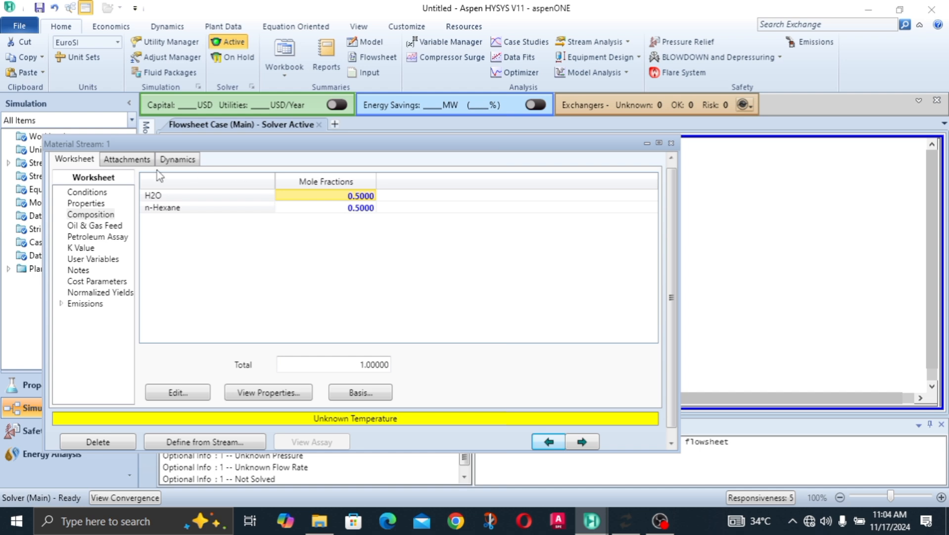
- Set the conditions of material stream 1 to a temperature of 30 C and a pressure of 1 atm
left_click(95, 194)
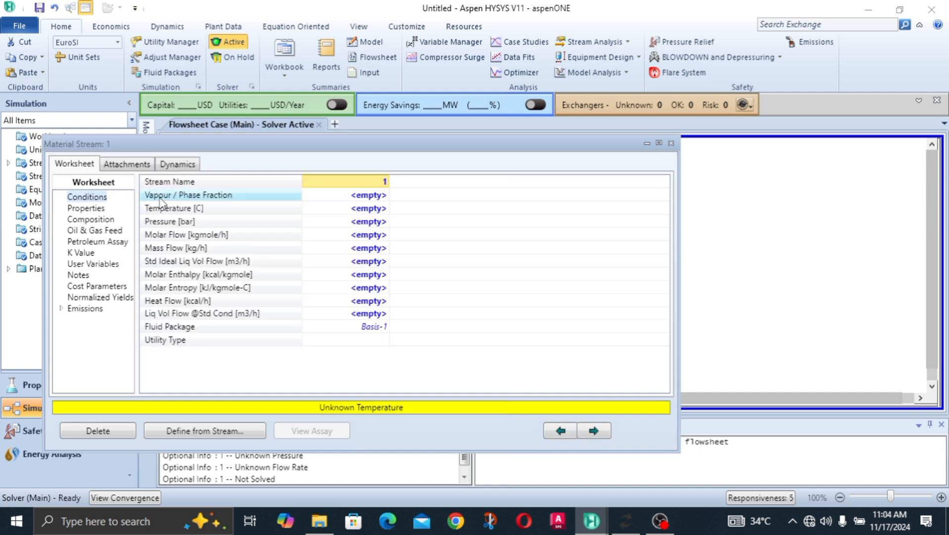
left_click(369, 208)
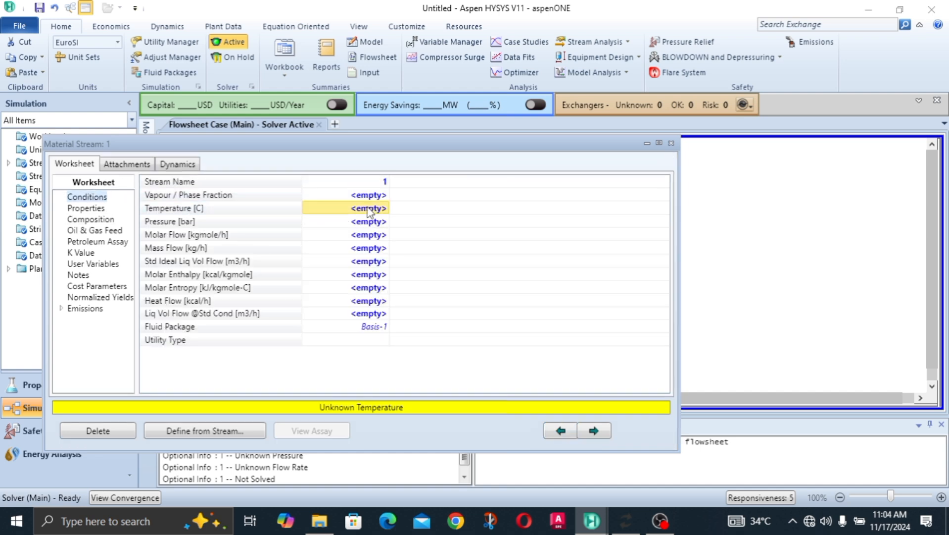
left_click(367, 209)
type("30")
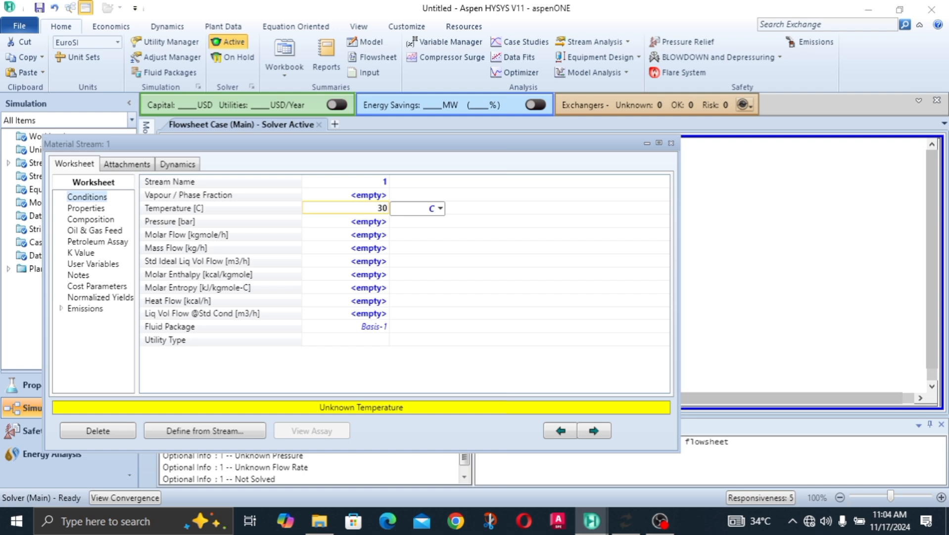
key("Return")
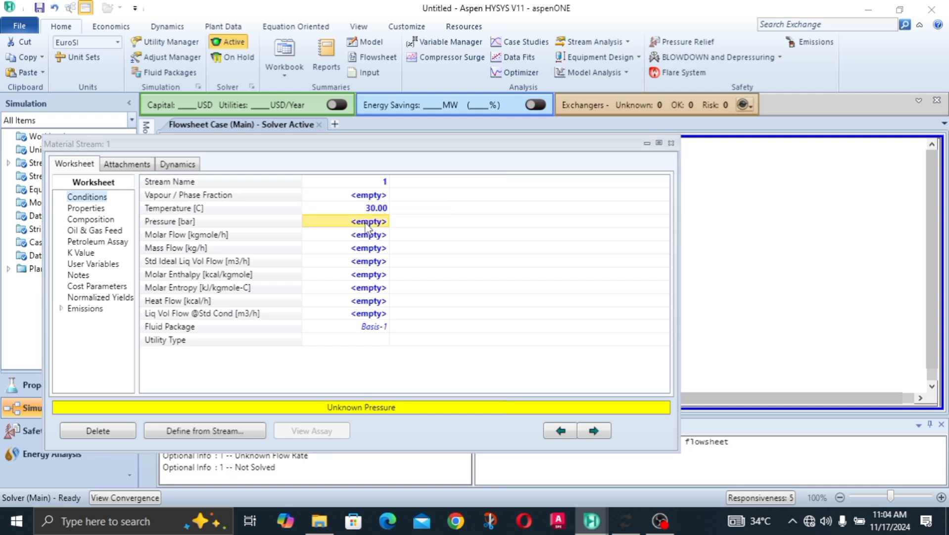
type("1")
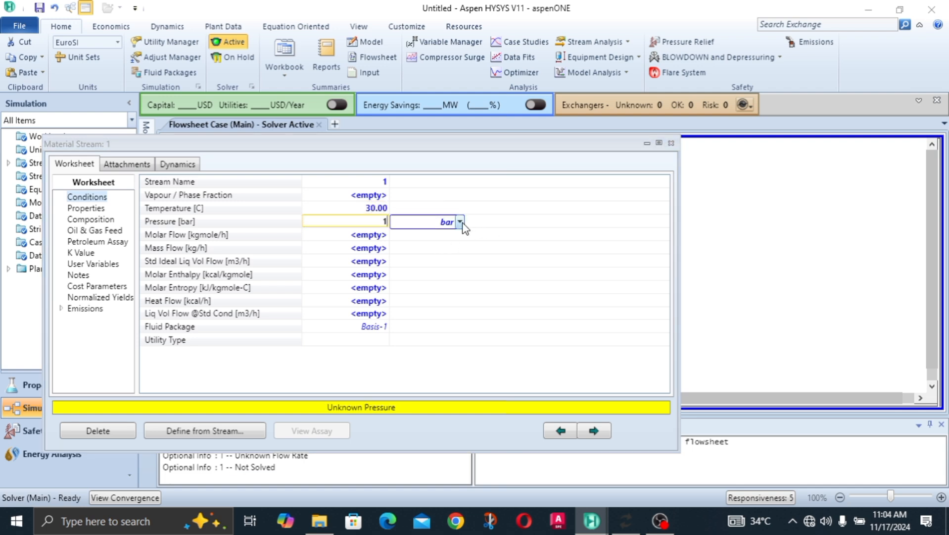
left_click(460, 221)
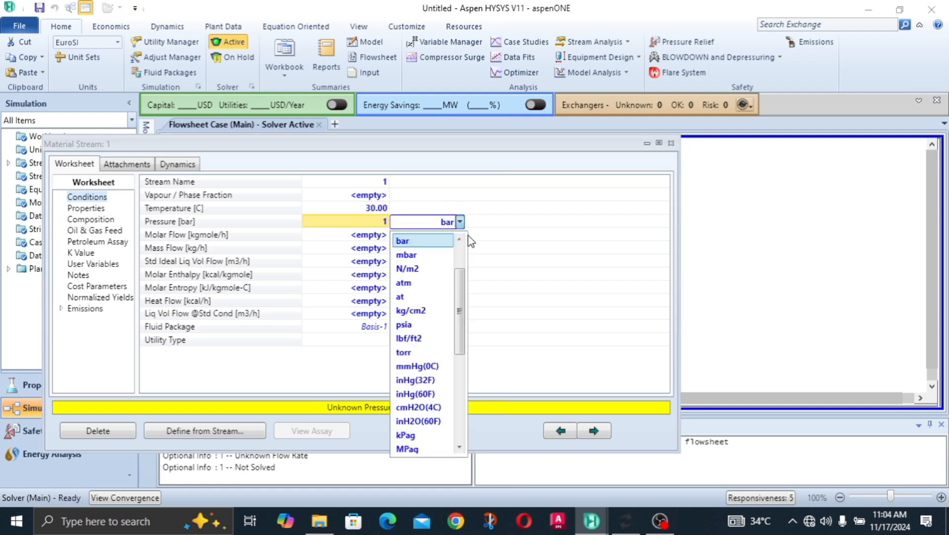
left_click(423, 282)
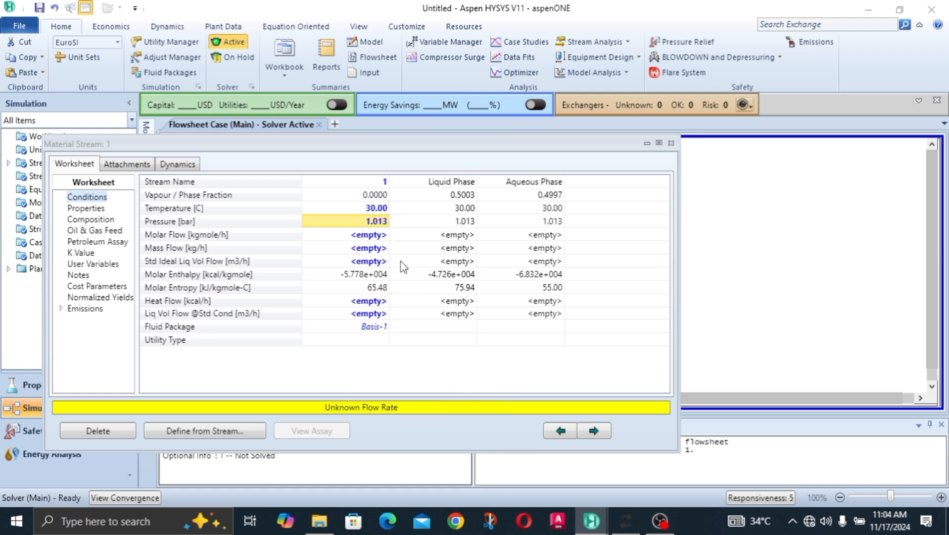
- Set the stream's molar flow to 500 kgmole/h and rename the stream MIXTURE
left_click(371, 237)
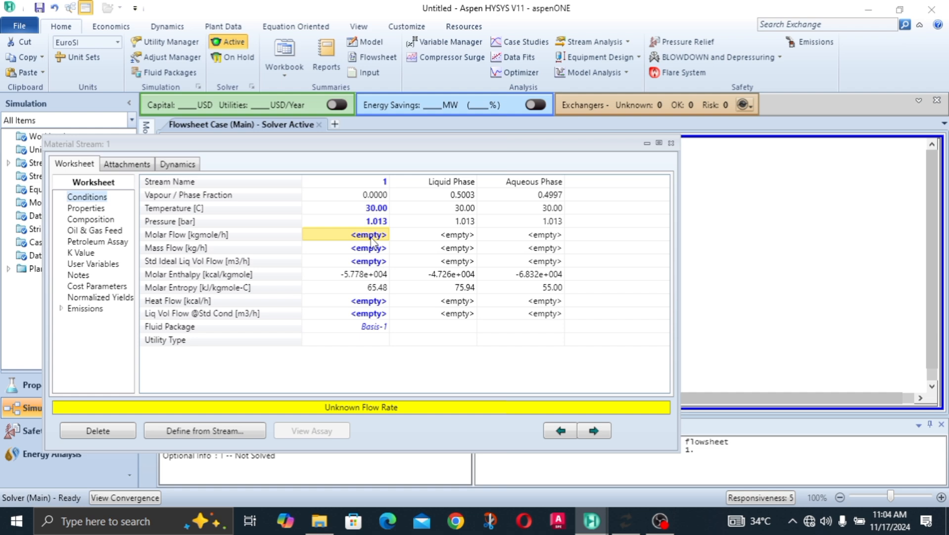
type("500")
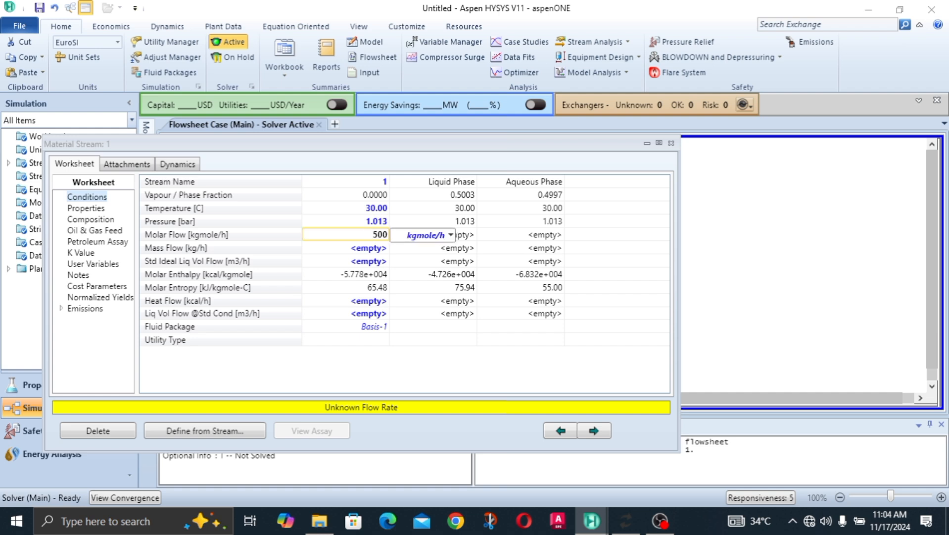
left_click(354, 261)
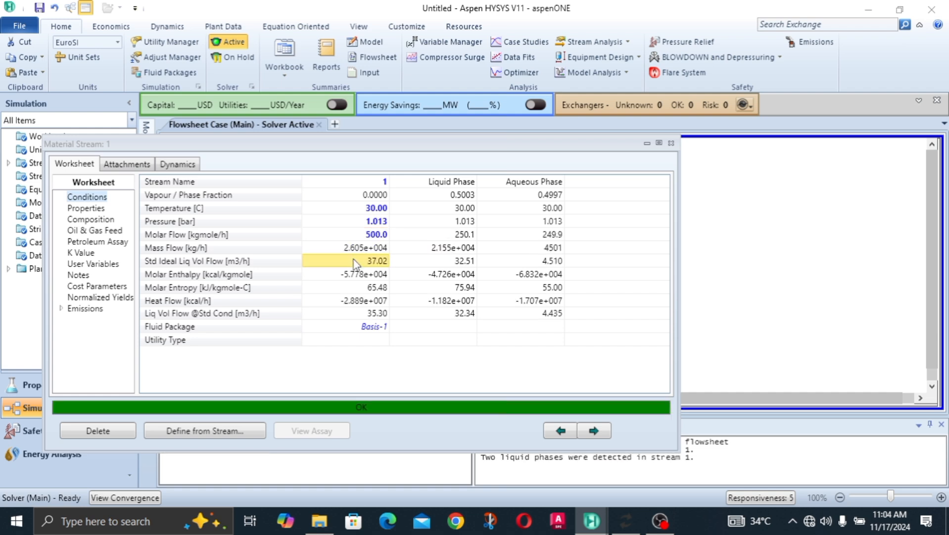
left_click(379, 183)
type("MIXTURE")
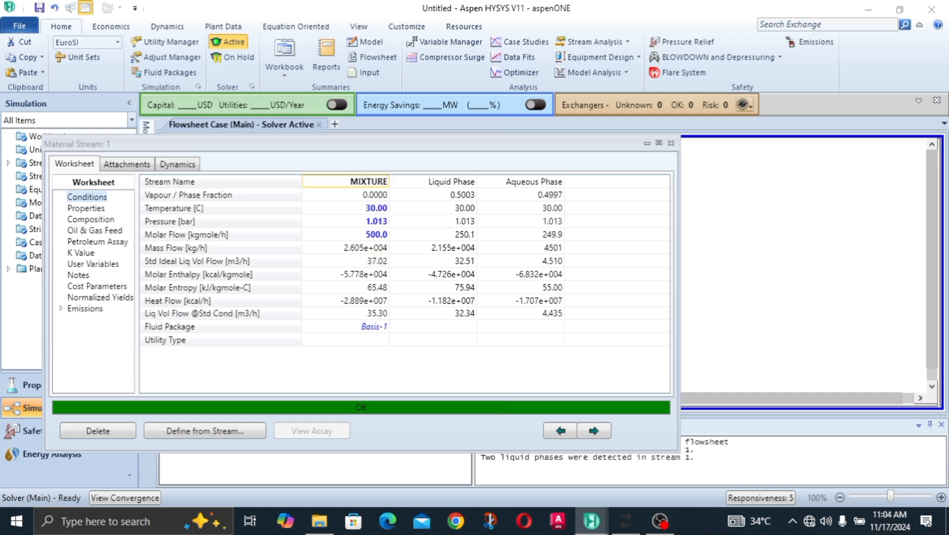
key("Return")
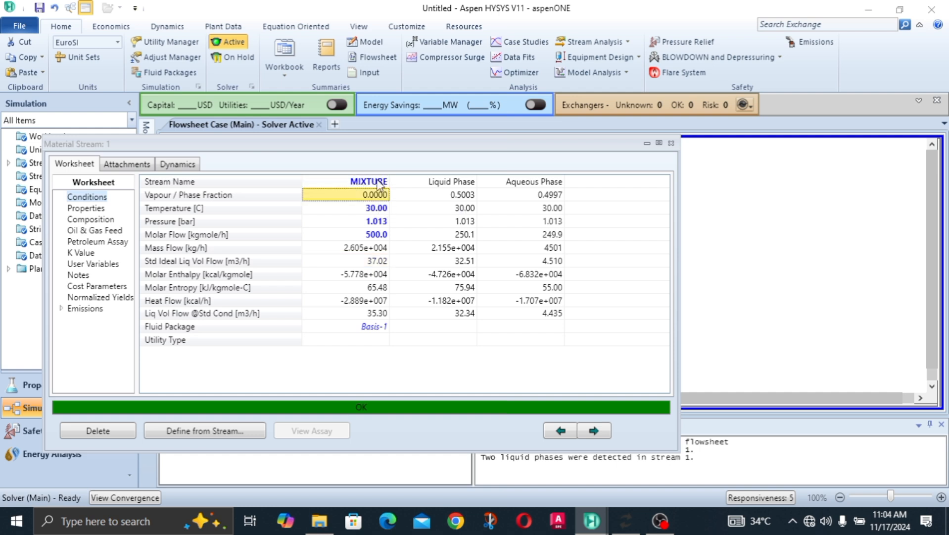
- Review the MIXTURE stream's vapour fraction, temperature, pressure and molar flow
left_click(376, 288)
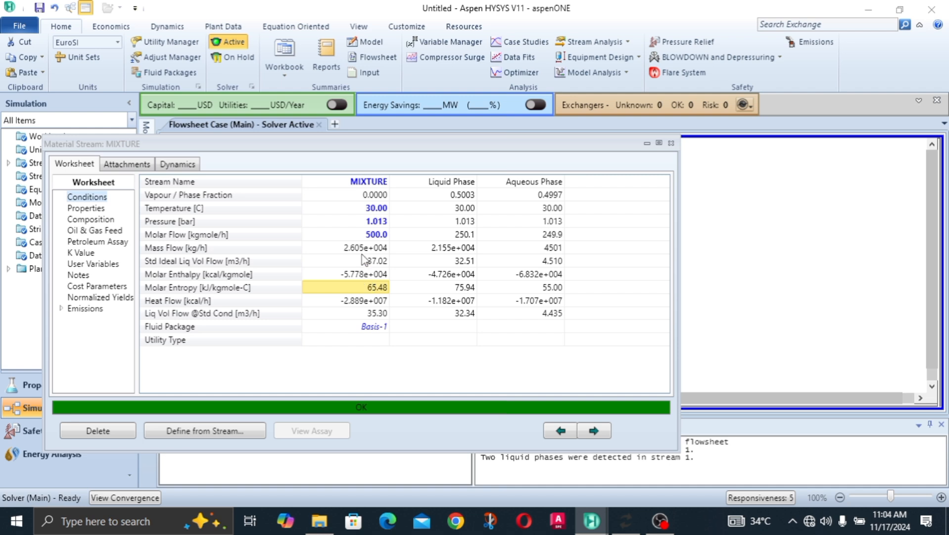
left_click(387, 200)
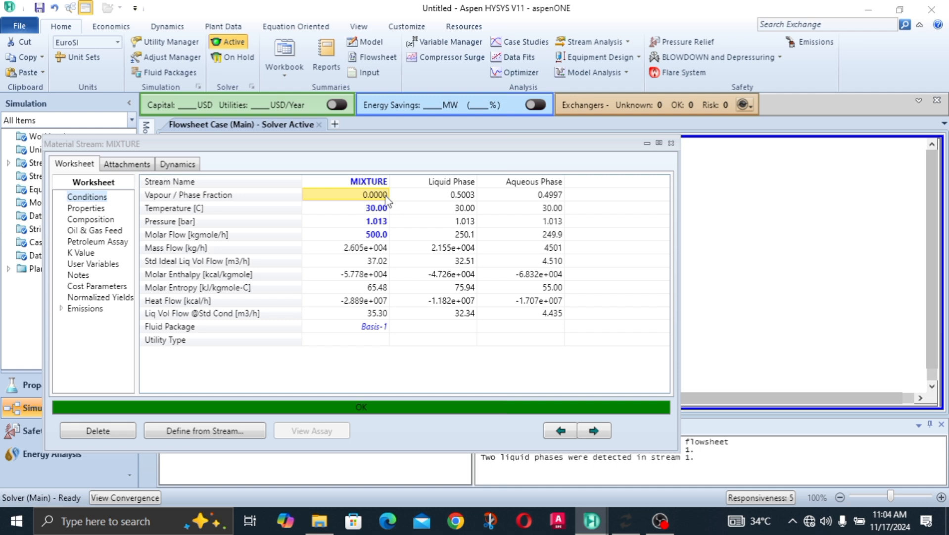
left_click(385, 211)
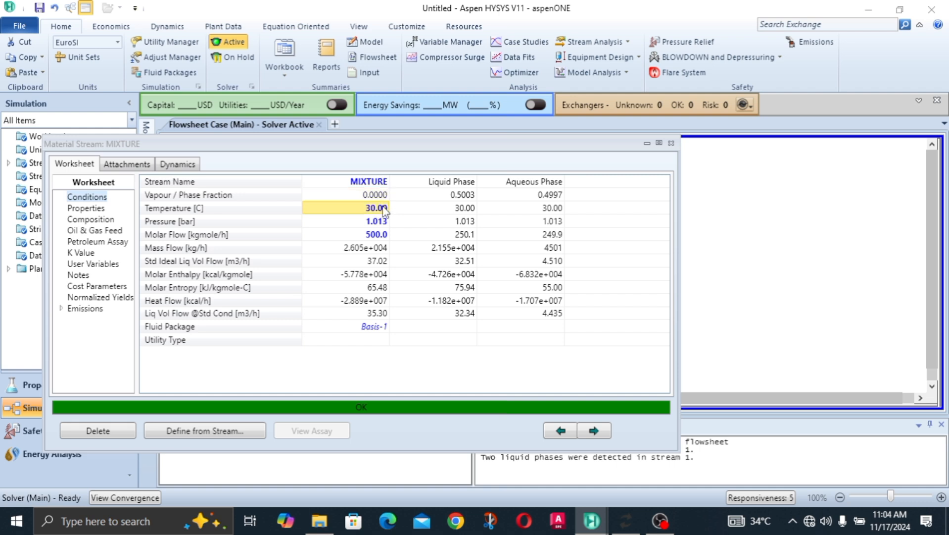
left_click(377, 225)
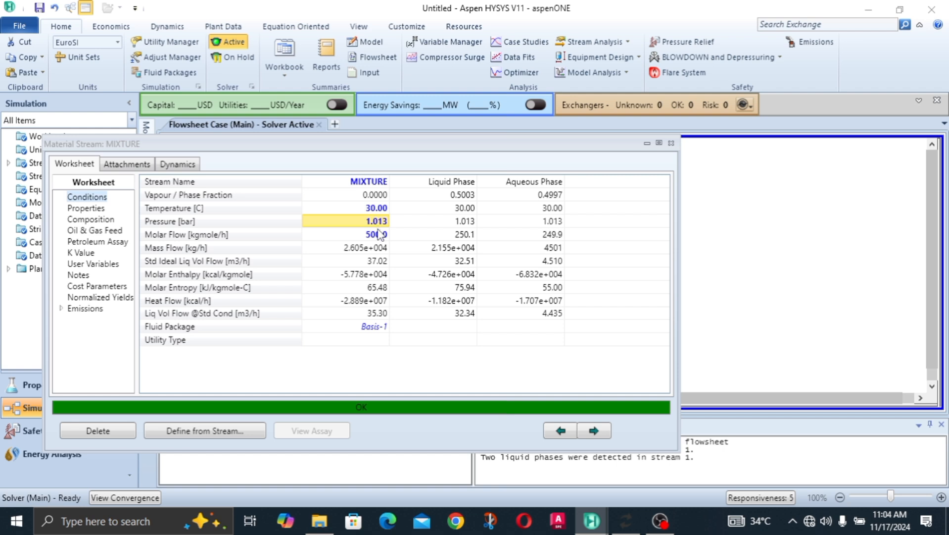
left_click(382, 239)
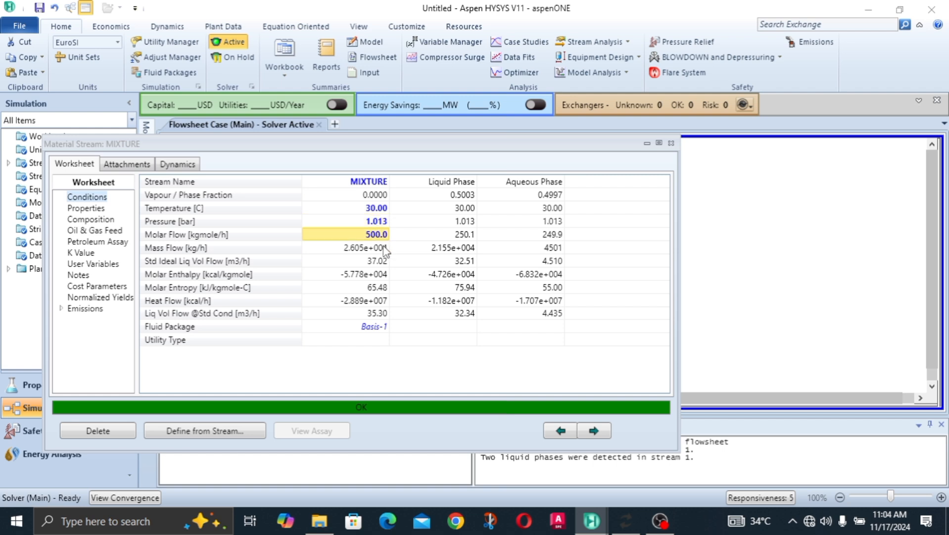
left_click(373, 198)
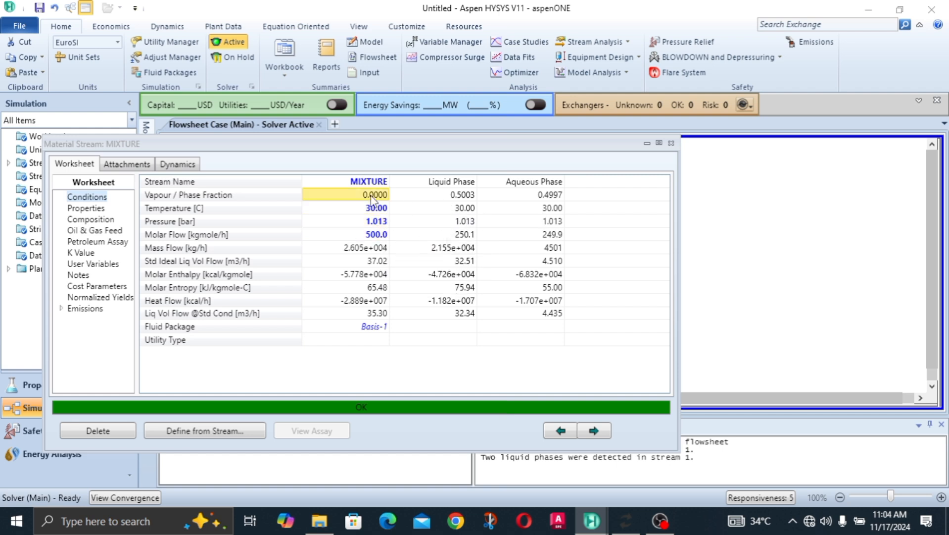
- Close the stream properties and place a separator on the flowsheet just beside the MIXTURE stream
left_click(671, 144)
left_click(304, 232)
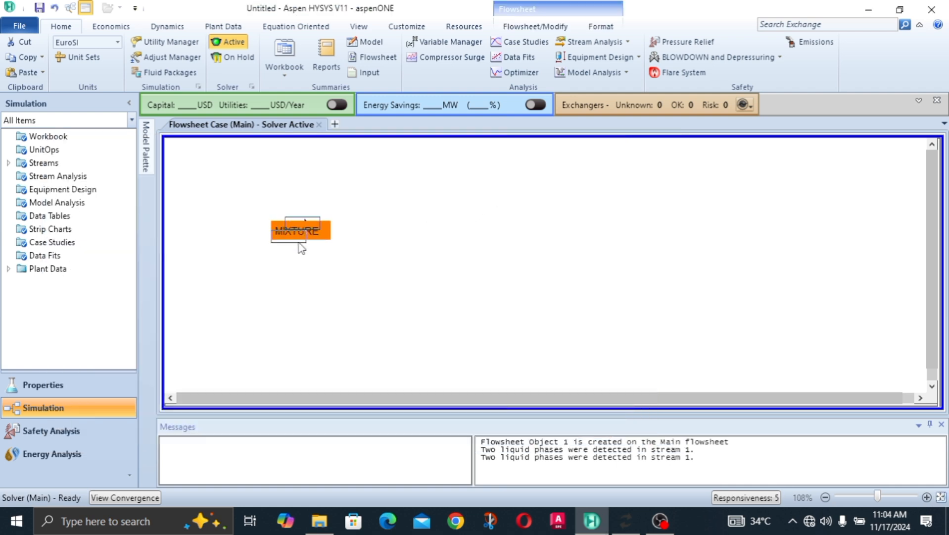
mouse_move(146, 146)
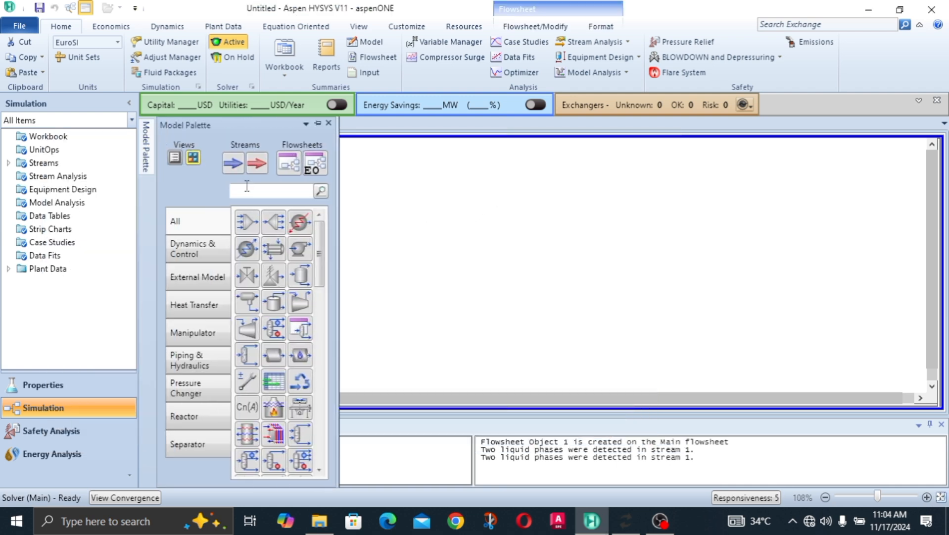
left_click_drag(300, 276, 424, 284)
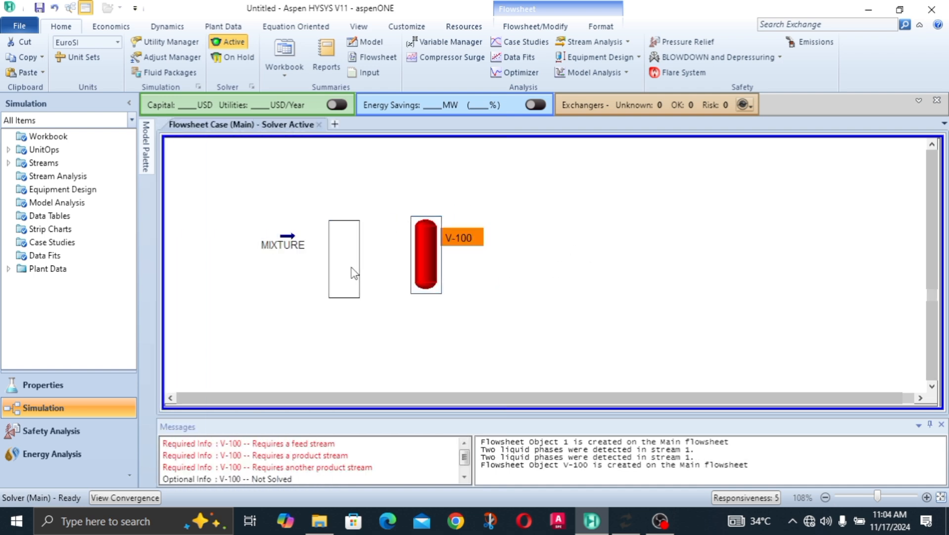
left_click_drag(354, 273, 352, 256)
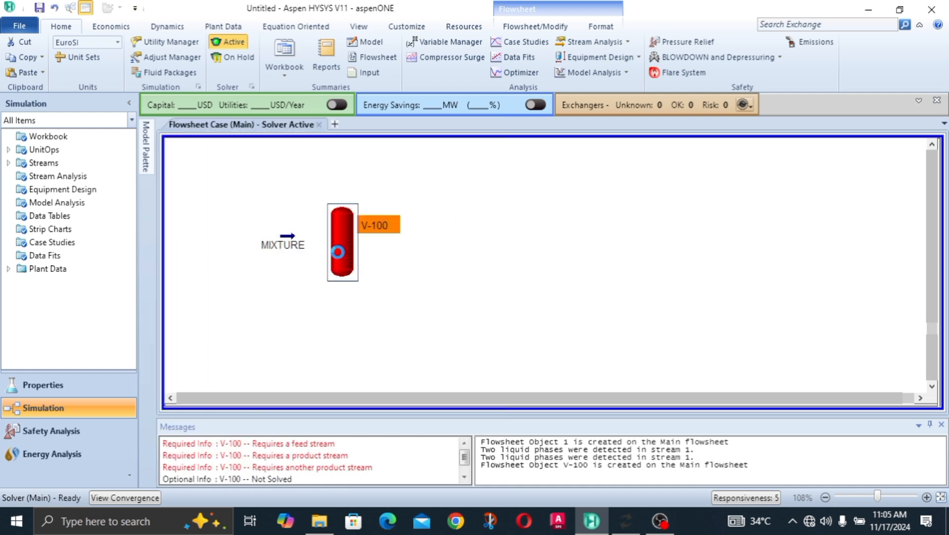
- Open the separator V-100 and connect the MIXTURE stream as its inlet
double_click(337, 249)
left_click(242, 243)
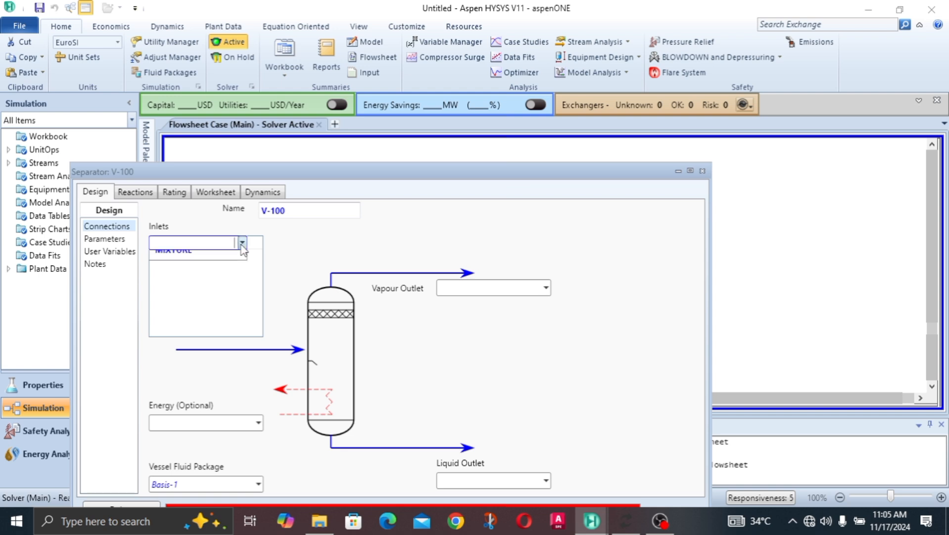
left_click(213, 261)
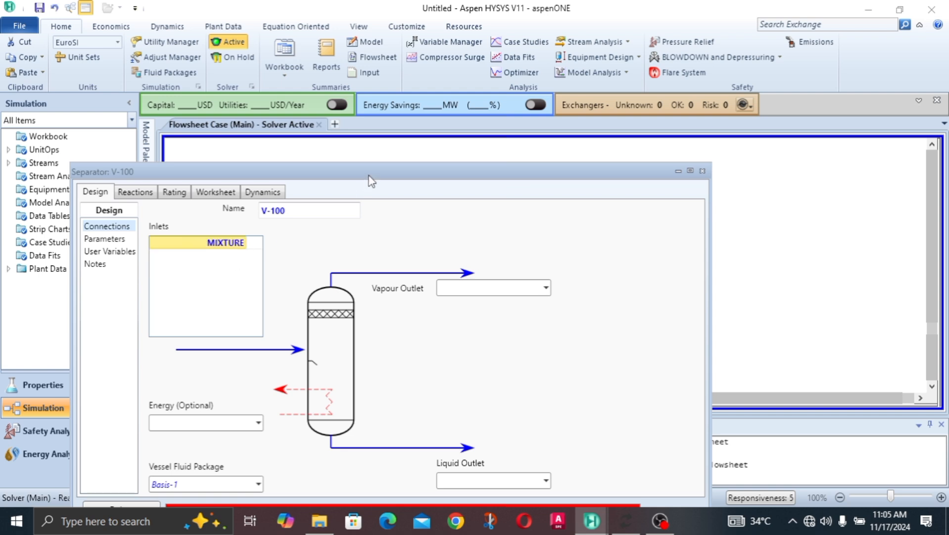
- Create the separator's vapour outlet stream GAS and liquid outlet stream LIQUID, and close its properties
left_click_drag(371, 181, 371, 87)
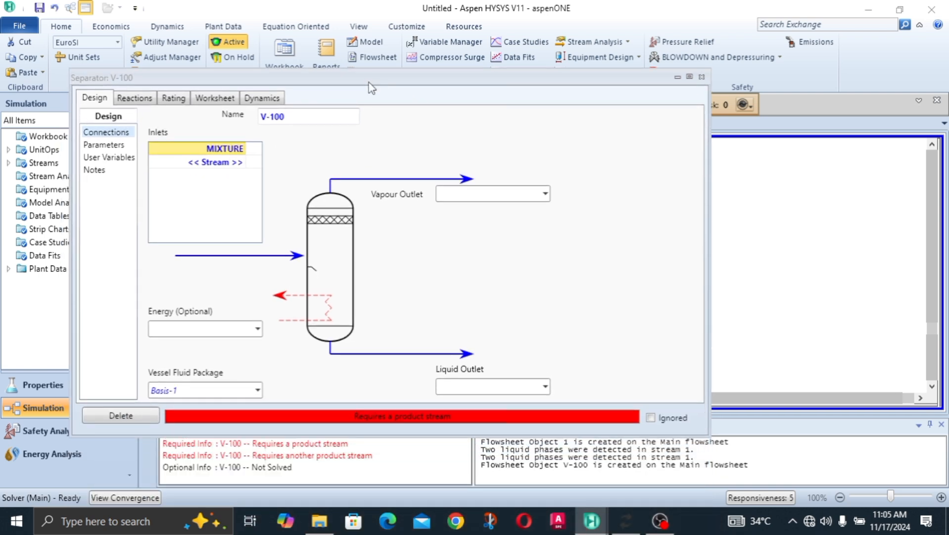
left_click(491, 190)
type("GAS")
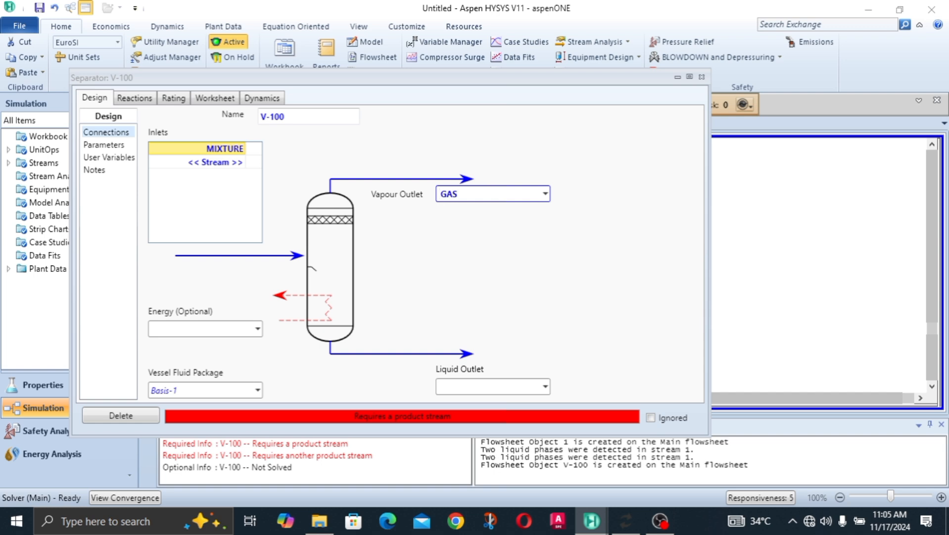
left_click(476, 386)
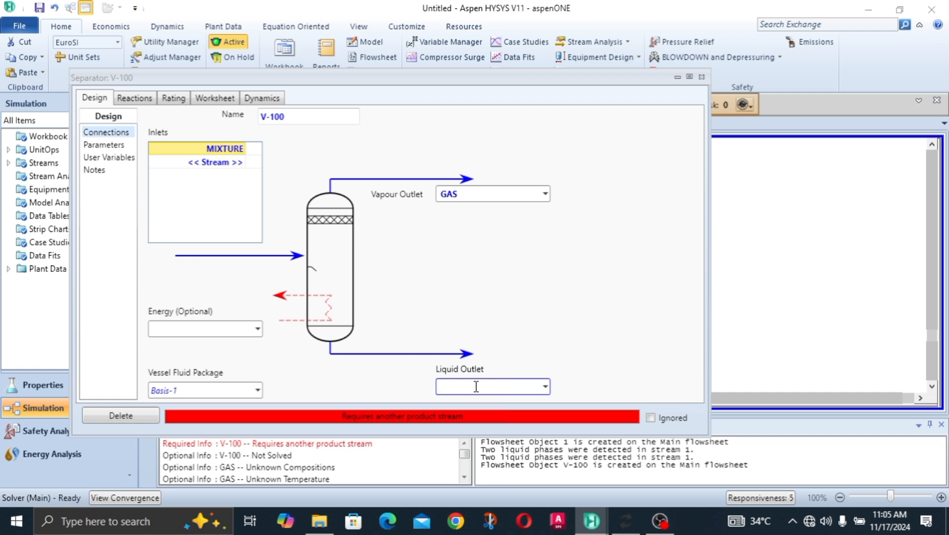
type("LIQUID")
key("Return")
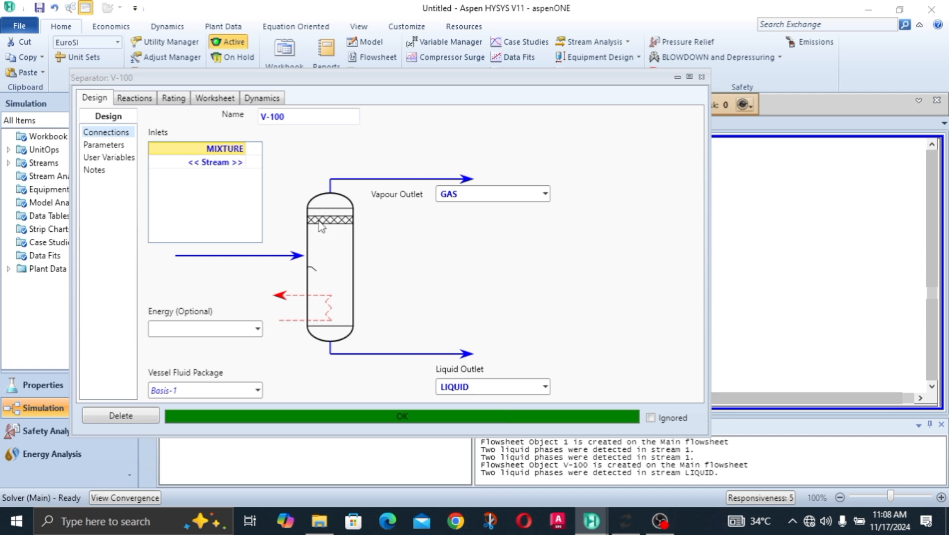
left_click(702, 77)
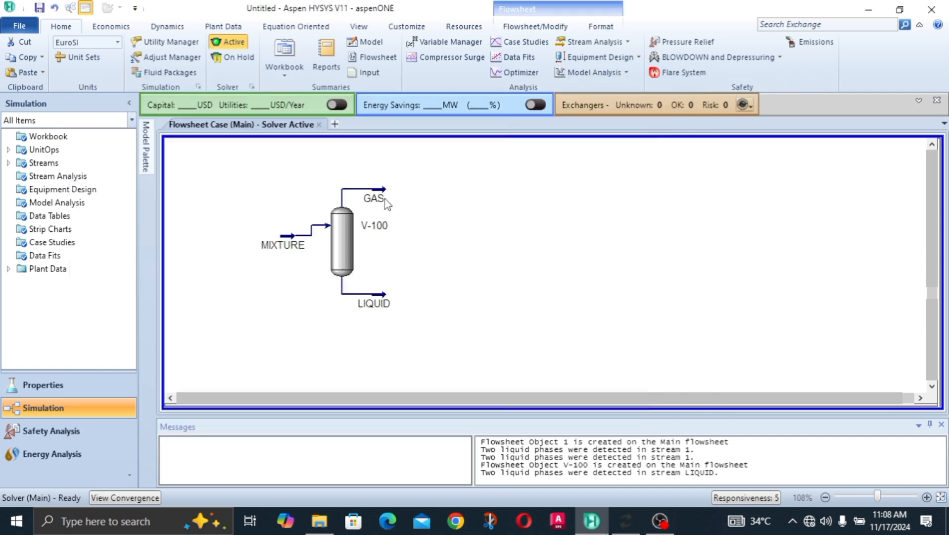
- Move the GAS and LIQUID outlet streams farther away from the separator on the flowsheet
left_click_drag(384, 201, 409, 200)
left_click_drag(374, 298, 403, 302)
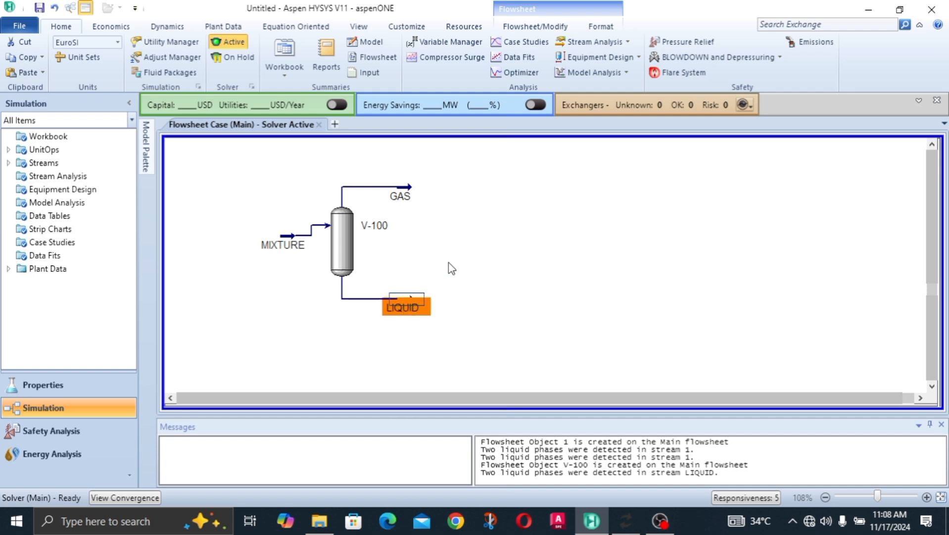
- Move the MIXTURE stream farther out, level with the separator's inlet, and shift the GAS stream slightly away from the separator
left_click(470, 245)
left_click_drag(288, 236, 262, 226)
left_click(494, 210)
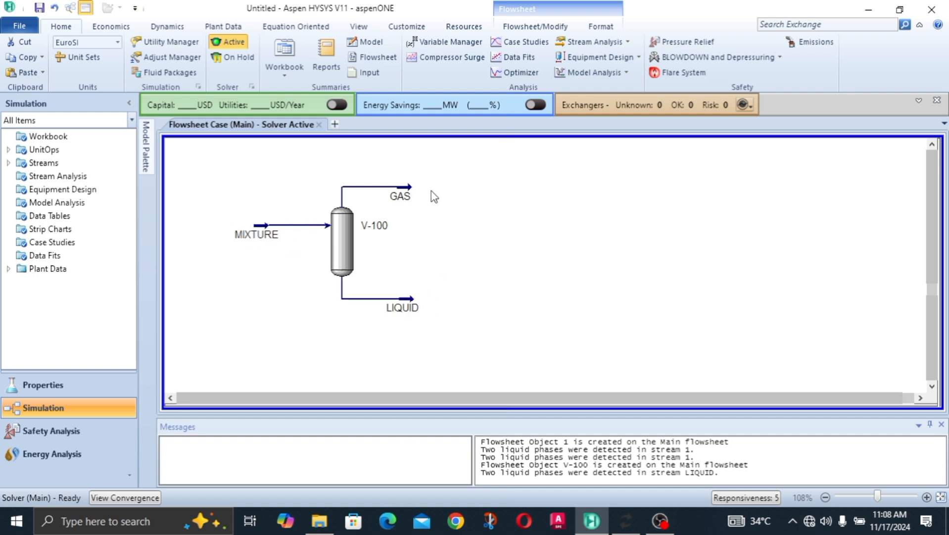
left_click_drag(403, 194, 410, 193)
left_click(440, 190)
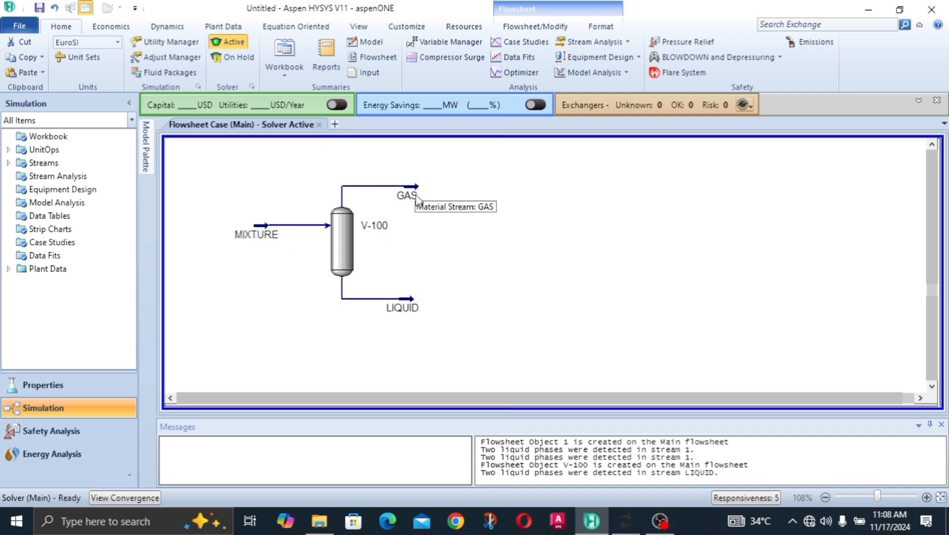
- Open the GAS stream's properties and reposition and narrow the window so the separator flowsheet can be seen beside it
left_click(416, 197)
double_click(415, 188)
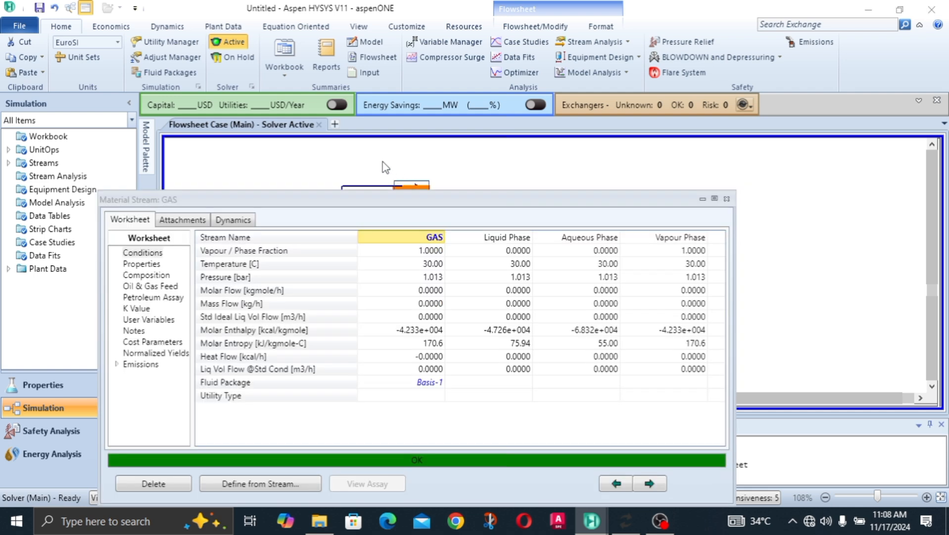
left_click_drag(402, 203, 372, 143)
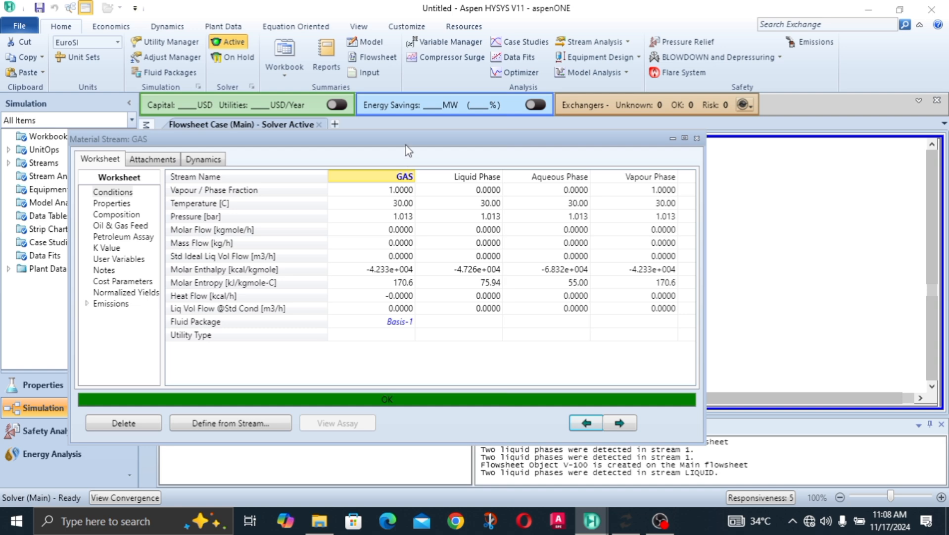
left_click_drag(405, 146, 608, 140)
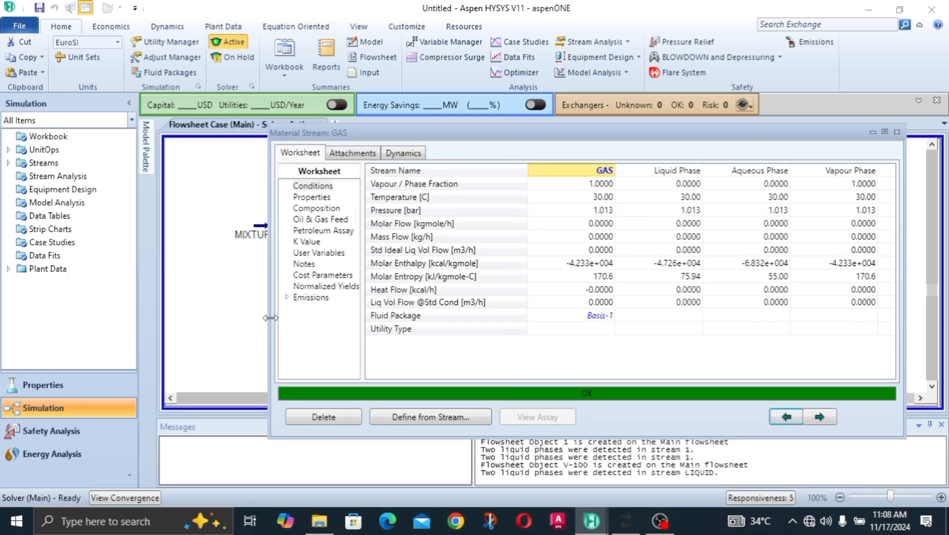
left_click_drag(270, 318, 419, 331)
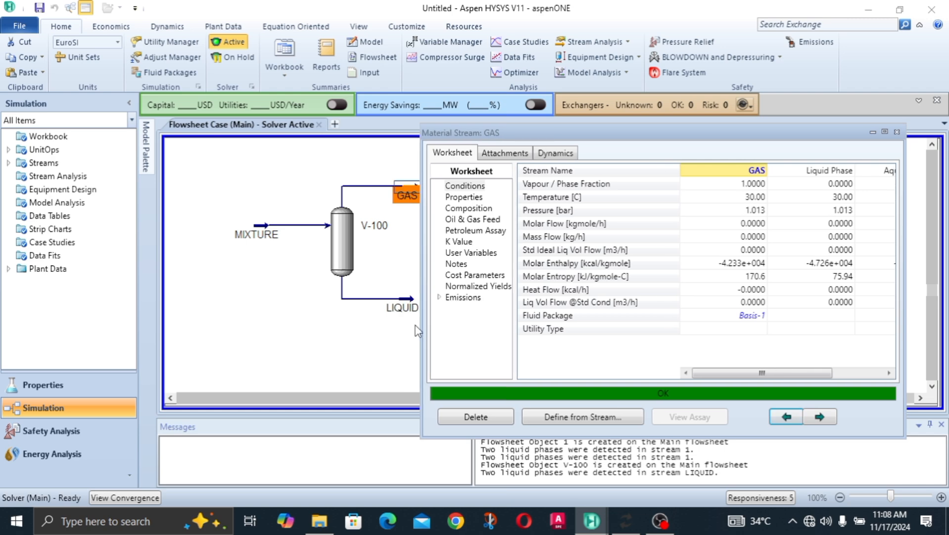
- Open the MIXTURE stream's properties beside those of GAS and check the mixture's vapour fraction
left_click(256, 236)
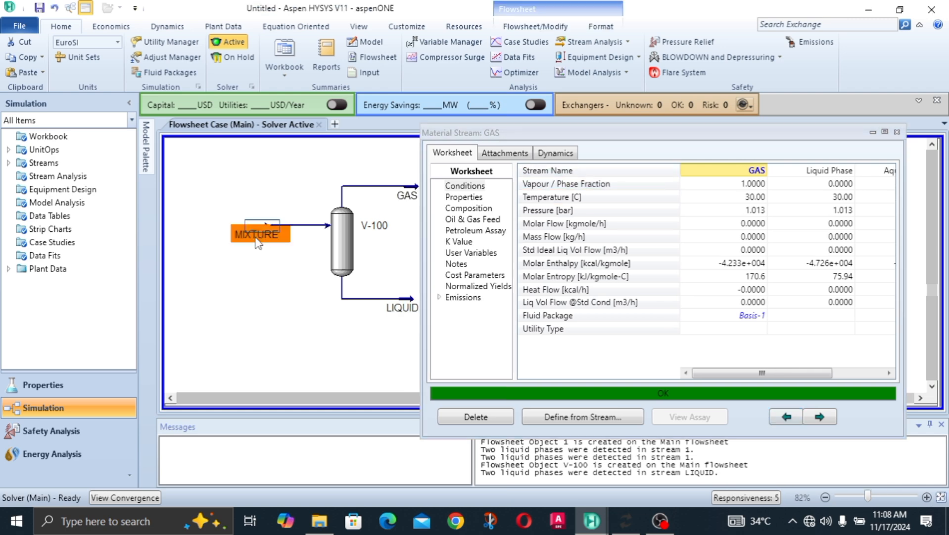
double_click(255, 233)
left_click_drag(316, 119, 276, 151)
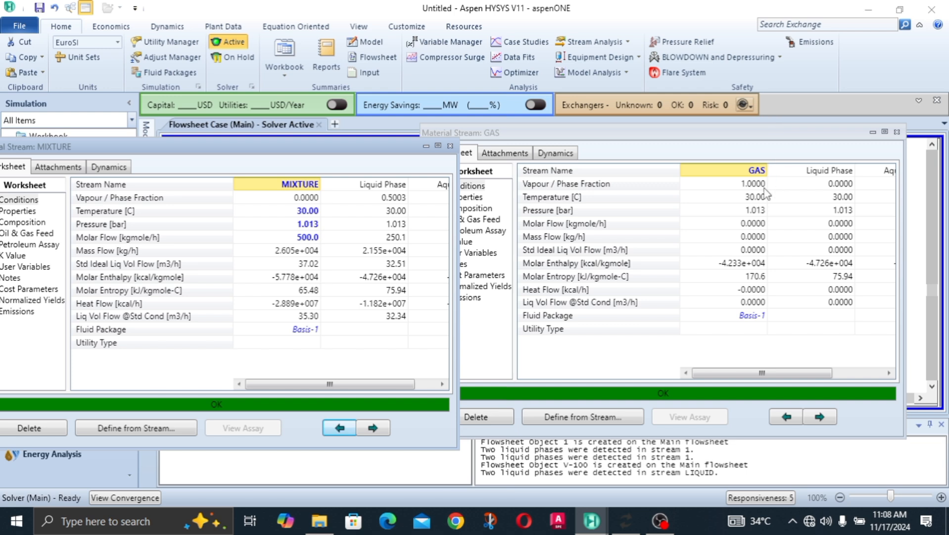
left_click(306, 198)
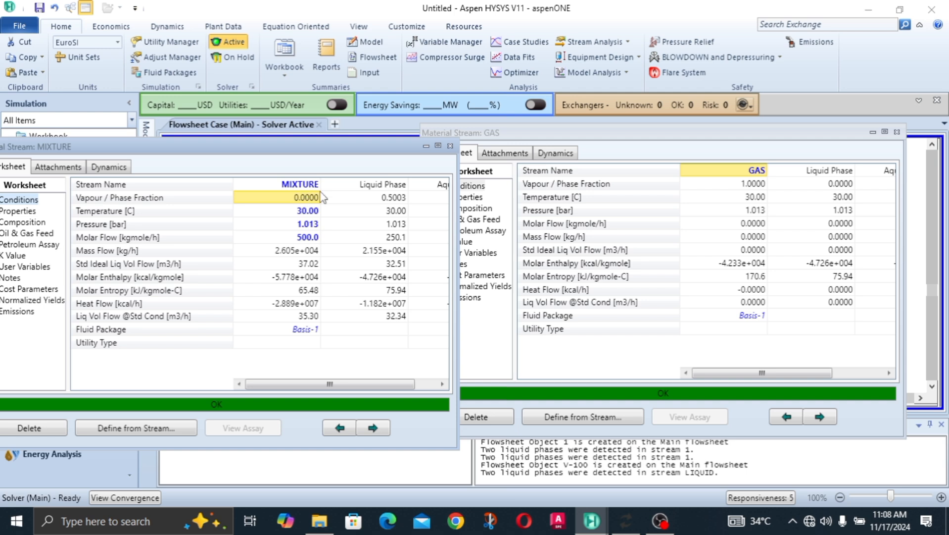
- Examine the GAS stream's vapour fraction, molar flow, mass flow and standard ideal liquid volume flow
left_click(757, 185)
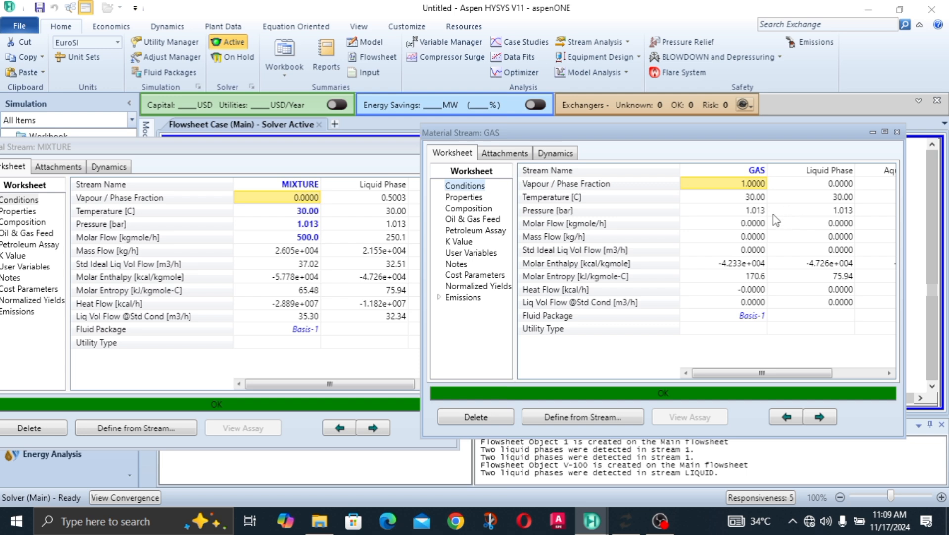
left_click(755, 223)
left_click(755, 237)
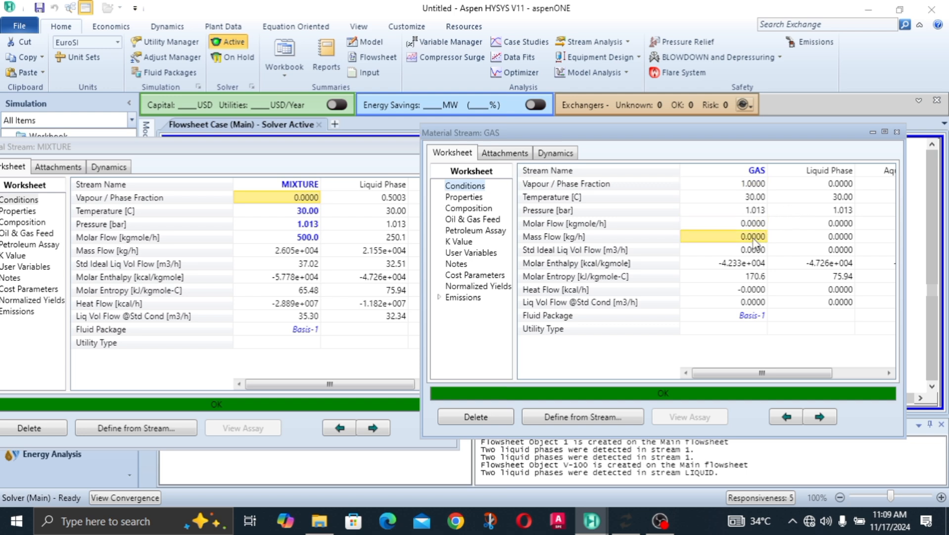
left_click(754, 248)
left_click(753, 236)
left_click(752, 224)
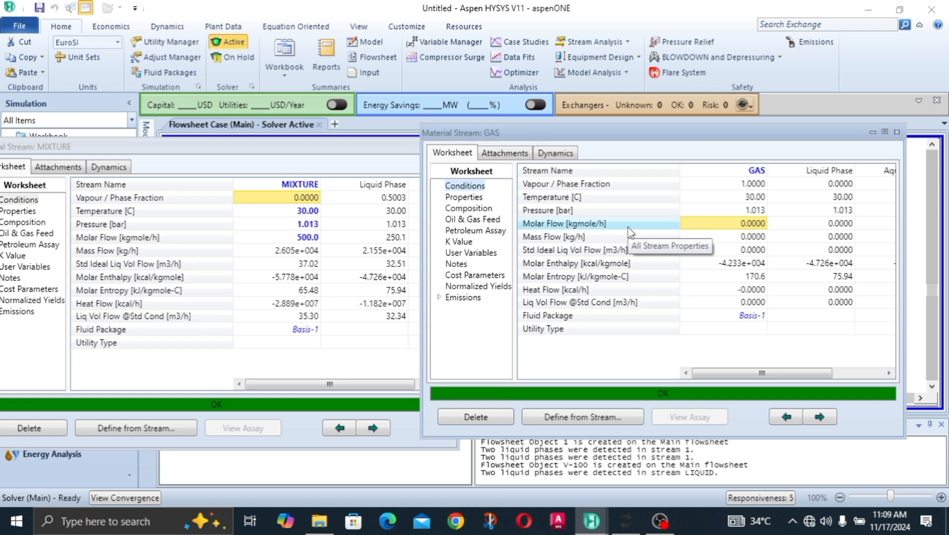
- Close the GAS properties, open the LIQUID stream's properties and arrange them alongside those of MIXTURE
left_click(897, 132)
left_click_drag(348, 143, 292, 140)
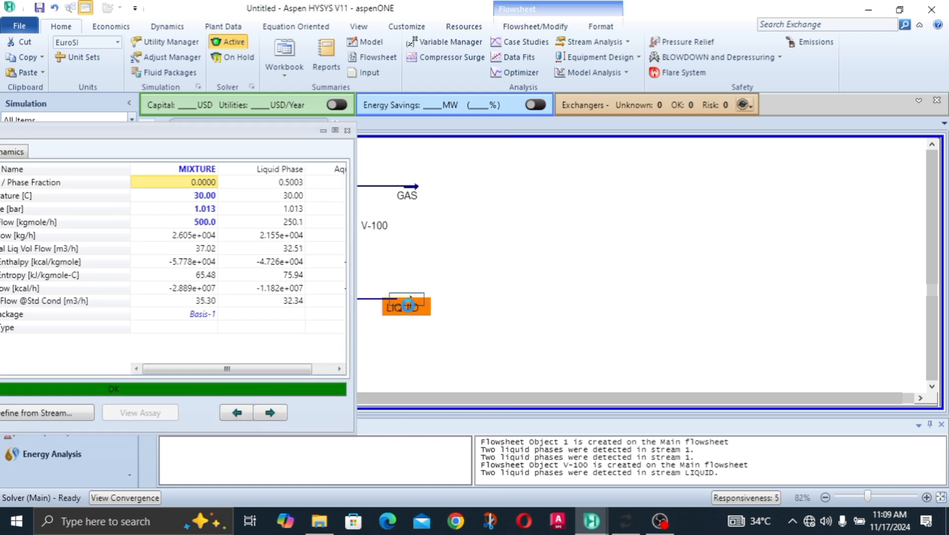
double_click(414, 309)
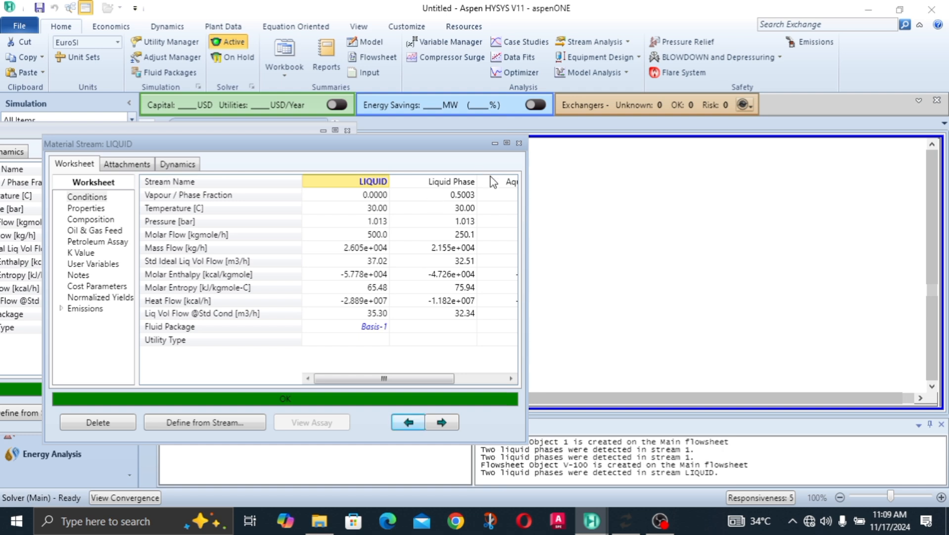
left_click_drag(462, 146, 539, 253)
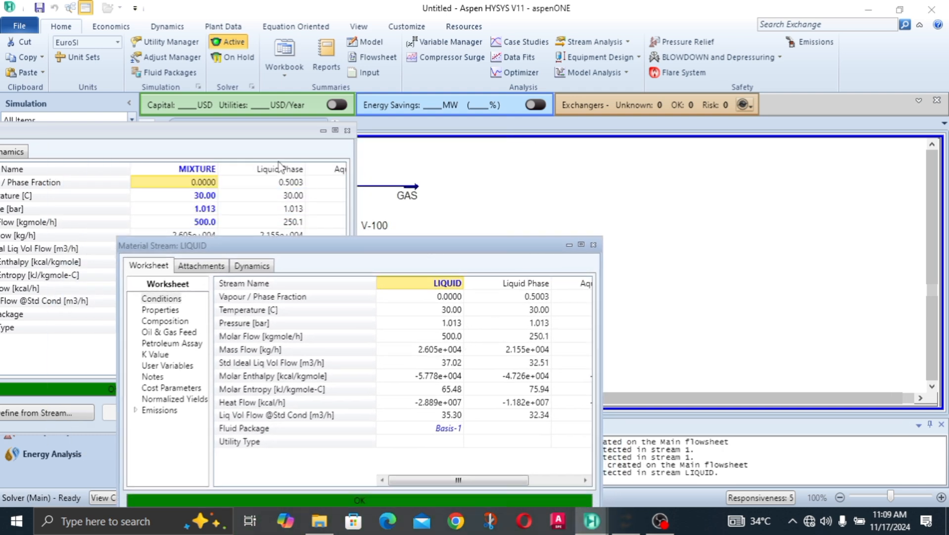
left_click_drag(235, 132, 403, 96)
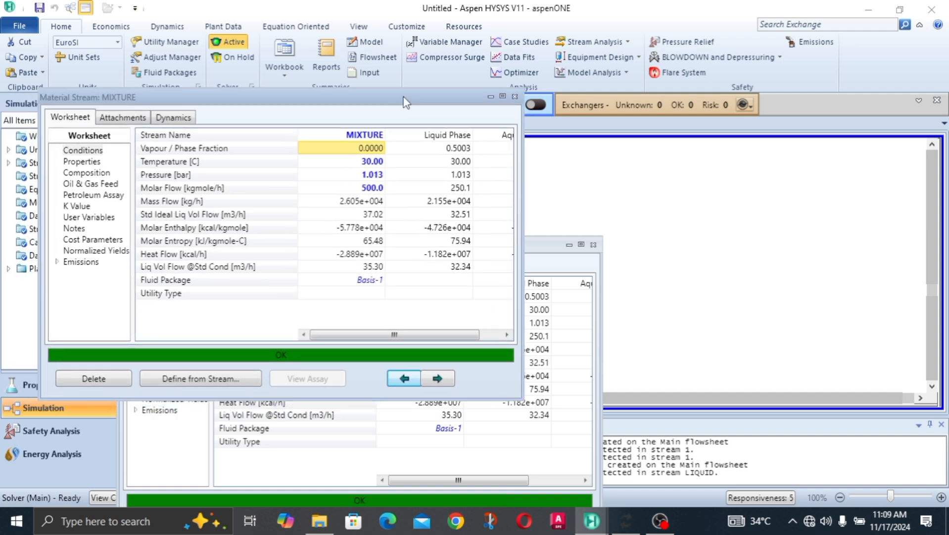
- Compare the molar flow and other conditions of the MIXTURE and LIQUID streams, including their liquid and aqueous phases
left_click(562, 346)
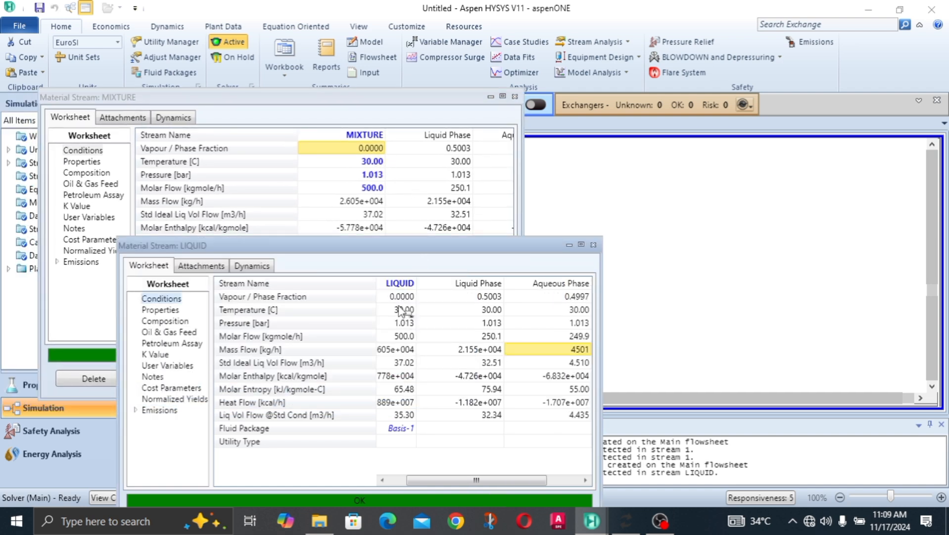
left_click(399, 337)
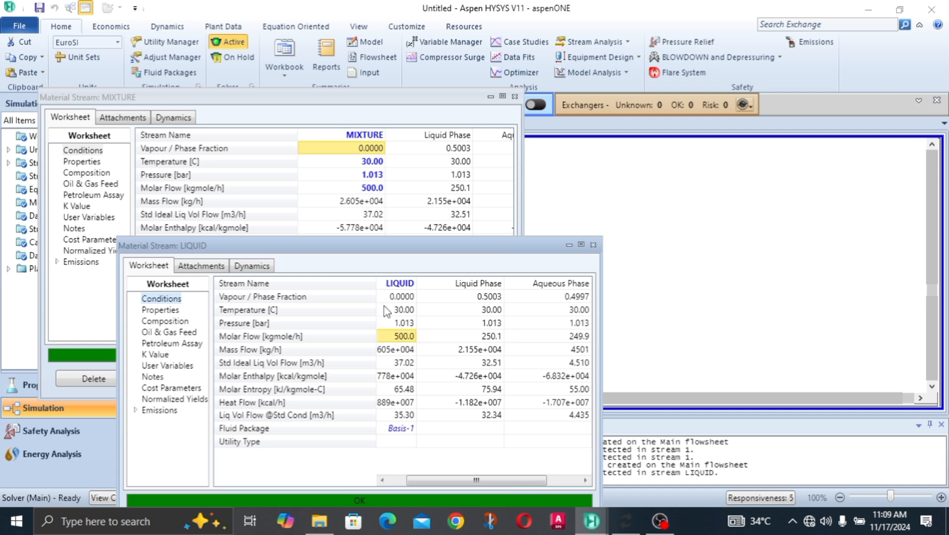
left_click(372, 188)
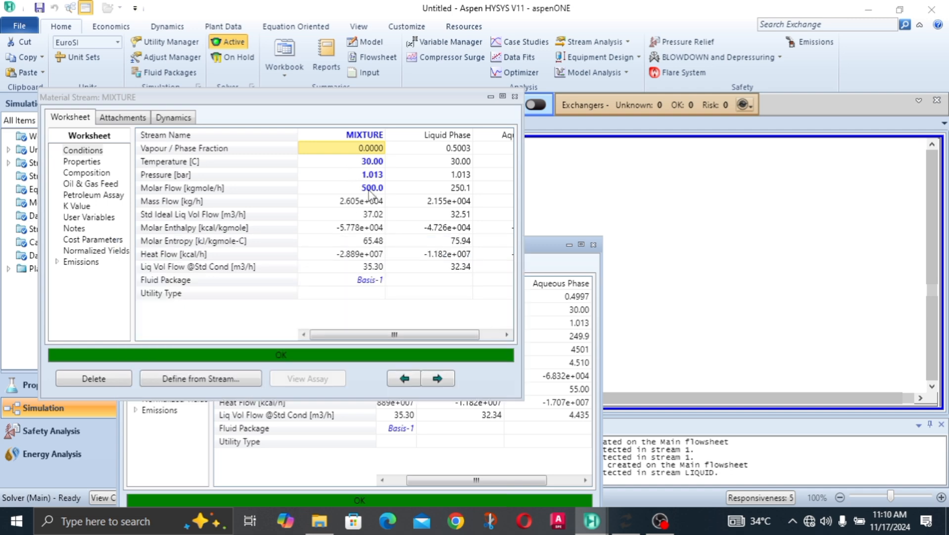
left_click(561, 323)
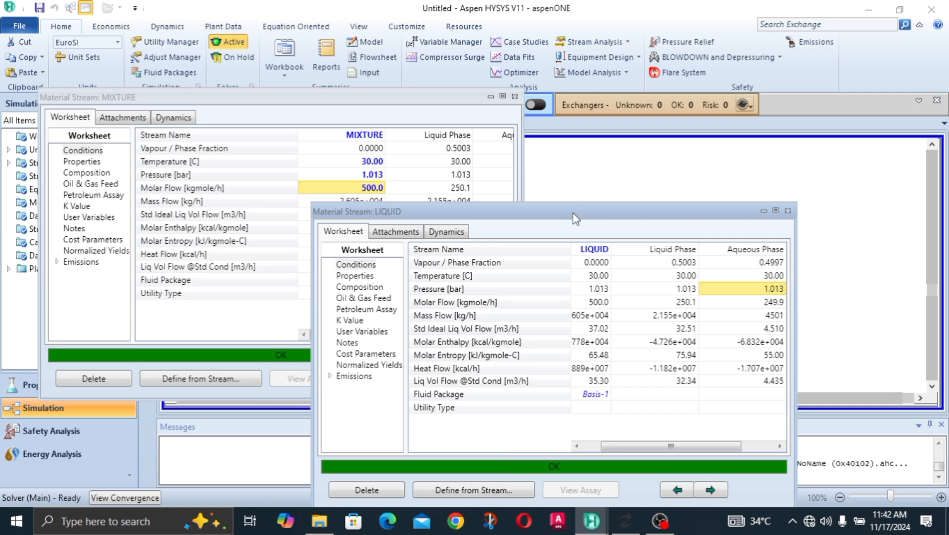
left_click_drag(572, 214, 573, 220)
left_click(602, 308)
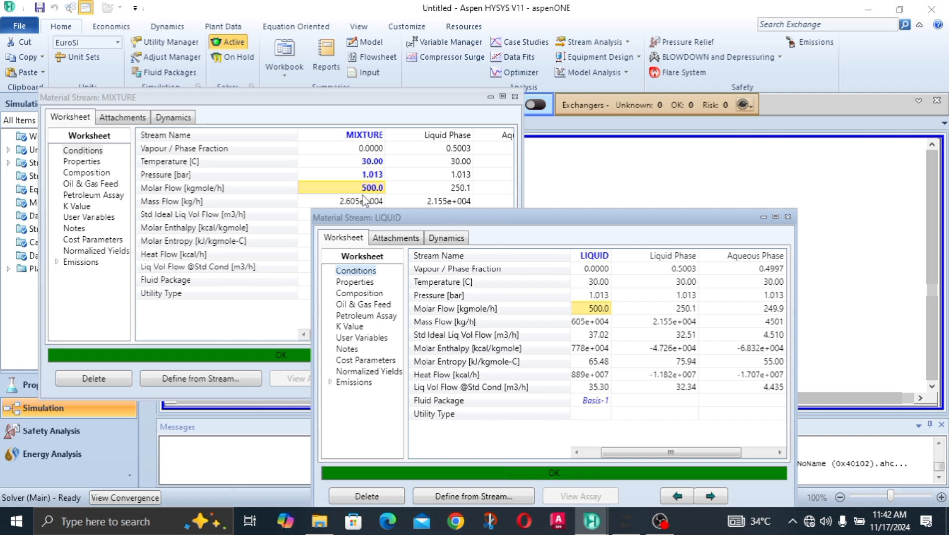
mouse_move(365, 200)
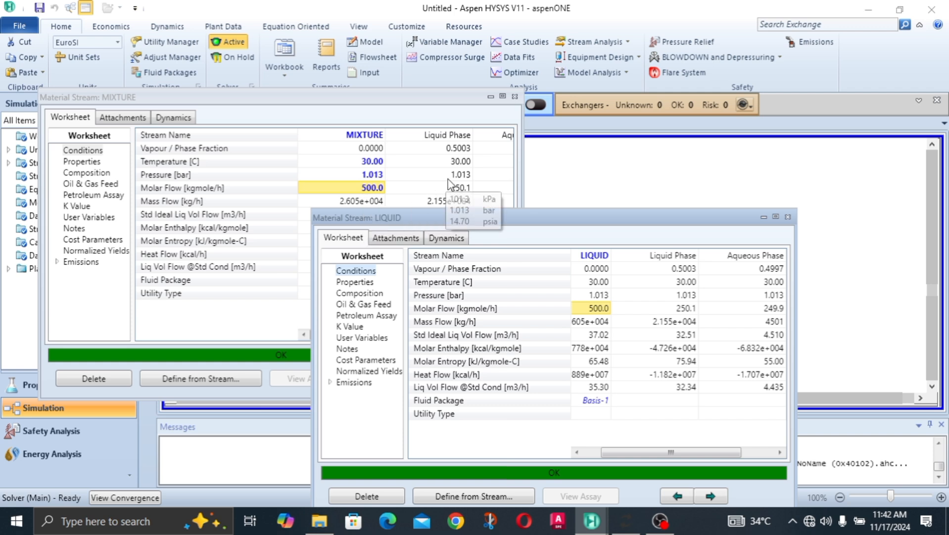
mouse_move(439, 202)
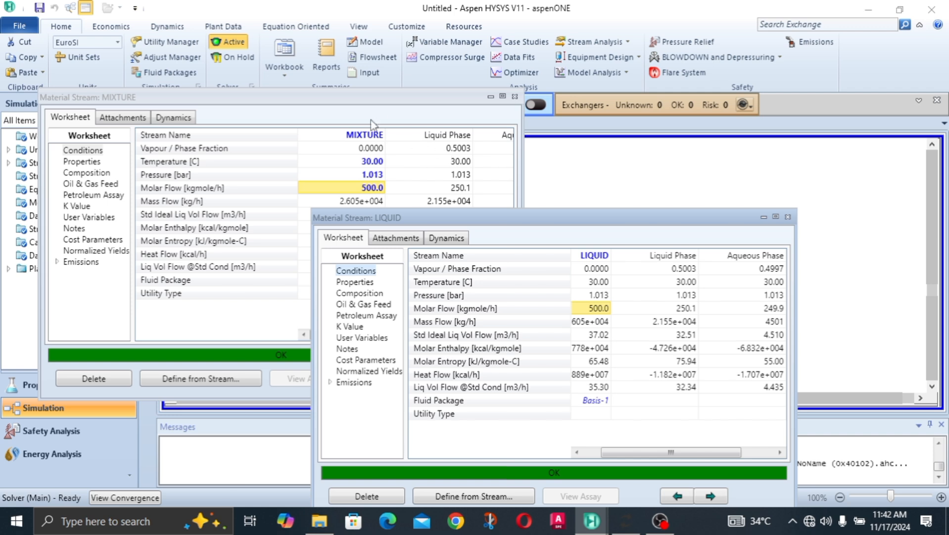
left_click(370, 148)
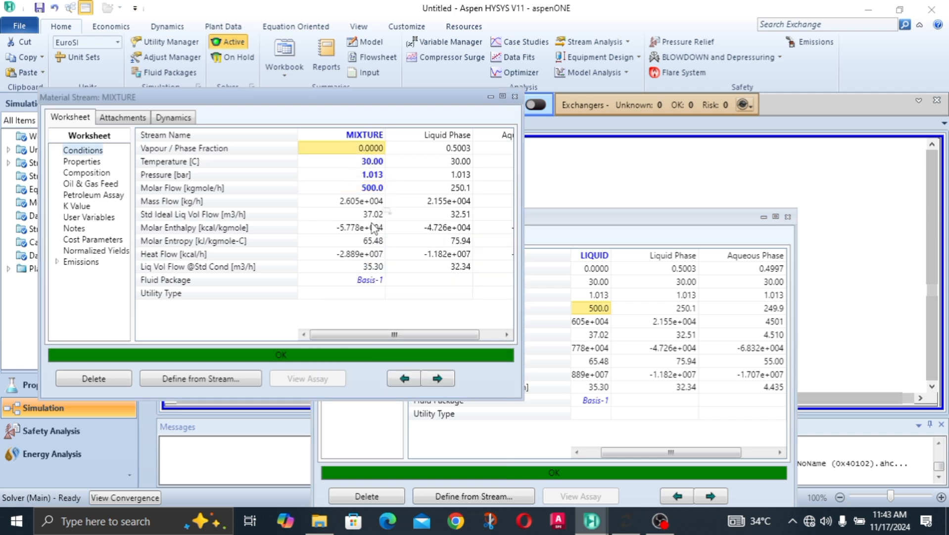
left_click(365, 241)
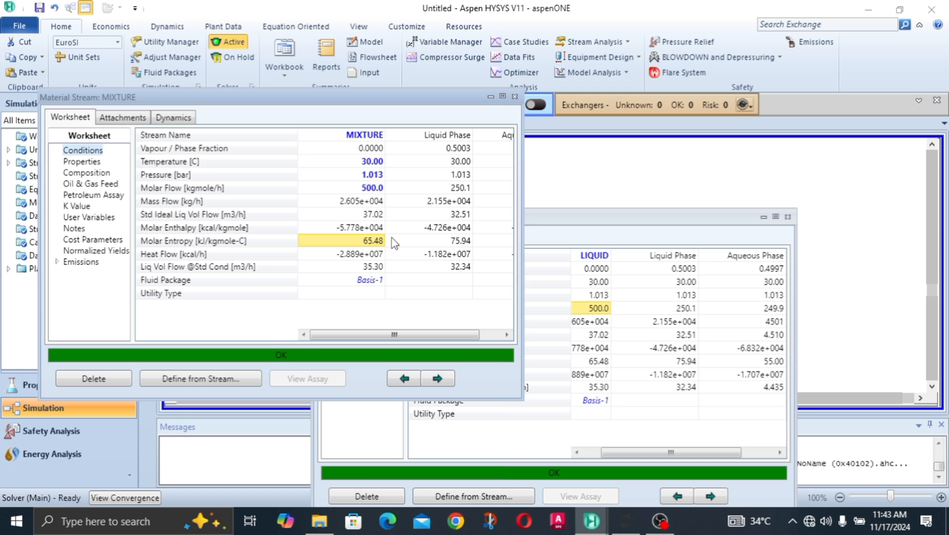
- Move the LIQUID properties out of the way and widen the MIXTURE properties to view the aqueous phase column
left_click(672, 216)
left_click_drag(672, 219, 435, 232)
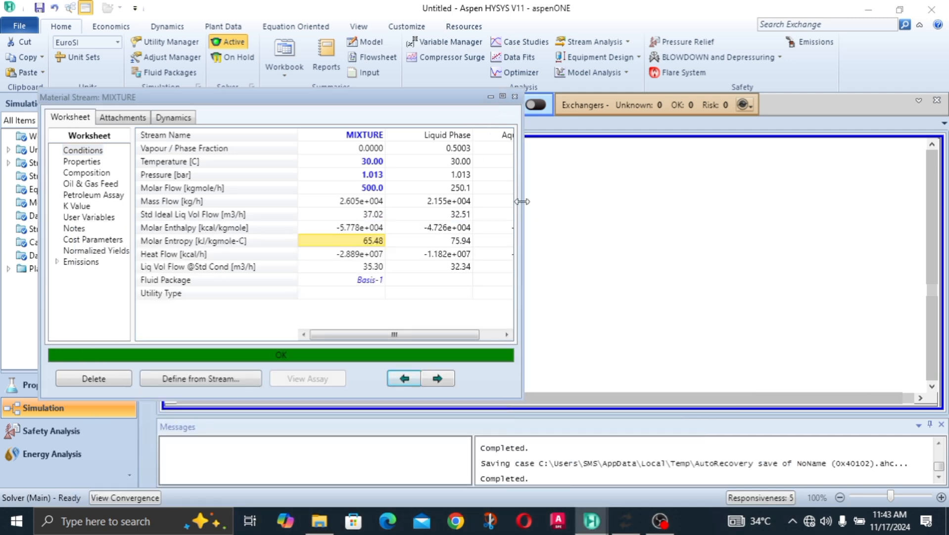
left_click_drag(522, 200, 639, 199)
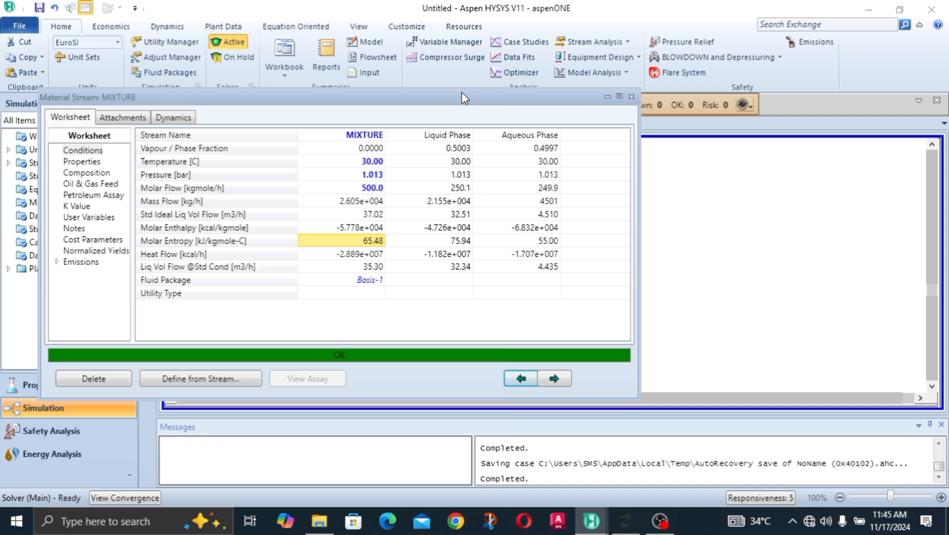
- Close the MIXTURE properties and move the MIXTURE stream farther away from separator V-100
left_click(631, 98)
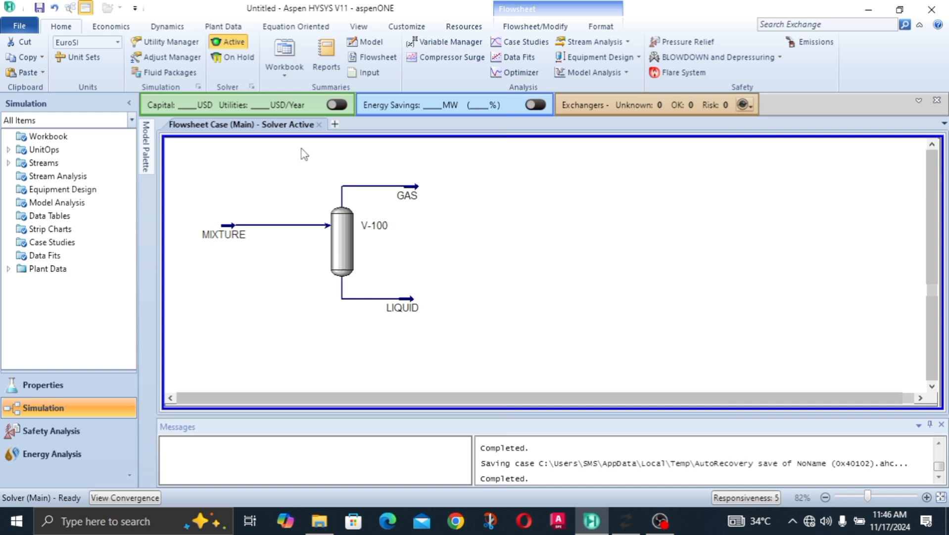
left_click(170, 397)
left_click_drag(393, 223, 364, 227)
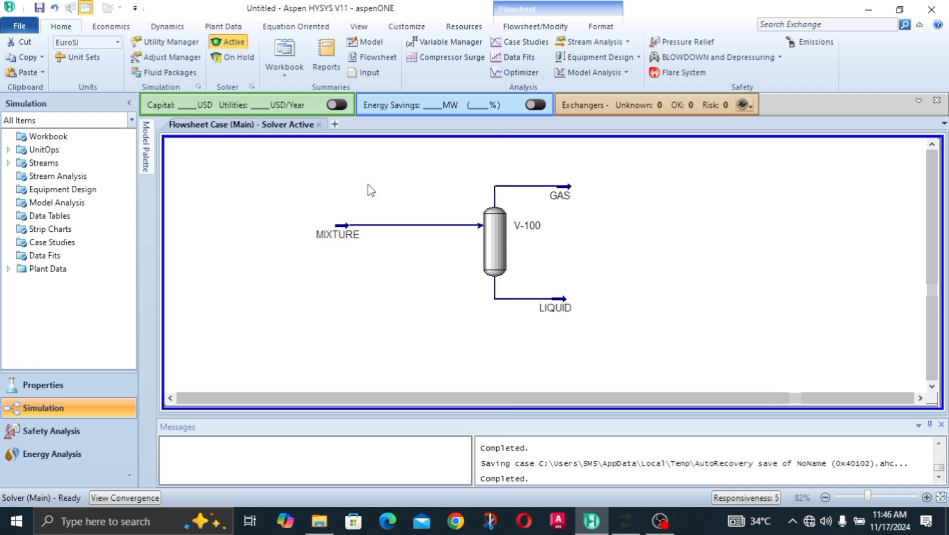
- Put the solver on hold and break the connection between the MIXTURE stream and separator V-100
left_click(221, 63)
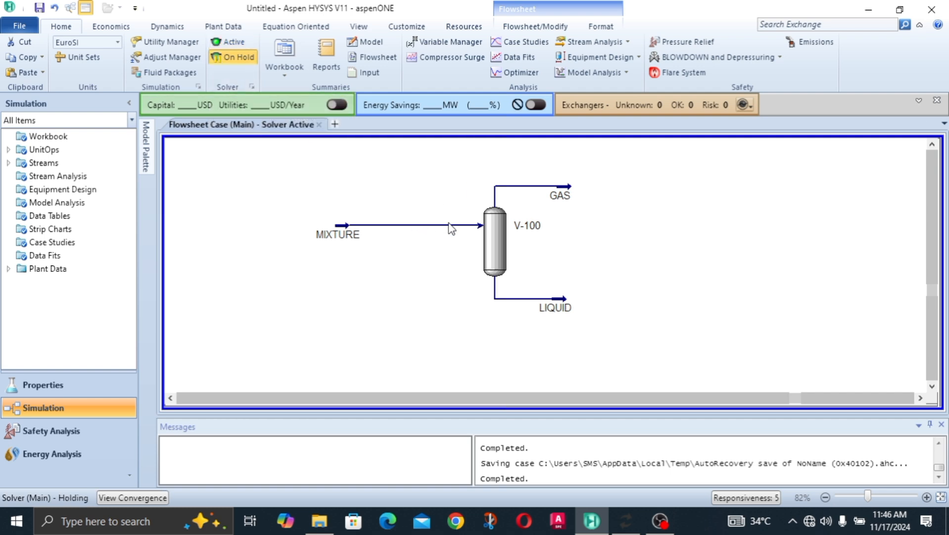
right_click(396, 226)
left_click(479, 266)
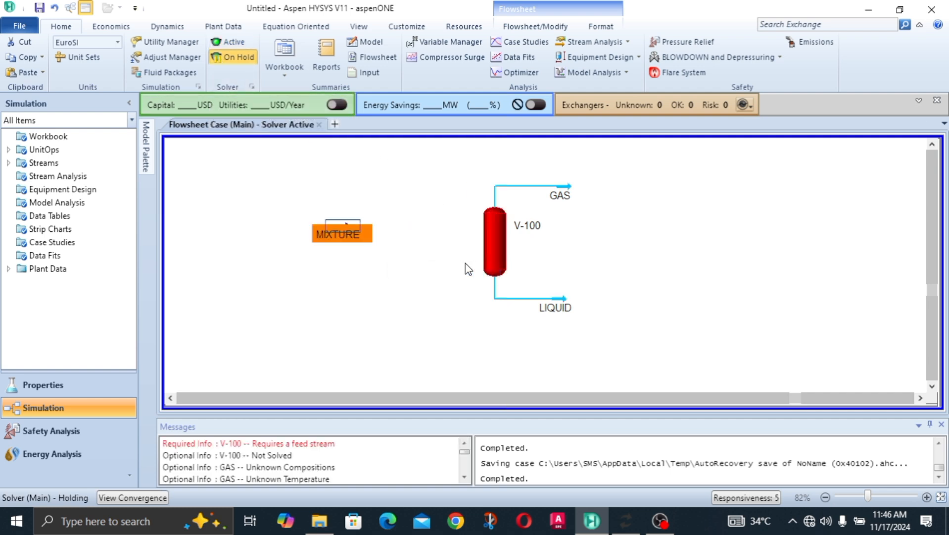
- Try repositioning the detached MIXTURE stream, and undo the moves and the broken connection to V-100
left_click_drag(351, 233, 316, 230)
left_click(274, 154)
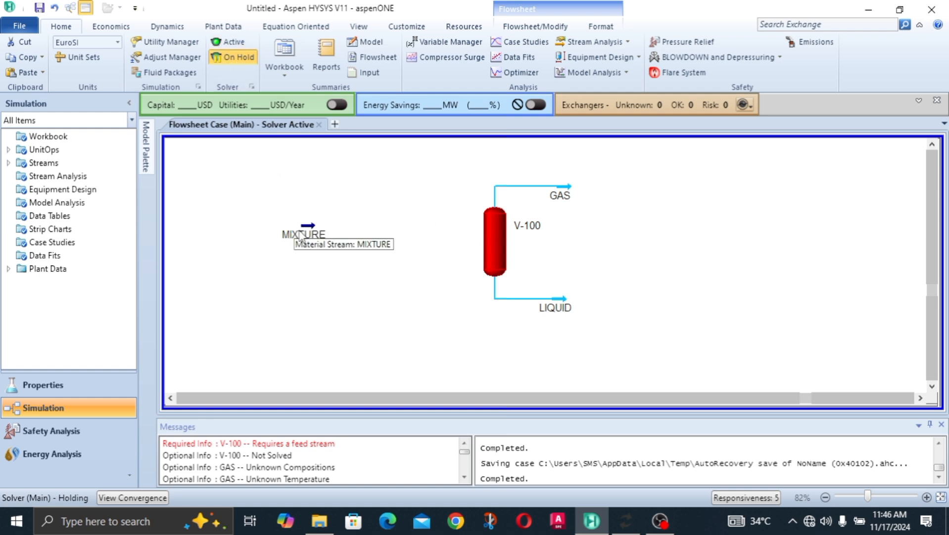
left_click_drag(301, 236, 380, 249)
key("ctrl+z")
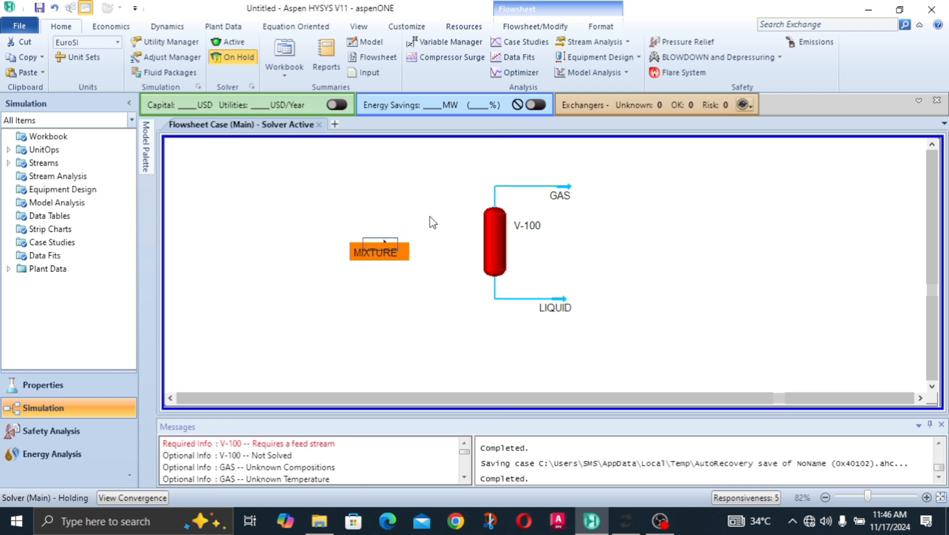
key("ctrl+z")
key("ctrl+z")
key("ctrl+z")
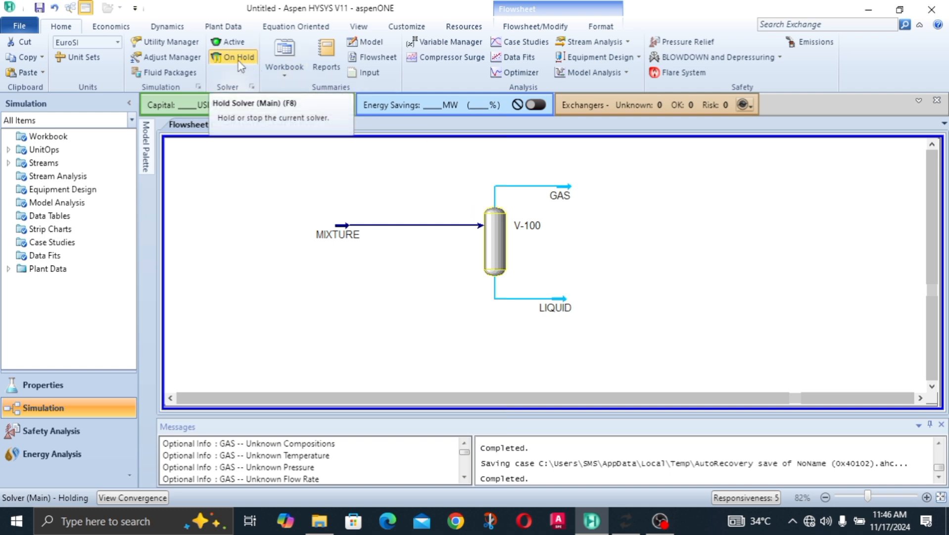
- Break the connection between the MIXTURE stream and separator V-100 and move the detached stream closer to the vessel
right_click(449, 227)
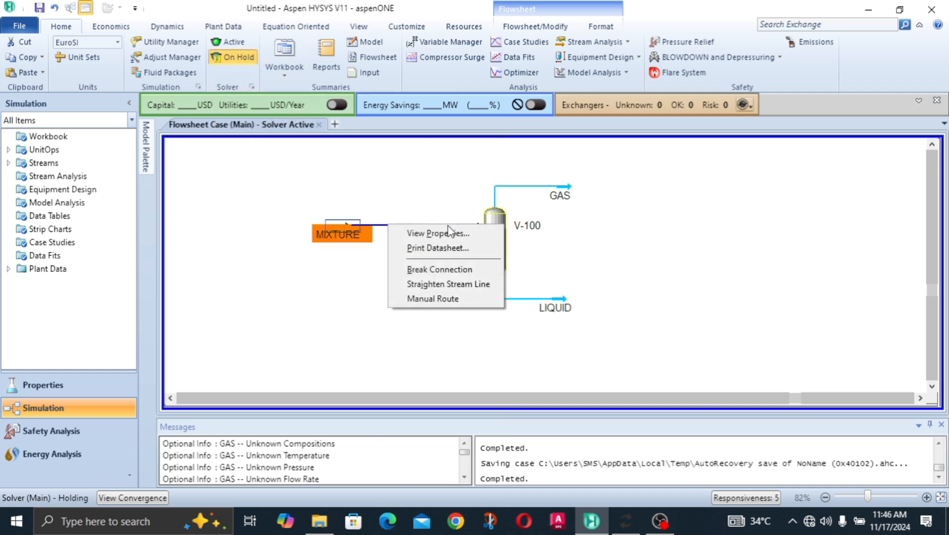
left_click(451, 267)
left_click_drag(351, 239, 469, 255)
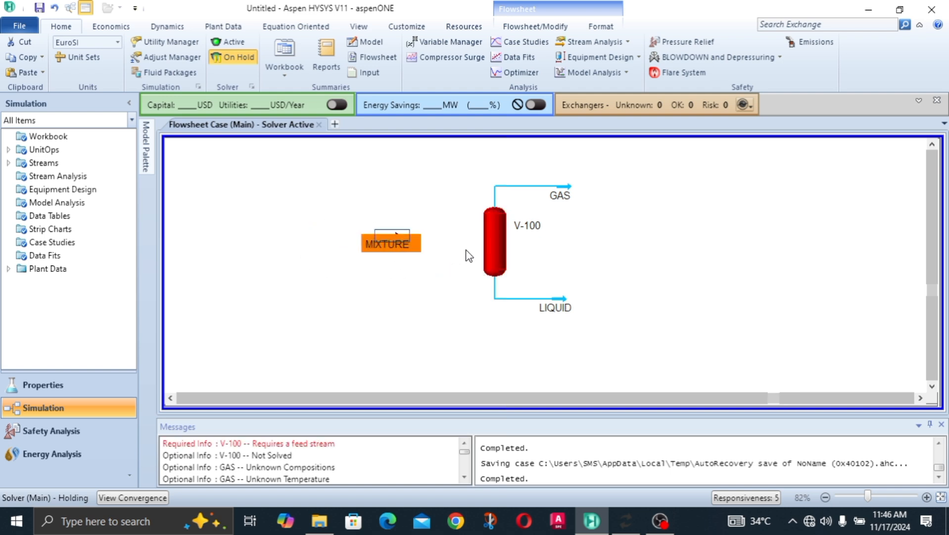
- Reattach the MIXTURE stream as the inlet of separator V-100
left_click(496, 240)
double_click(496, 239)
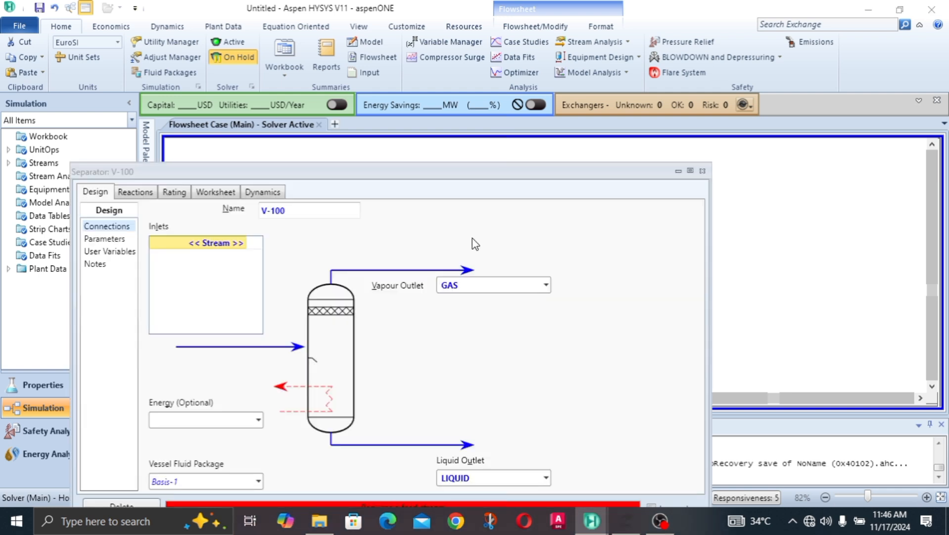
left_click_drag(392, 170, 434, 94)
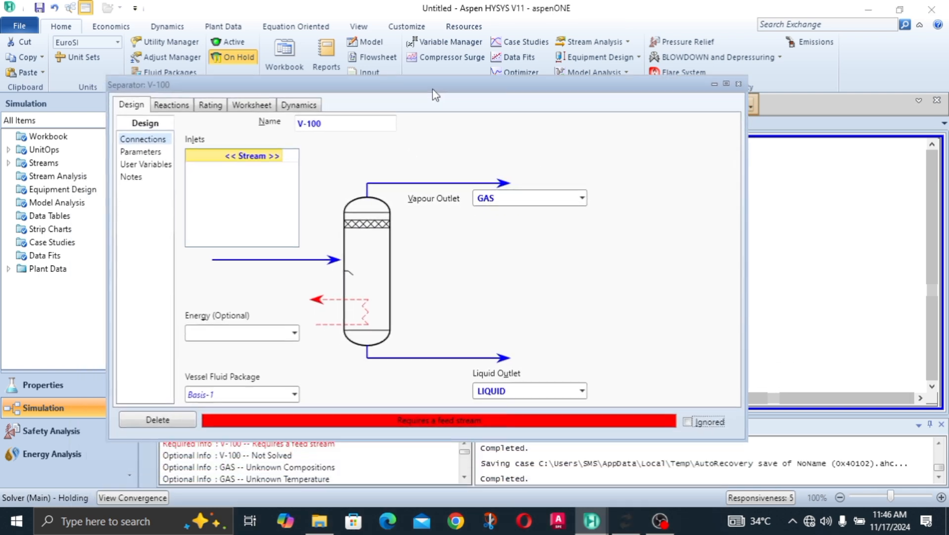
left_click(280, 157)
left_click(278, 156)
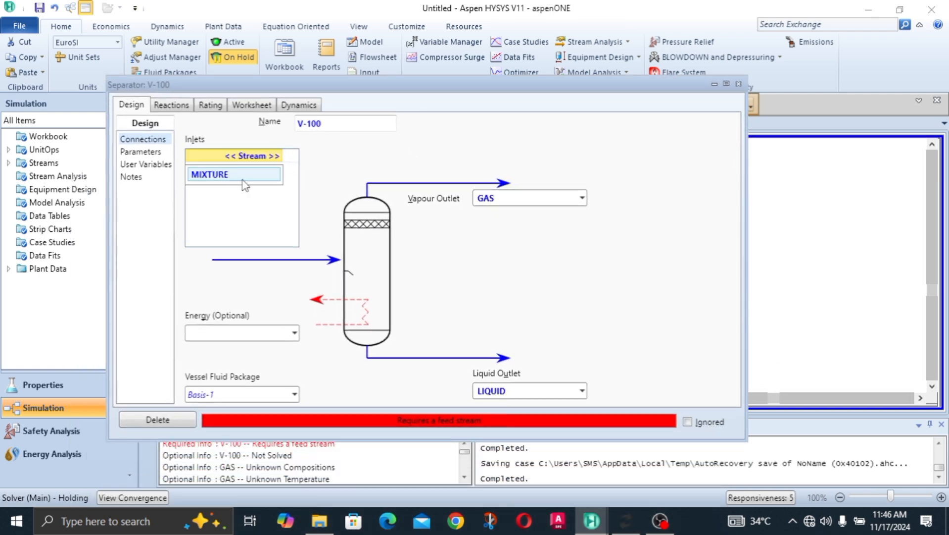
left_click(241, 171)
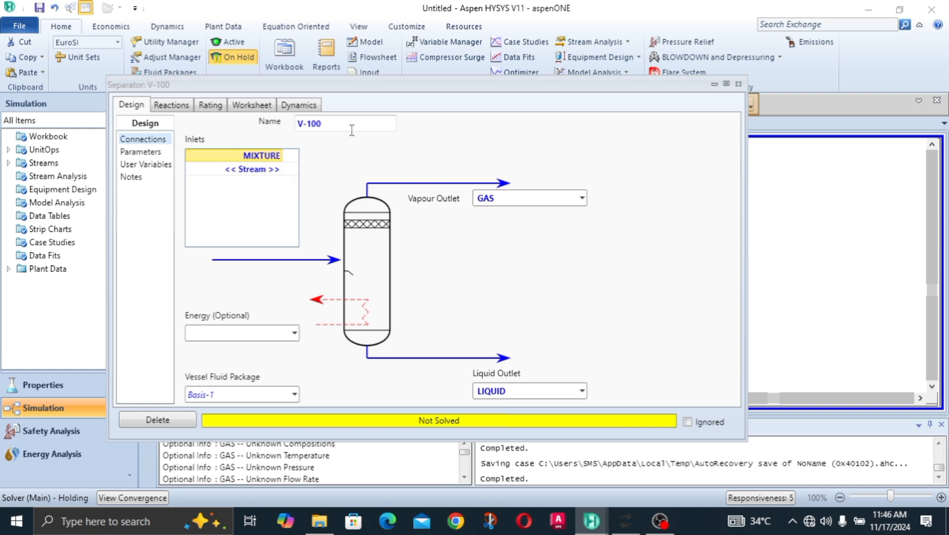
- Remove MIXTURE from the inlets of V-100 and move the detached stream well away from the separator
left_click_drag(491, 87, 548, 292)
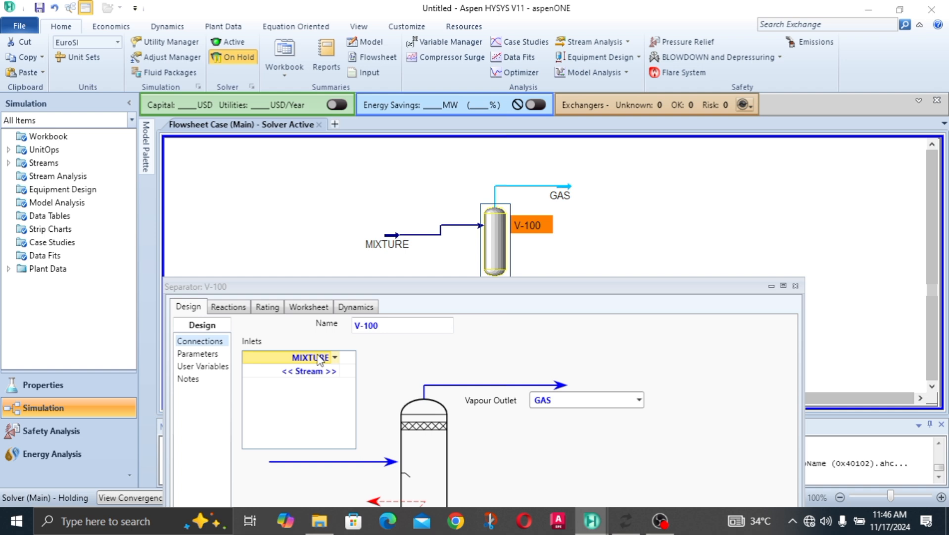
key("Delete")
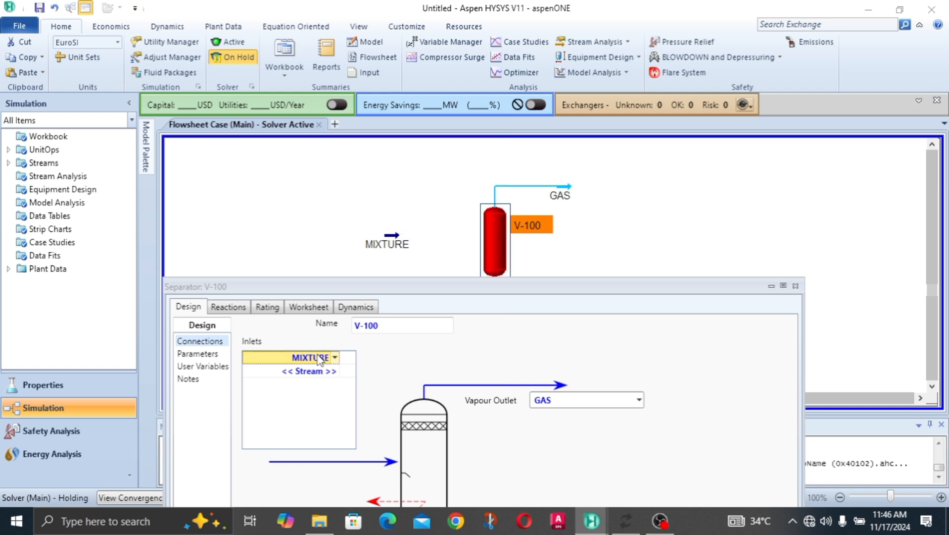
left_click(796, 286)
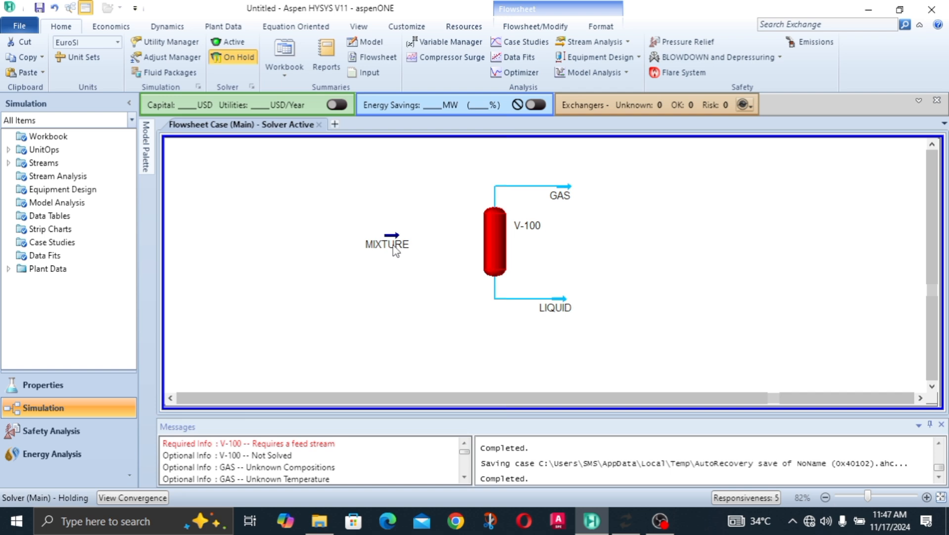
left_click_drag(392, 244, 259, 250)
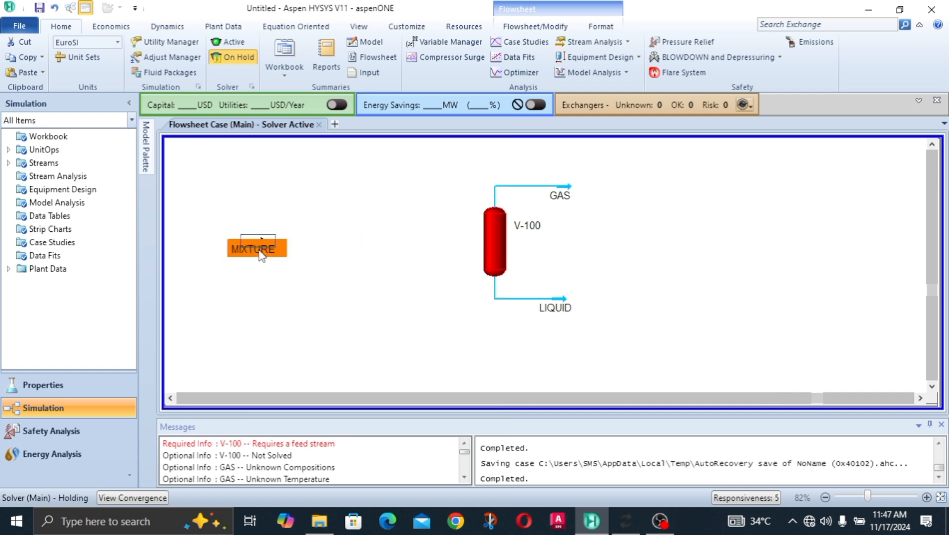
left_click(298, 204)
- Review the temperature and vapour fraction in the MIXTURE stream's conditions and close its properties
double_click(253, 246)
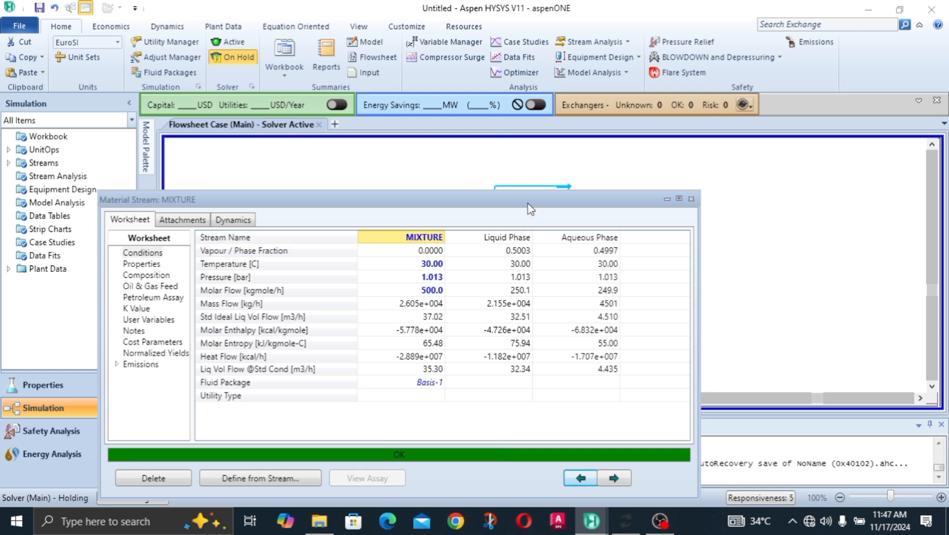
left_click(427, 267)
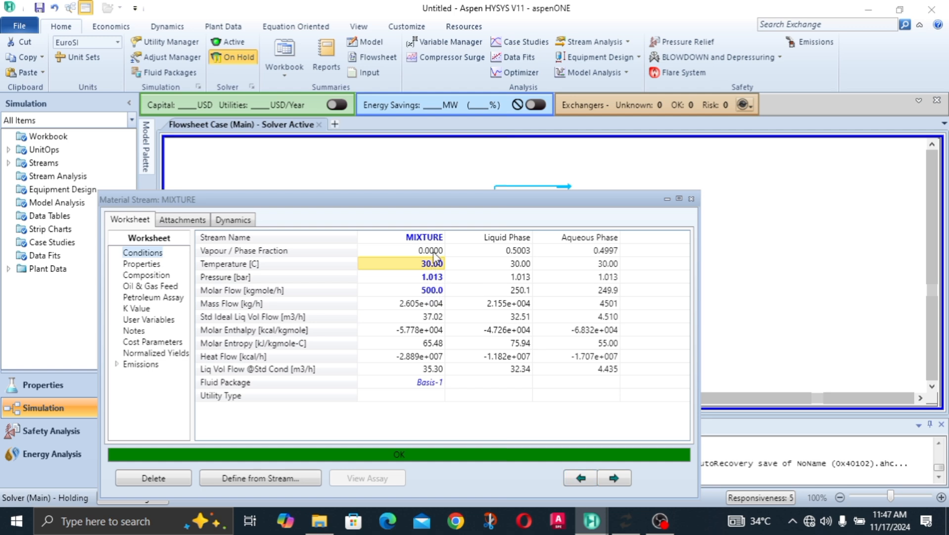
left_click(436, 252)
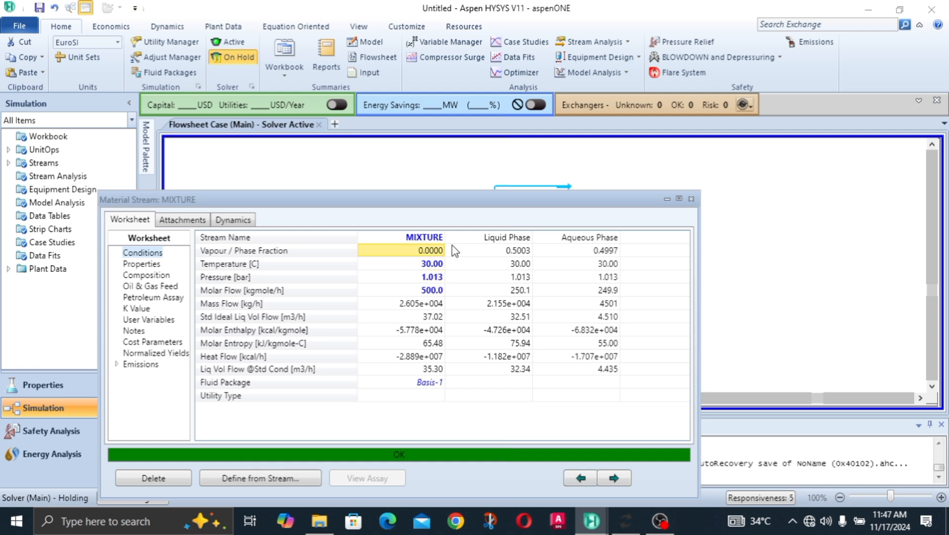
left_click(691, 199)
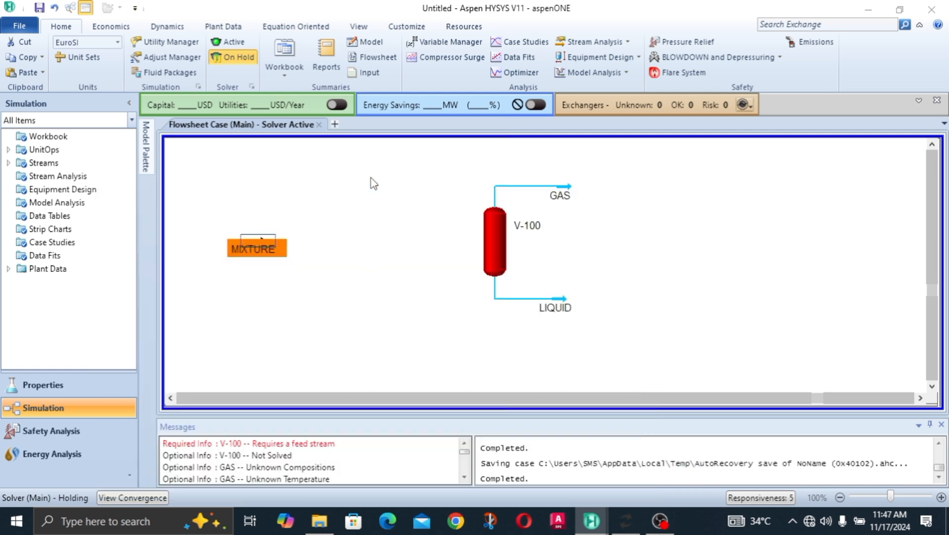
- Add a heater to the flowsheet between the MIXTURE stream and separator V-100
left_click(146, 163)
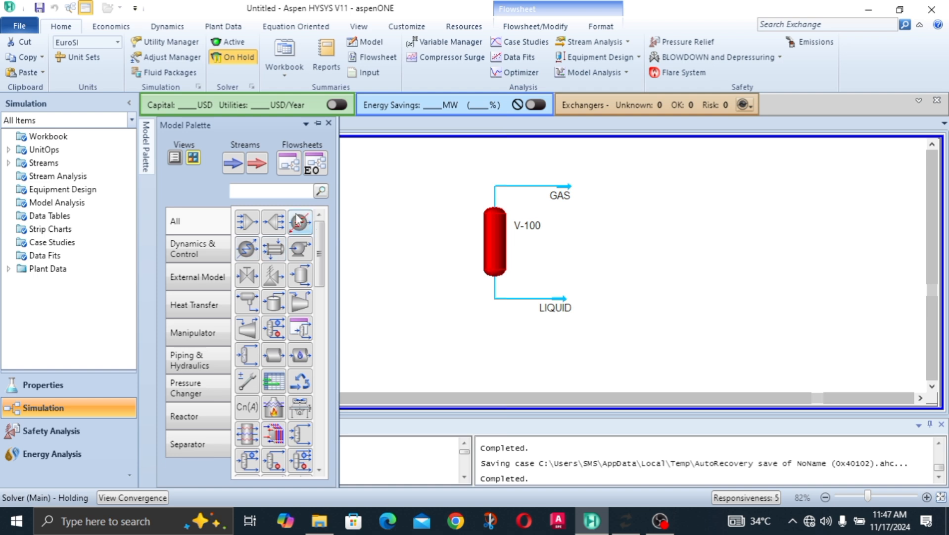
left_click_drag(300, 221, 337, 234)
left_click(336, 201)
left_click(369, 198)
left_click(366, 201)
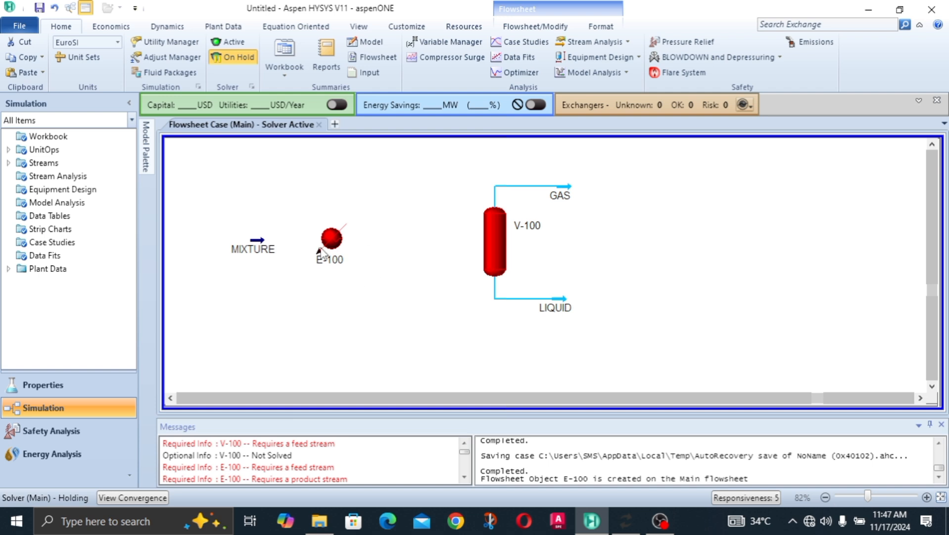
left_click_drag(337, 246, 347, 248)
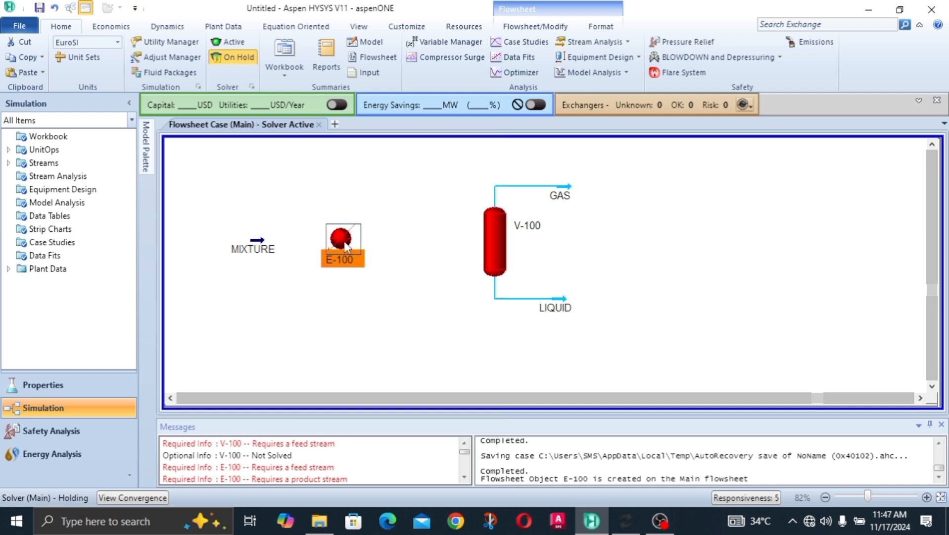
- Set the heater's inlet to MIXTURE and create its energy stream as E-HEATER
double_click(340, 241)
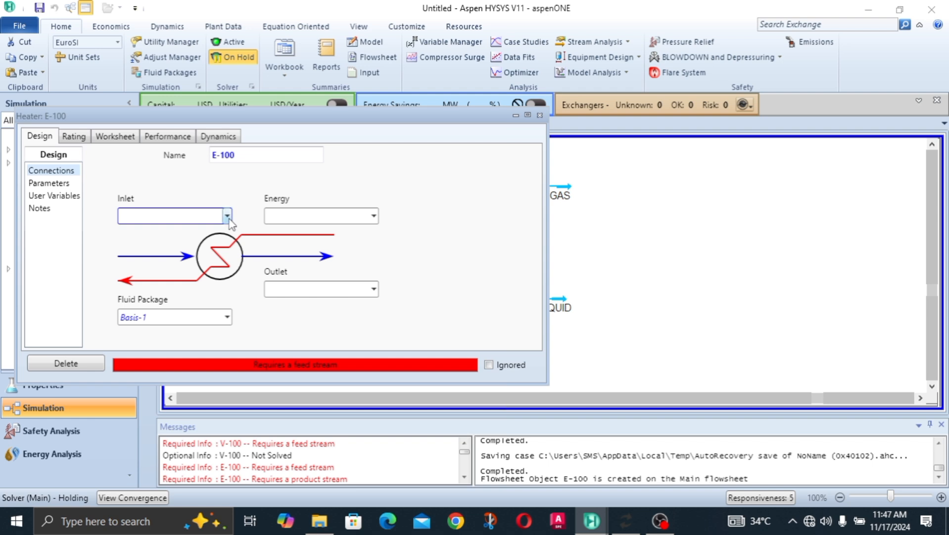
left_click(227, 216)
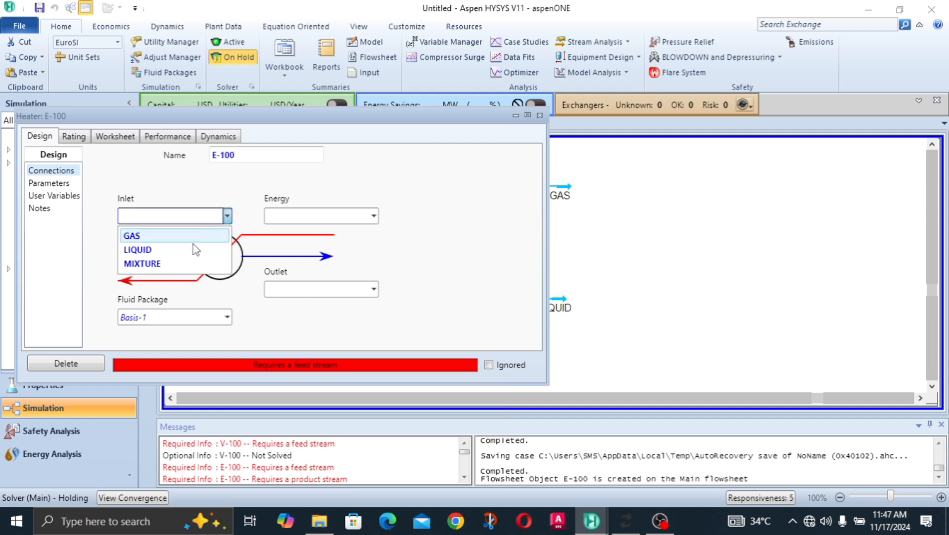
left_click(192, 264)
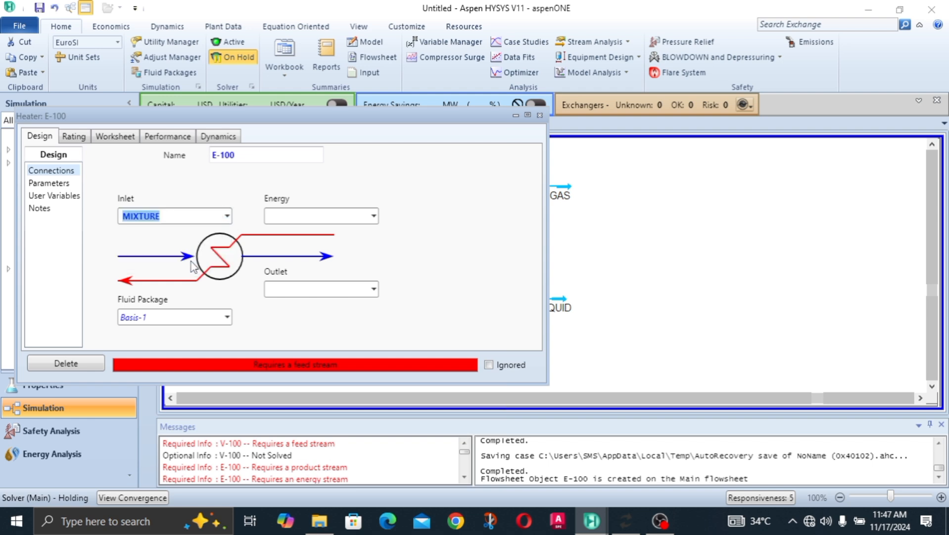
left_click(320, 218)
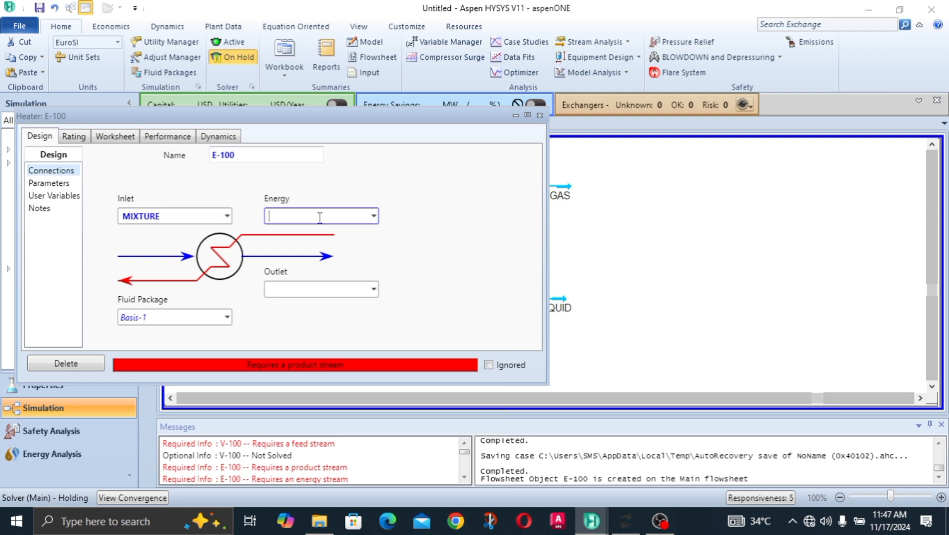
type("E-HEAR")
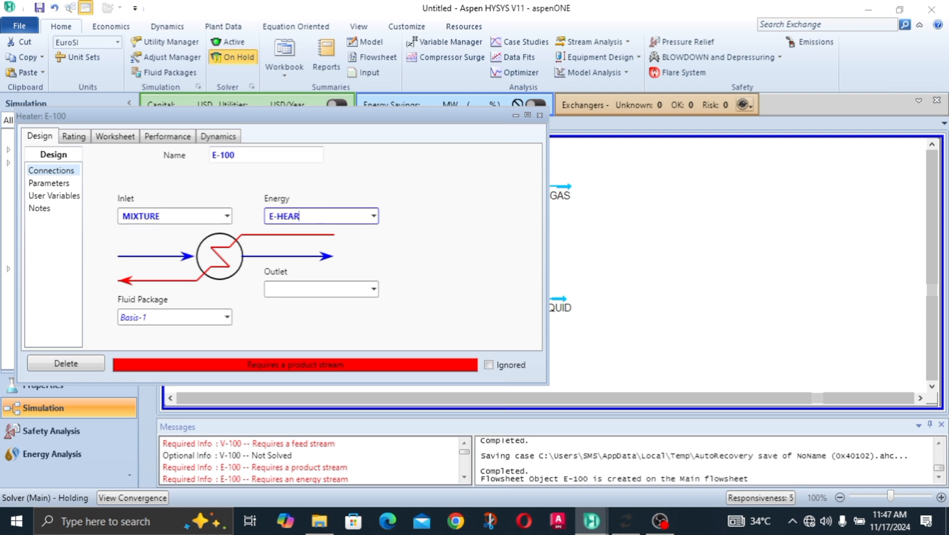
key("BackSpace")
type("TER")
key("Return")
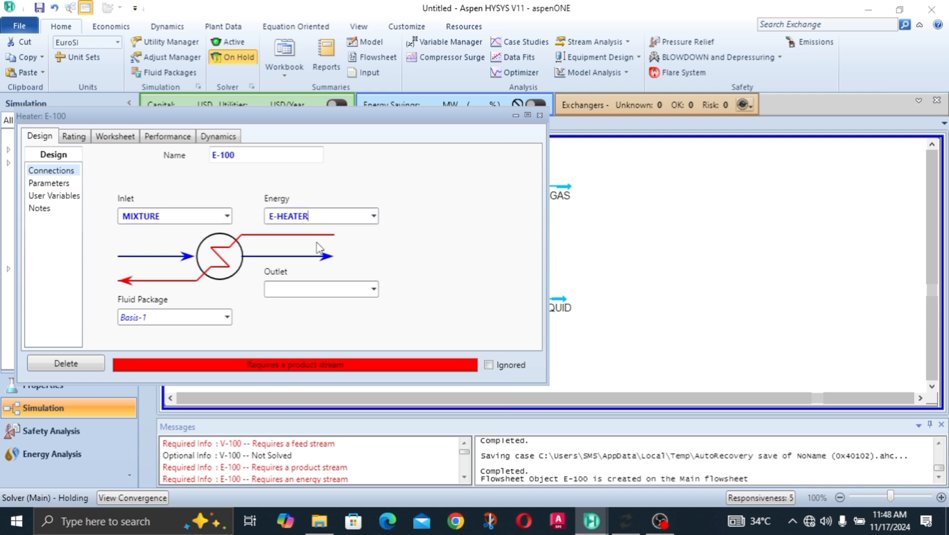
- Create the heater's outlet stream with the name HEATED MIXTURE
left_click(312, 287)
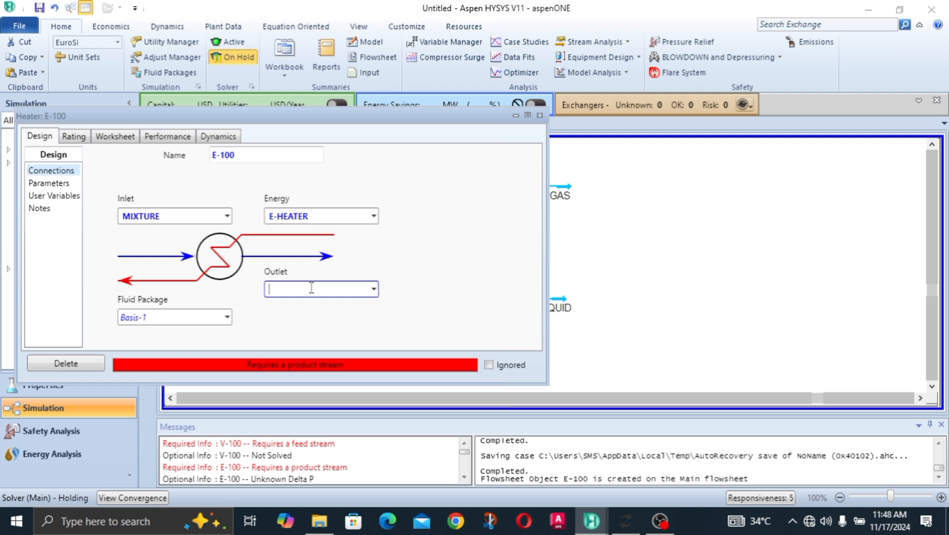
type("HEATED MIXTURE")
key("Return")
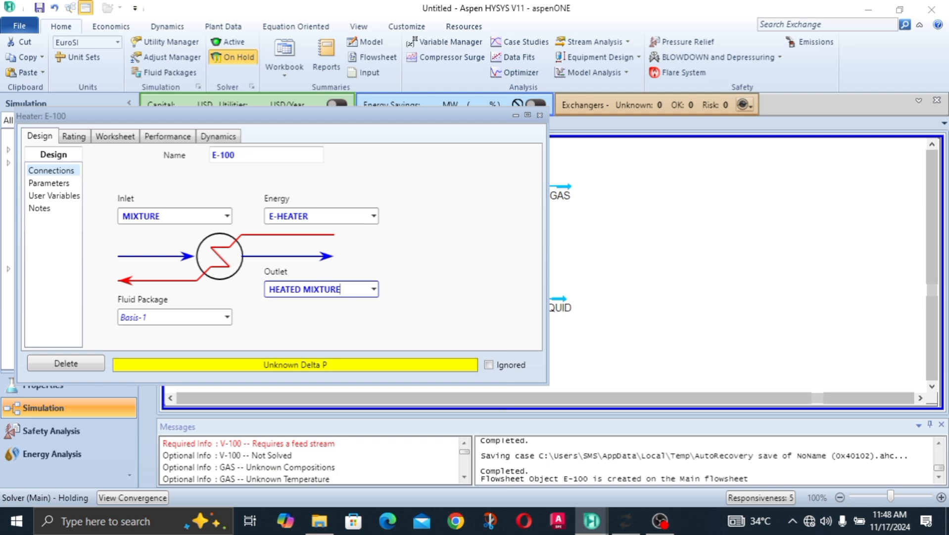
- Reactivate the solver and set the HEATED MIXTURE pressure to 1.5 bar in the heater's worksheet
left_click(117, 137)
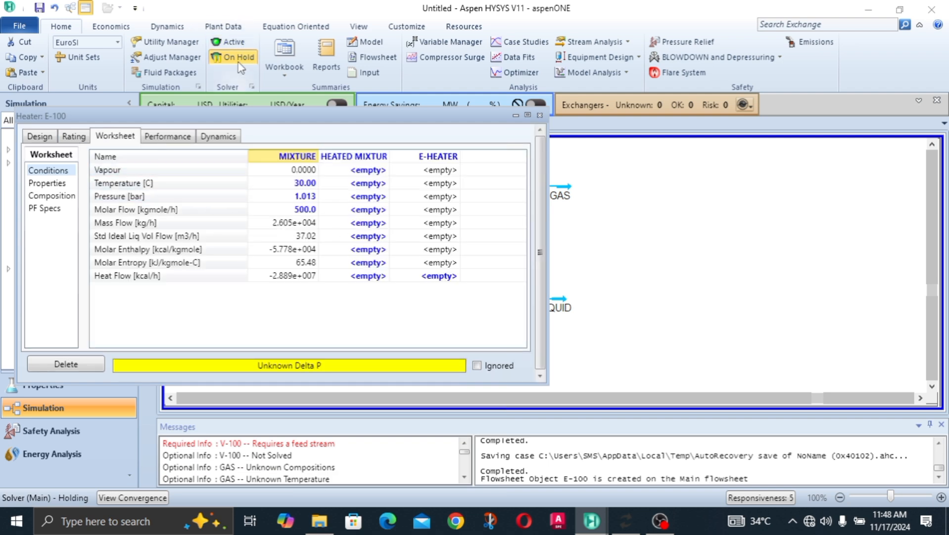
left_click(228, 44)
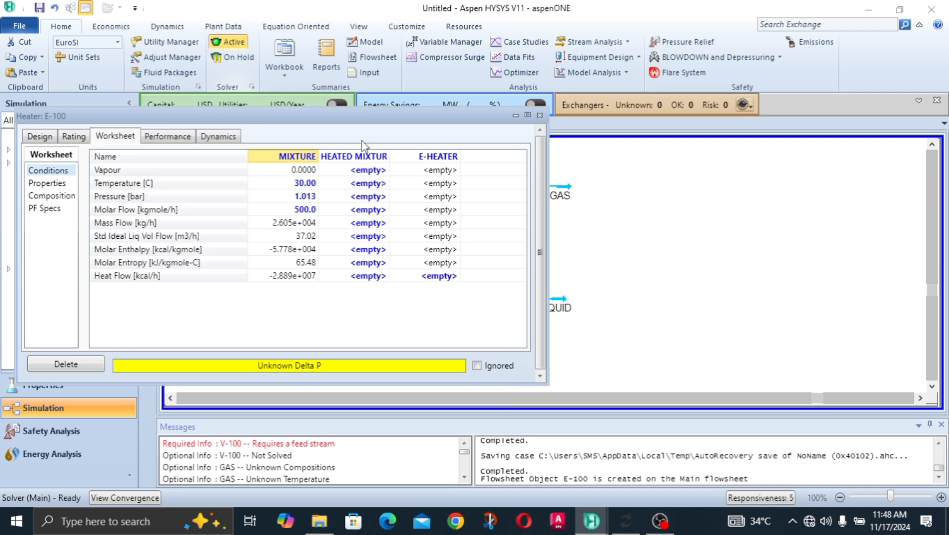
left_click(363, 197)
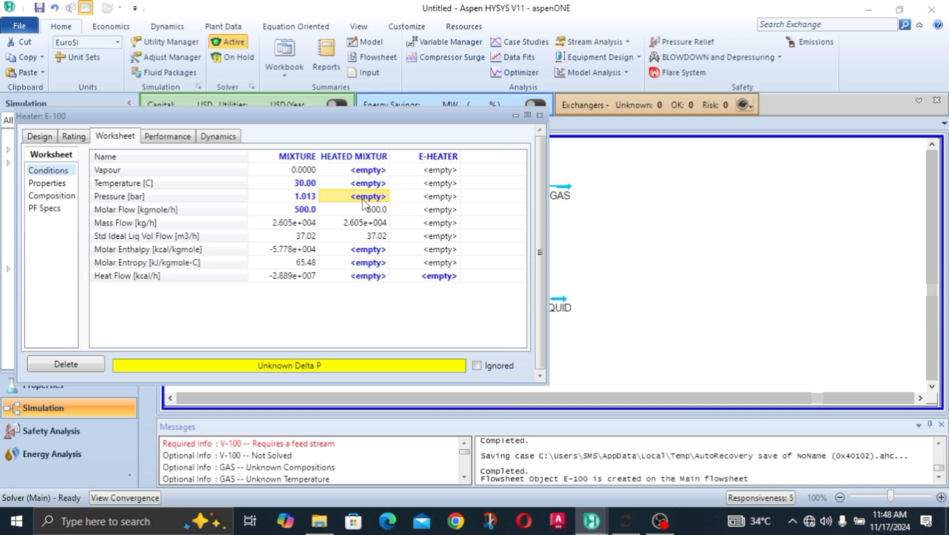
type("1.5")
key("Return")
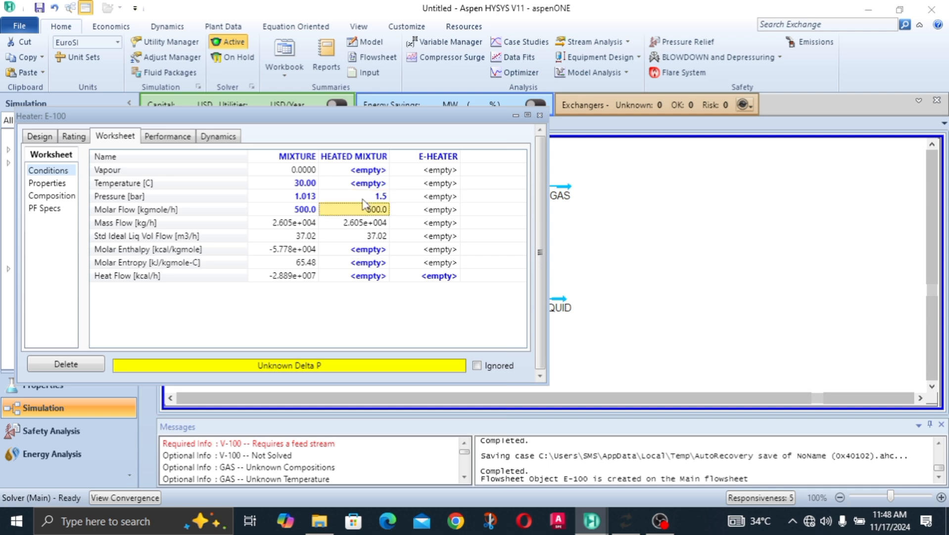
- Change the HEATED MIXTURE pressure to 1 bar
left_click(378, 197)
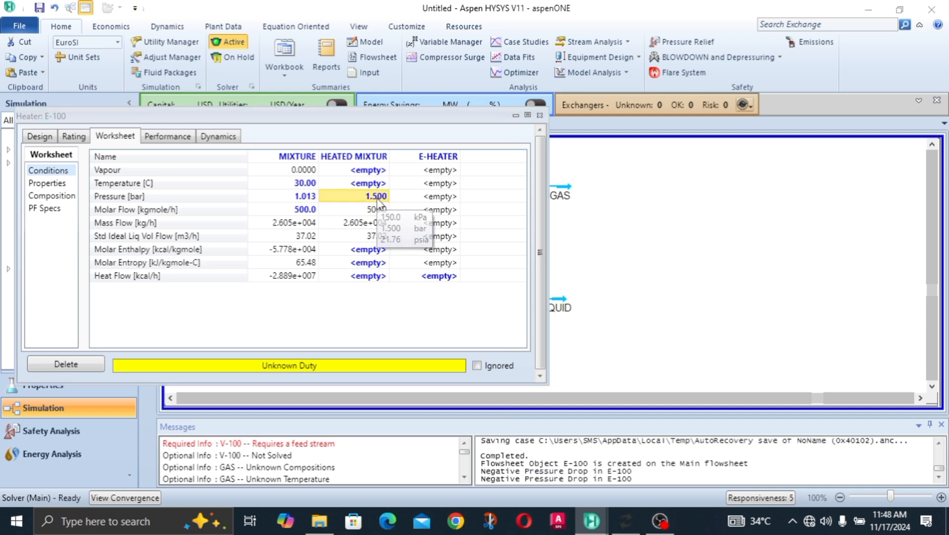
type("1")
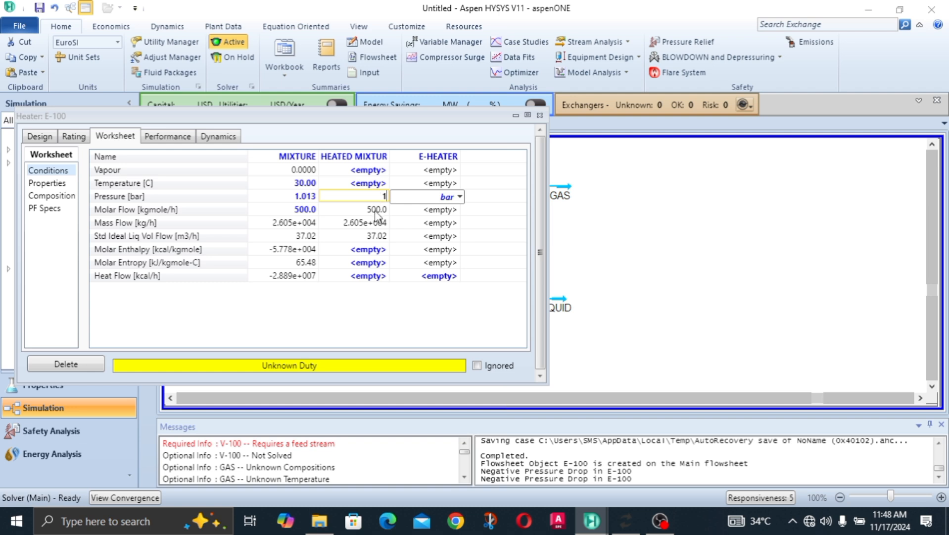
key("Return")
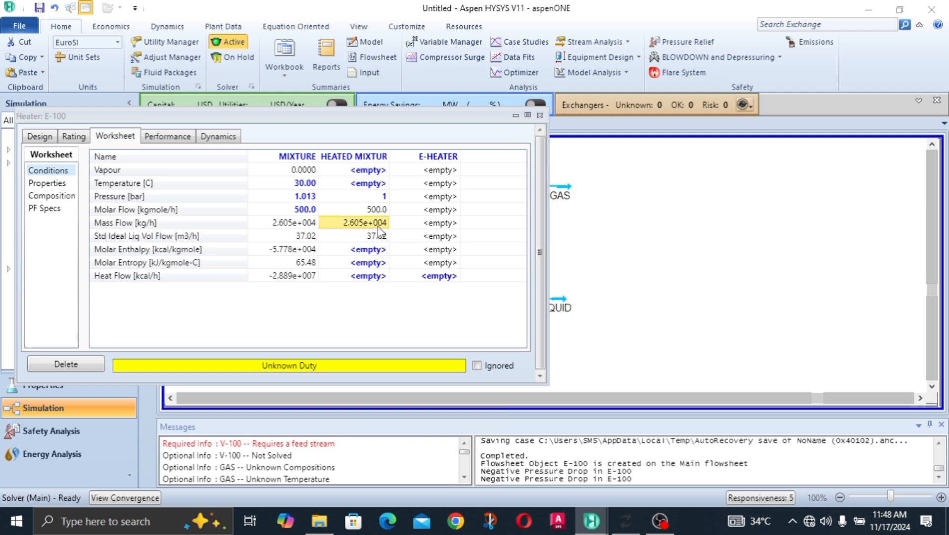
- Set the HEATED MIXTURE pressure to 1 atm
left_click(381, 197)
type("1")
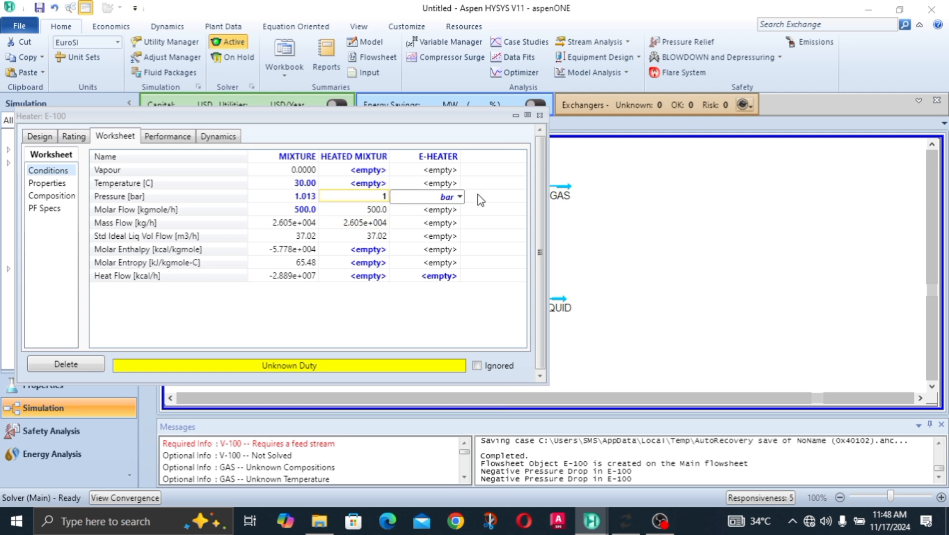
left_click(460, 196)
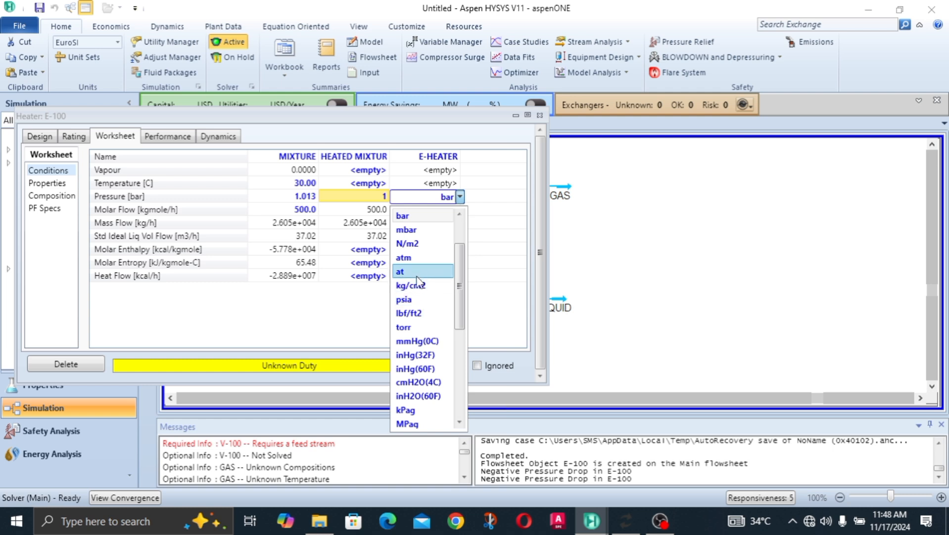
left_click(420, 258)
key("Return")
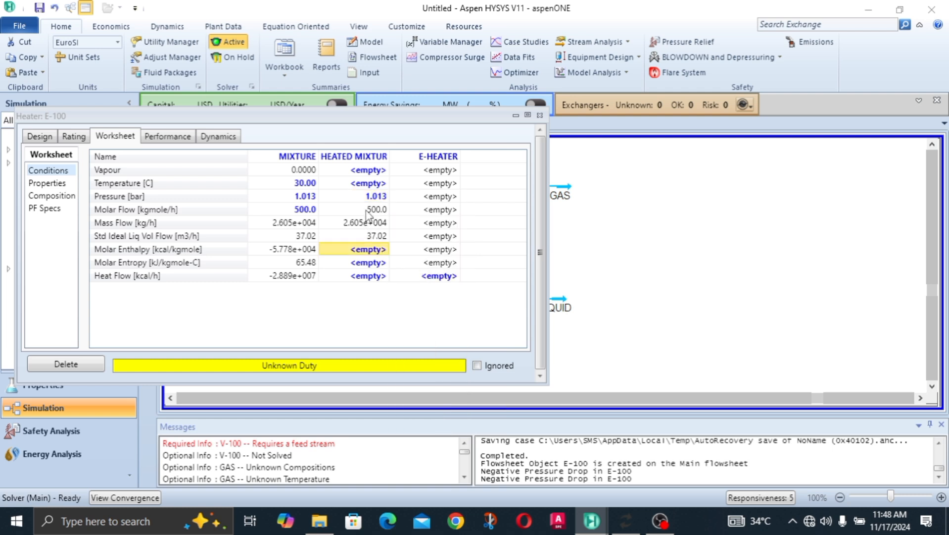
- Set the HEATED MIXTURE temperature to 69 °C in the heater's worksheet, check the calculated conditions and close the heater
left_click(372, 183)
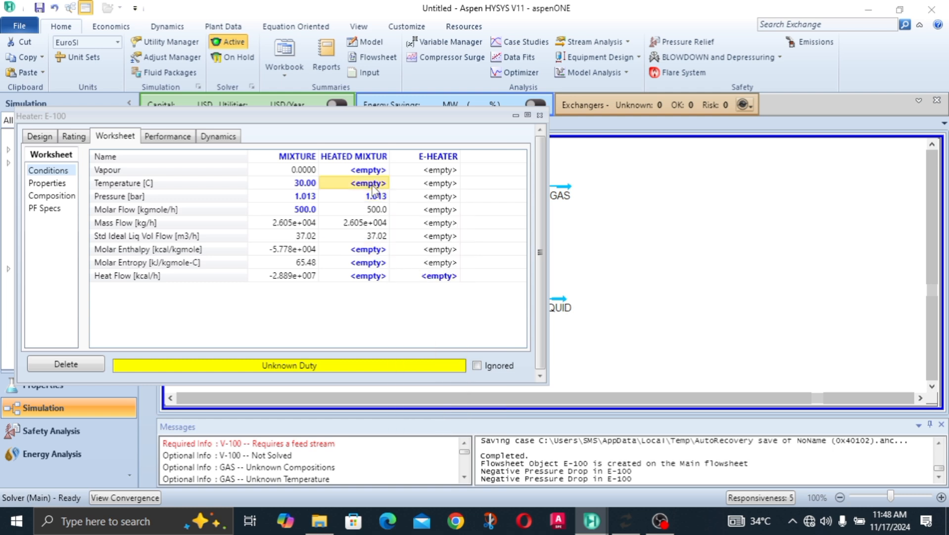
type("69")
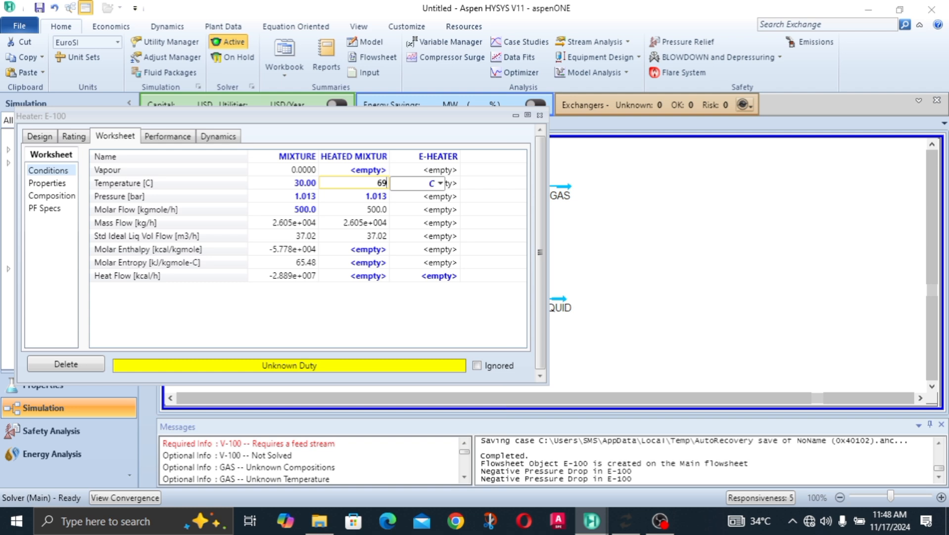
key("Return")
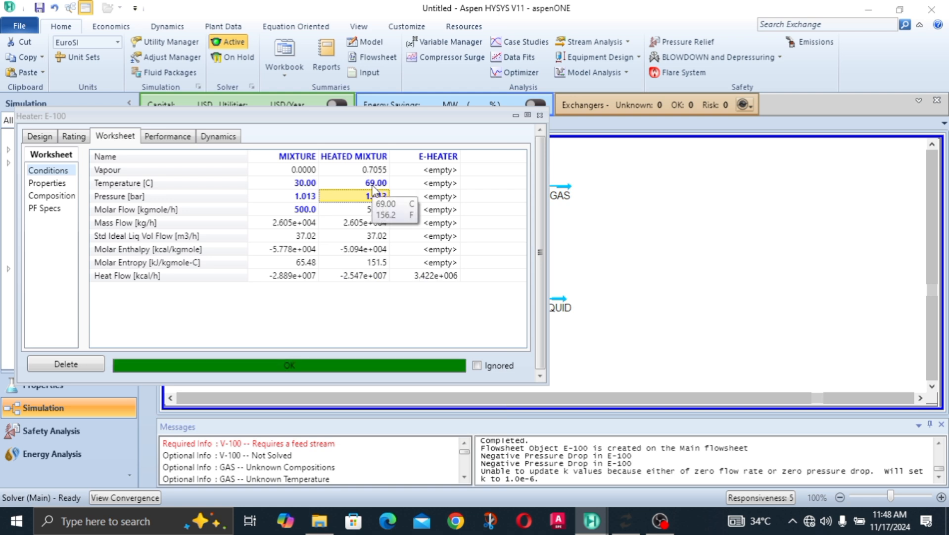
left_click(382, 170)
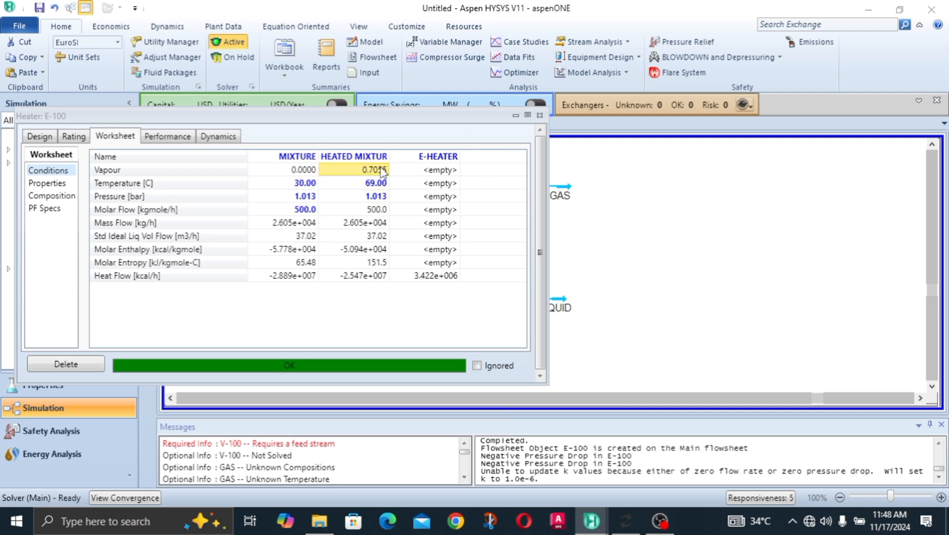
left_click(381, 224)
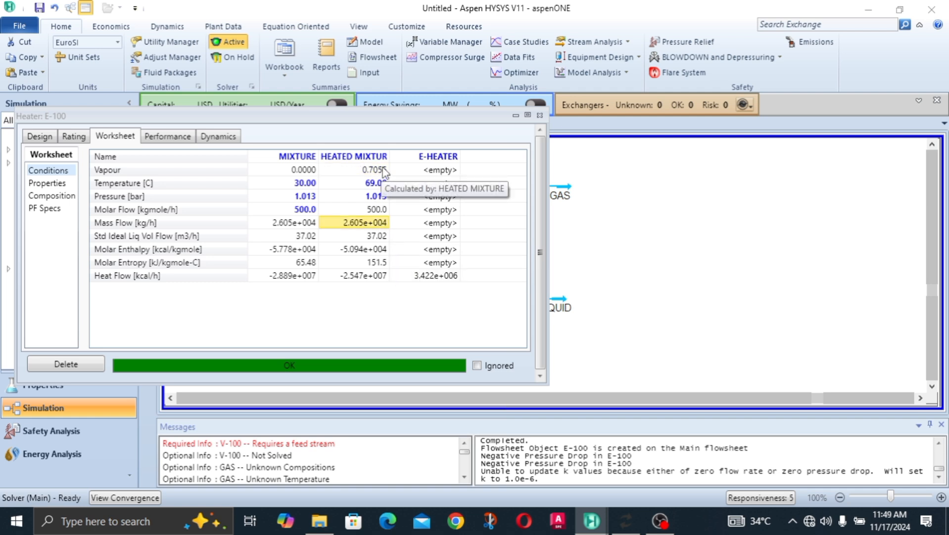
left_click(382, 248)
mouse_move(389, 240)
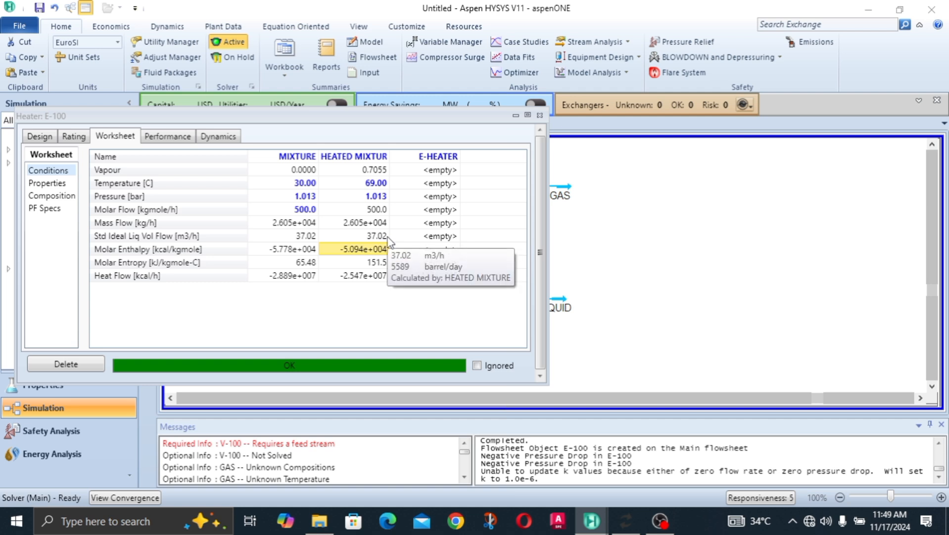
left_click(540, 116)
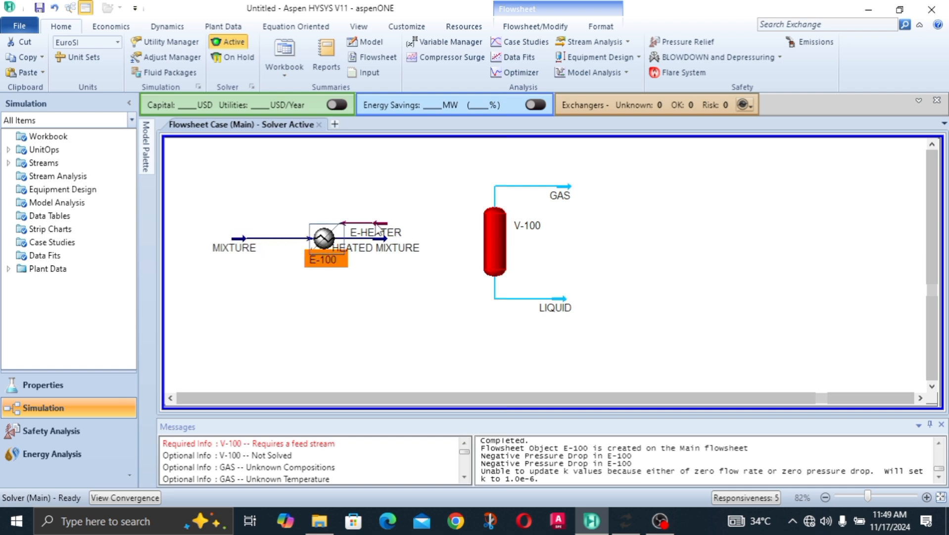
- Move the HEATED MIXTURE stream on the flowsheet away from heater E-100, to just before separator V-100
left_click(396, 232)
left_click(420, 247)
left_click_drag(433, 251, 491, 251)
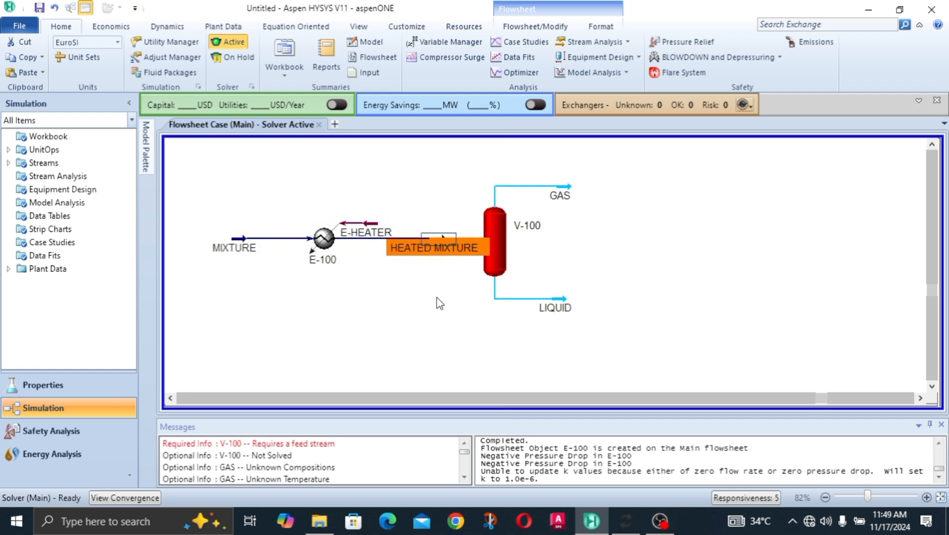
left_click(438, 300)
- Connect HEATED MIXTURE as the inlet stream of separator V-100 and close the separator's properties
double_click(496, 254)
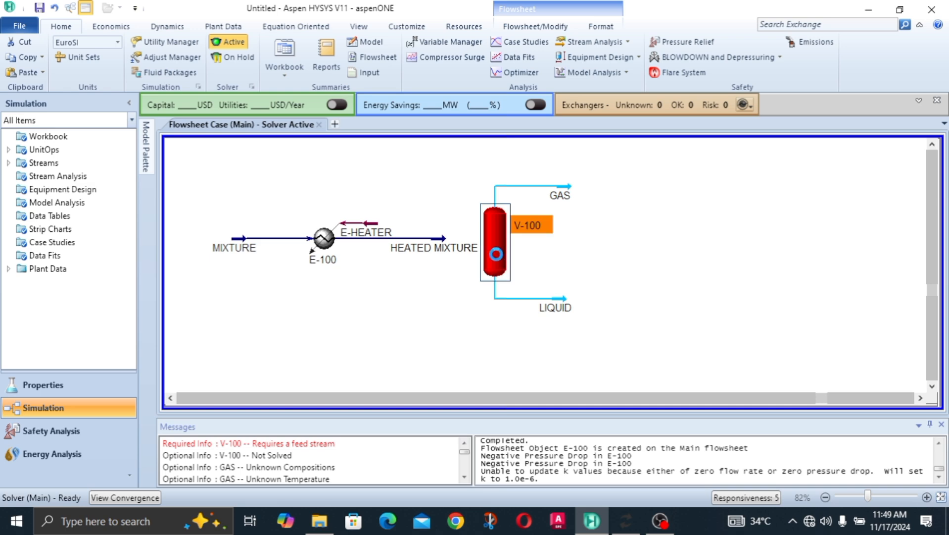
left_click_drag(396, 148, 501, 109)
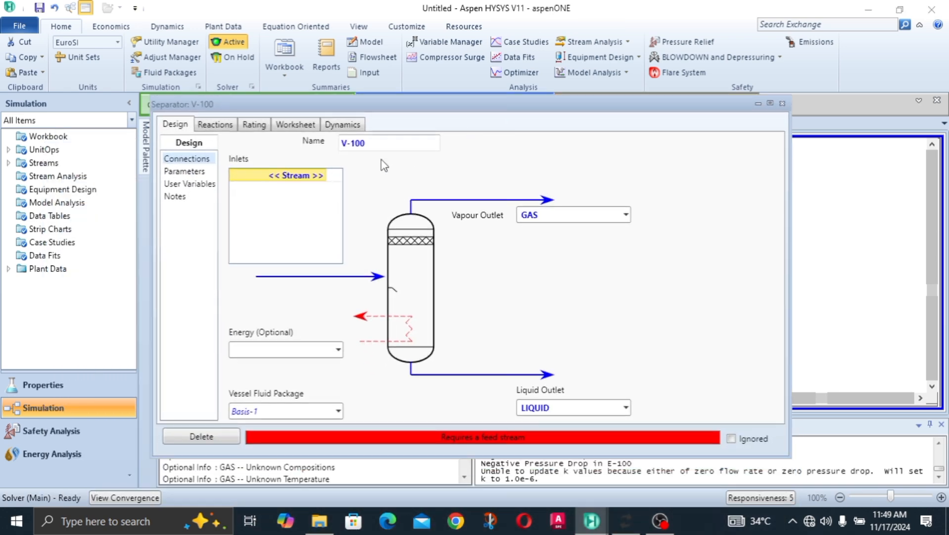
left_click(327, 179)
left_click(321, 175)
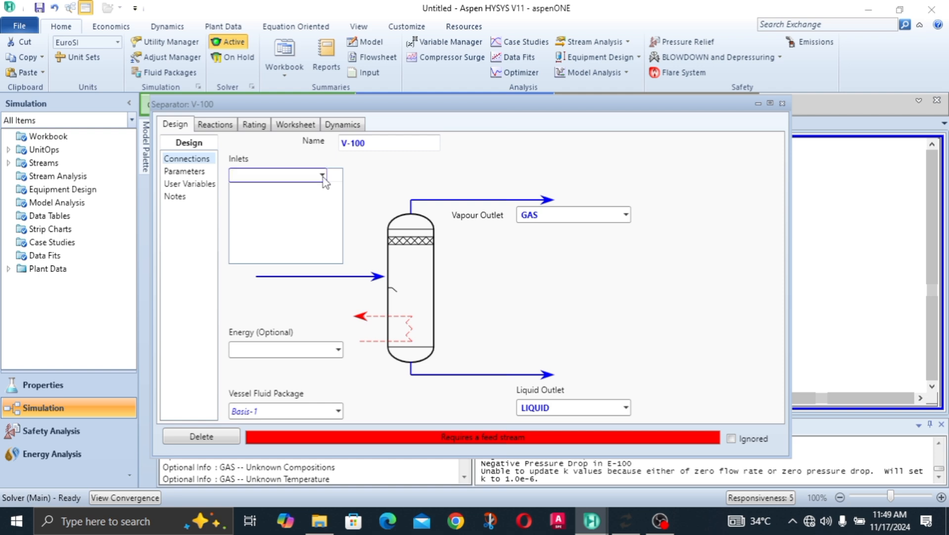
left_click(312, 194)
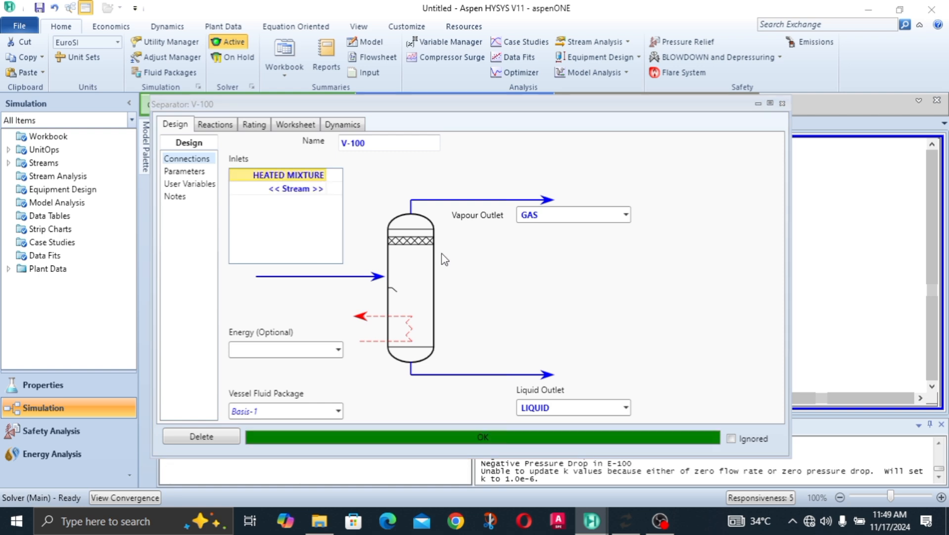
left_click(783, 103)
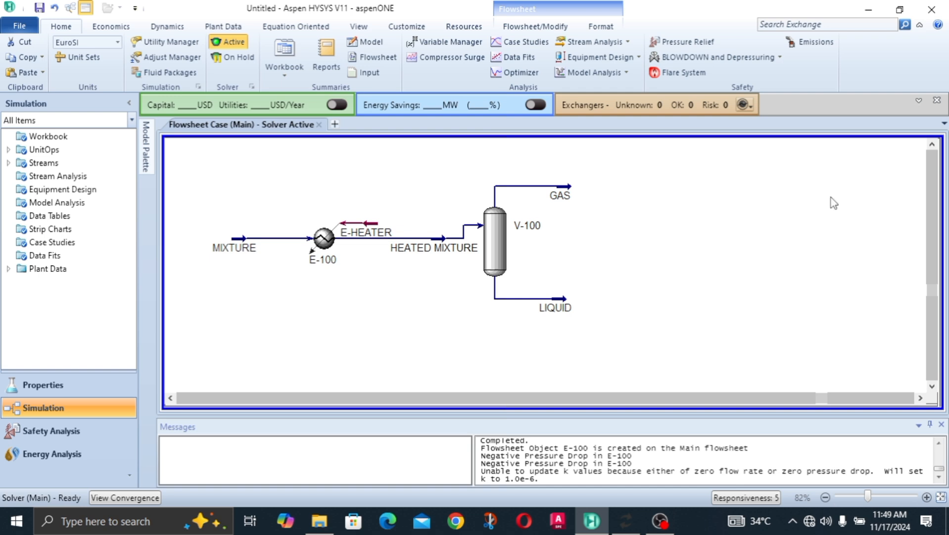
- Examine the GAS stream's molar flow, pressure and water and n-hexane mole fractions, and close the stream
double_click(567, 201)
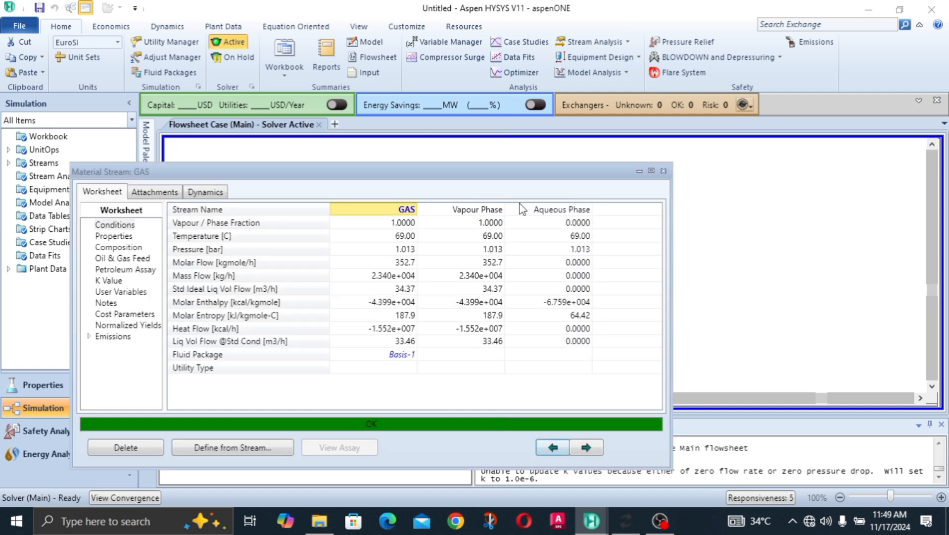
left_click(412, 265)
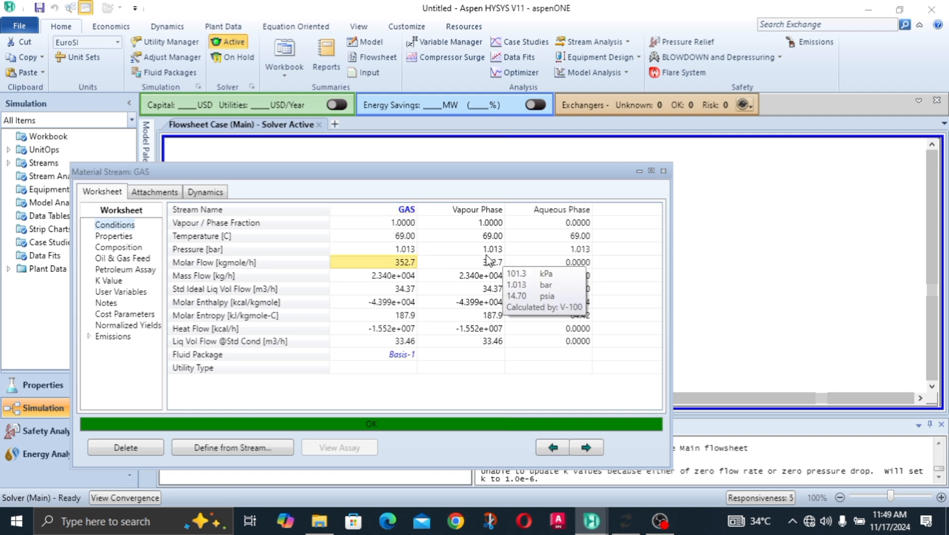
mouse_move(406, 269)
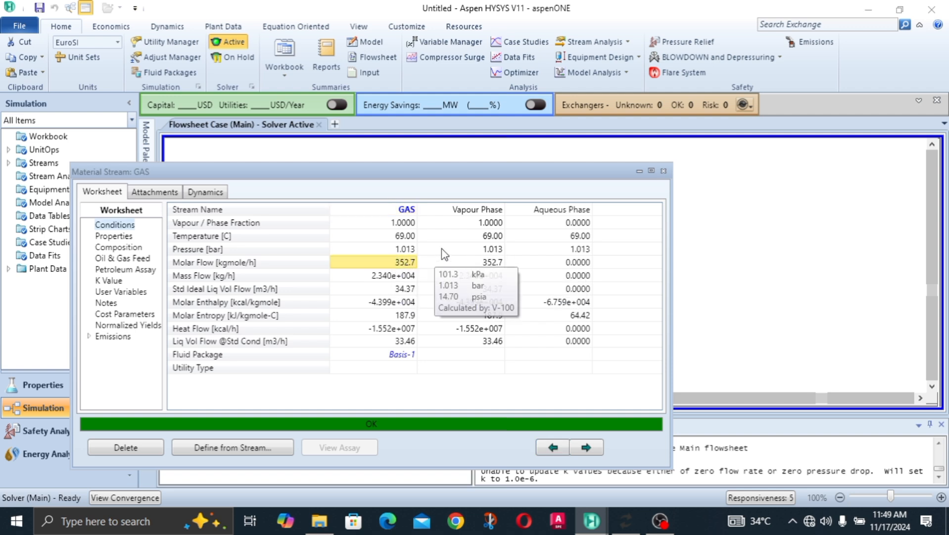
left_click(415, 248)
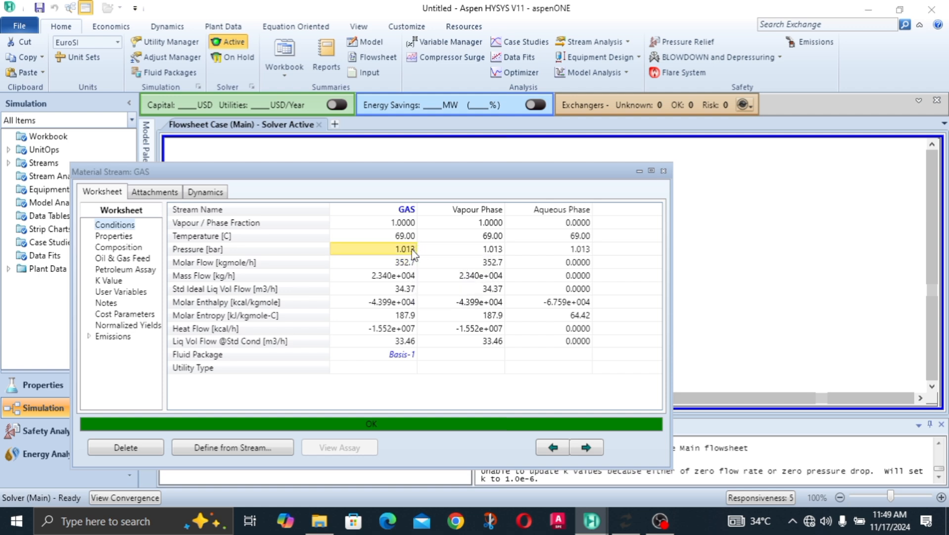
mouse_move(411, 252)
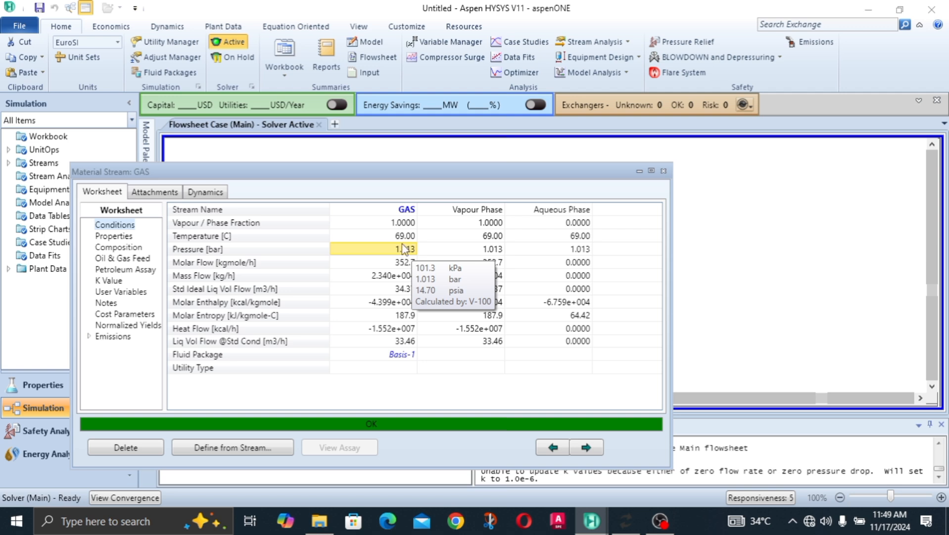
left_click(135, 247)
left_click(376, 241)
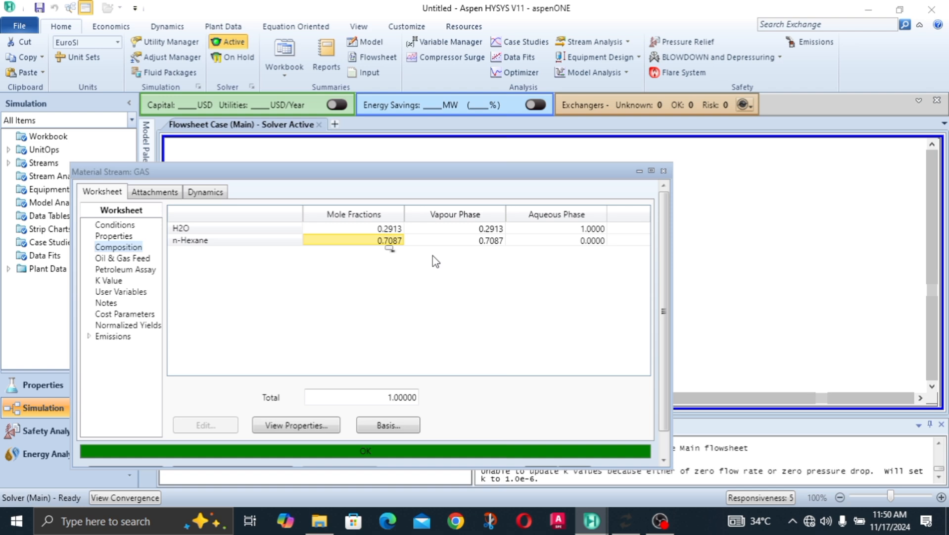
left_click(390, 229)
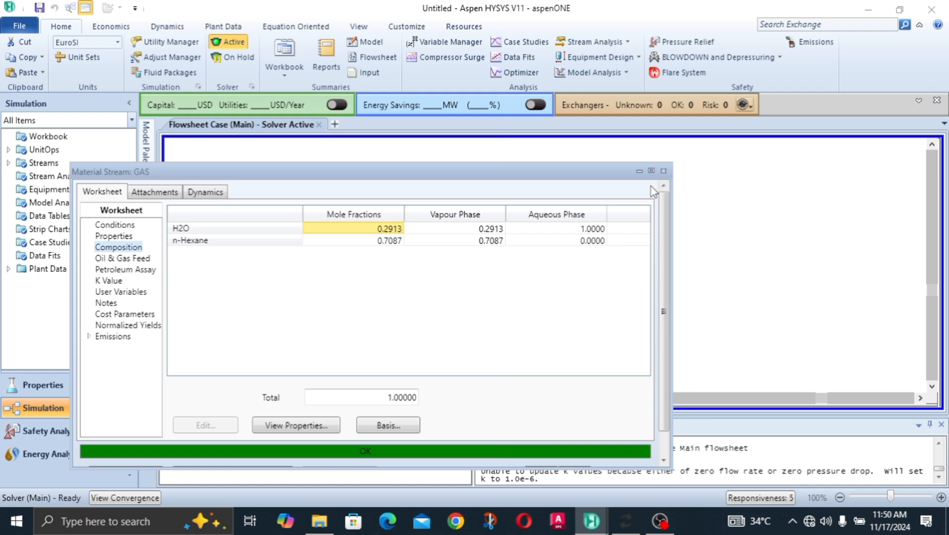
left_click(663, 171)
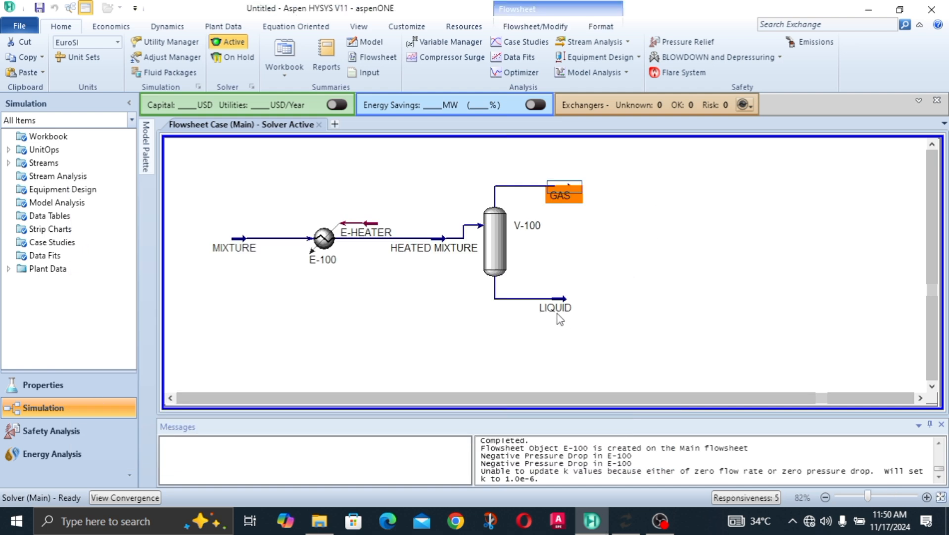
- Examine the LIQUID stream's molar flow and its water and n-hexane mole fractions, and close the stream
double_click(550, 303)
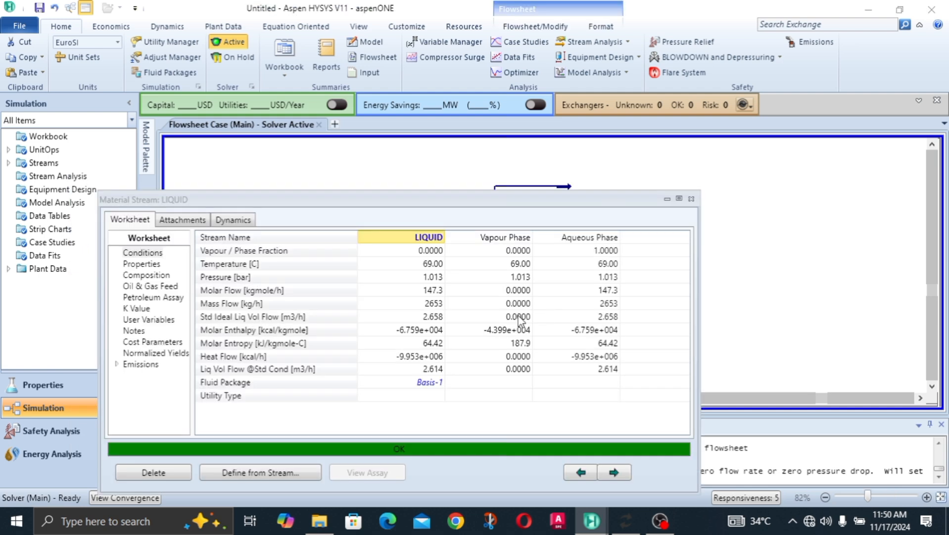
left_click(430, 292)
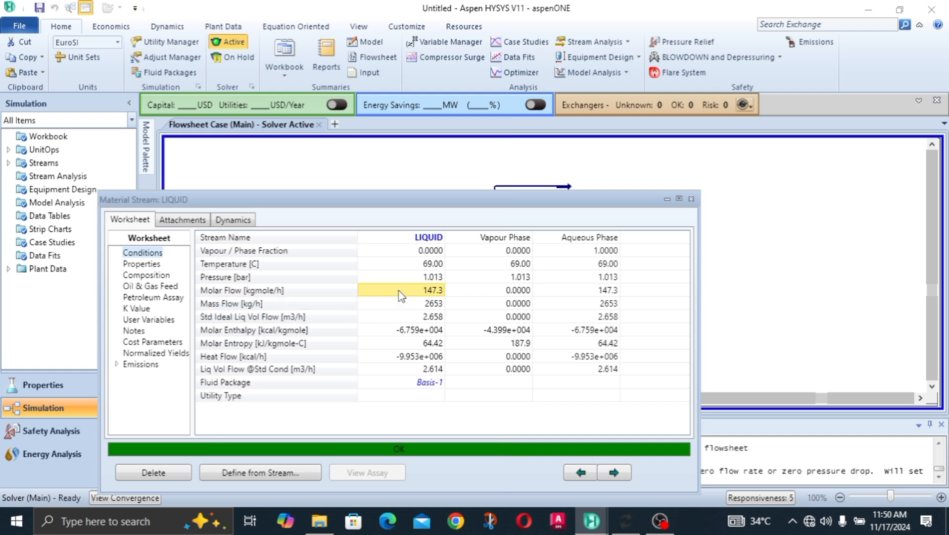
left_click(145, 275)
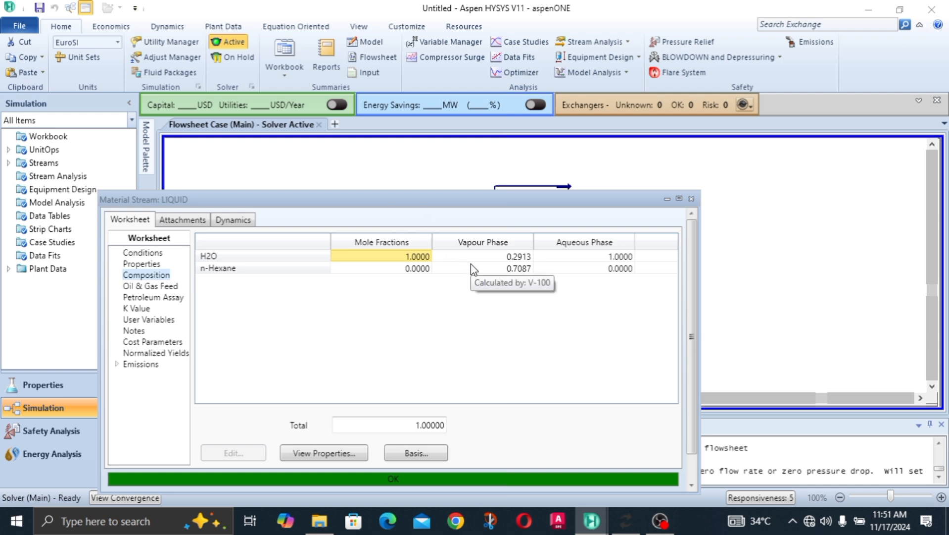
left_click(691, 198)
- Reopen heater E-100, set the HEATED MIXTURE temperature to 68 °C and move the heater window clear of the separator
left_click(325, 242)
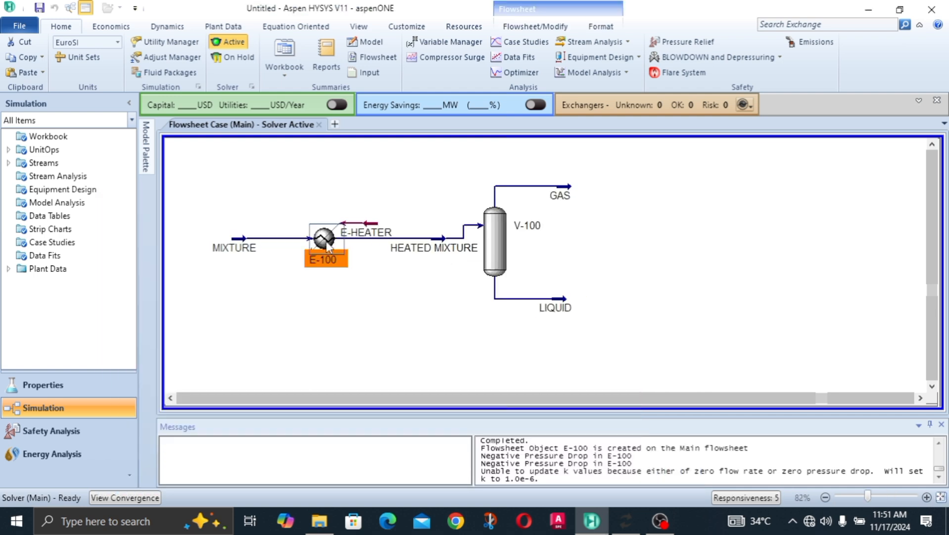
double_click(326, 242)
left_click(379, 185)
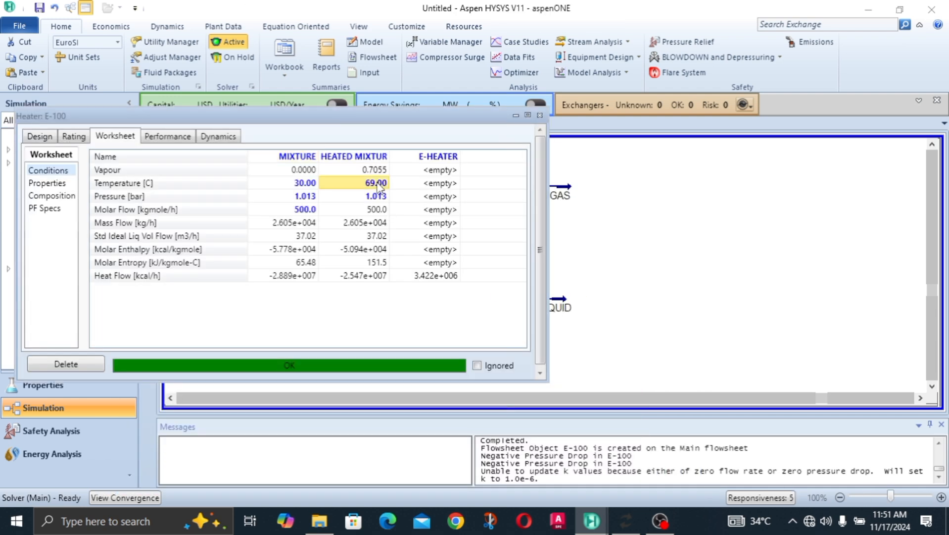
type("68")
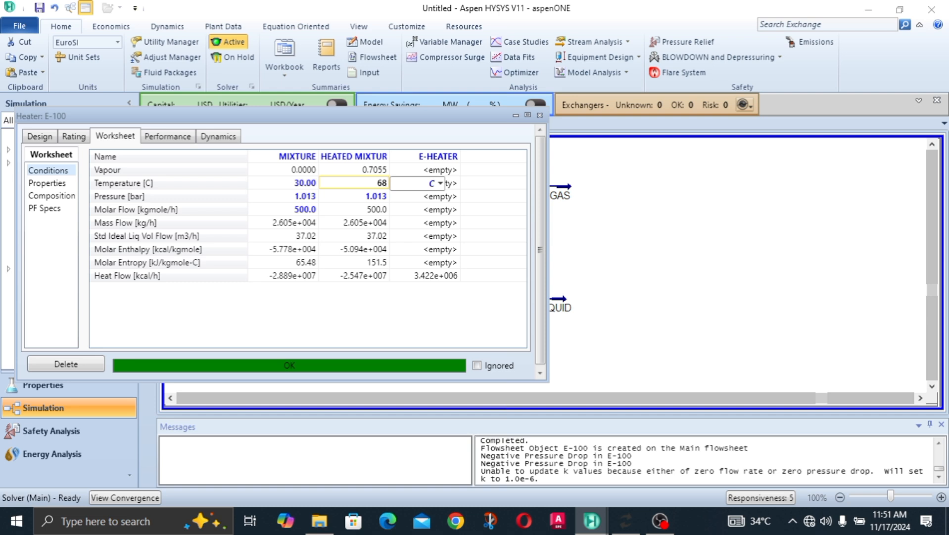
key("Return")
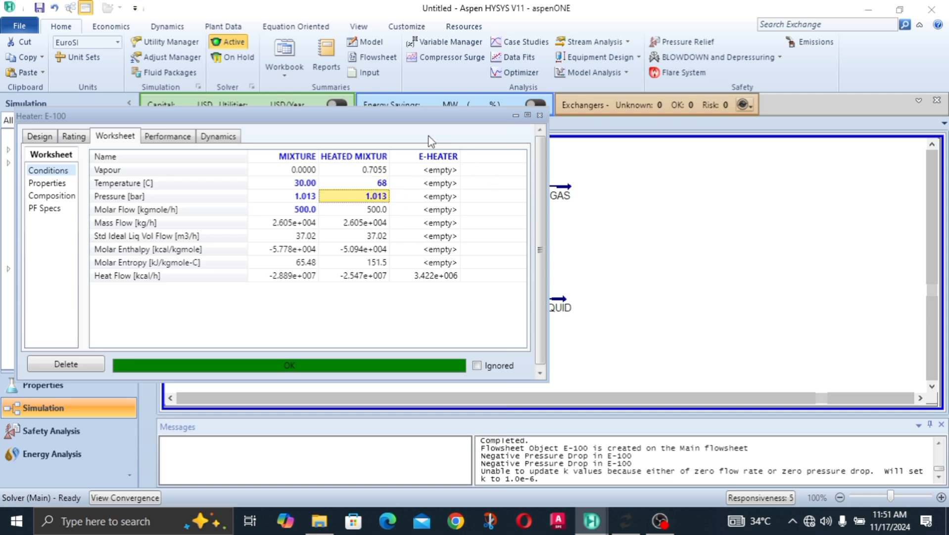
left_click_drag(413, 124, 332, 226)
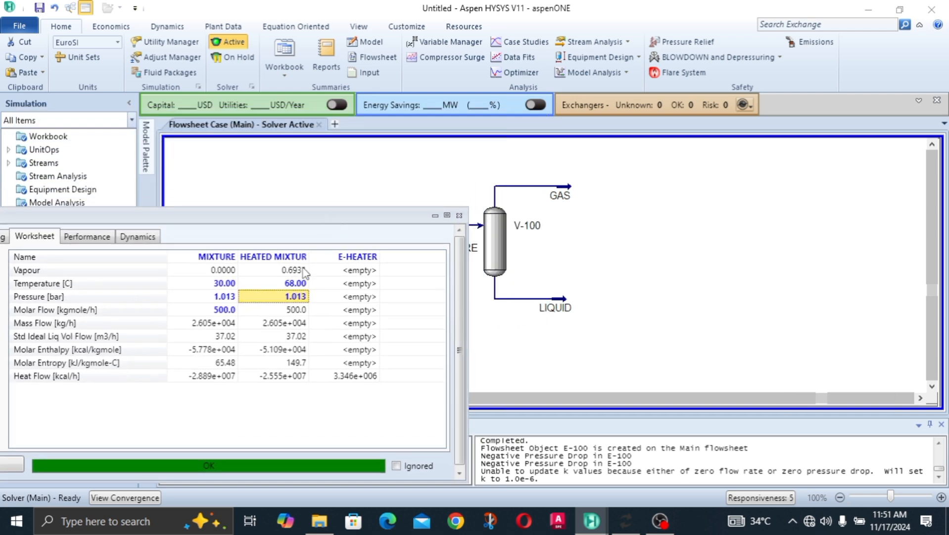
- View the GAS stream's composition and arrange it so both its mole fractions and the heater's worksheet can be compared
double_click(558, 195)
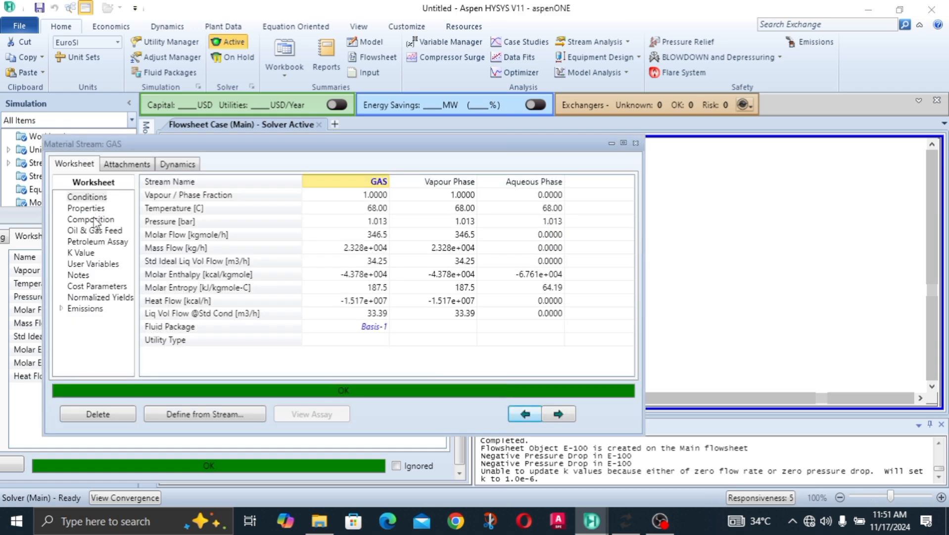
left_click(95, 221)
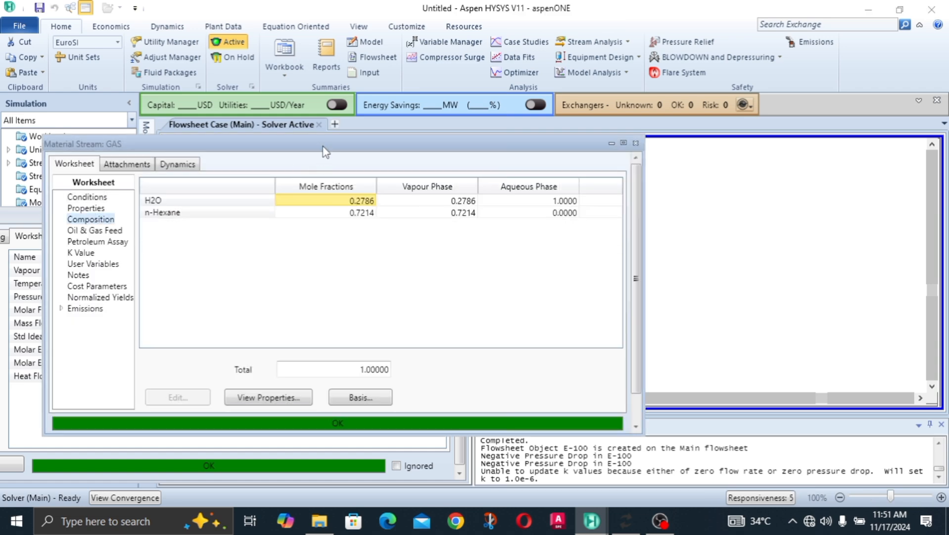
left_click_drag(325, 152, 461, 322)
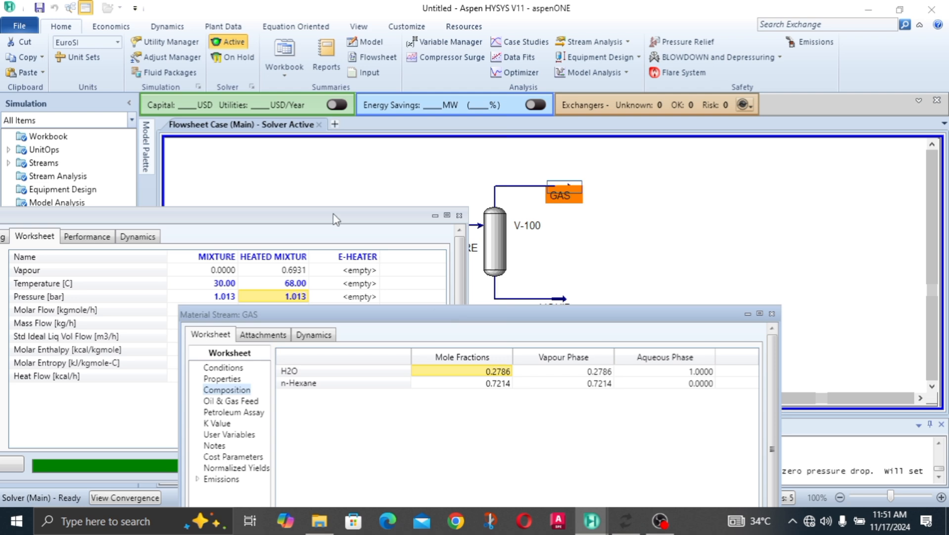
left_click_drag(335, 219, 328, 105)
left_click_drag(552, 313, 492, 264)
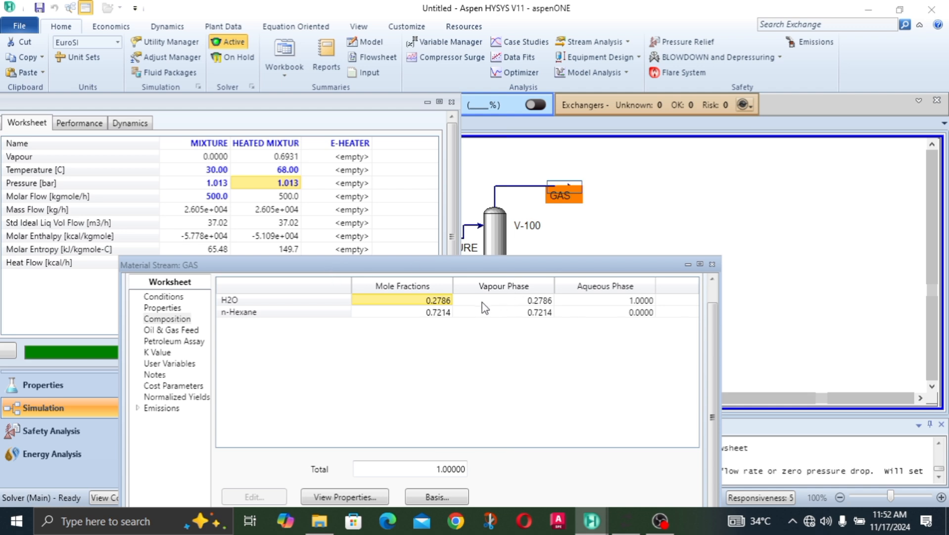
left_click(290, 170)
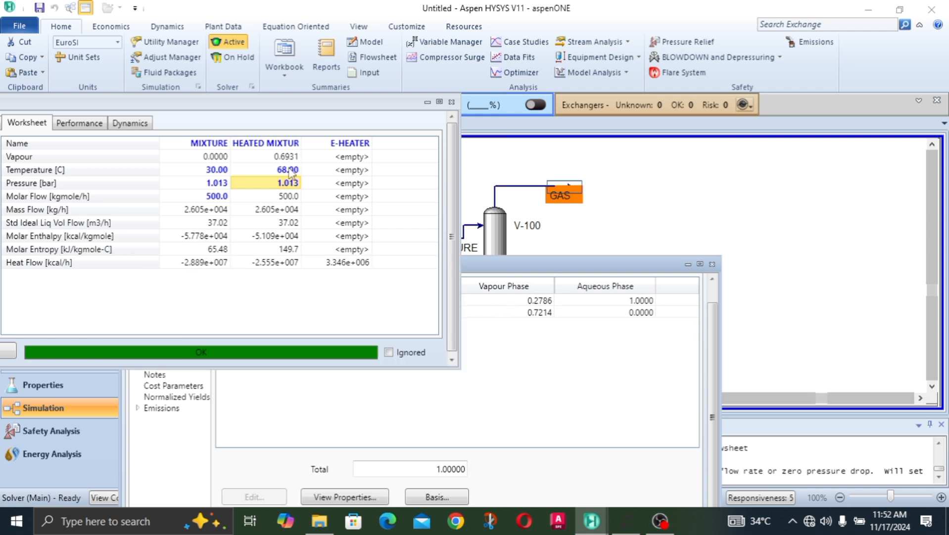
left_click(542, 414)
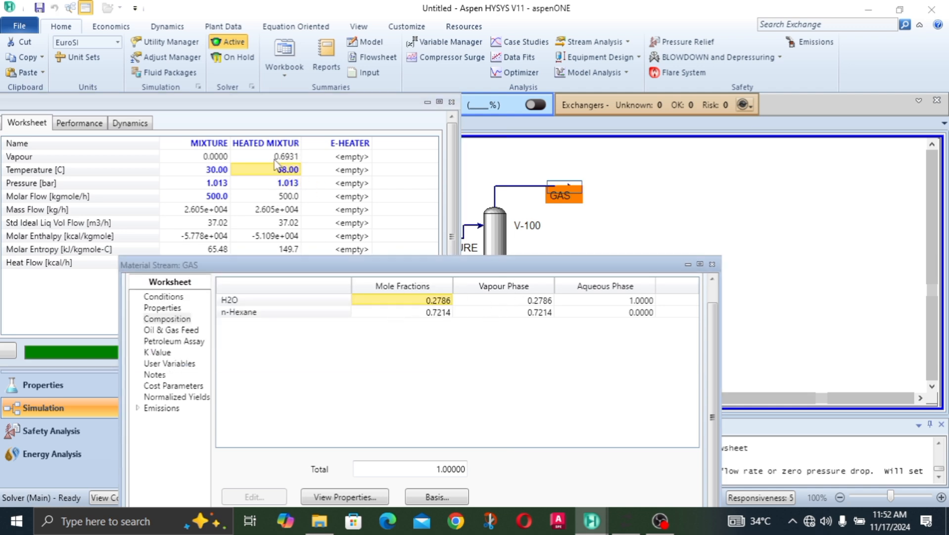
- Set the HEATED MIXTURE temperature in the heater worksheet to 65 °C and check the GAS stream's mole fractions
mouse_move(287, 174)
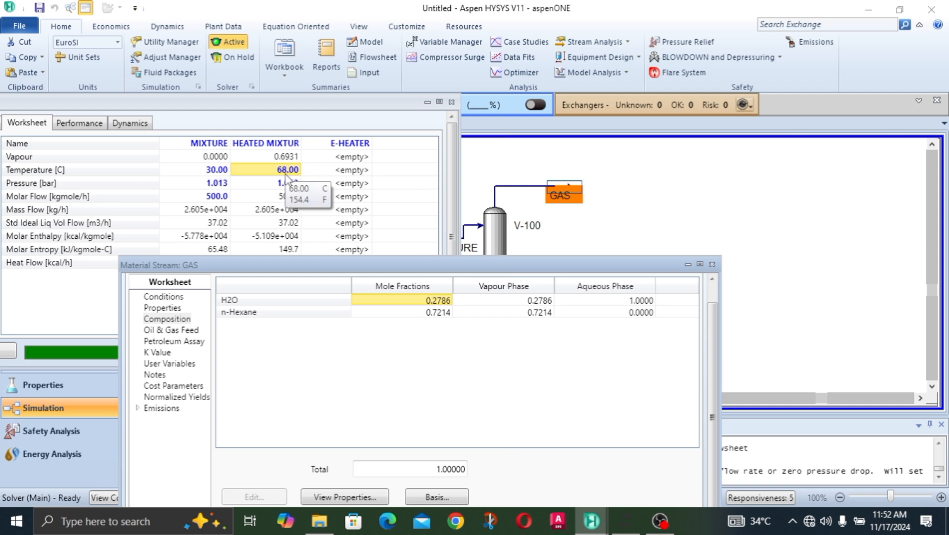
left_click(286, 174)
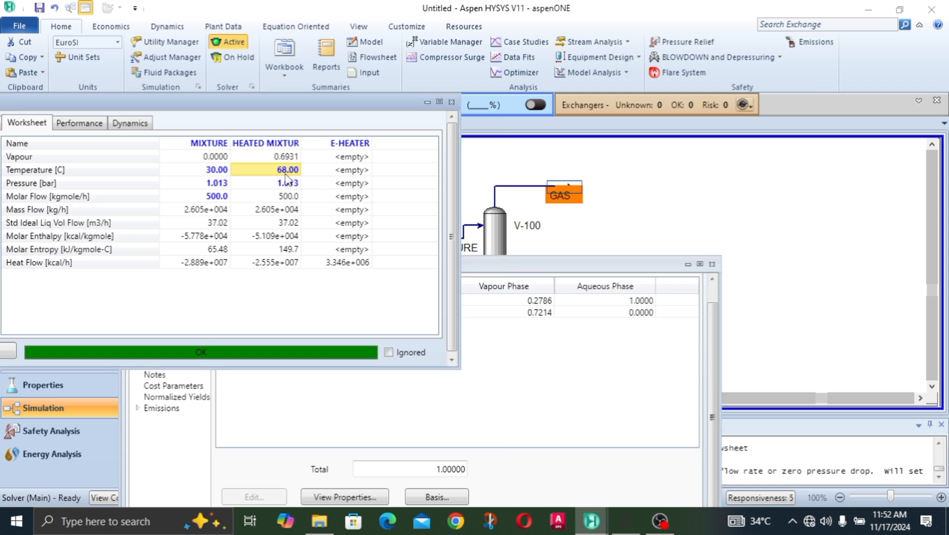
type("65")
key("Return")
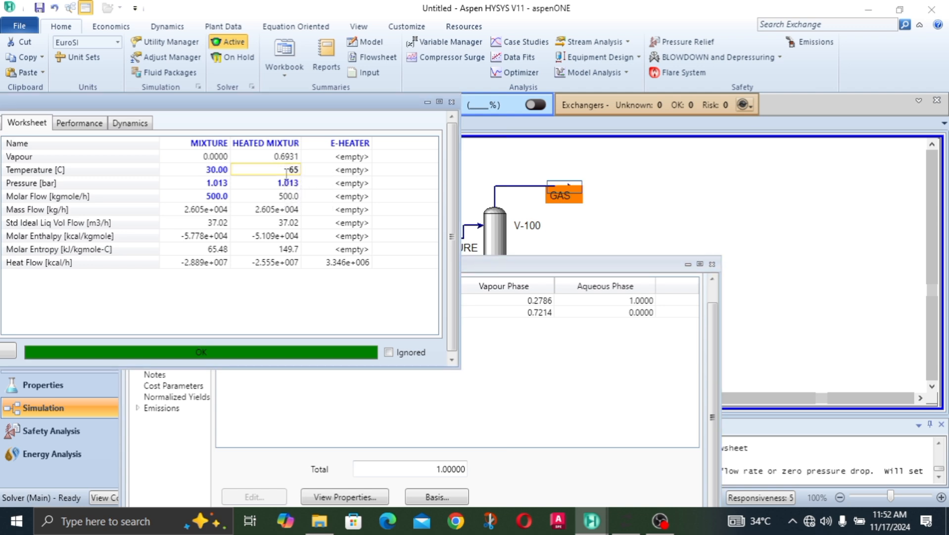
left_click(566, 411)
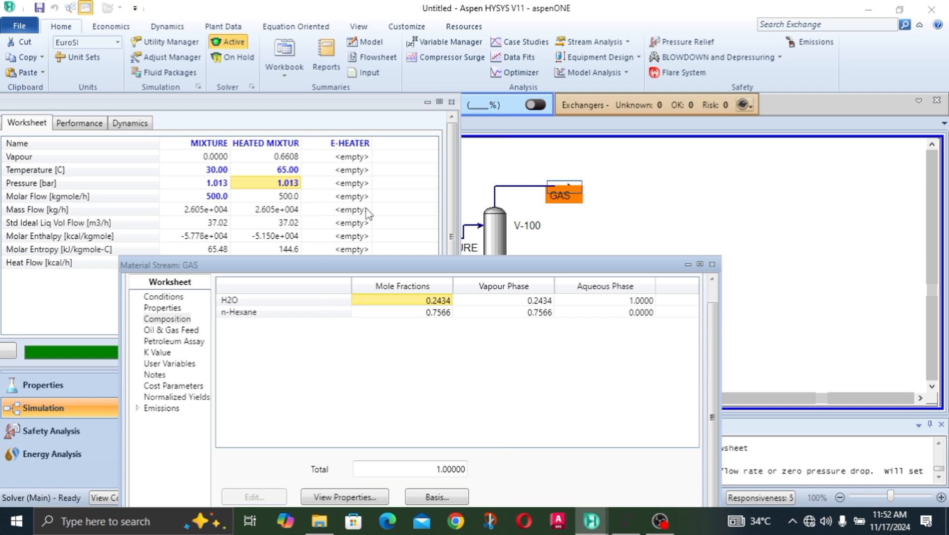
- Lower the HEATED MIXTURE temperature to 60 °C and examine the GAS stream's water and n-hexane mole fractions
left_click(290, 173)
type("60")
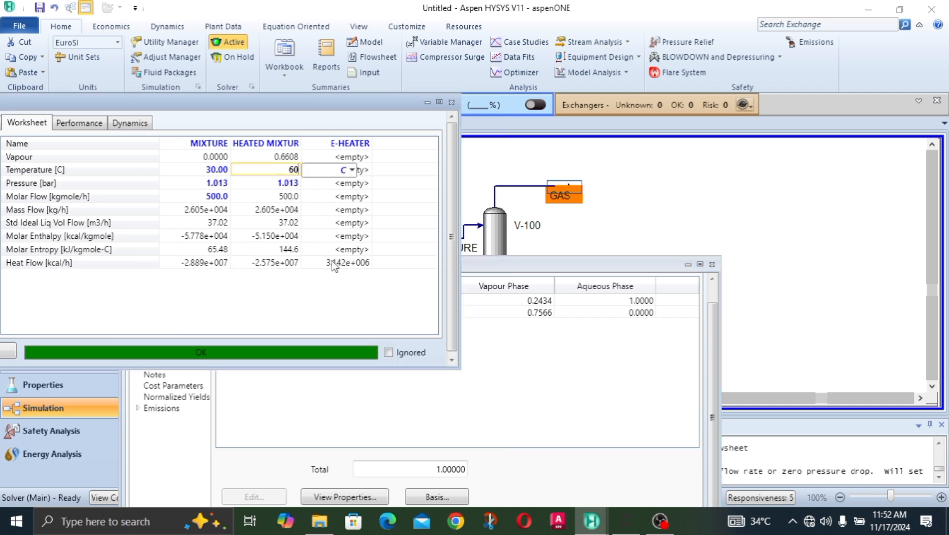
key("Return")
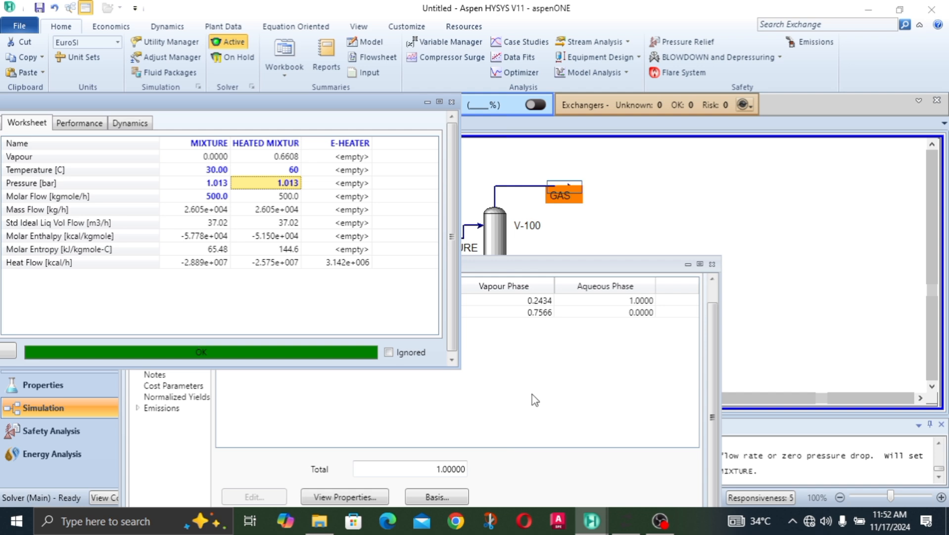
left_click(531, 394)
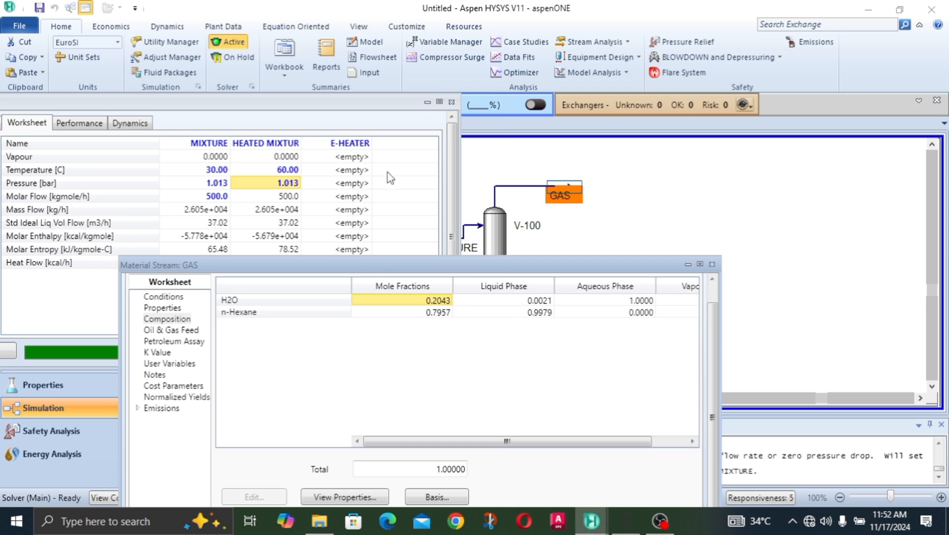
- Set the HEATED MIXTURE temperature to 59 °C and compare the heater's worksheet with the GAS stream's mole fractions
left_click(283, 174)
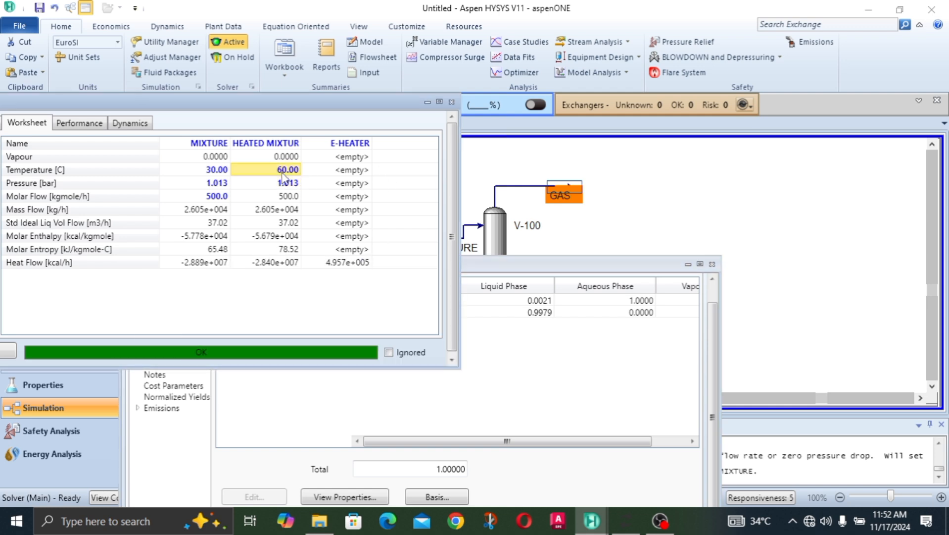
type("59")
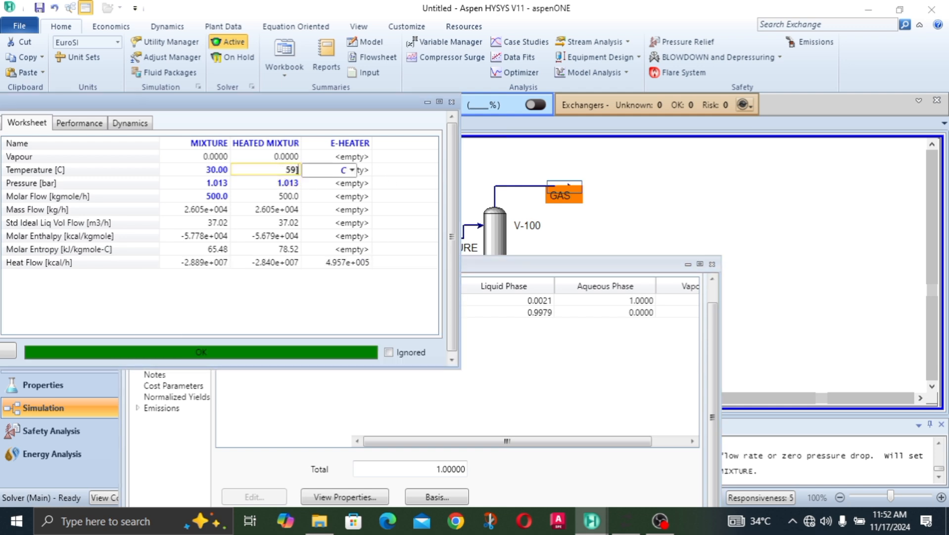
key("Return")
left_click(525, 348)
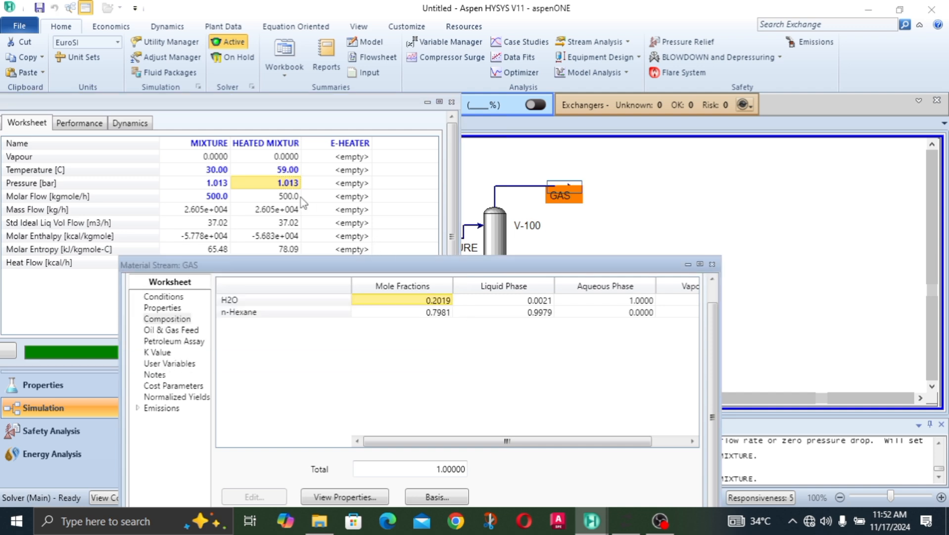
left_click(286, 169)
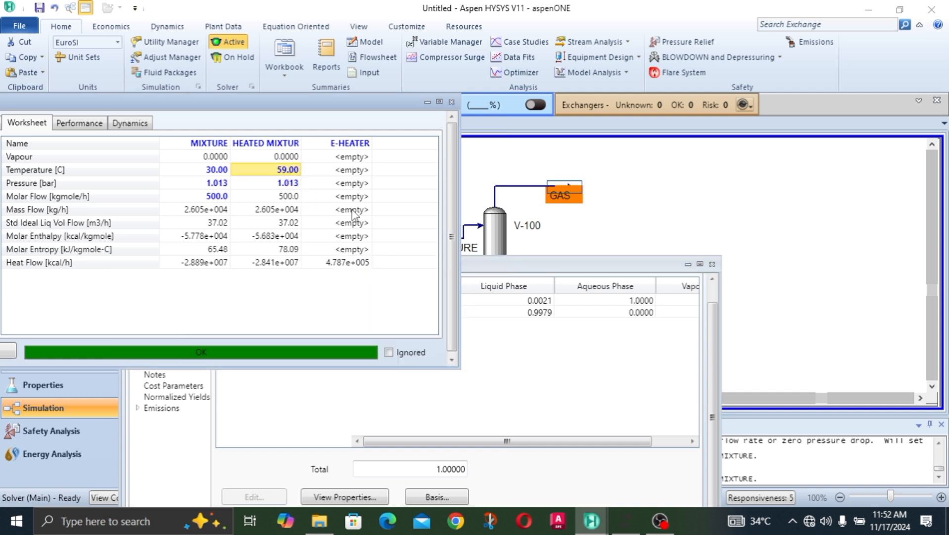
left_click(528, 348)
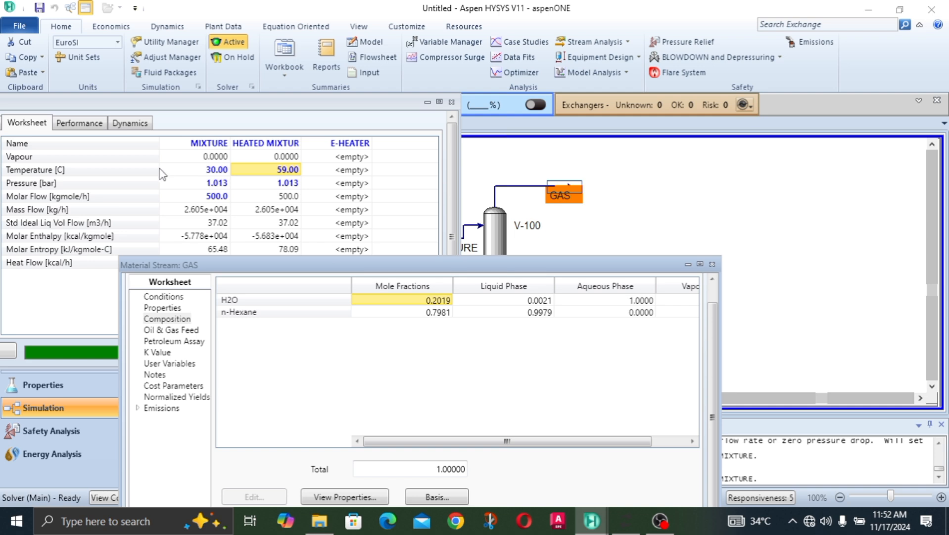
- Reduce the HEATED MIXTURE temperature to 45 °C and review the resulting GAS stream composition
mouse_move(278, 176)
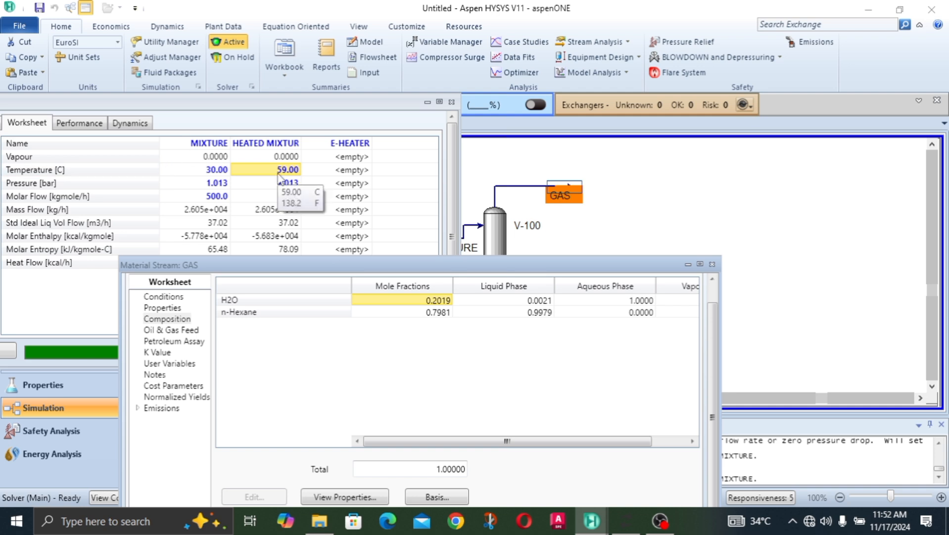
left_click(272, 170)
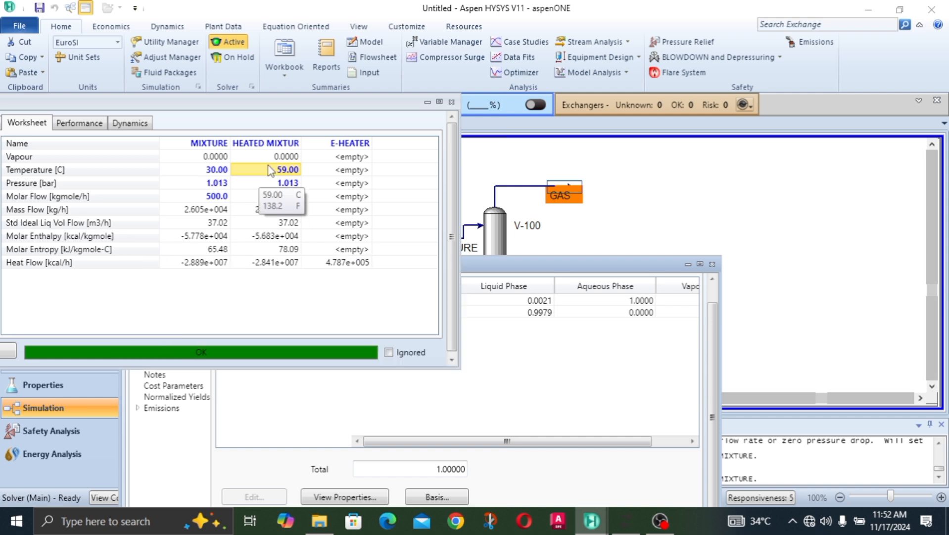
type("45")
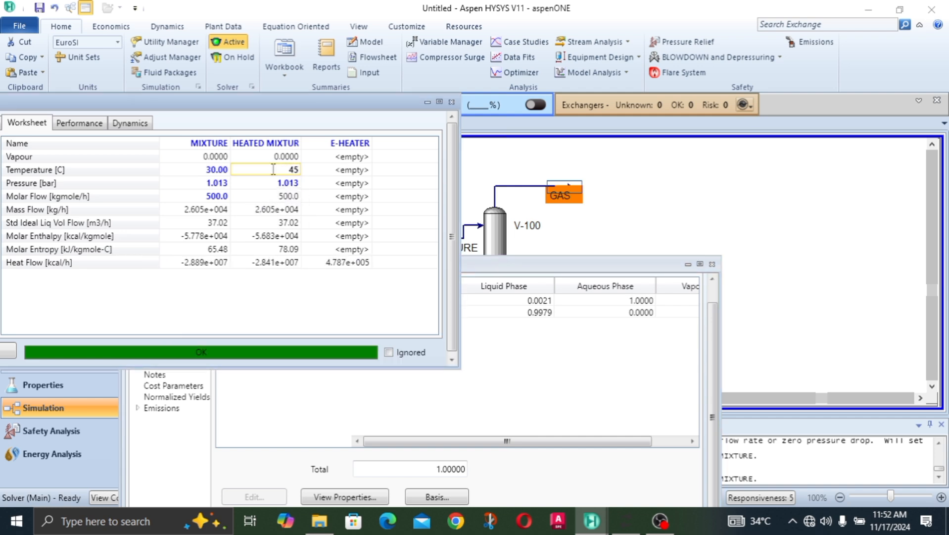
key("Return")
left_click(606, 397)
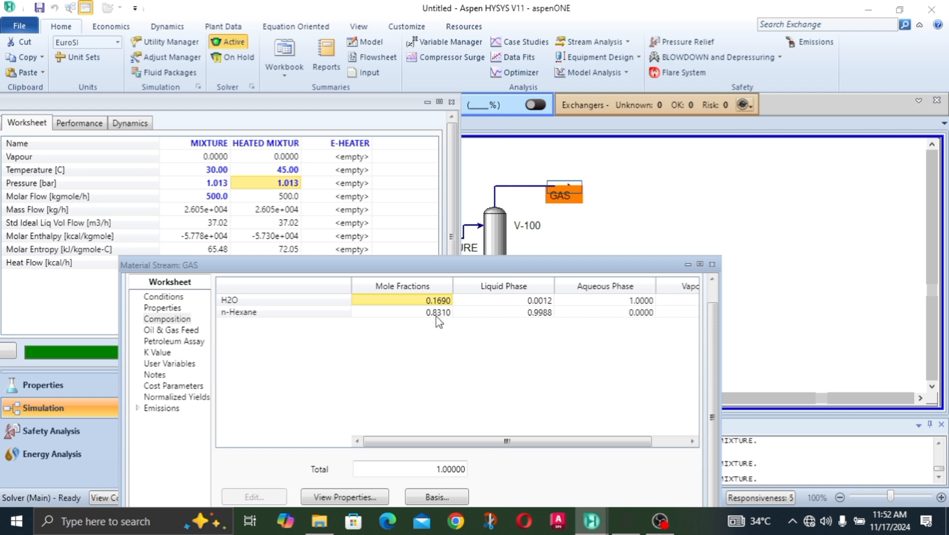
- Set the HEATED MIXTURE temperature to 40 °C and bring the GAS stream's composition back into view
left_click(286, 169)
type("40")
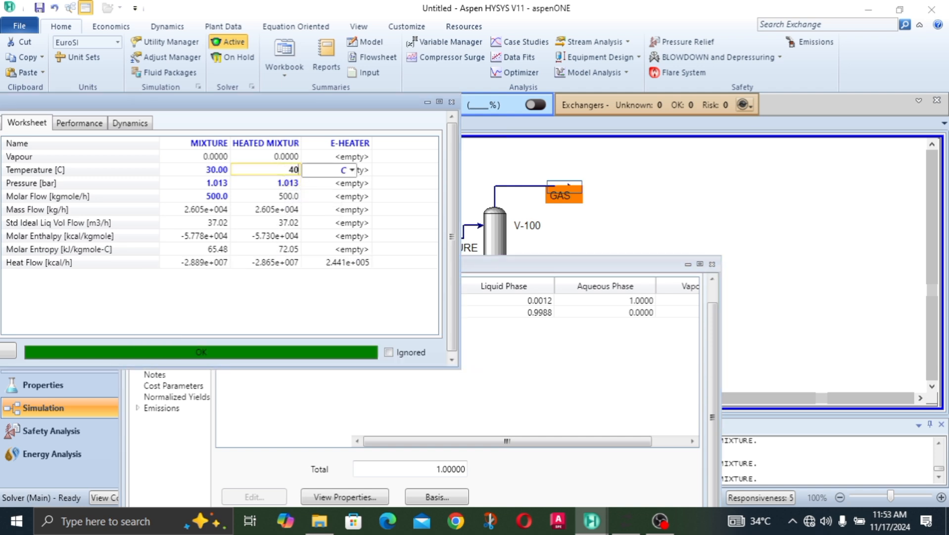
key("Return")
left_click(514, 385)
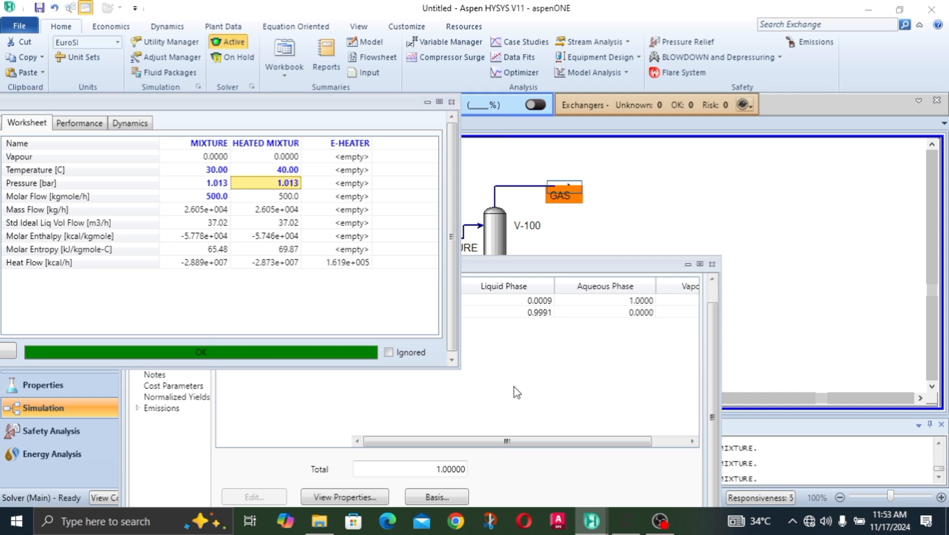
- Match the HEATED MIXTURE temperature to the feed at 30 °C and check the GAS stream's mole fractions
left_click(293, 171)
left_click(294, 171)
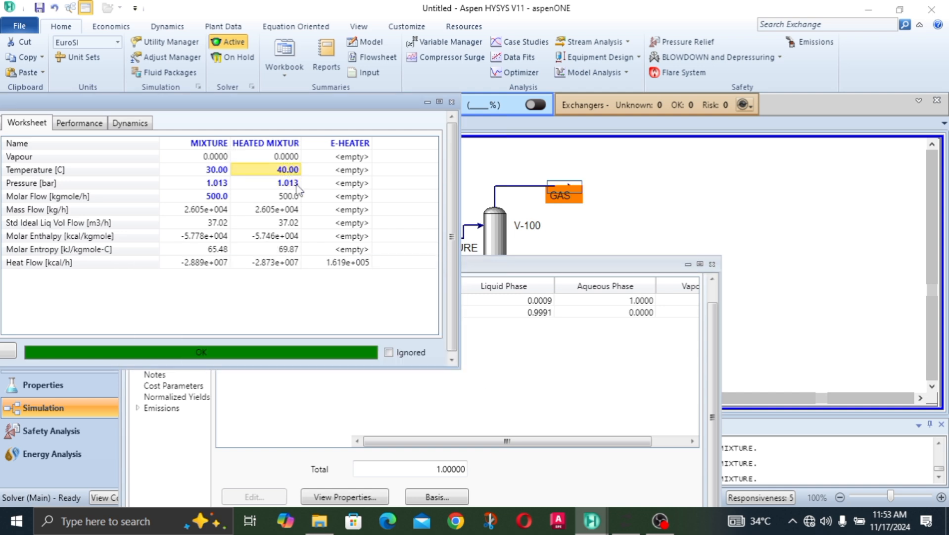
type("30")
key("Return")
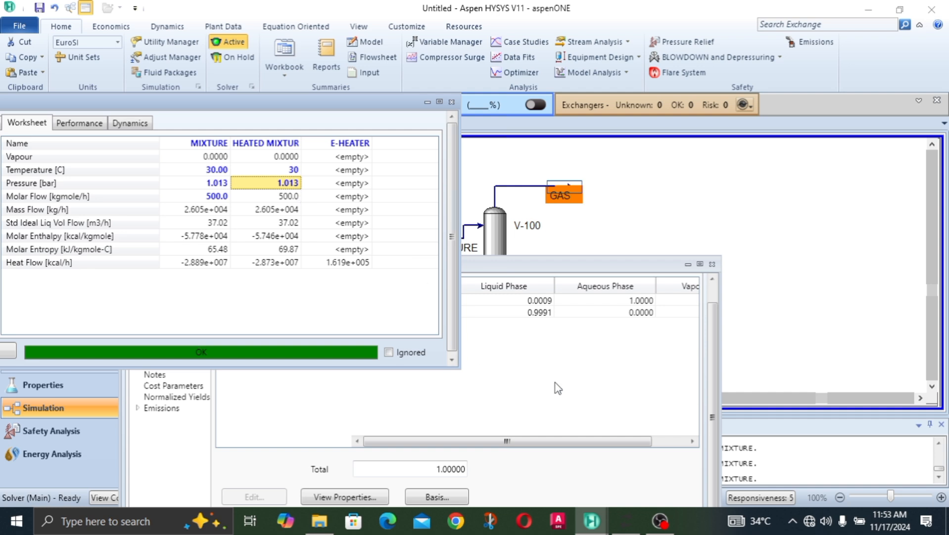
left_click(542, 373)
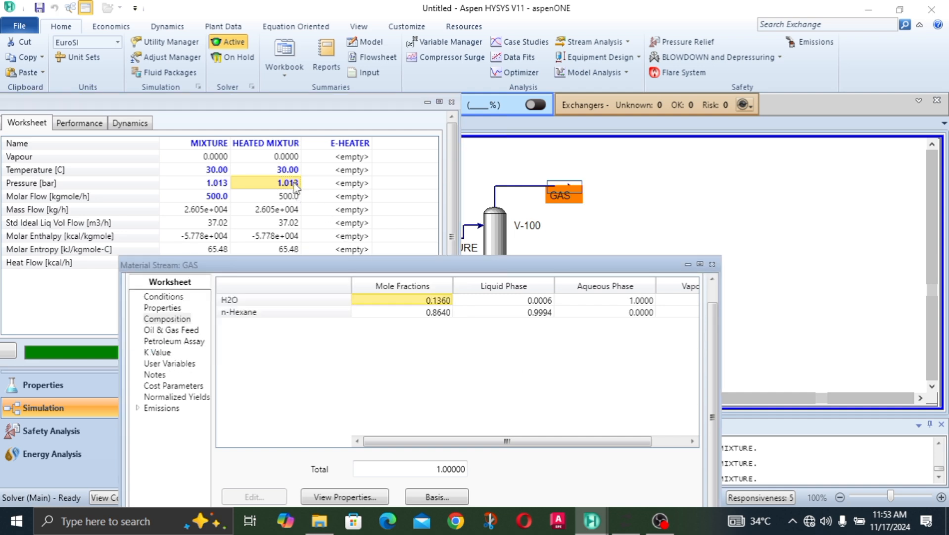
- Move the GAS stream window clear of the heater worksheet and set the HEATED MIXTURE temperature to 35 °C
left_click_drag(433, 270, 547, 357)
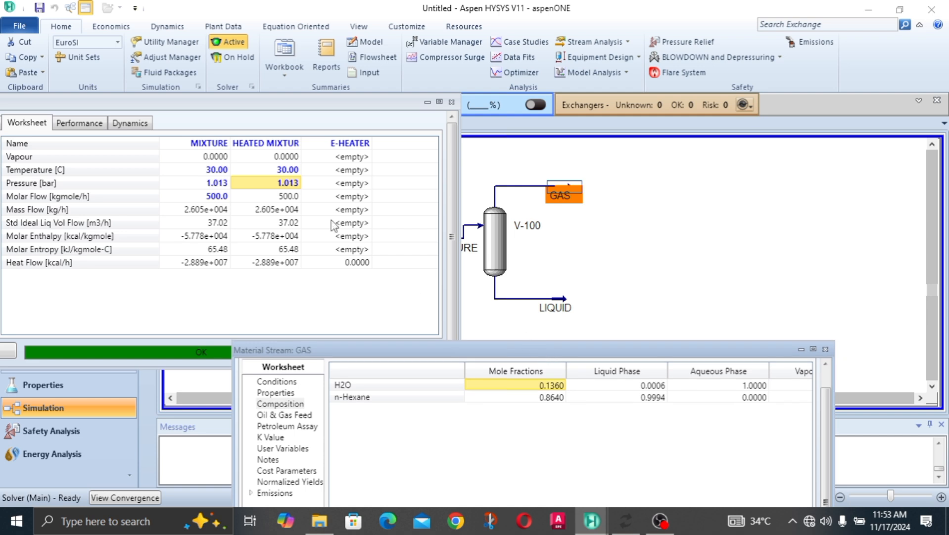
left_click(288, 170)
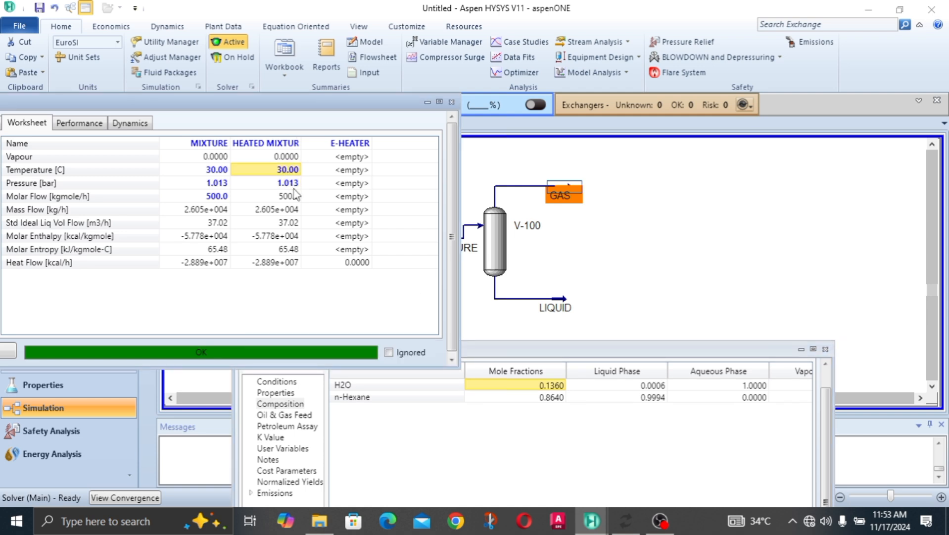
type("35")
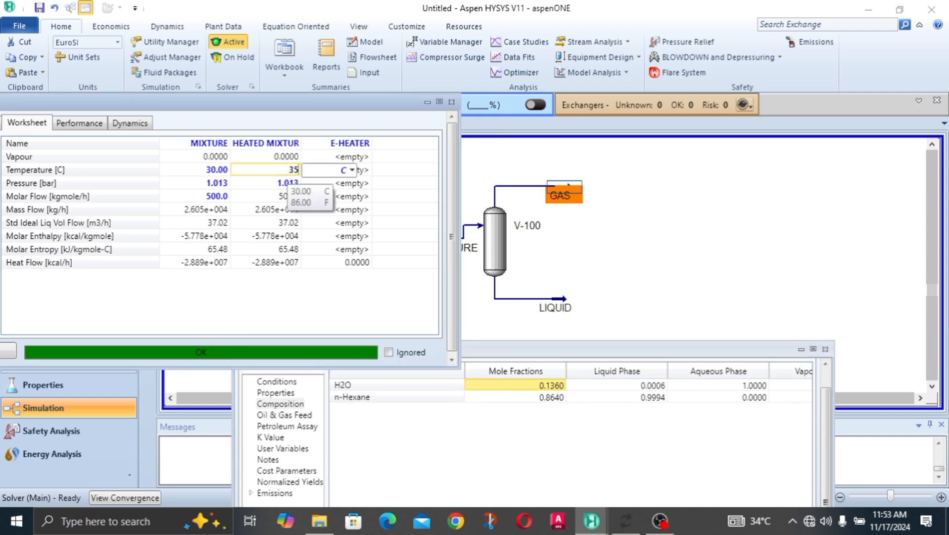
key("Return")
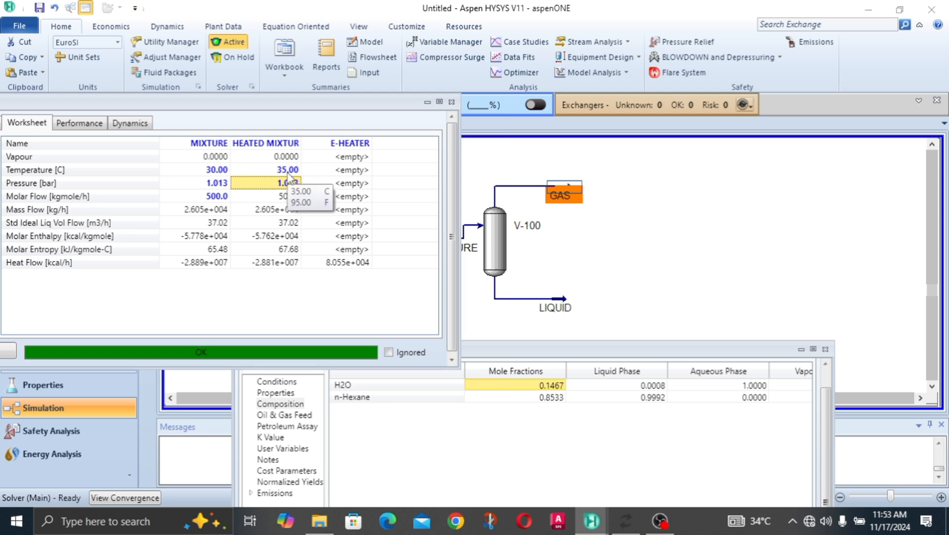
- Rearrange the heater and GAS stream windows so the whole heater worksheet and both GAS mole fractions can be read together
left_click(513, 376)
left_click_drag(513, 349, 408, 306)
left_click(312, 103)
left_click_drag(313, 38, 307, 27)
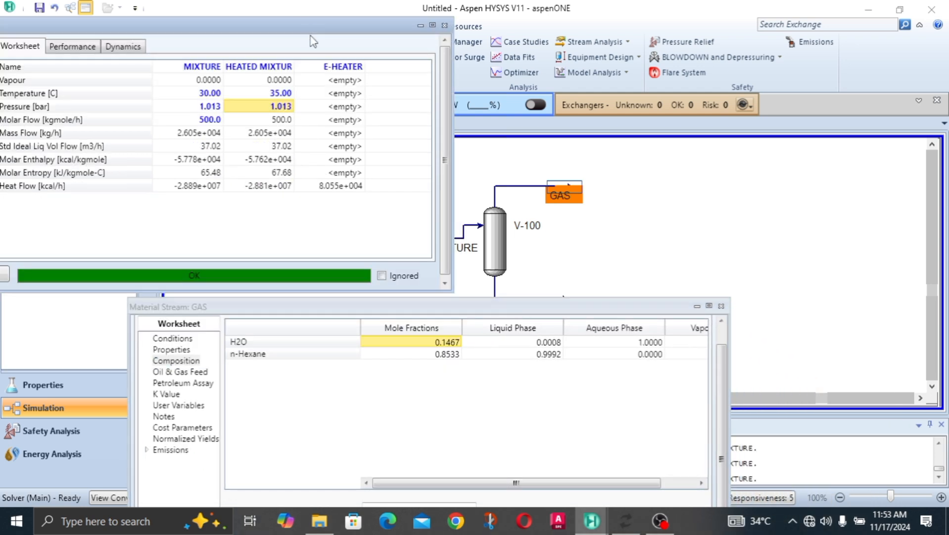
left_click_drag(532, 306, 558, 248)
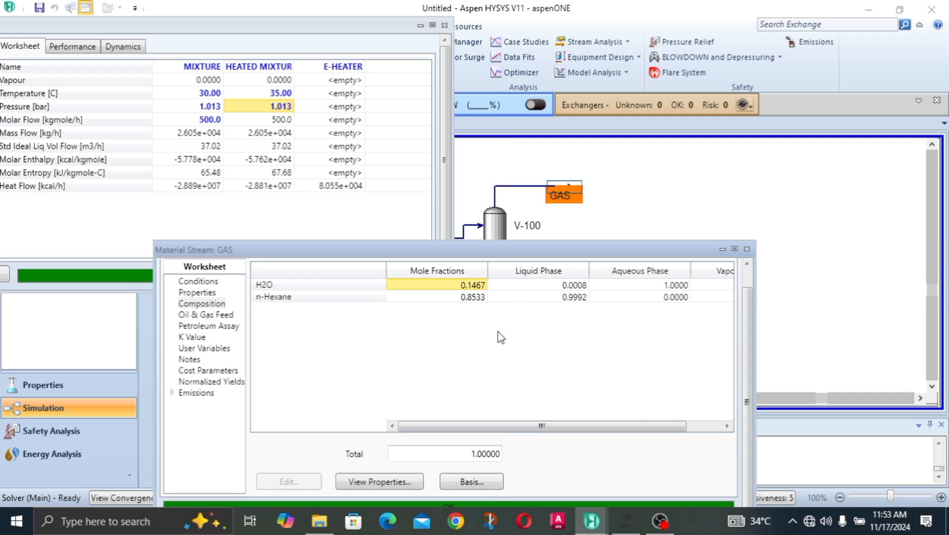
- Set the HEATED MIXTURE temperature to 31 °C and examine the GAS stream's water and n-hexane mole fractions
left_click(280, 97)
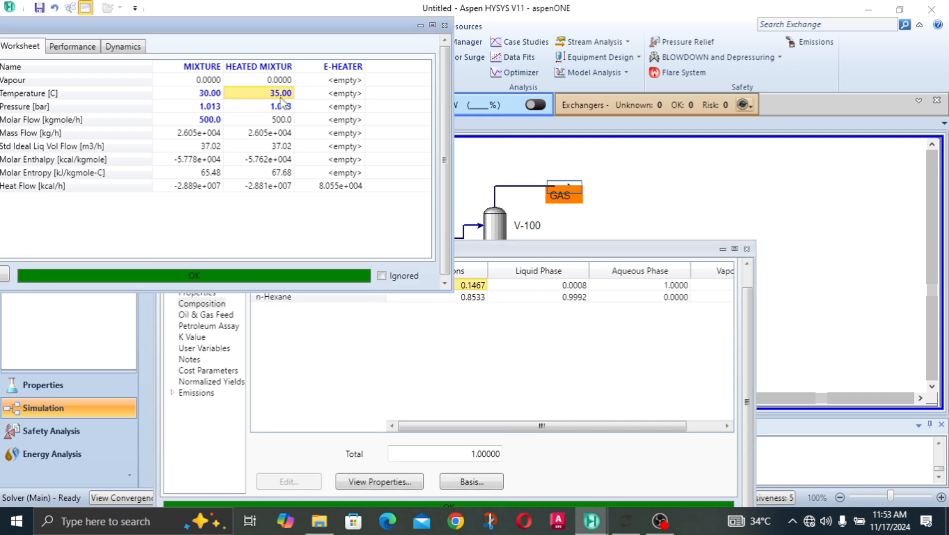
type("31")
key("Return")
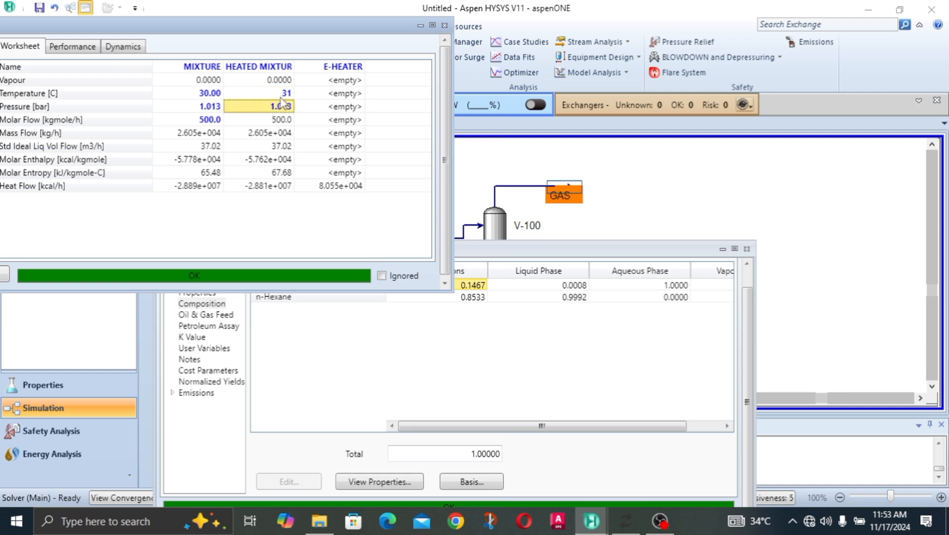
left_click(473, 318)
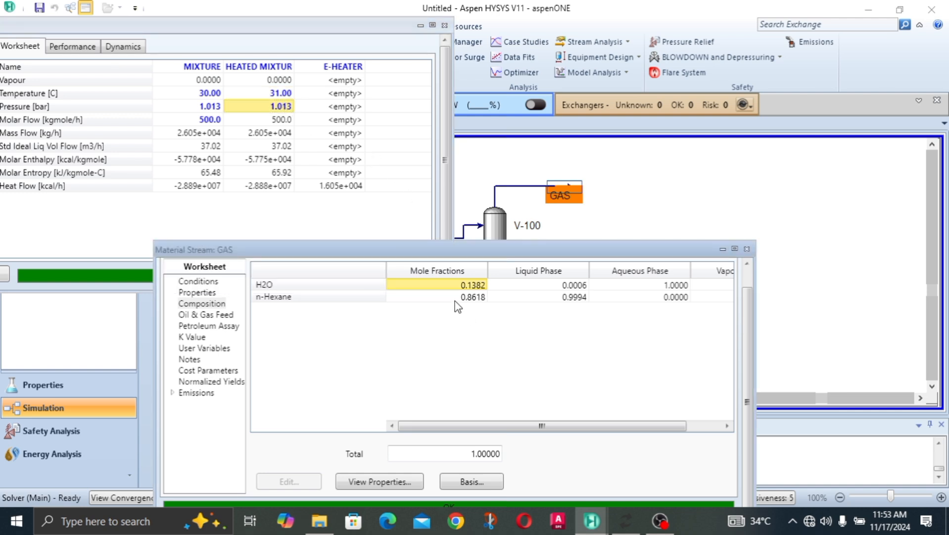
- Check the HEATED MIXTURE vapour fraction, raise its temperature to 40 °C and compare the updated GAS composition
left_click(282, 93)
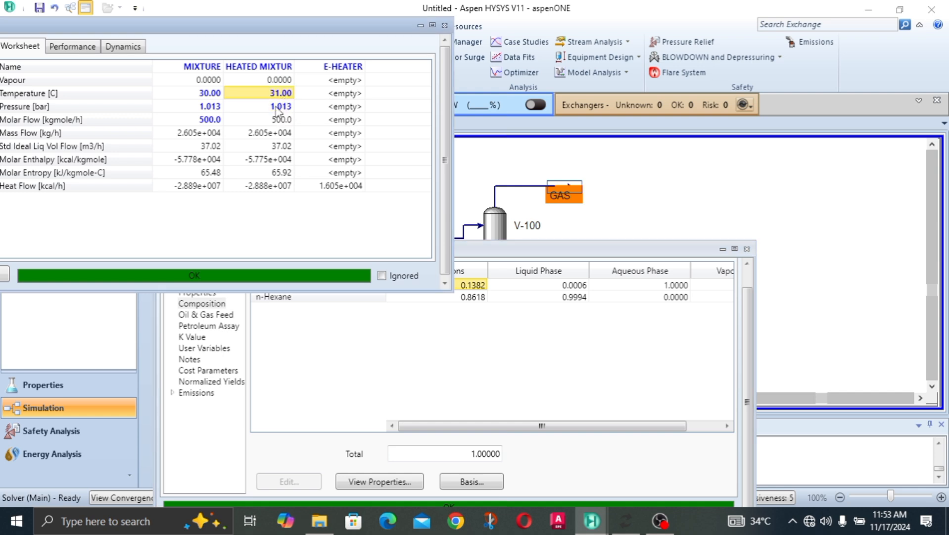
left_click(279, 81)
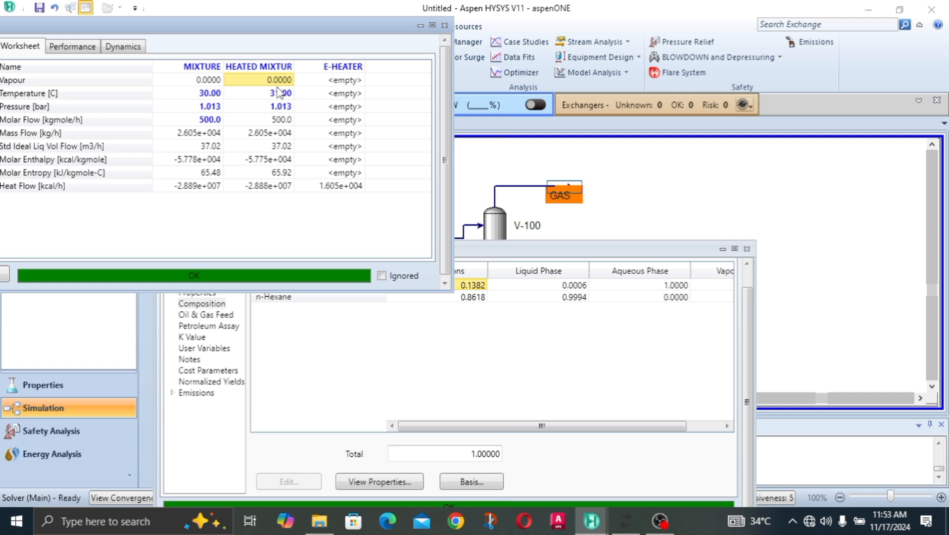
left_click(277, 93)
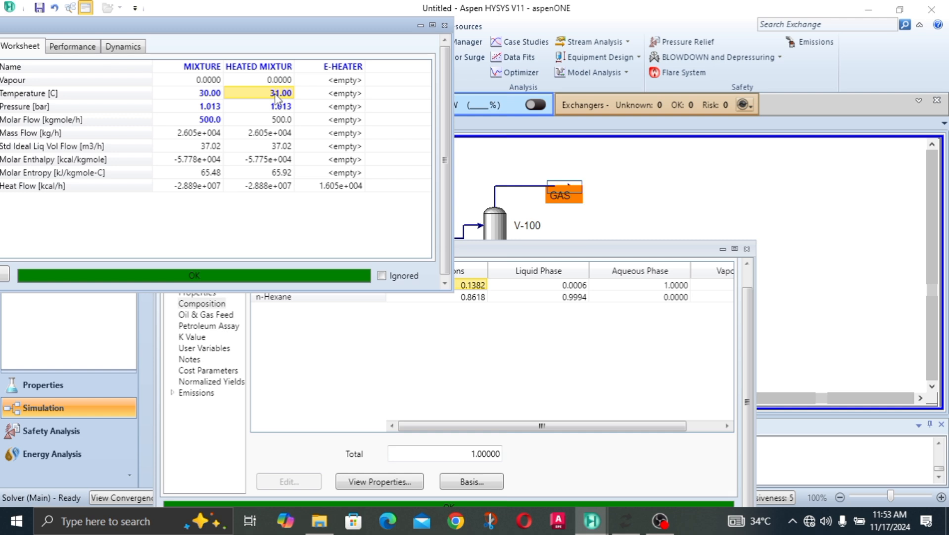
type("40")
key("Return")
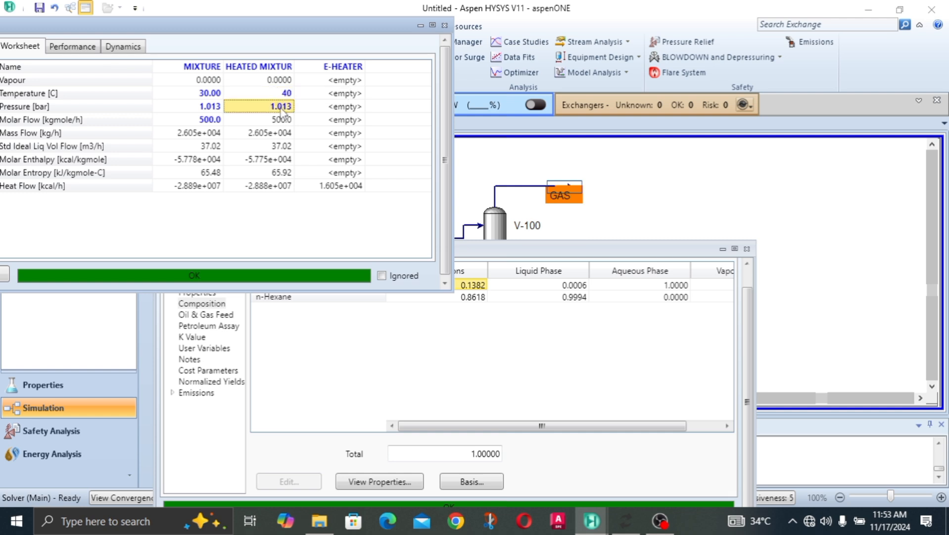
left_click(283, 158)
left_click(272, 93)
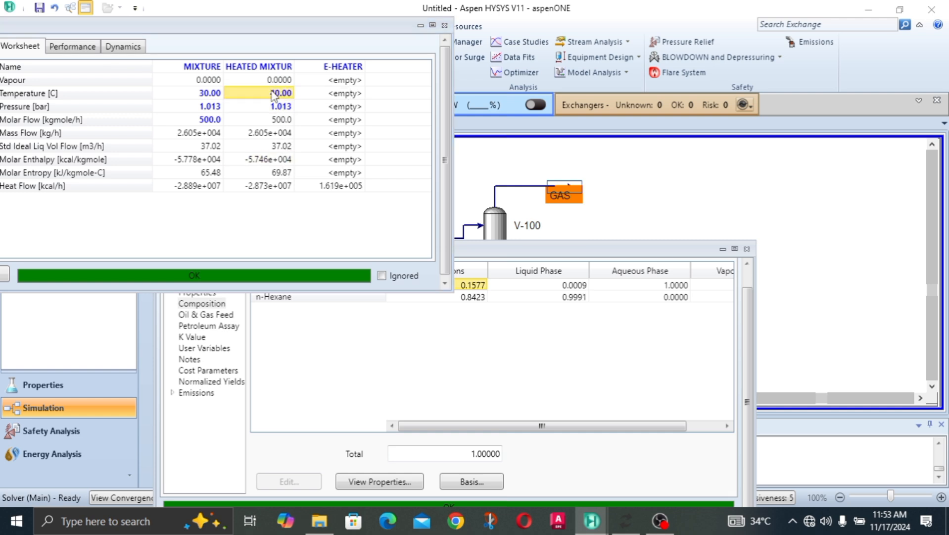
- Try HEATED MIXTURE temperatures of 50 °C and 60 °C and compare the GAS stream composition at each
type("50")
key("Return")
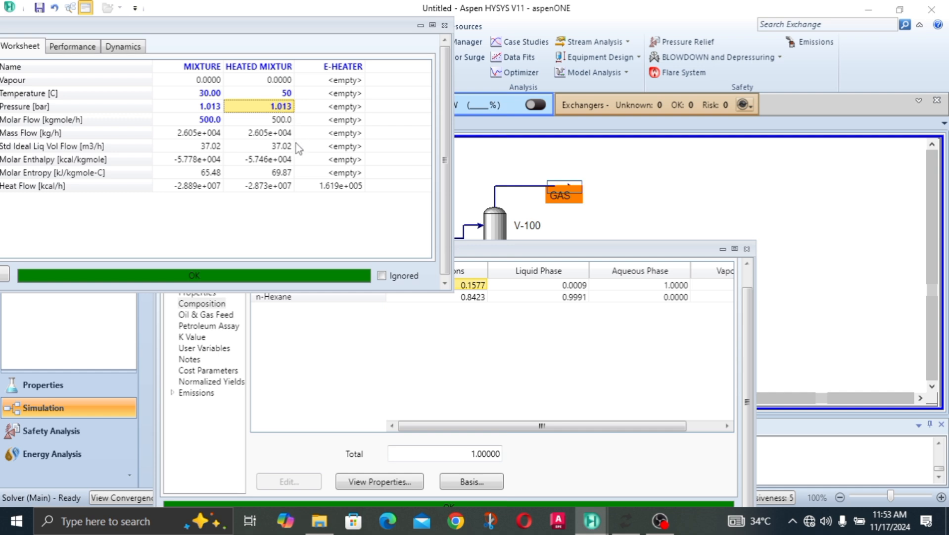
left_click(272, 93)
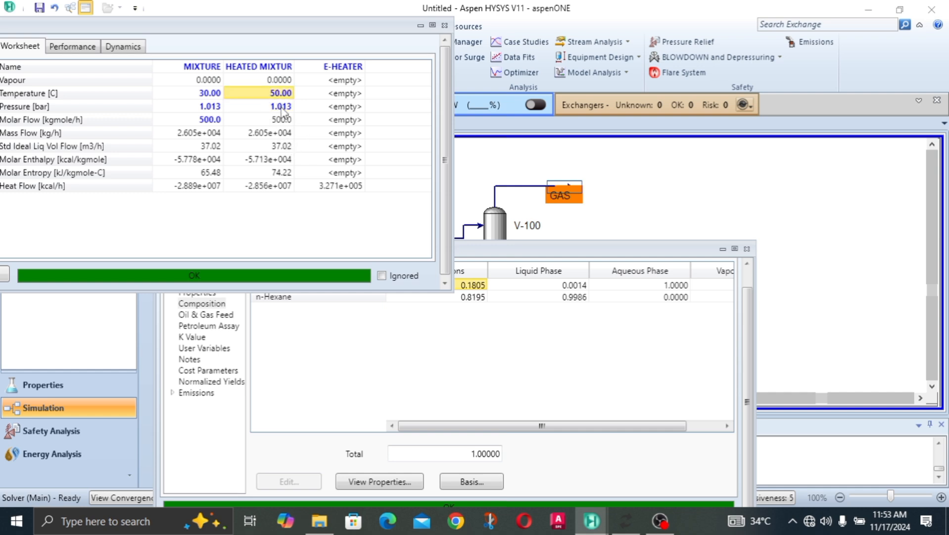
type("60")
key("Return")
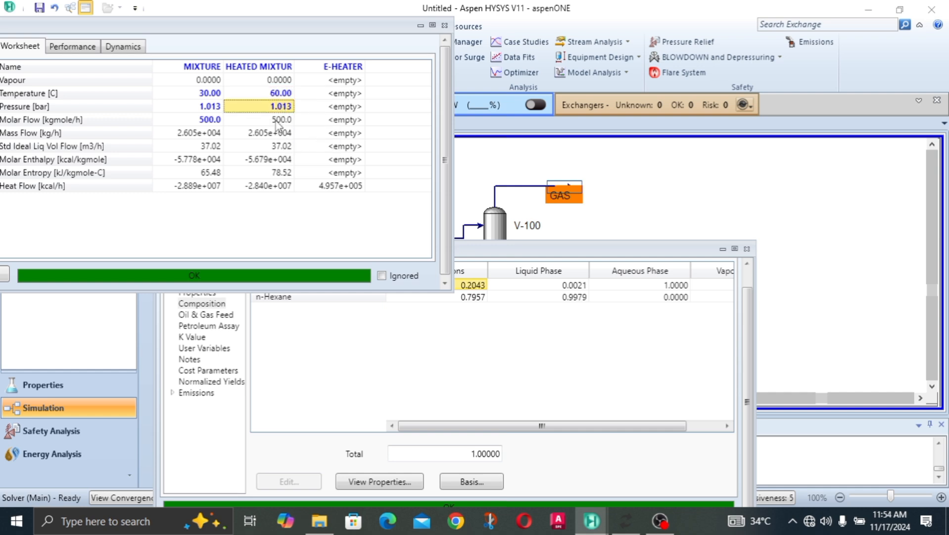
- Try HEATED MIXTURE temperatures of 68 °C and 67 °C, checking the vapour fraction and GAS composition at each
key("Up")
left_click(283, 92)
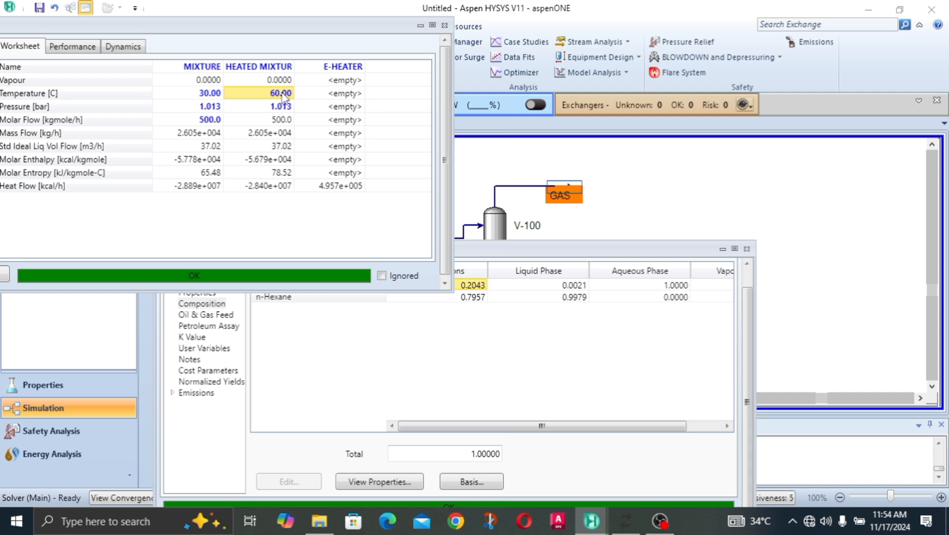
type("68")
key("Return")
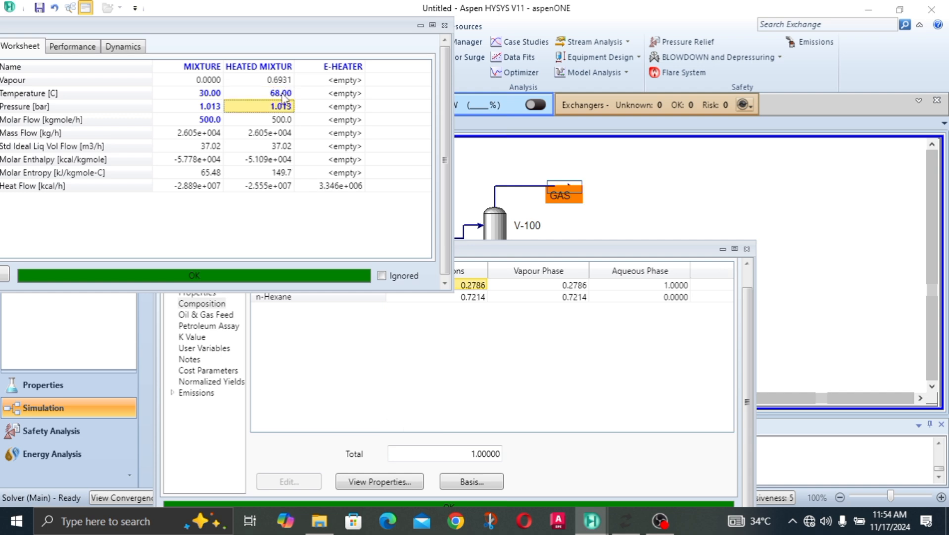
key("Up")
type("67")
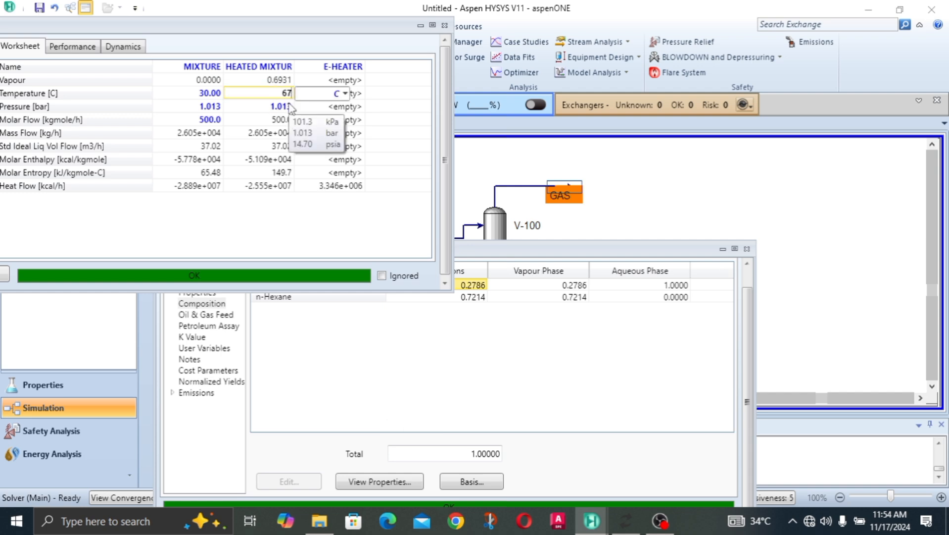
key("Return")
- Lower the HEATED MIXTURE temperature to 65 °C and 61 °C in turn to find where vapour stops forming
key("Up")
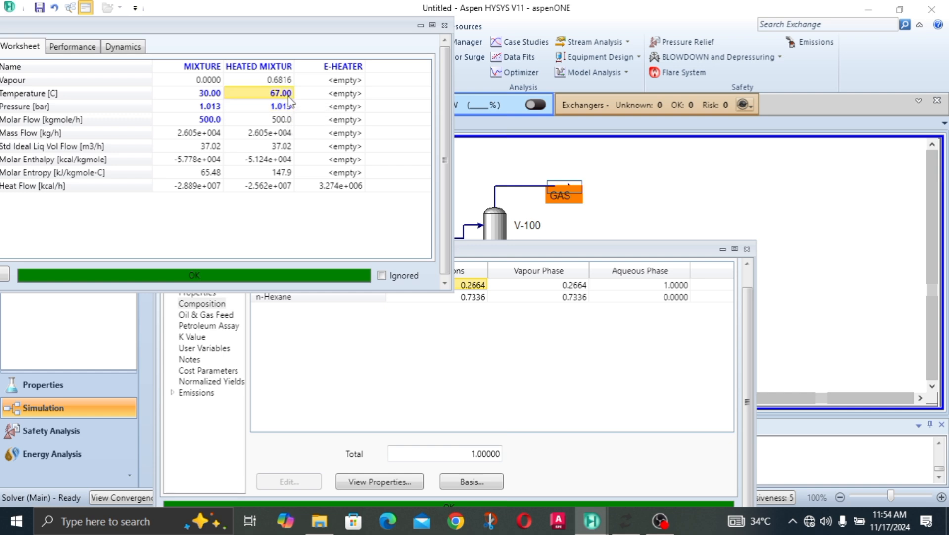
type("65")
key("Return")
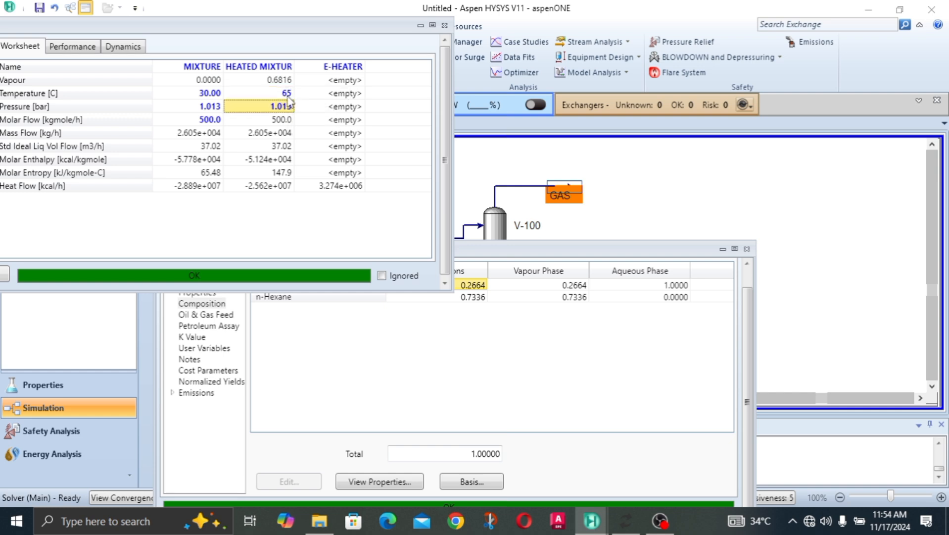
key("Up")
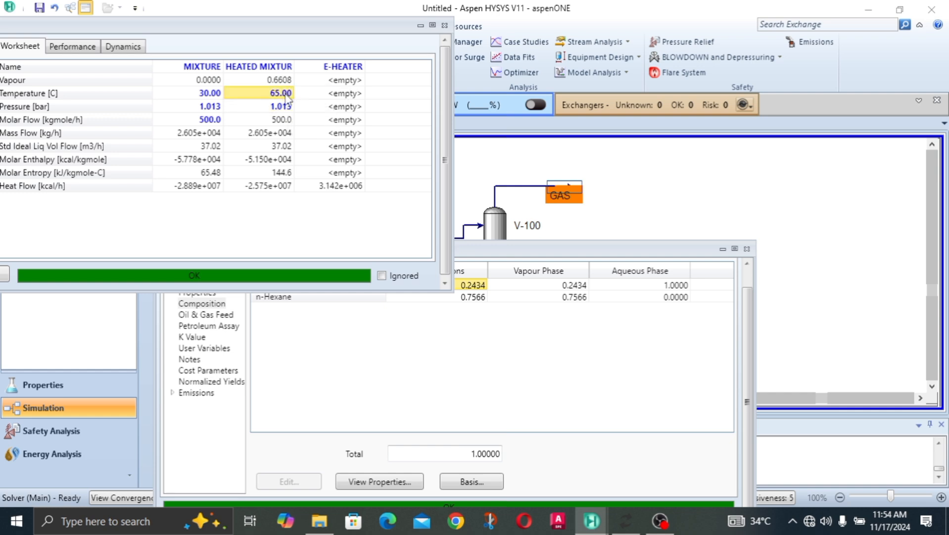
type("61")
key("Return")
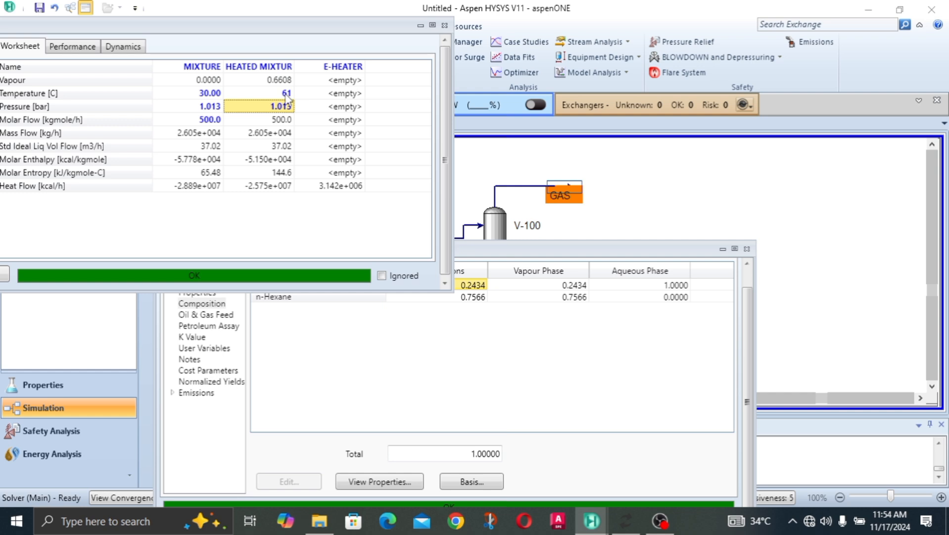
- Set the HEATED MIXTURE temperature to 62 °C and check the heater worksheet
key("Up")
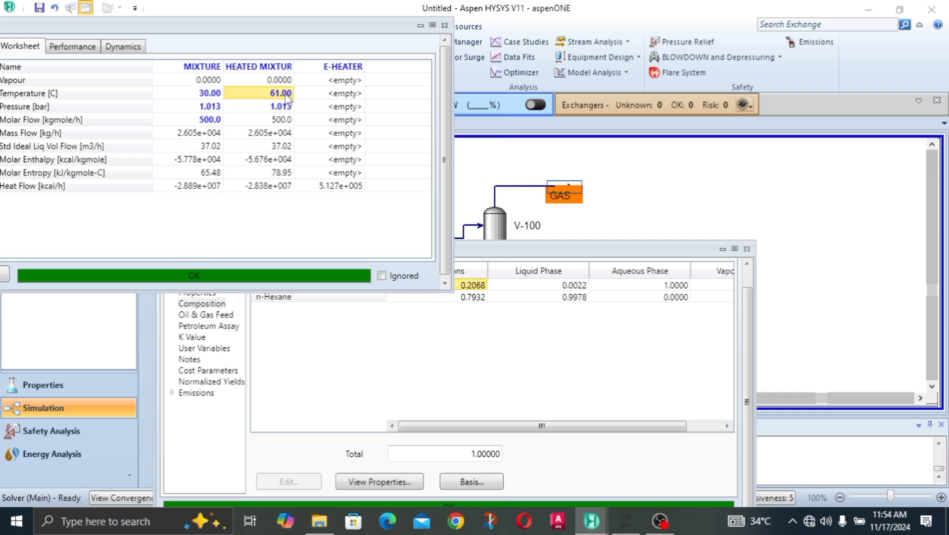
type("6")
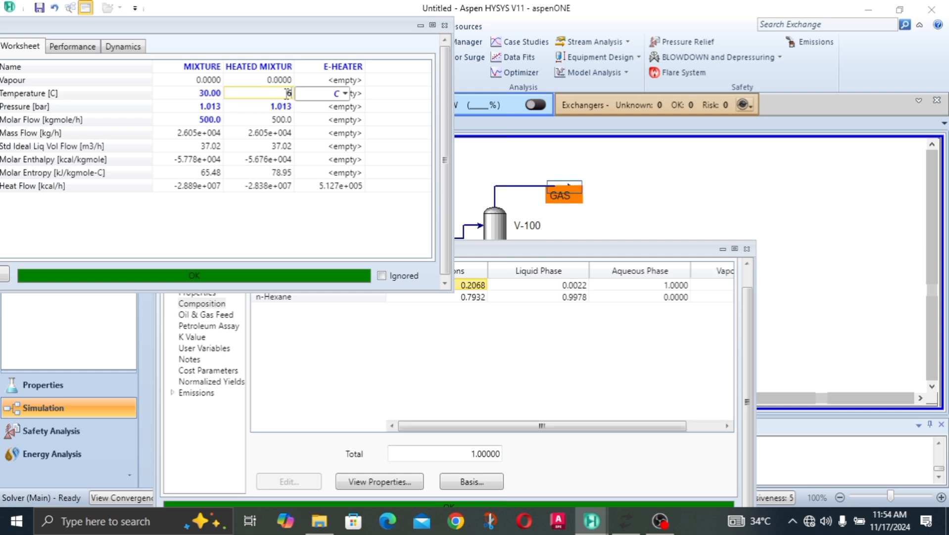
type("2")
key("Return")
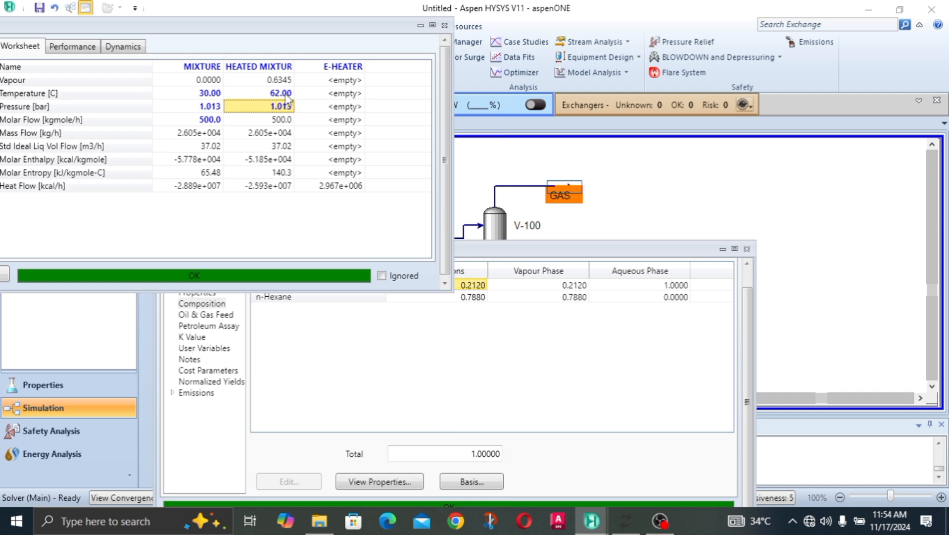
left_click(307, 137)
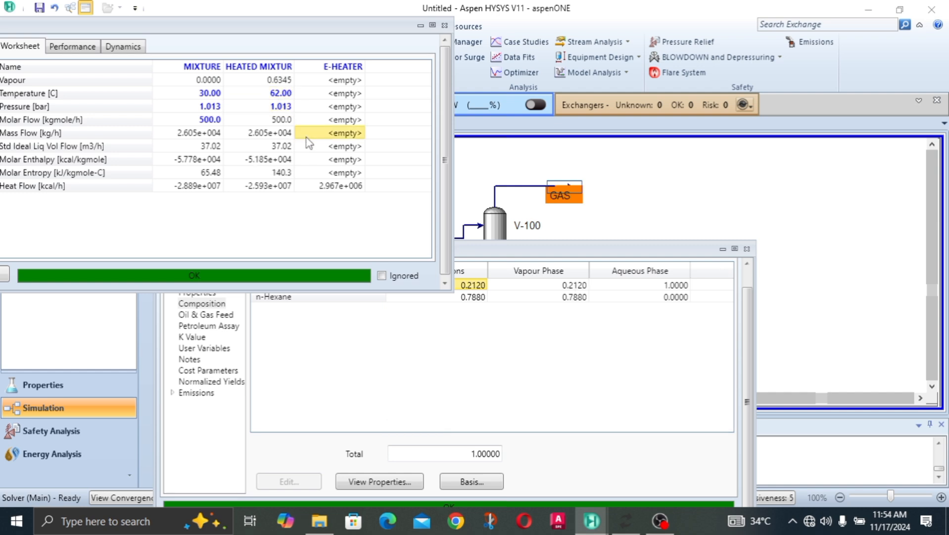
left_click(279, 135)
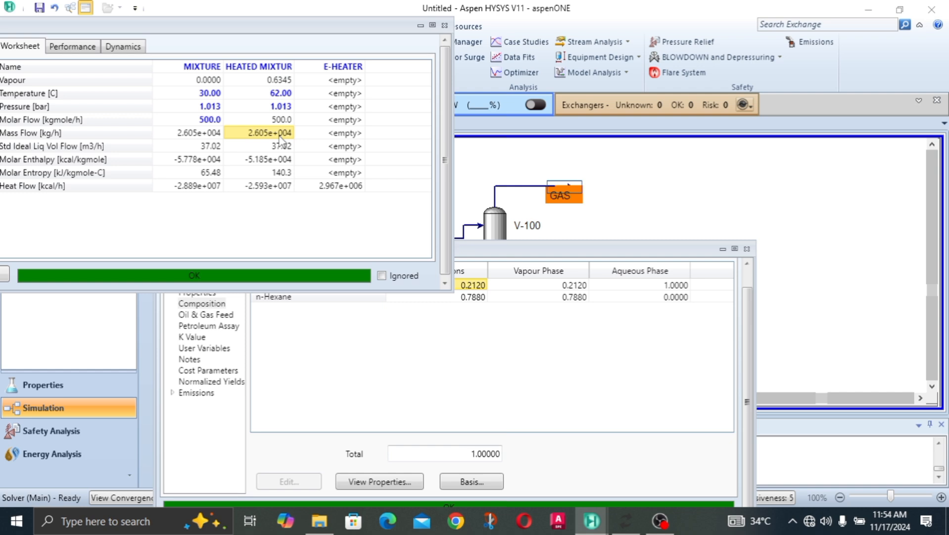
- Bring the GAS stream window forward and place it just below the heater worksheet values to read its water and n-hexane mole fractions
left_click(479, 247)
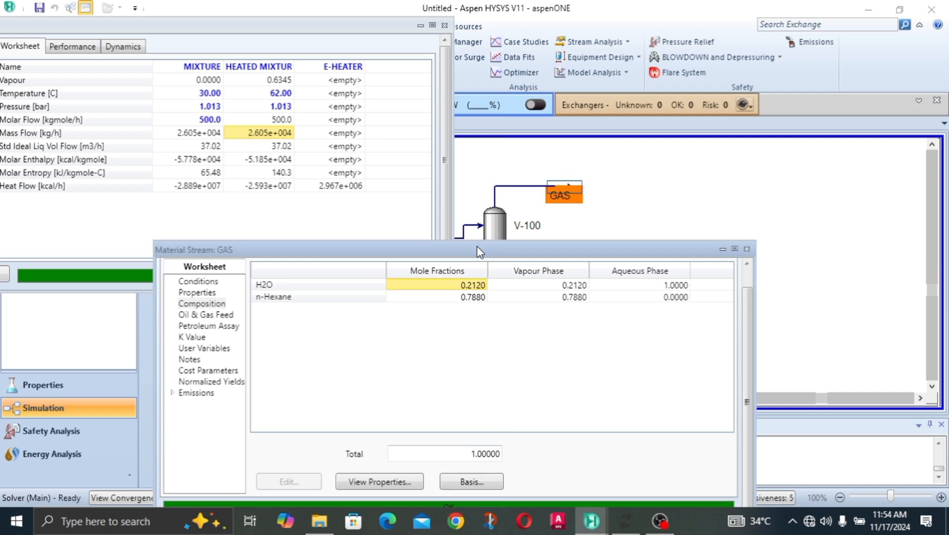
left_click_drag(479, 253, 400, 208)
left_click(401, 258)
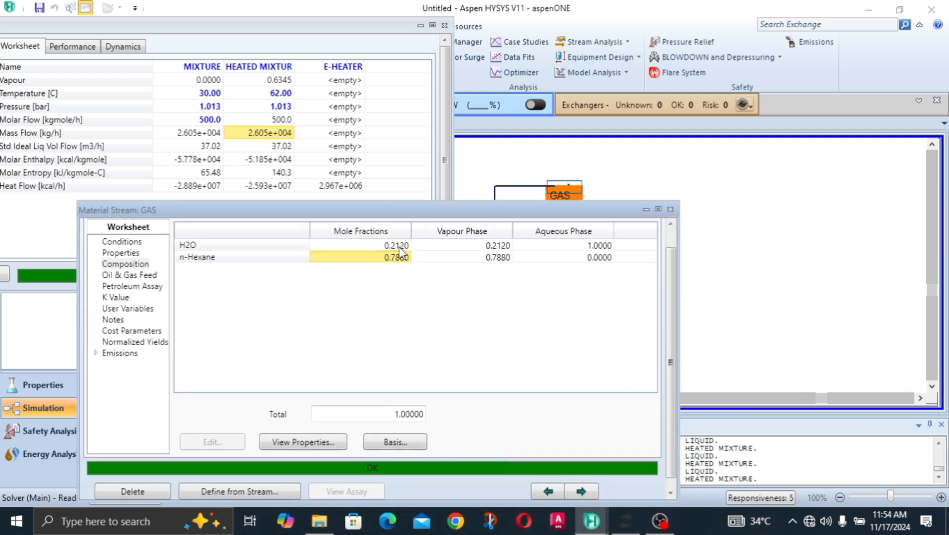
left_click(400, 248)
left_click(396, 259)
left_click_drag(420, 201, 430, 169)
left_click_drag(438, 206, 438, 207)
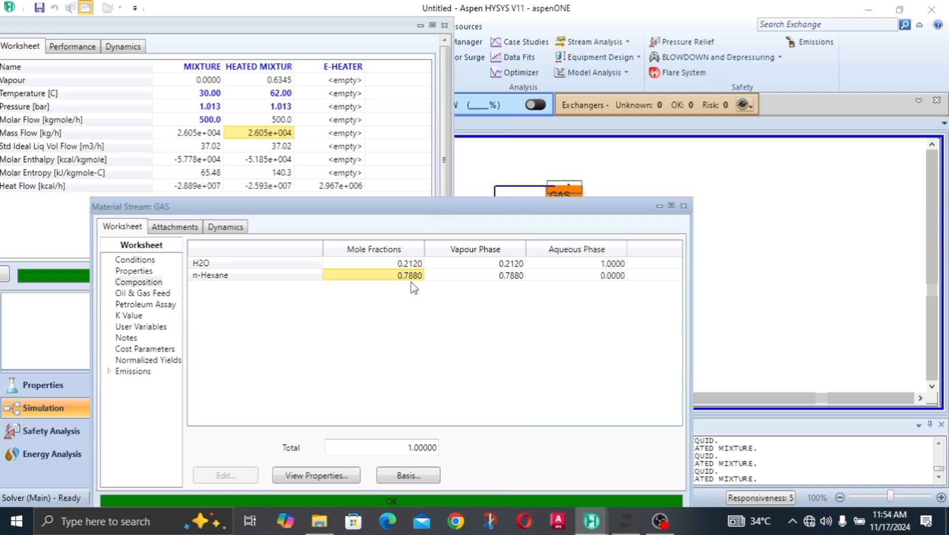
- Compare the GAS stream's water and n-hexane mole fractions, and close the GAS stream and heater windows
left_click(412, 264)
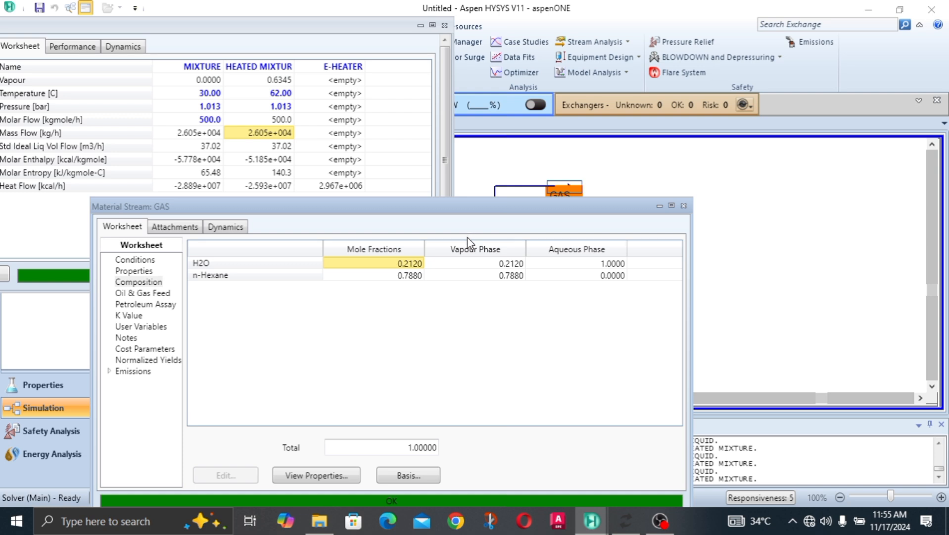
left_click(404, 276)
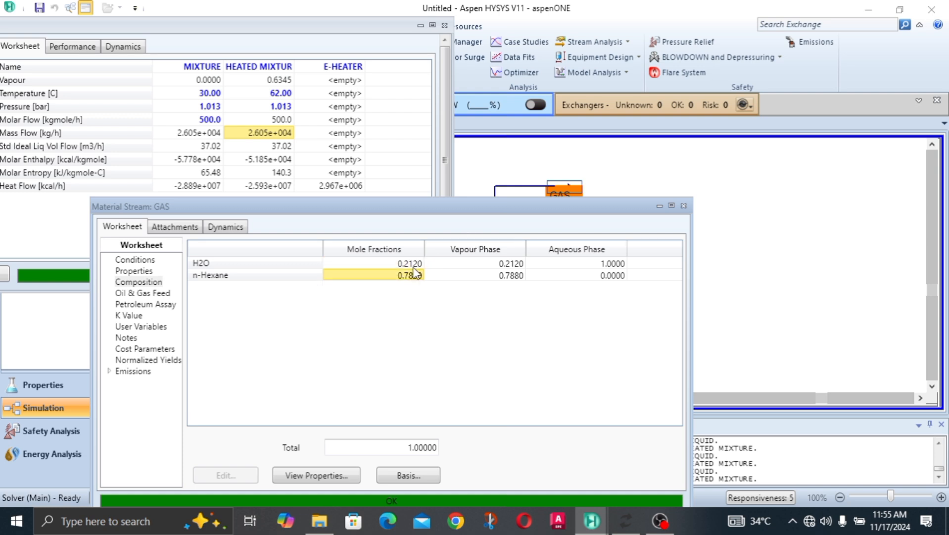
left_click(414, 266)
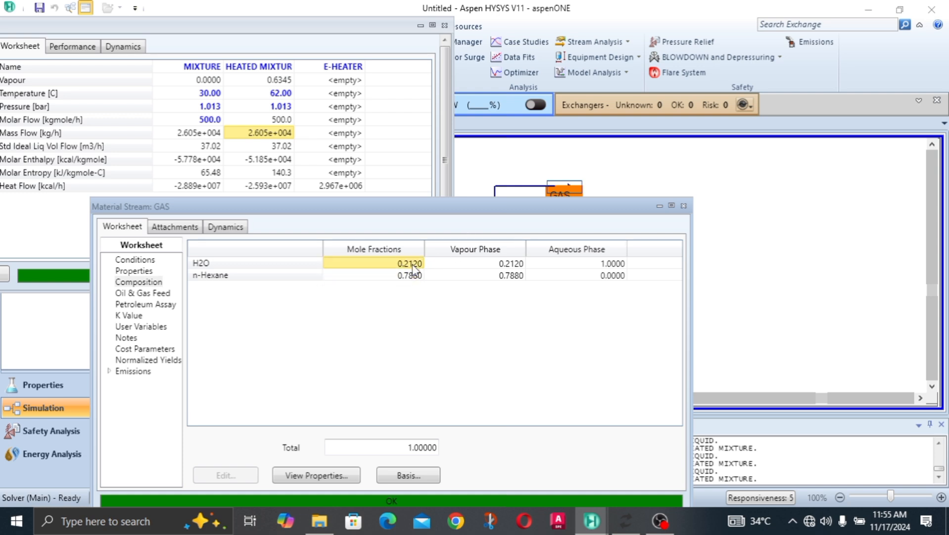
left_click(684, 205)
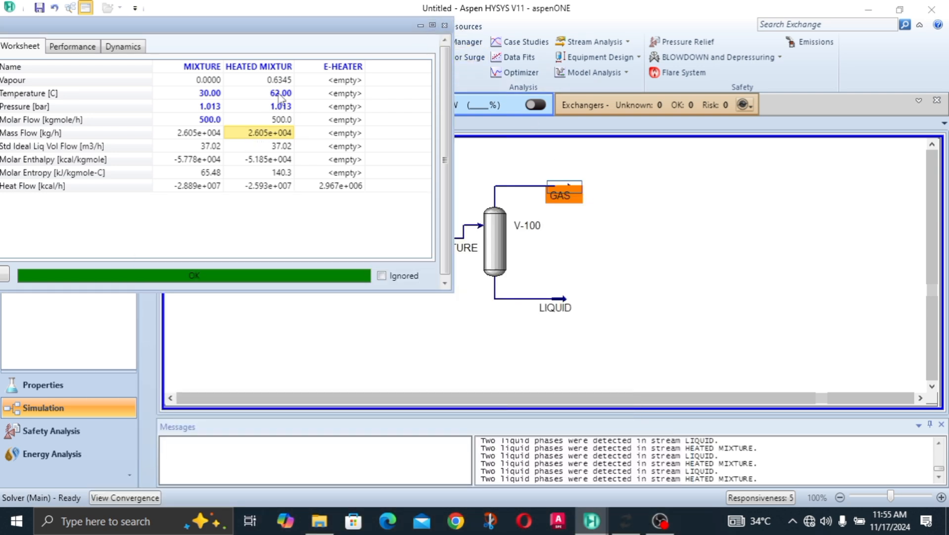
left_click_drag(337, 26, 390, 125)
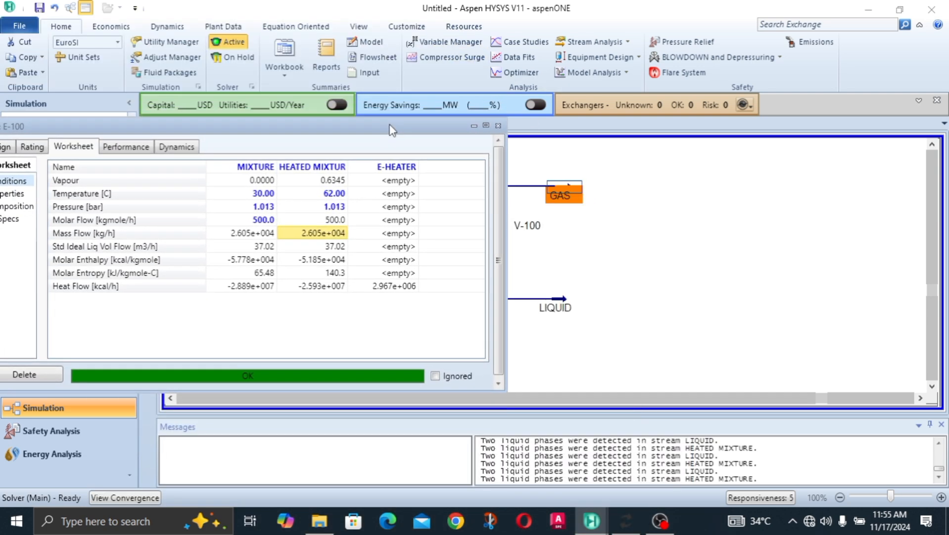
left_click(498, 126)
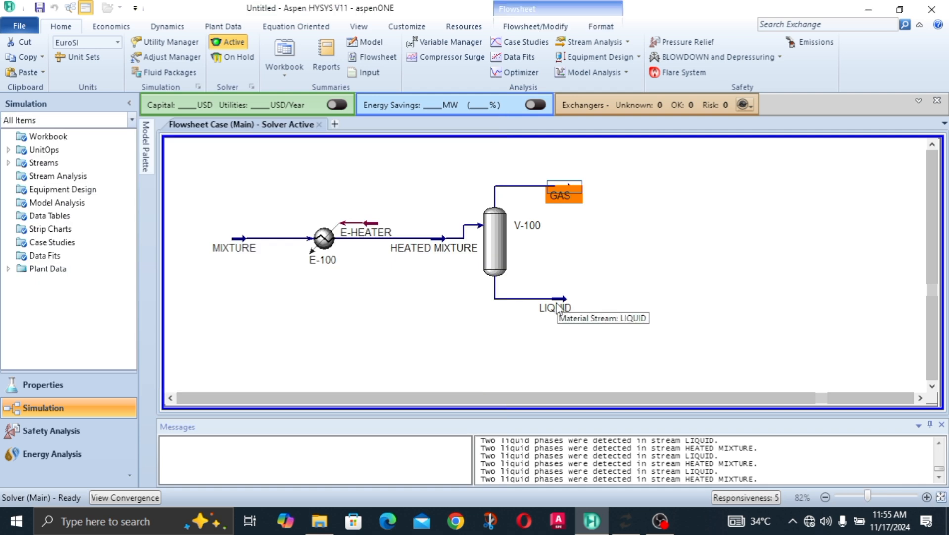
- Open the LIQUID stream's composition, examine its water and n-hexane mole fractions, and close the stream window
left_click(558, 306)
double_click(558, 306)
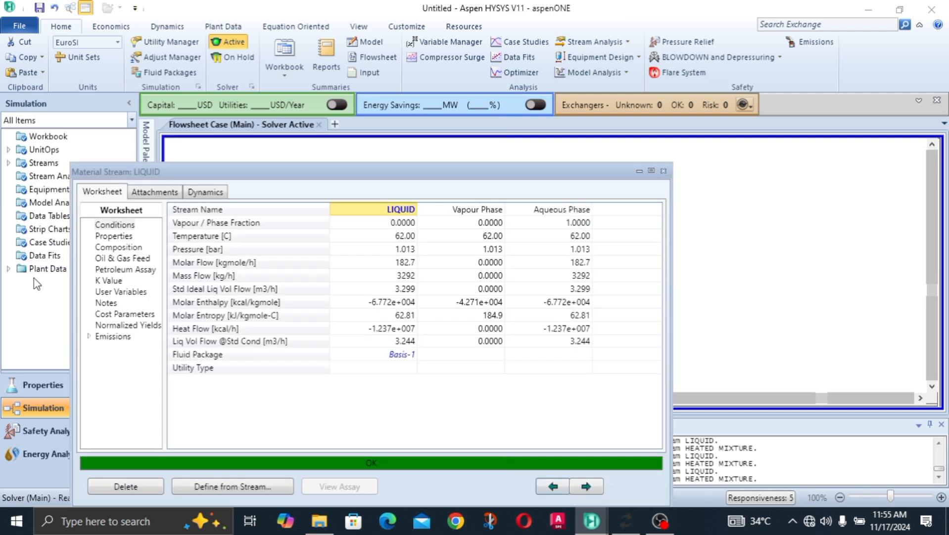
left_click(102, 248)
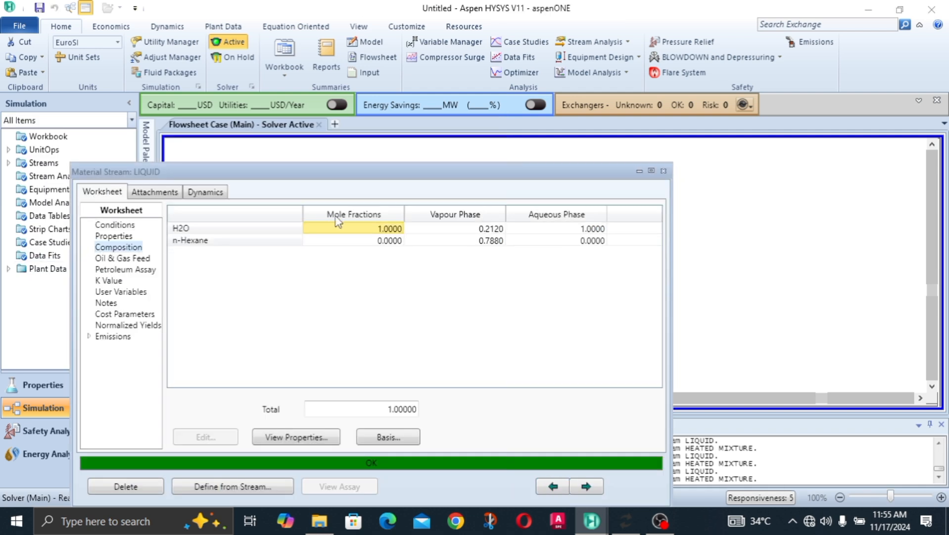
left_click(390, 241)
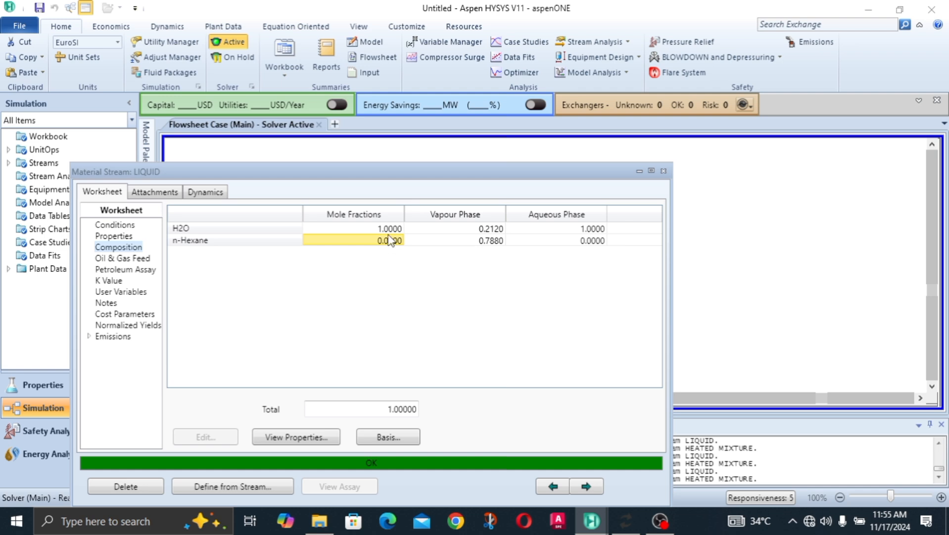
left_click(391, 232)
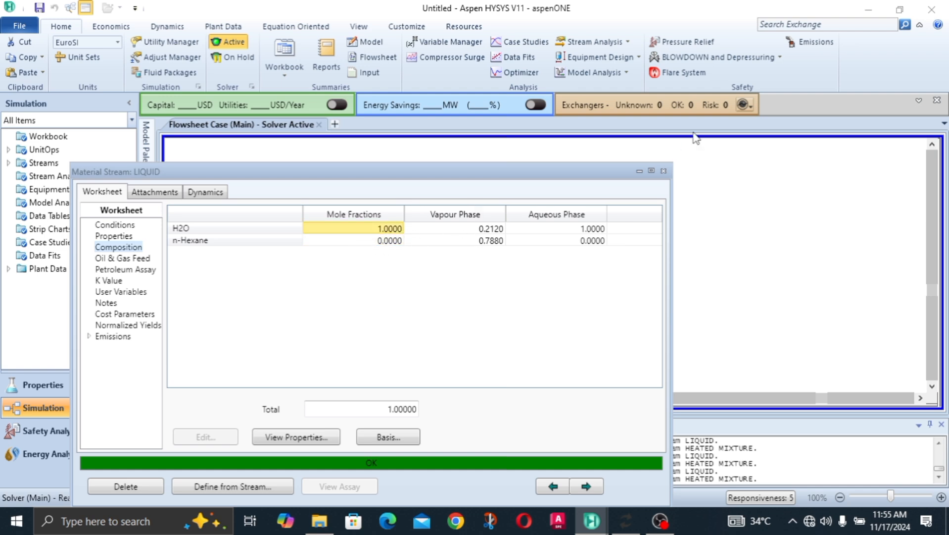
left_click(663, 171)
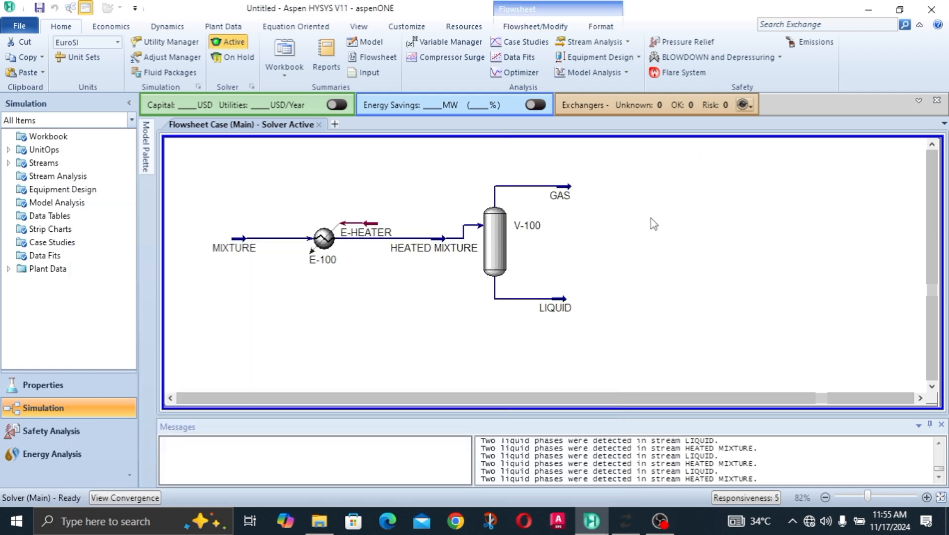
- Move the GAS stream slightly farther from separator V-100 on the flowsheet
left_click(921, 398)
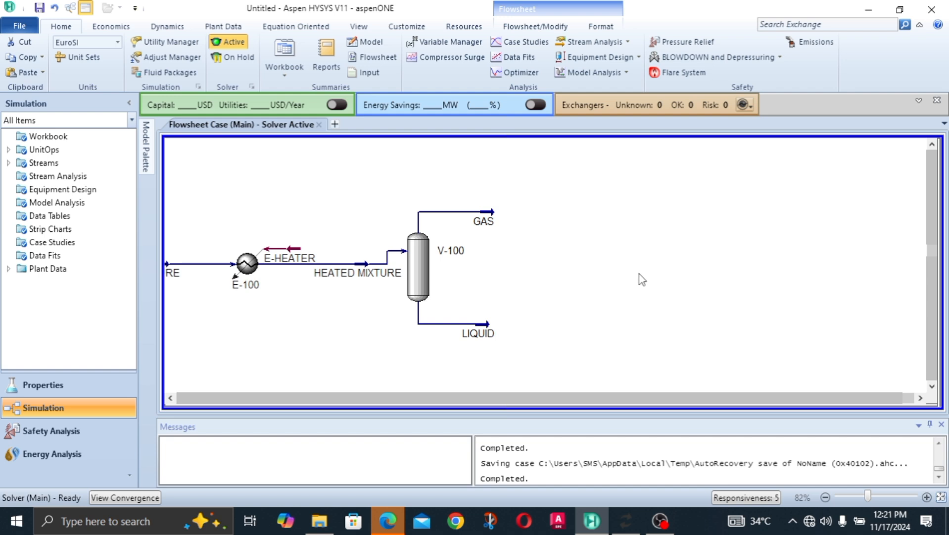
left_click(492, 223)
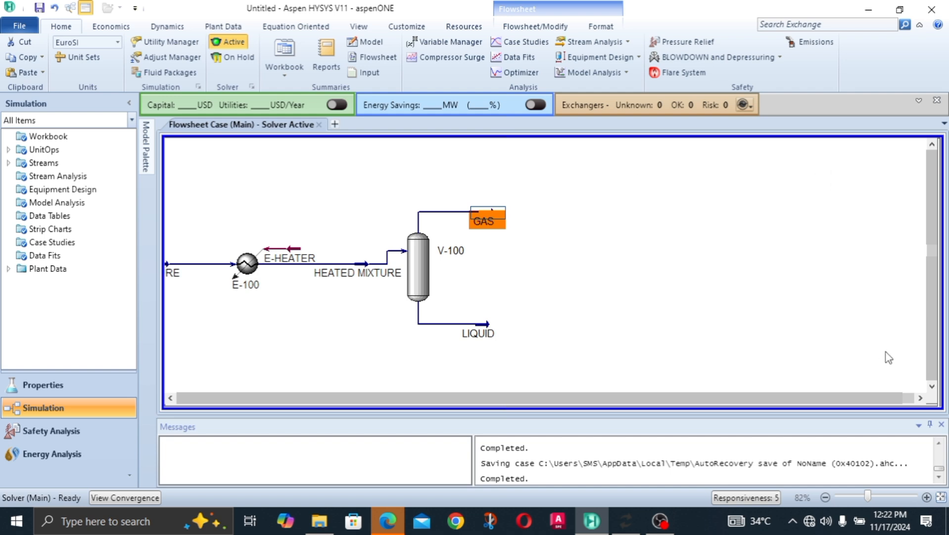
left_click(922, 398)
left_click(721, 231)
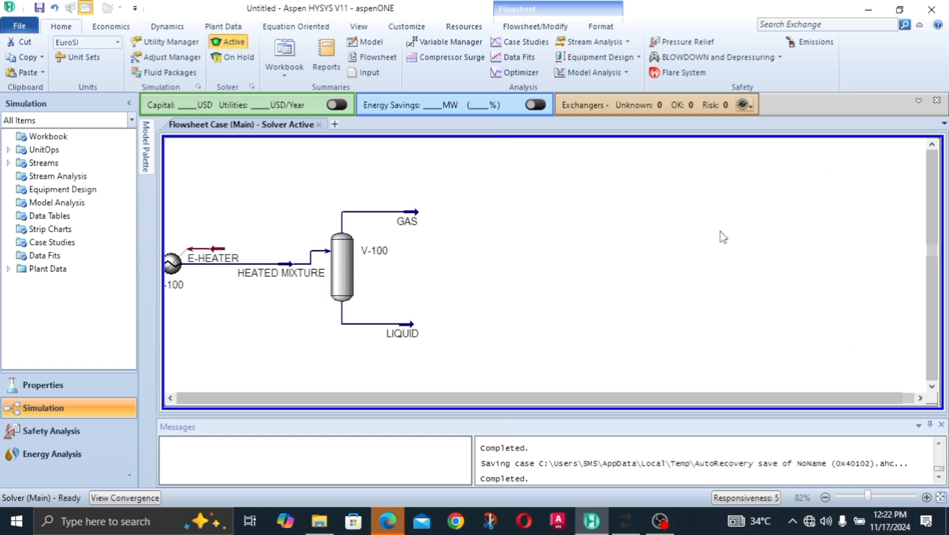
left_click(421, 220)
left_click_drag(425, 222, 427, 222)
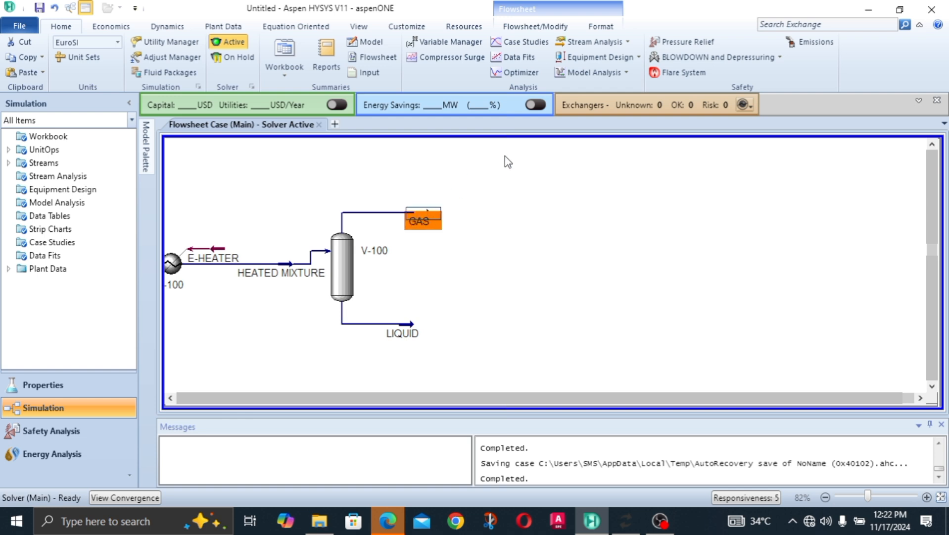
left_click(499, 188)
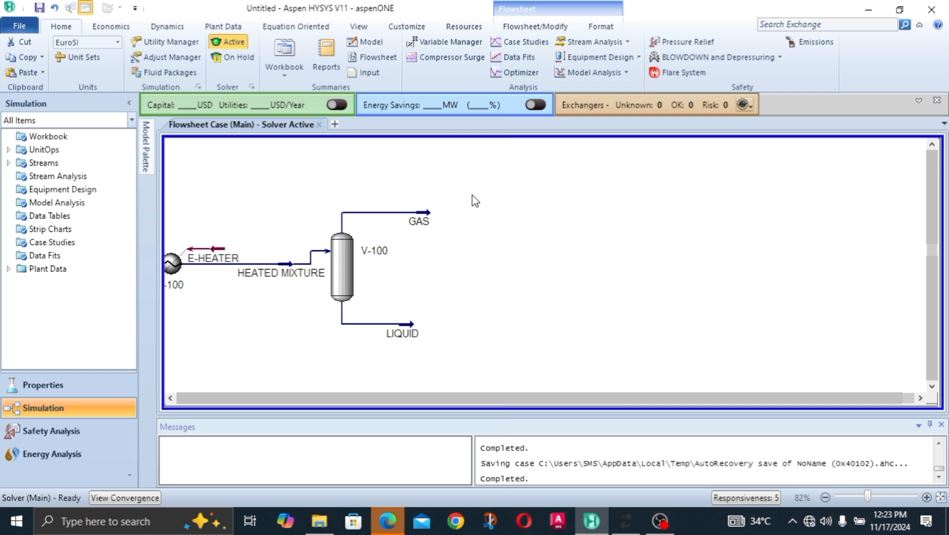
left_click(171, 398)
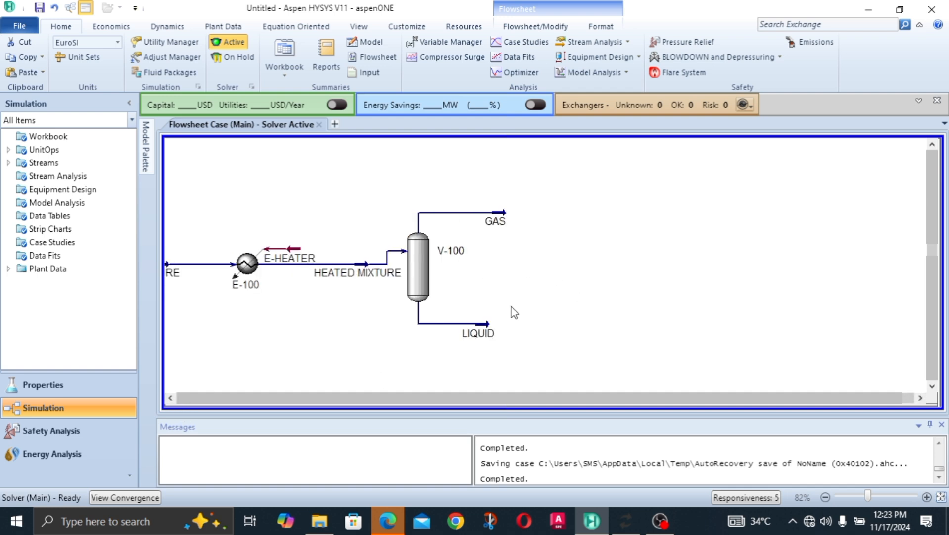
- Change the flowsheet icon of separator V-100 to the shaded horizontal vessel with a bottom outlet boot
left_click(932, 385)
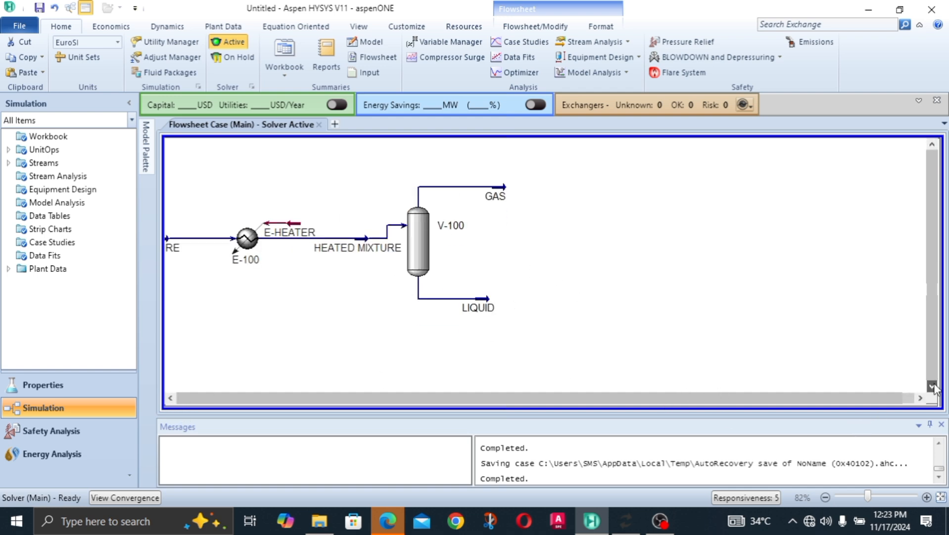
left_click(171, 398)
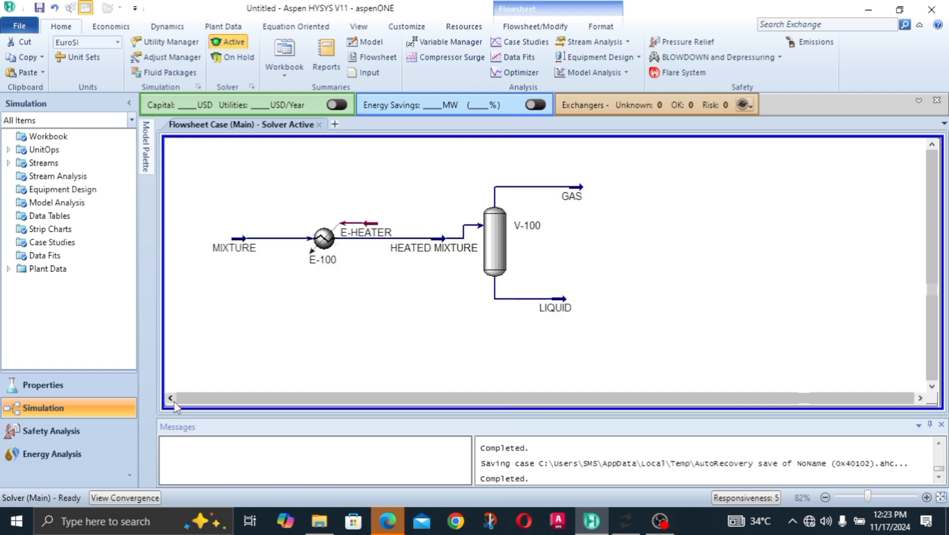
left_click(931, 388)
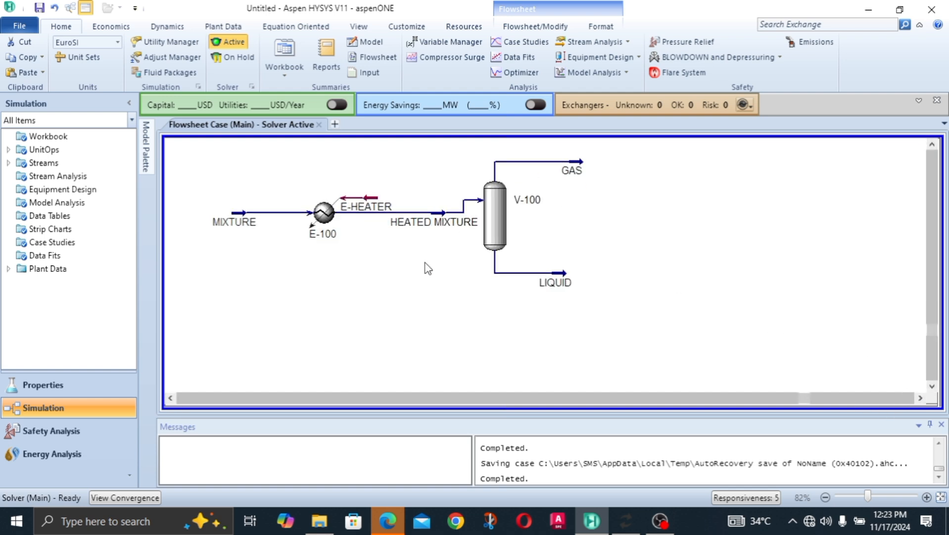
left_click(495, 209)
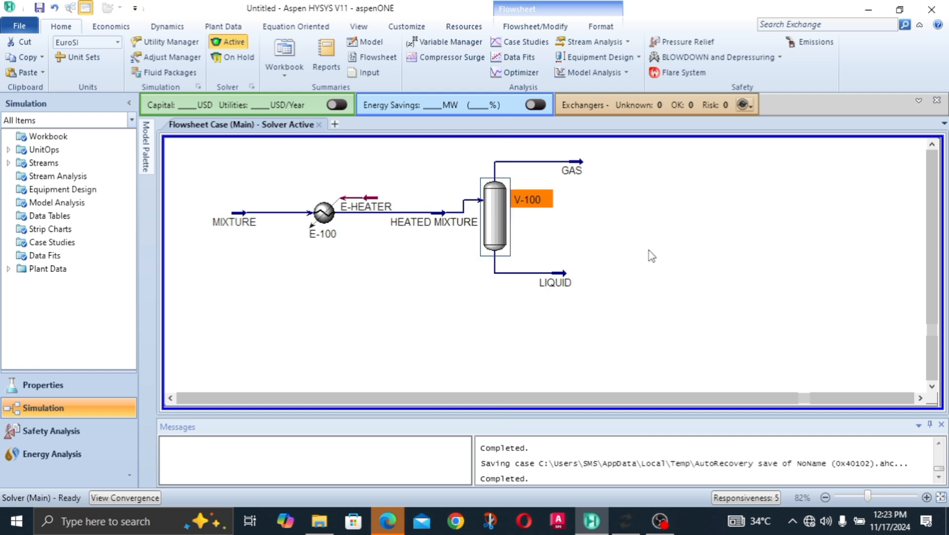
left_click(649, 253)
left_click(493, 223)
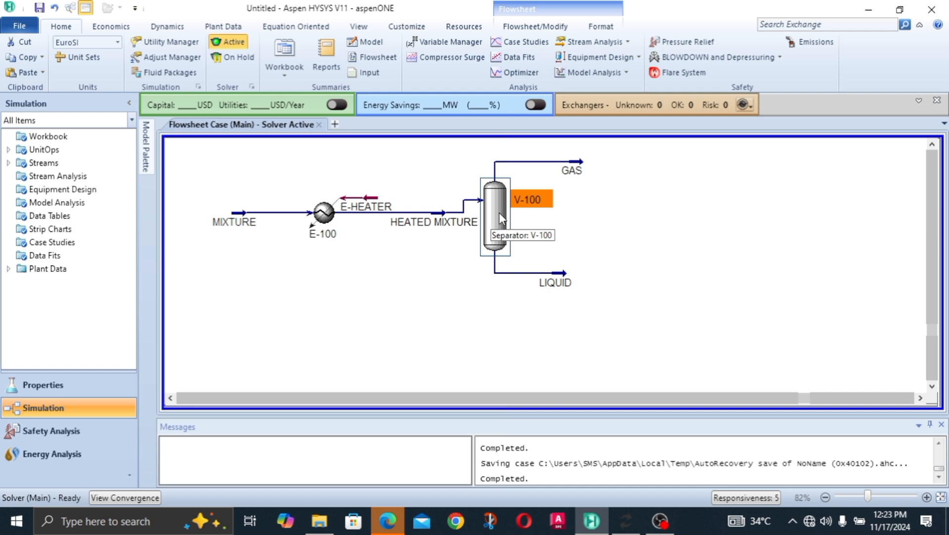
left_click(146, 149)
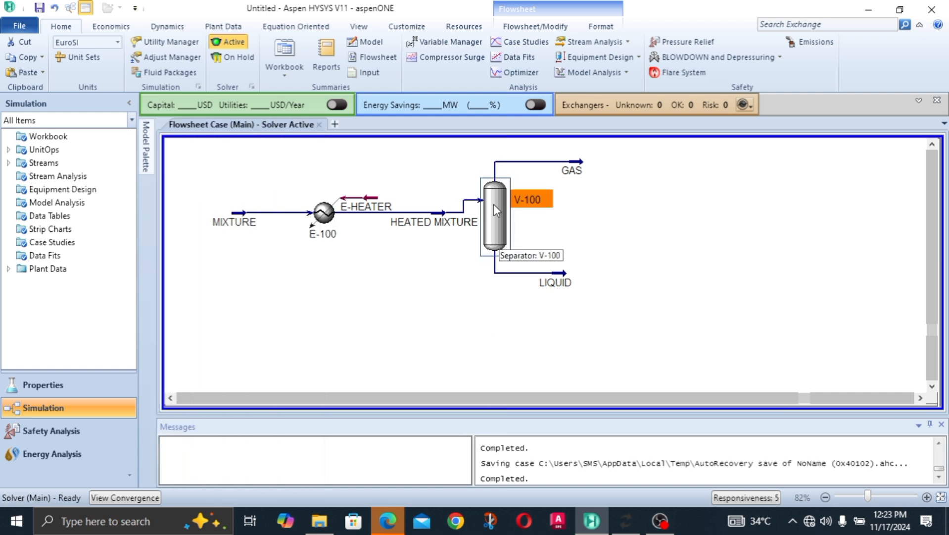
right_click(493, 204)
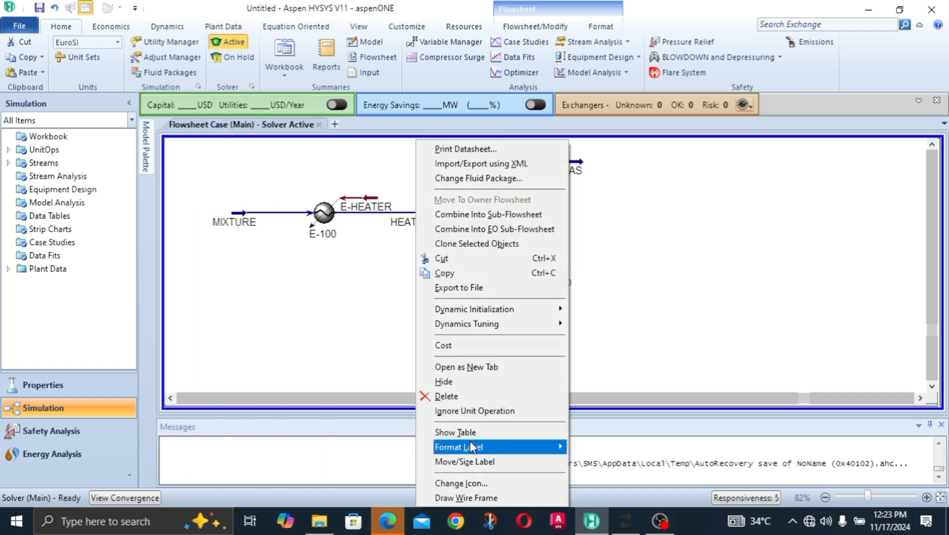
left_click(477, 482)
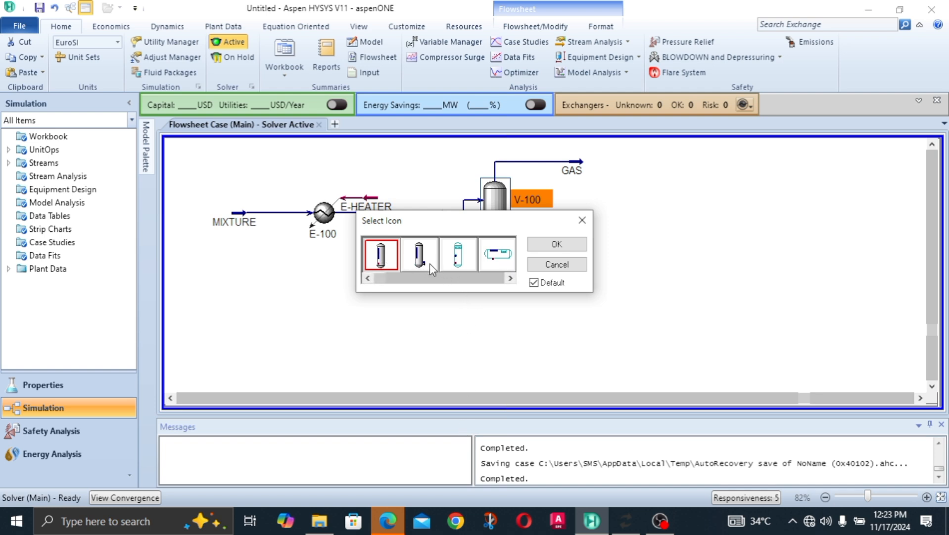
left_click(459, 278)
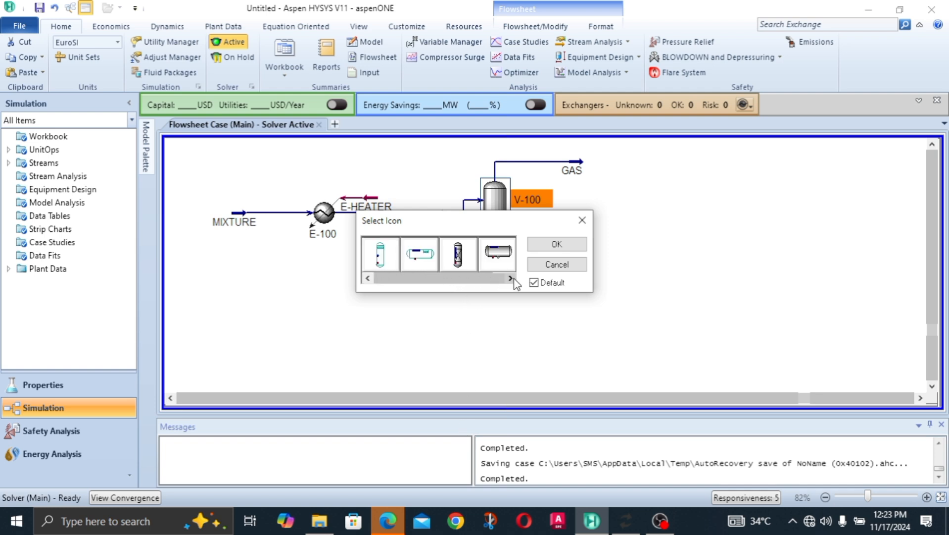
left_click(368, 278)
left_click(368, 278)
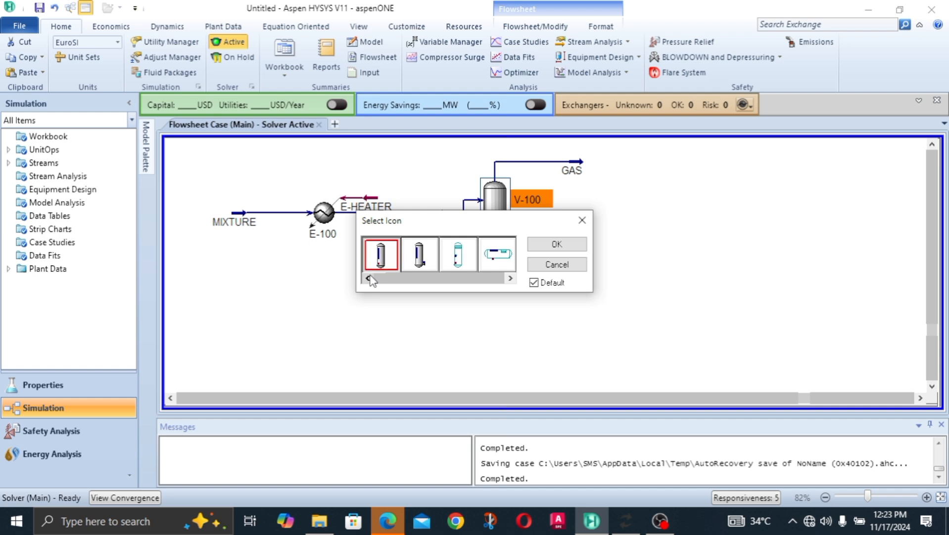
left_click(510, 278)
left_click(511, 278)
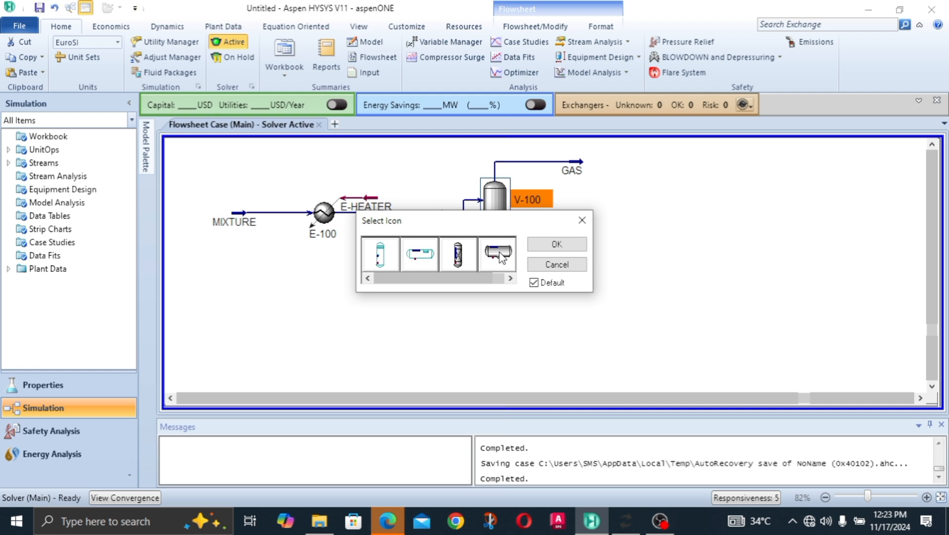
left_click(499, 254)
left_click(564, 246)
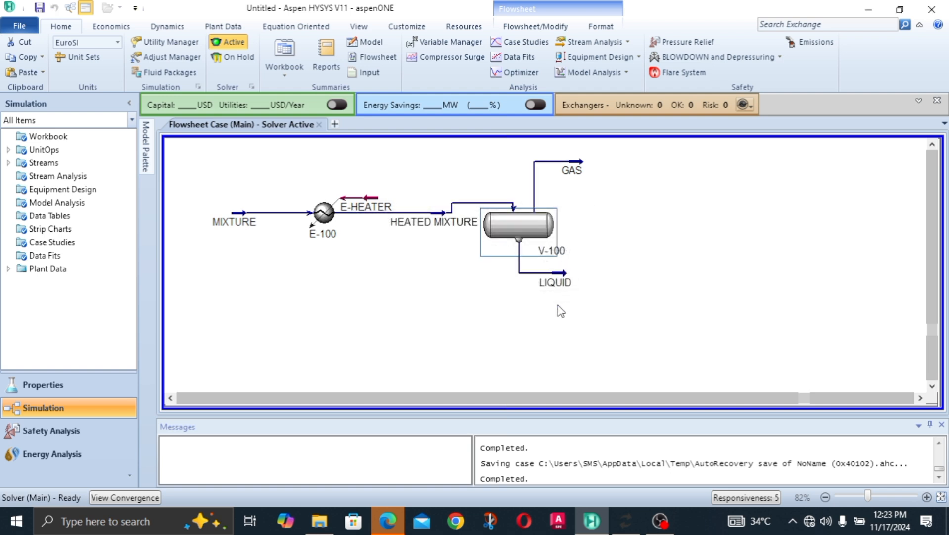
left_click(517, 318)
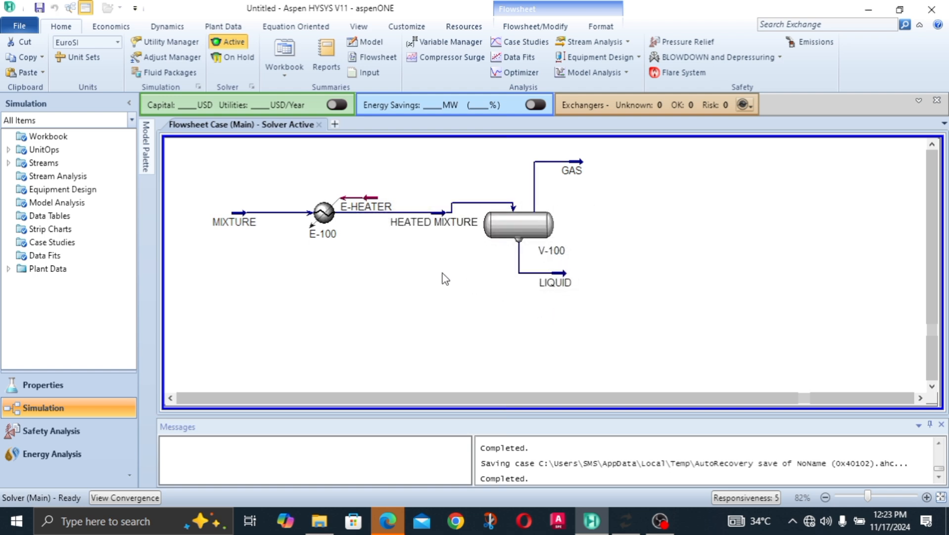
- Shift separator V-100 slightly away from the heated feed, and move the LIQUID stream farther below and beyond it
left_click(538, 246)
left_click_drag(535, 240, 548, 249)
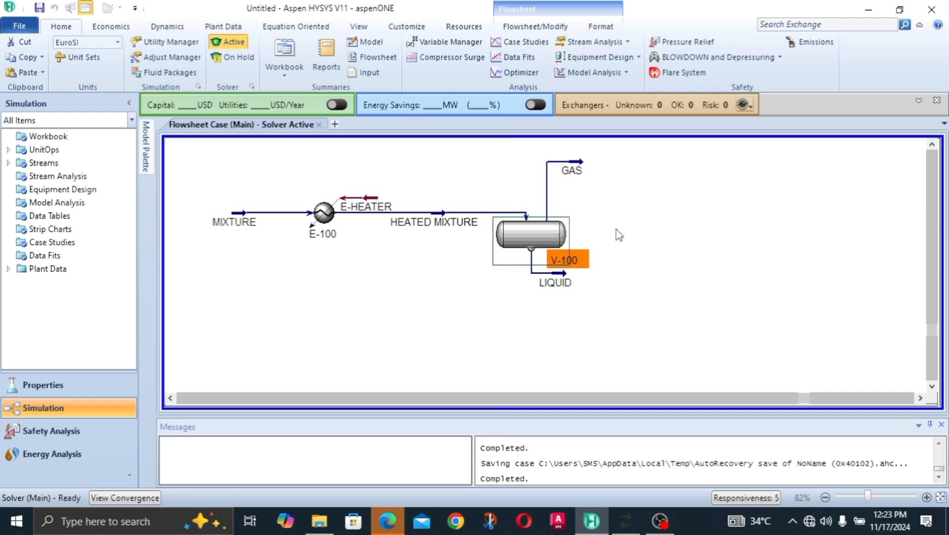
left_click(592, 278)
left_click(582, 293)
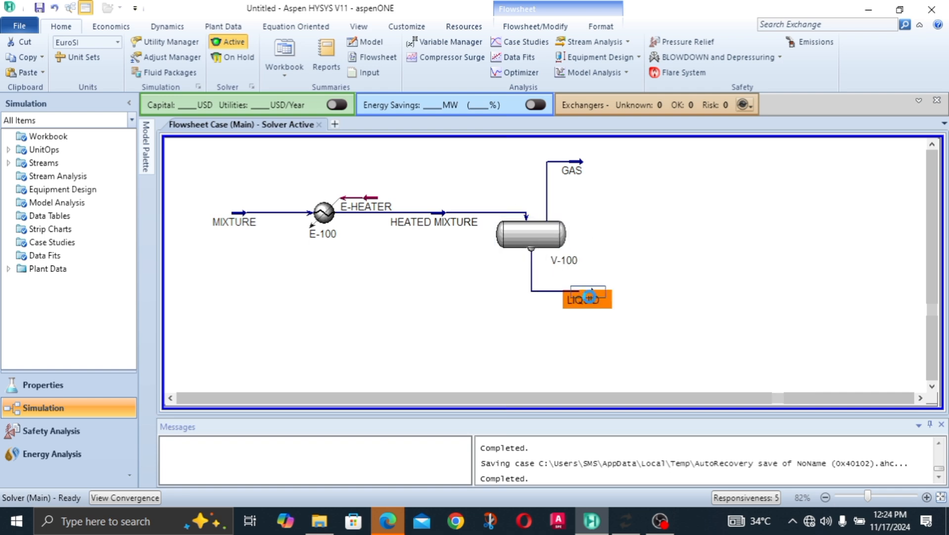
- Open the LIQUID stream's composition and move its window aside to uncover the GAS stream on the flowsheet
double_click(589, 299)
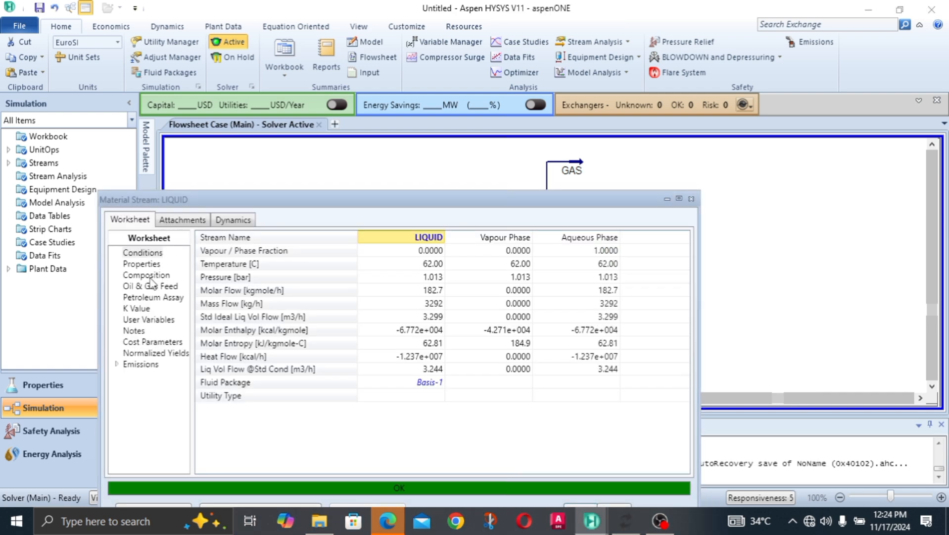
left_click(148, 275)
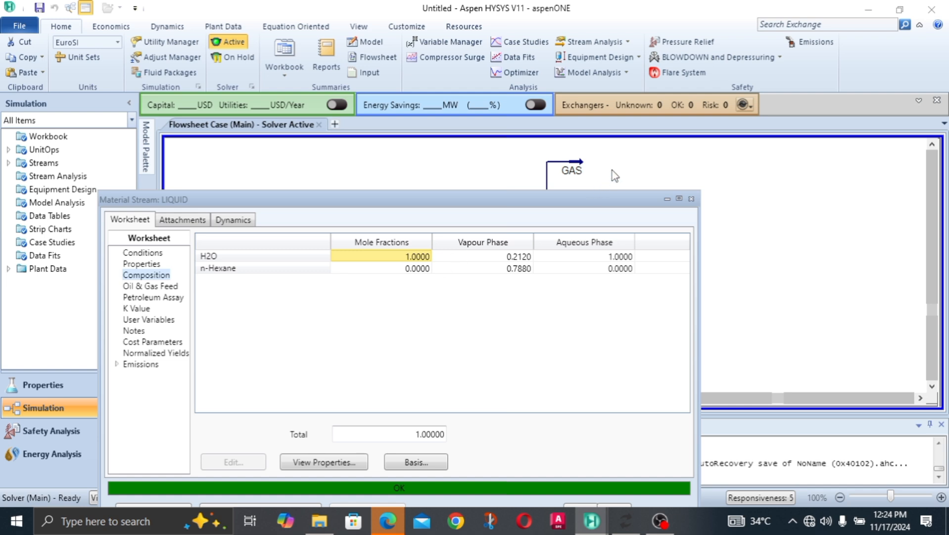
left_click_drag(573, 202, 416, 172)
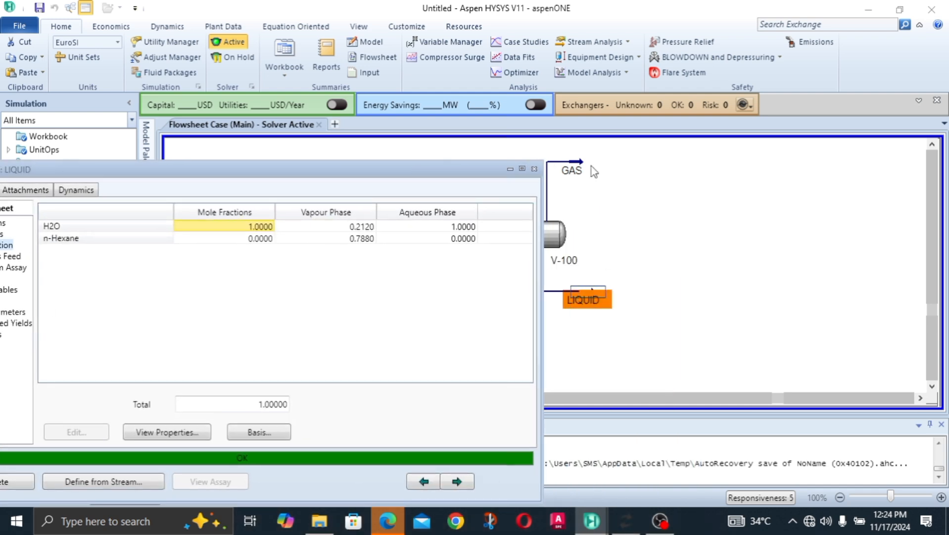
- Open the GAS stream's composition in a window placed below the LIQUID mole fraction values
left_click(574, 175)
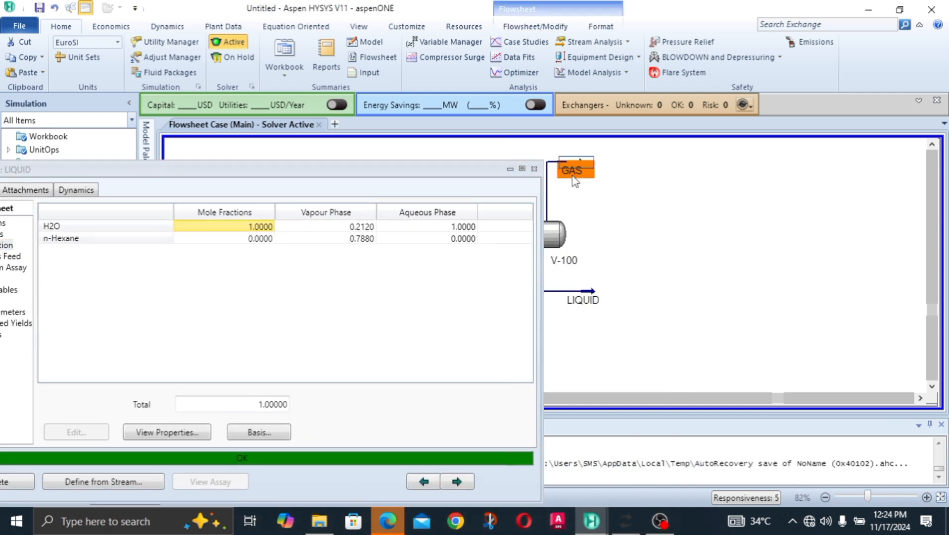
double_click(576, 177)
left_click_drag(374, 173, 631, 297)
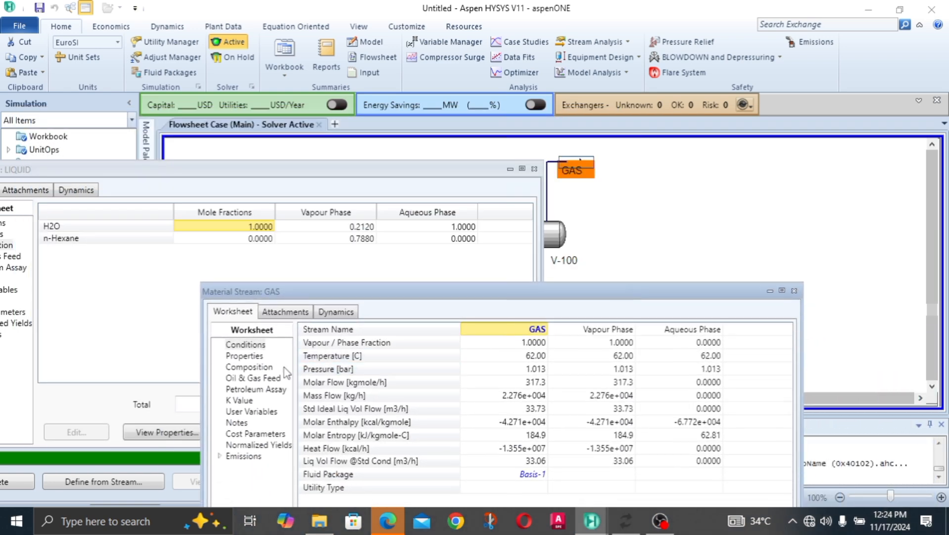
left_click(236, 369)
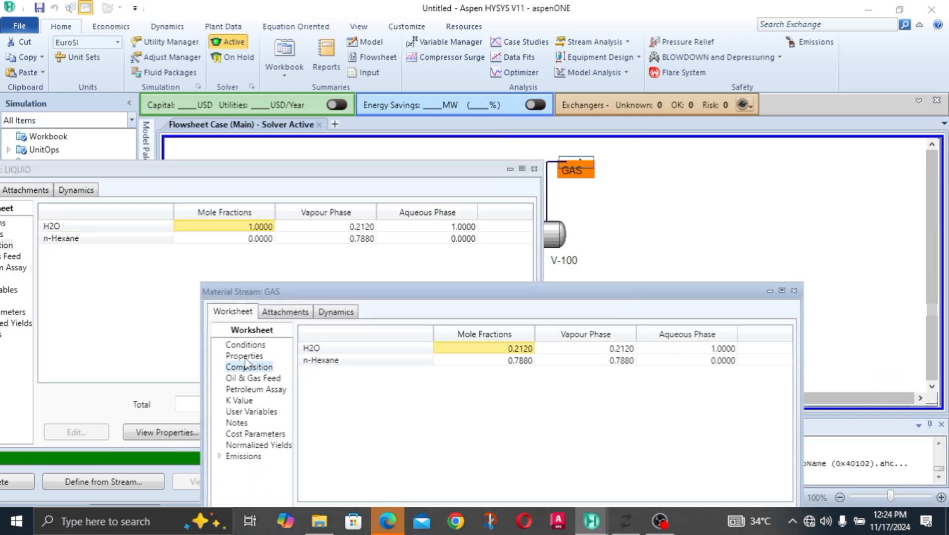
- Arrange the two stream windows to compare LIQUID and GAS mole fractions of water and n-hexane, and close both windows
left_click(359, 179)
left_click_drag(432, 107, 412, 106)
left_click(693, 401)
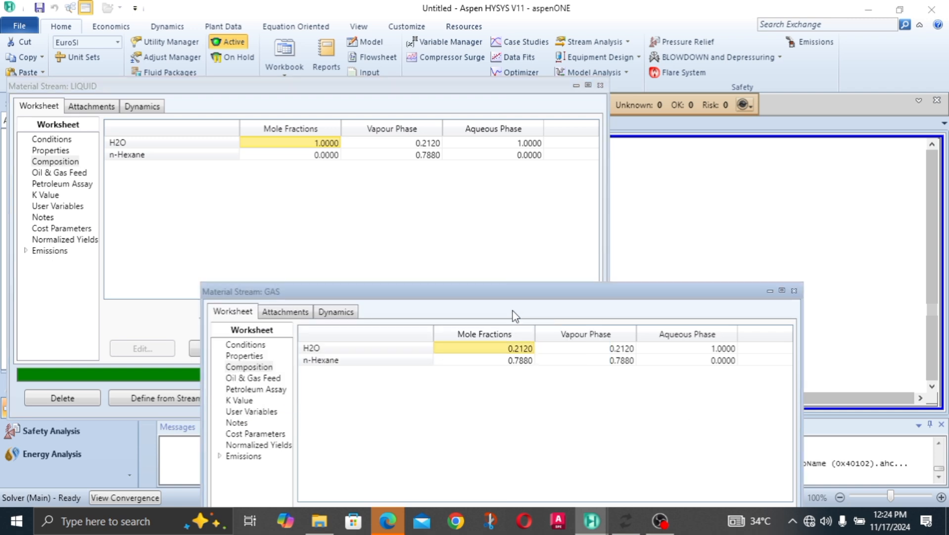
left_click_drag(523, 293, 486, 208)
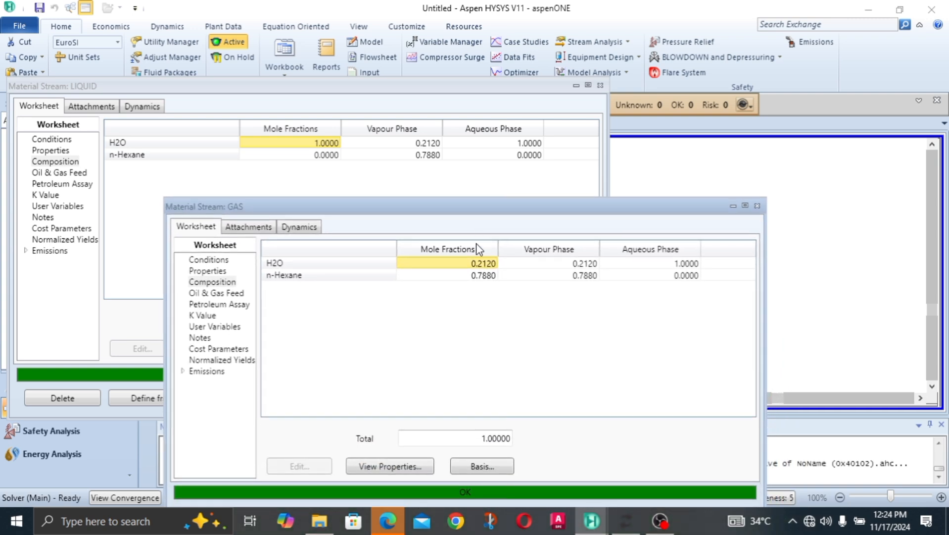
left_click(488, 275)
key("Up")
left_click(757, 205)
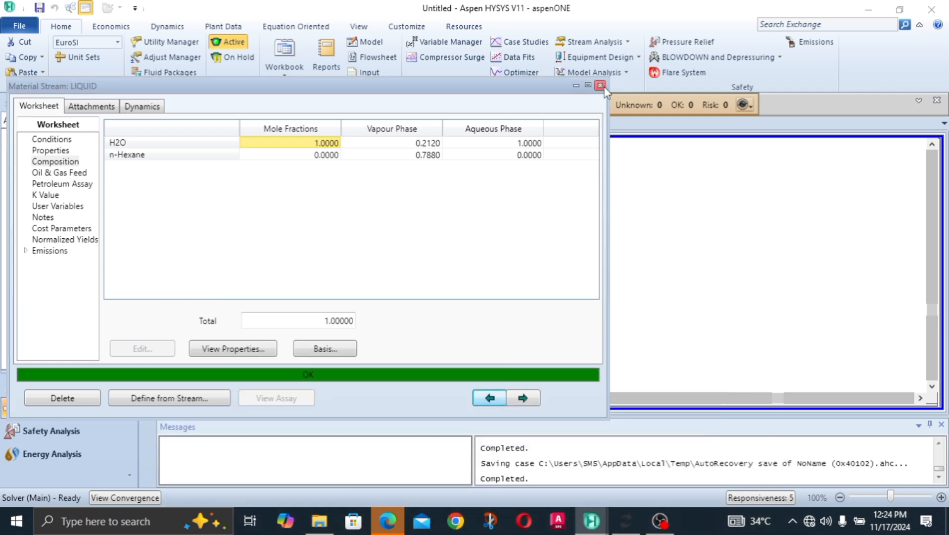
left_click(600, 85)
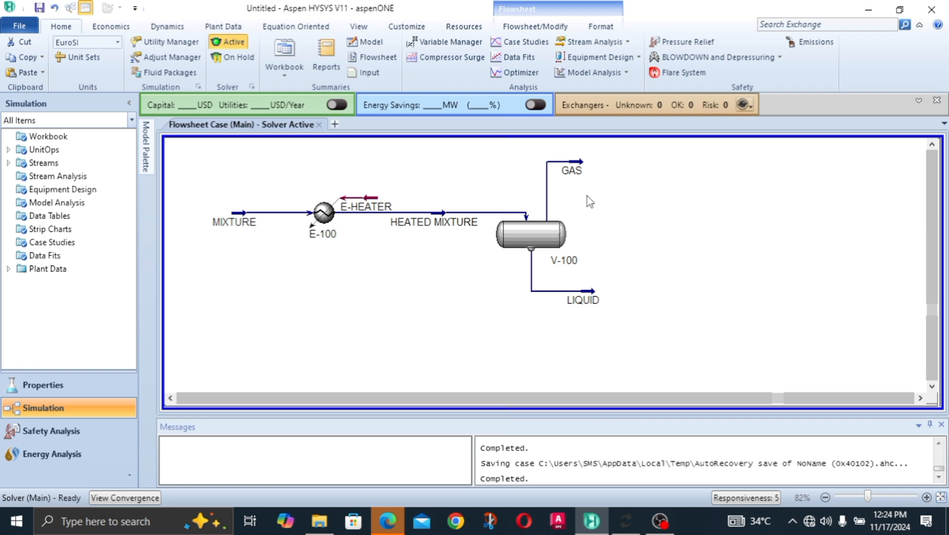
- Move the GAS stream slightly farther from horizontal separator V-100 on the flowsheet
left_click_drag(580, 168, 608, 171)
left_click(732, 312)
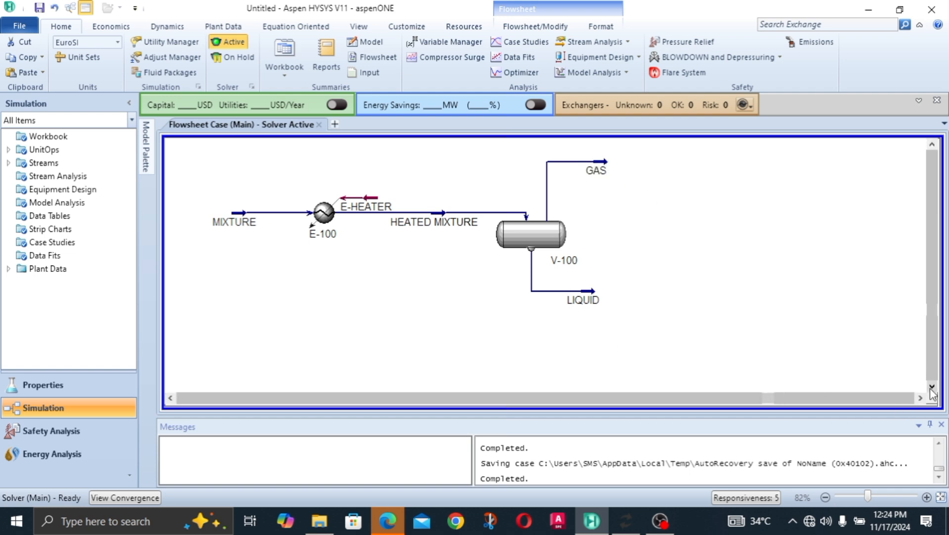
scroll(927, 383, "down", 1)
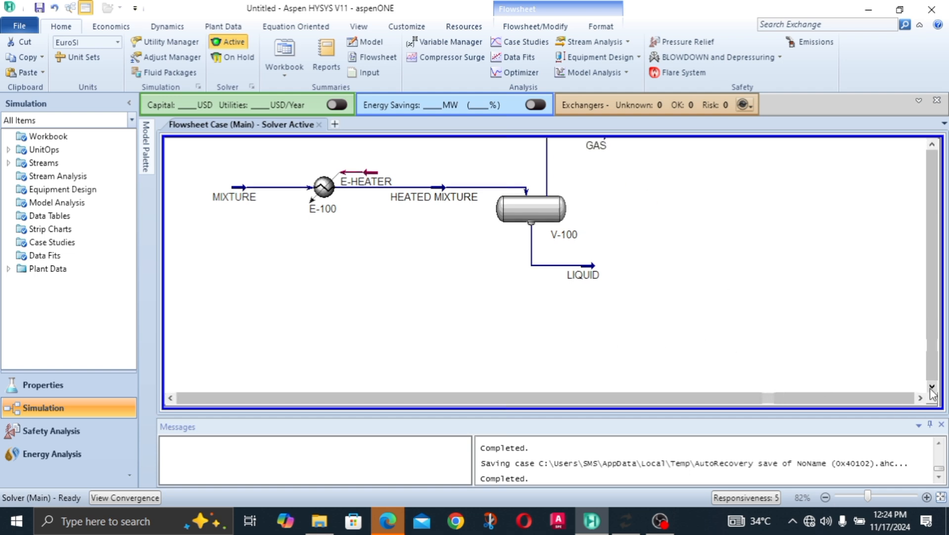
left_click(932, 145)
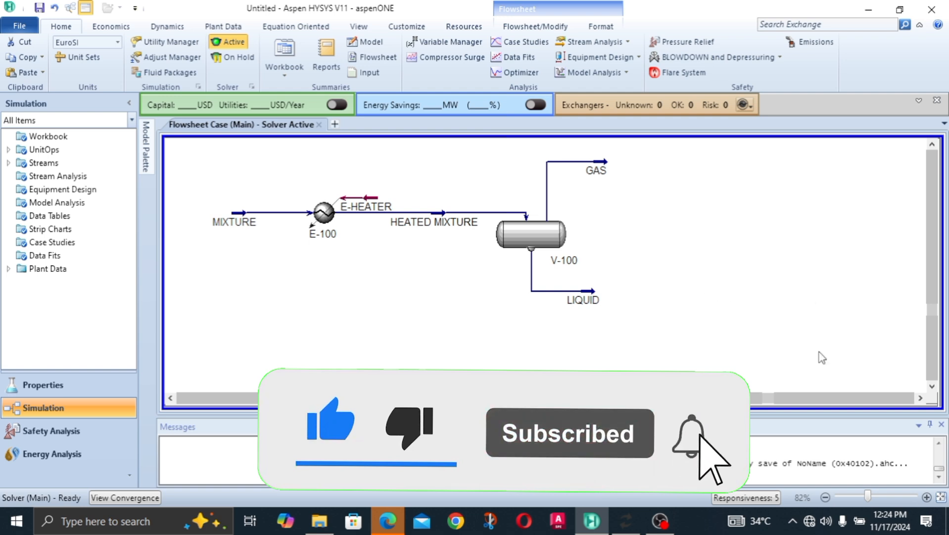
left_click(931, 388)
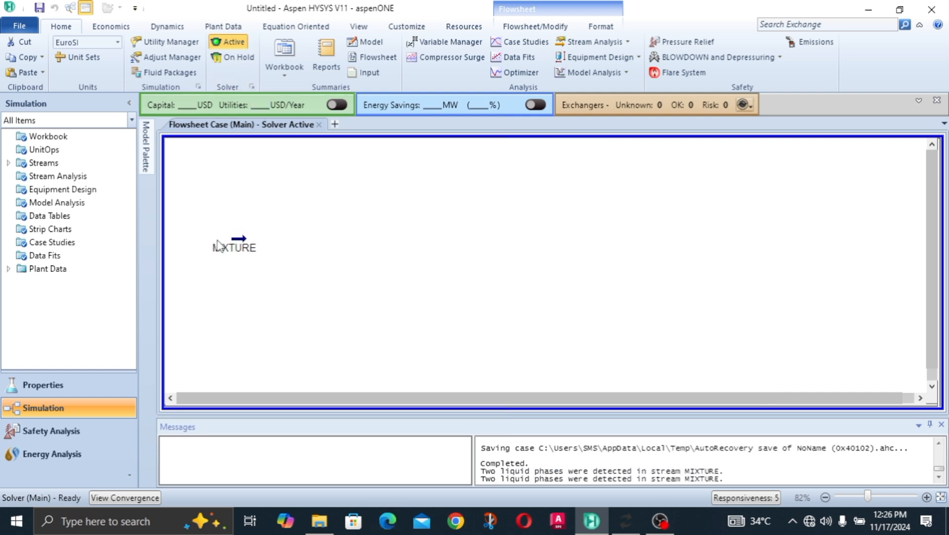
- Open the MIXTURE stream and examine its conditions and its water, n-hexane and methane mole fractions
double_click(242, 247)
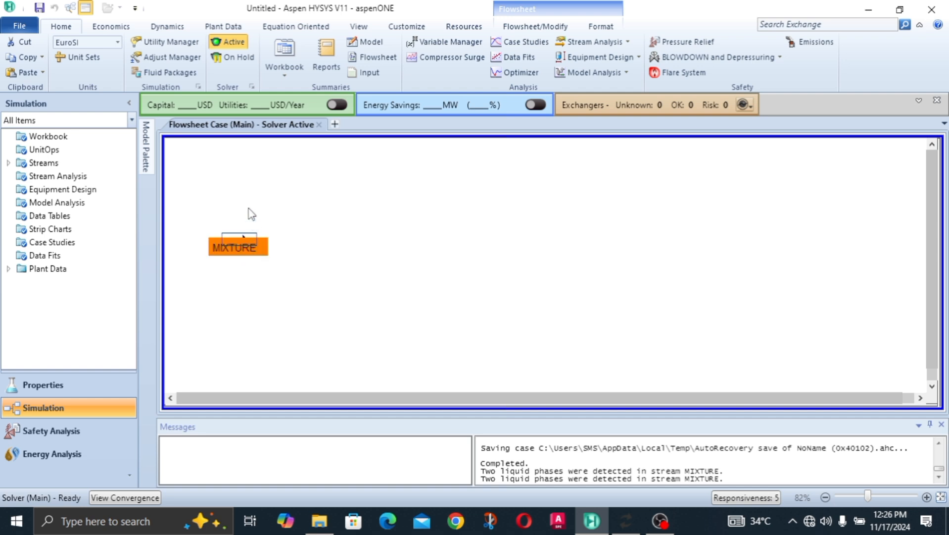
left_click_drag(284, 202, 279, 95)
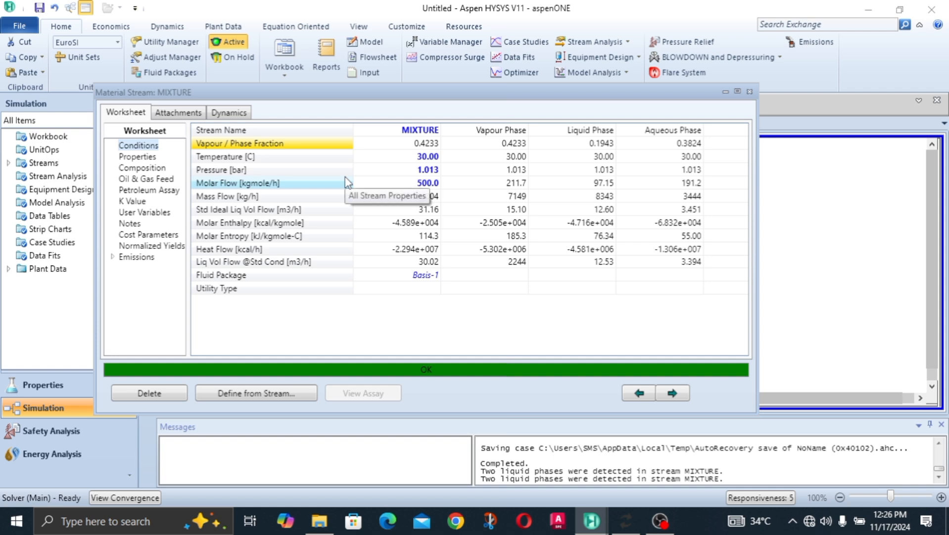
left_click(142, 167)
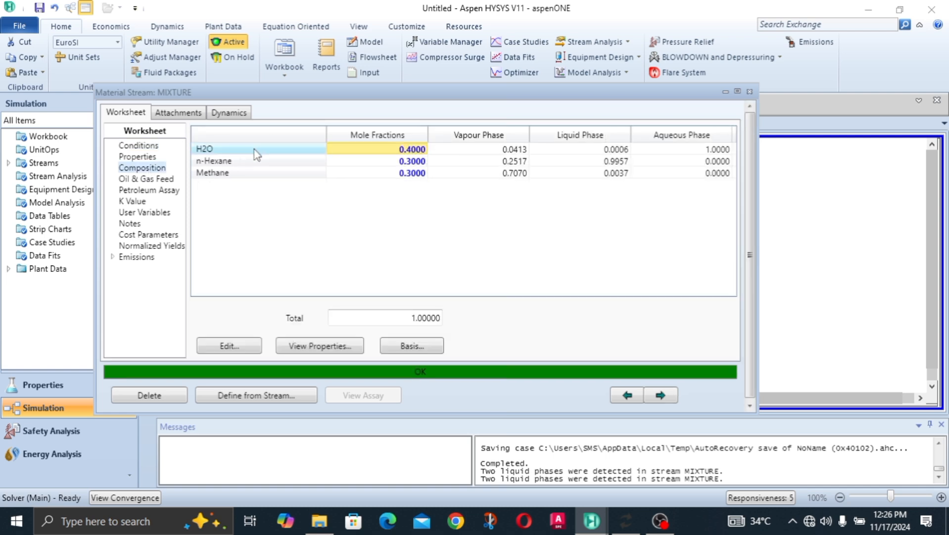
left_click(254, 149)
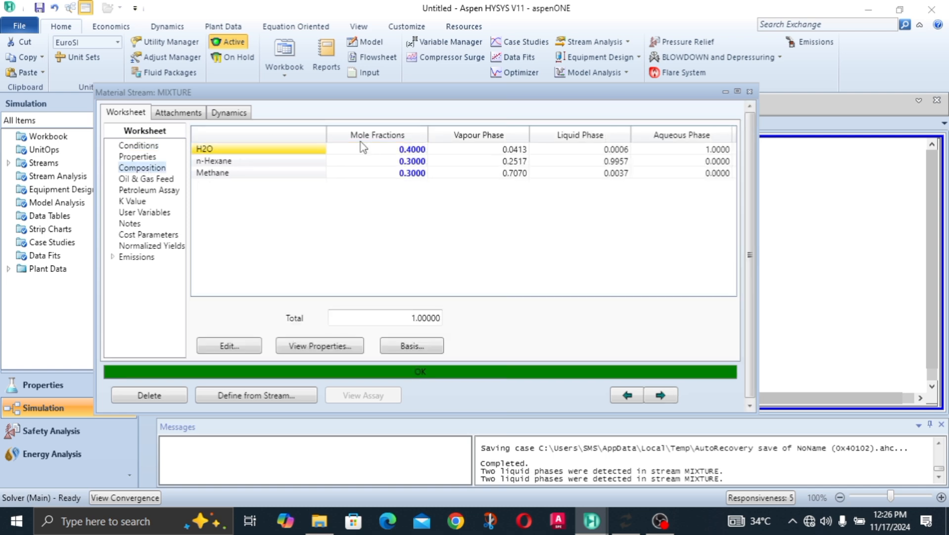
left_click(408, 162)
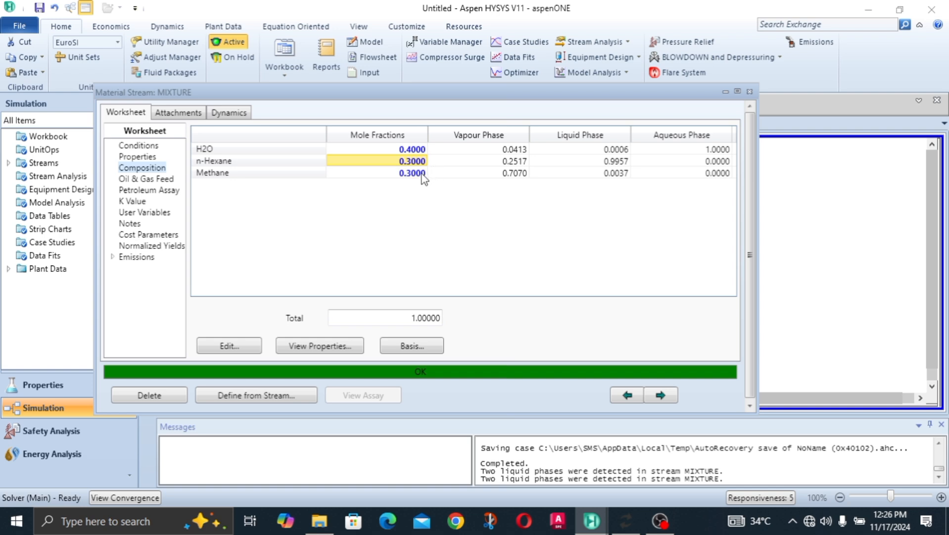
left_click(422, 176)
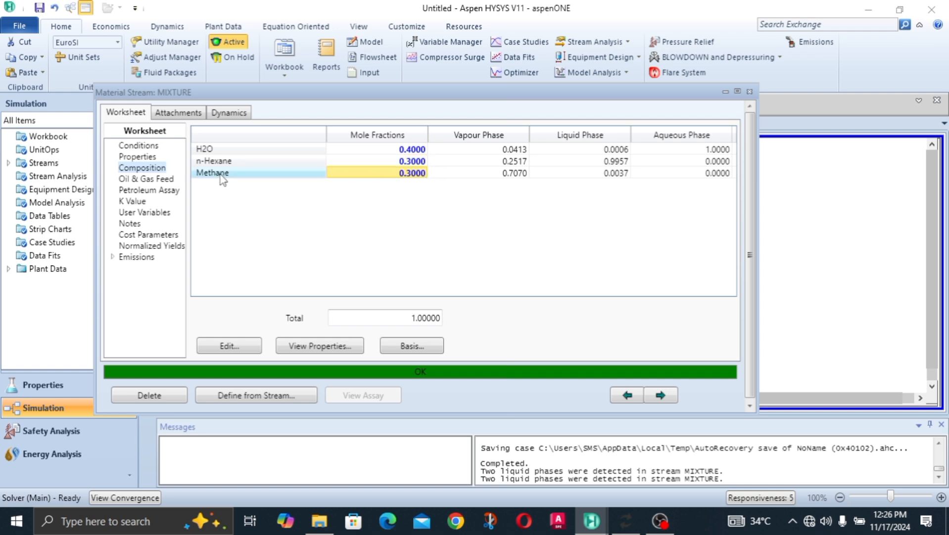
- Review the MIXTURE stream's component mole fractions, temperature, pressure, molar flow and phase fractions, and close its window
left_click(418, 160)
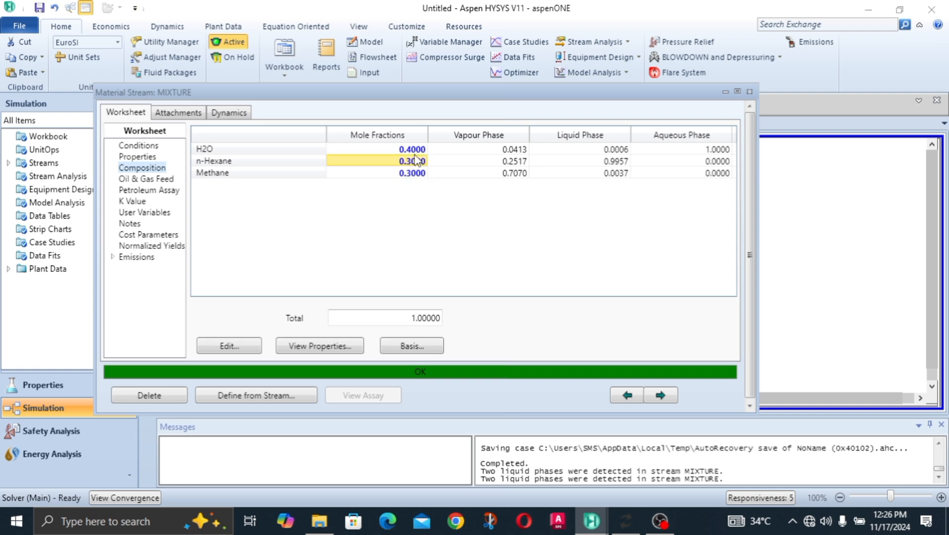
left_click(418, 149)
left_click(419, 172)
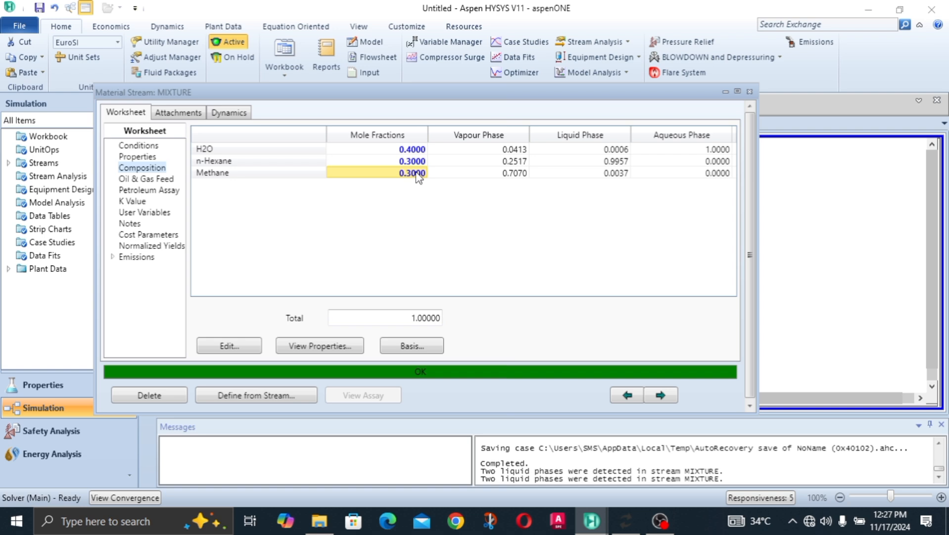
left_click(141, 146)
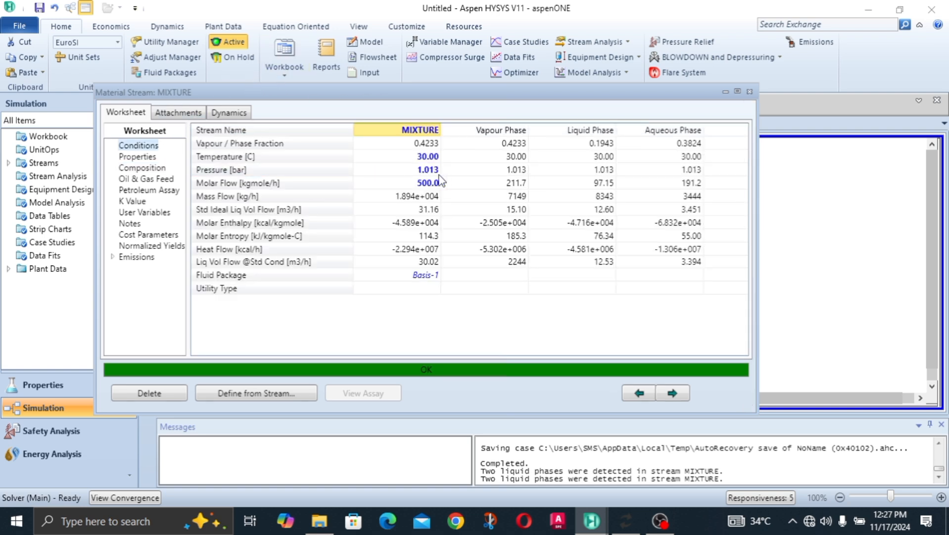
left_click(428, 157)
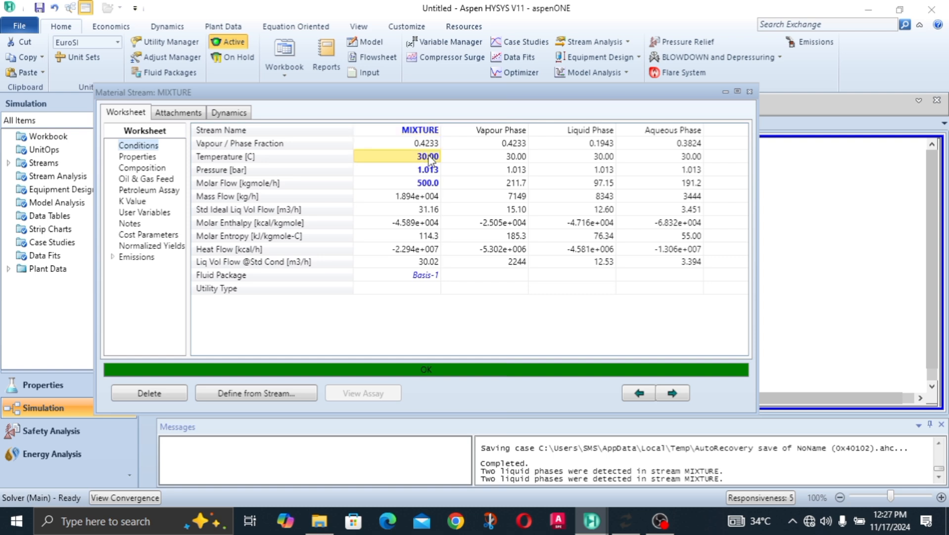
left_click(432, 170)
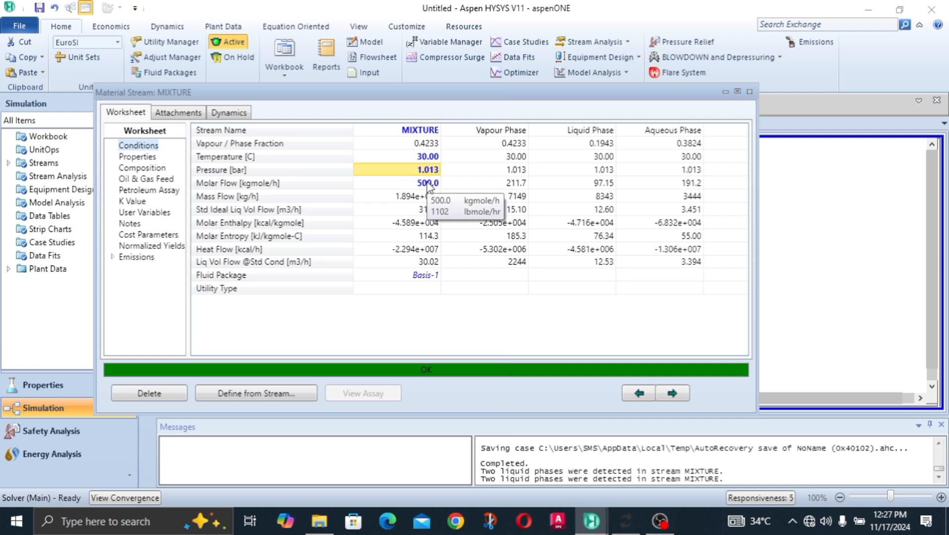
left_click(432, 183)
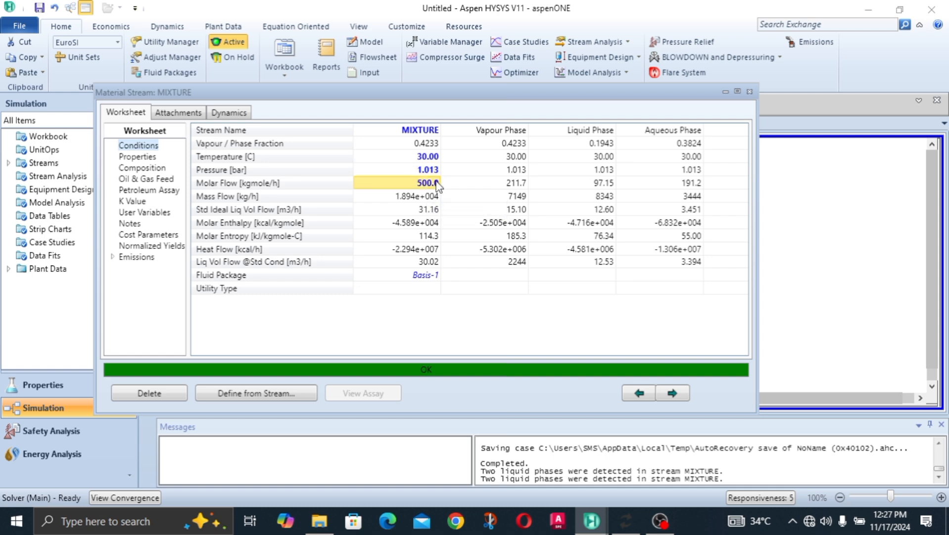
left_click(435, 145)
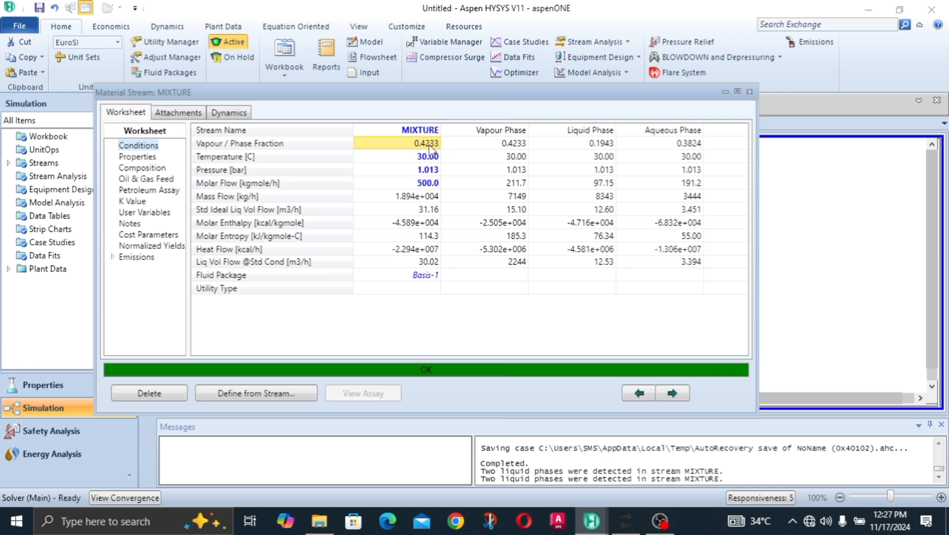
left_click(497, 156)
left_click(428, 145)
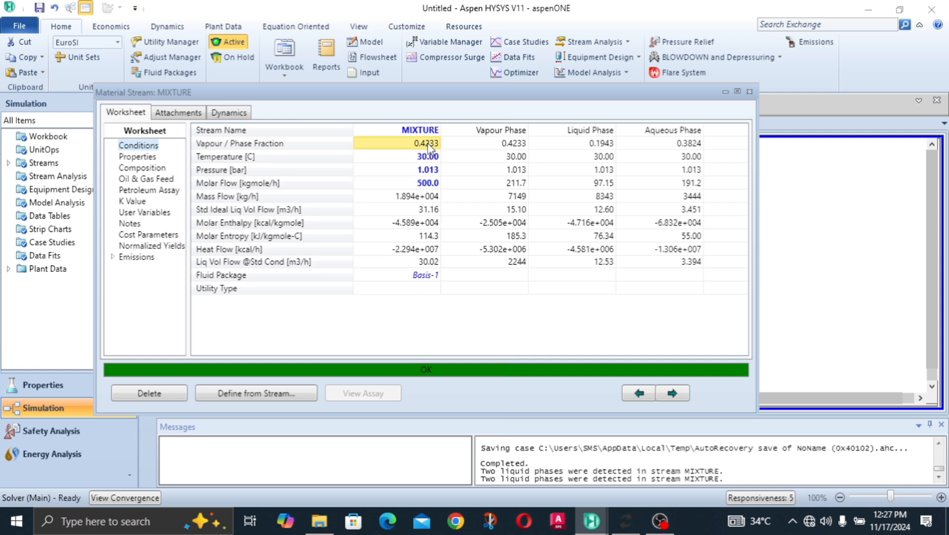
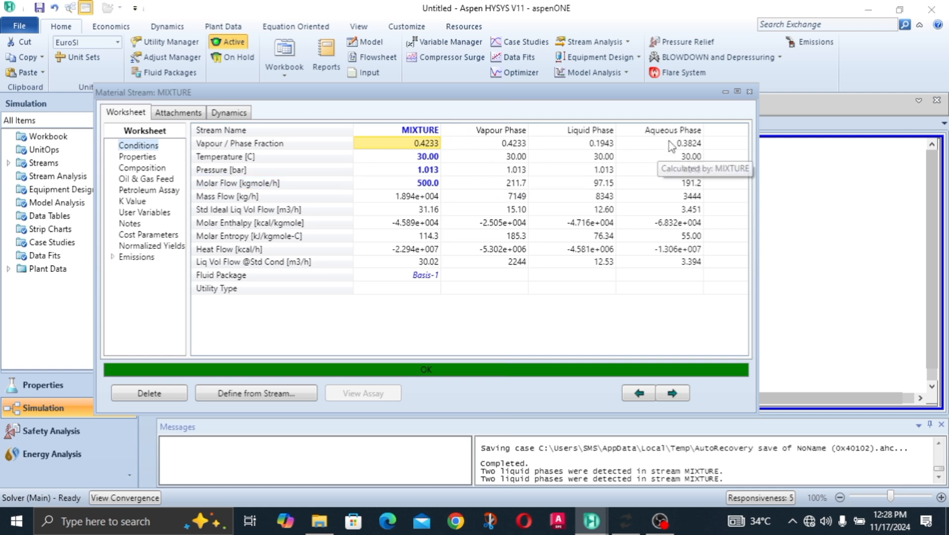
left_click_drag(608, 93, 572, 123)
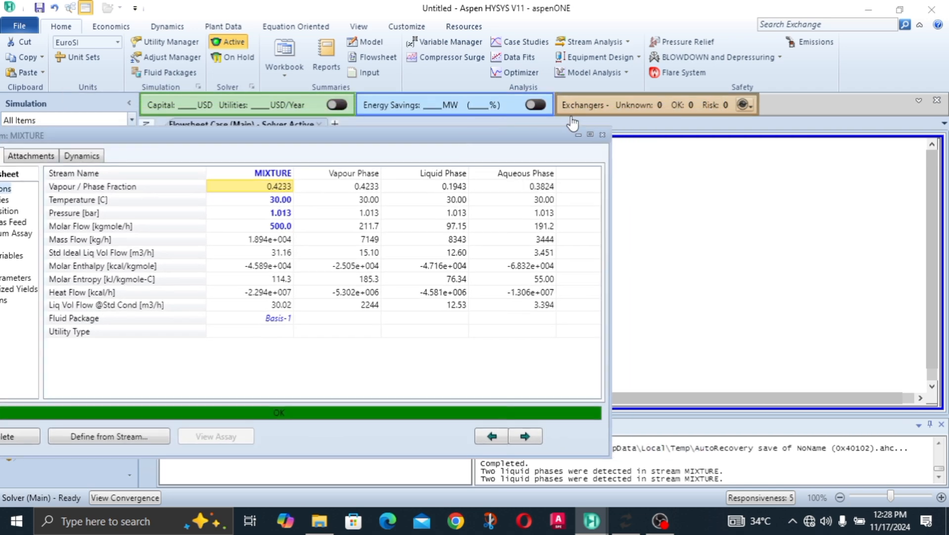
left_click(602, 134)
- Move the MIXTURE stream slightly inward from the edge of the flowsheet
left_click(402, 236)
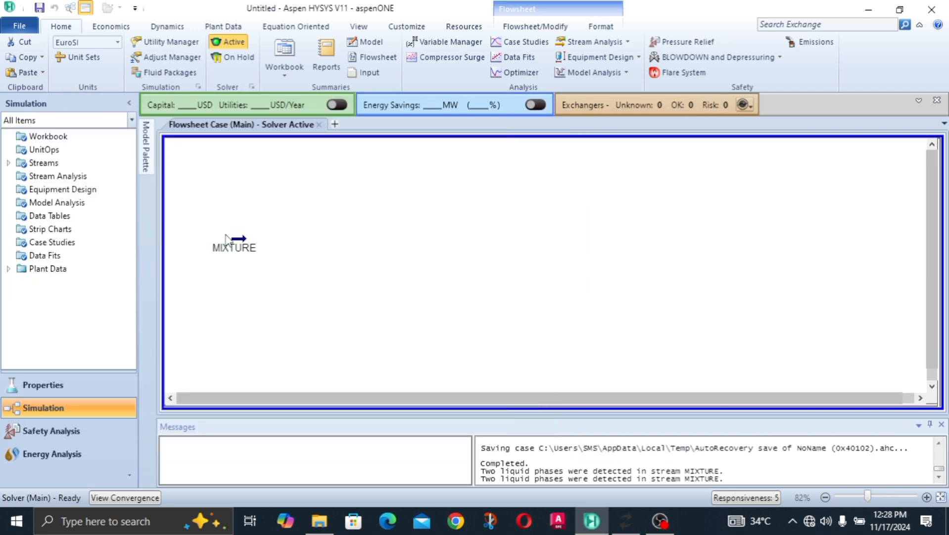
left_click_drag(236, 240, 280, 250)
left_click(394, 229)
left_click(286, 265)
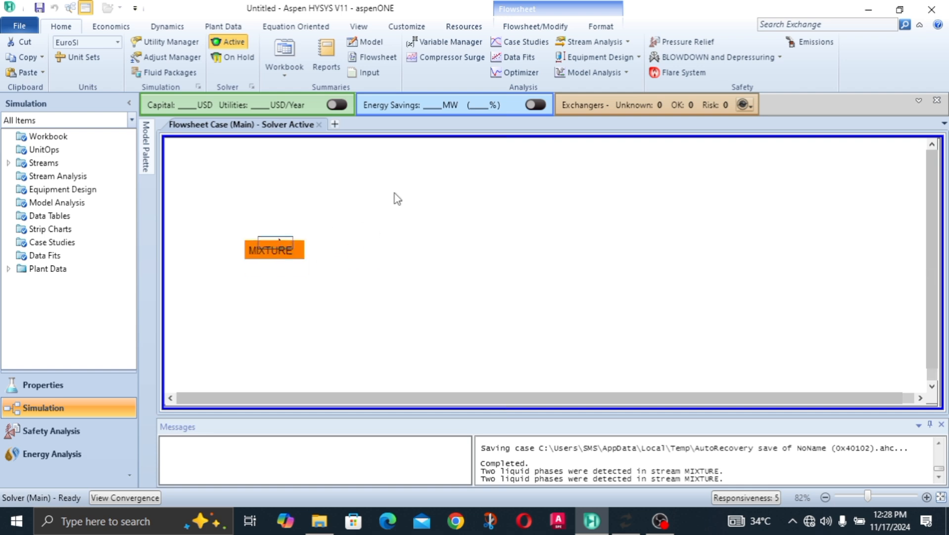
left_click(394, 197)
- Add a 3-phase separator just below and past the MIXTURE stream, and connect MIXTURE as its inlet
left_click(147, 160)
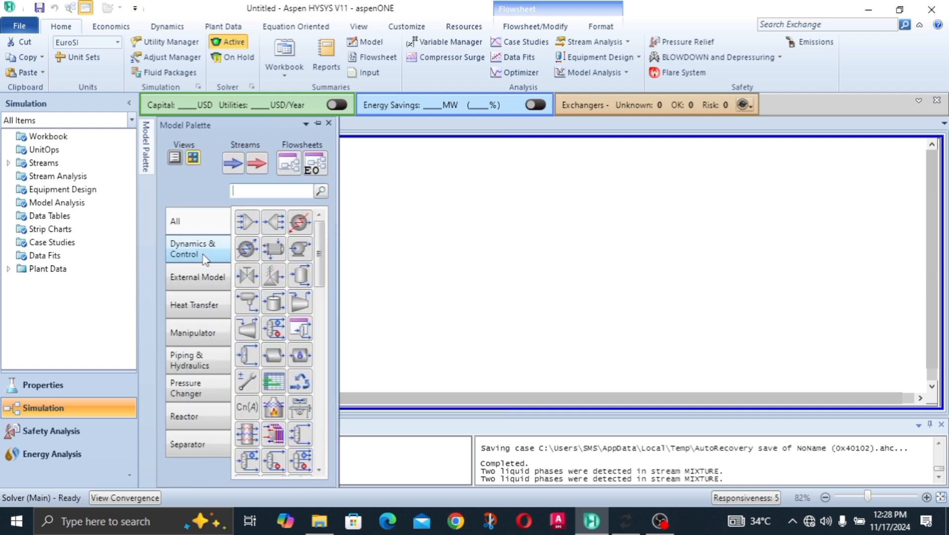
left_click_drag(252, 302, 350, 291)
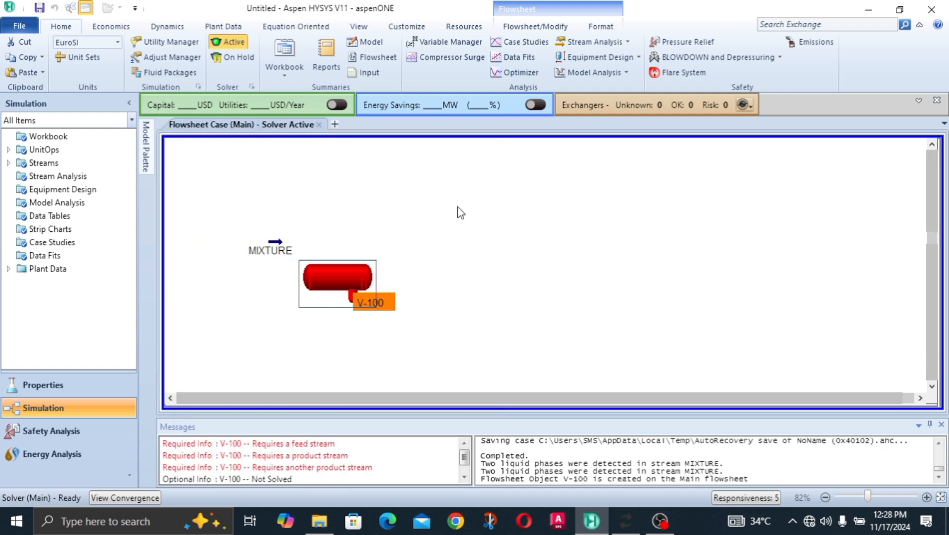
double_click(342, 268)
left_click_drag(326, 117, 392, 48)
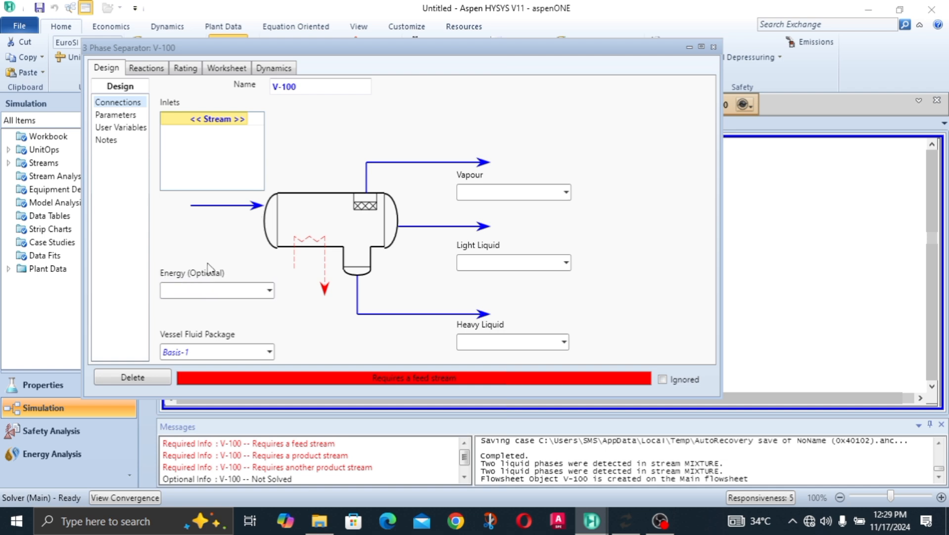
left_click(243, 119)
left_click(243, 118)
left_click(214, 138)
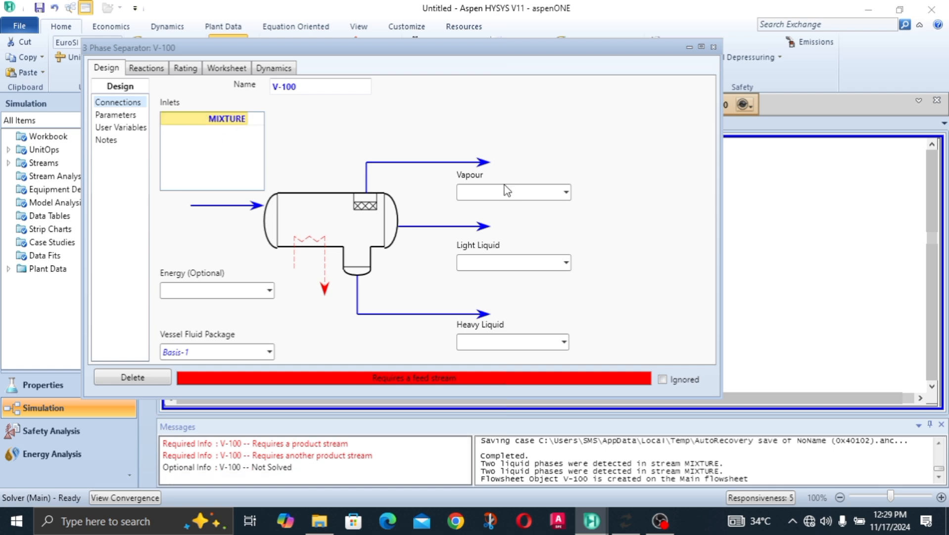
- Name separator V-100's vapour outlet GAS, light liquid outlet OIL and heavy liquid outlet WATER, and close its window
left_click(506, 190)
type("GAS")
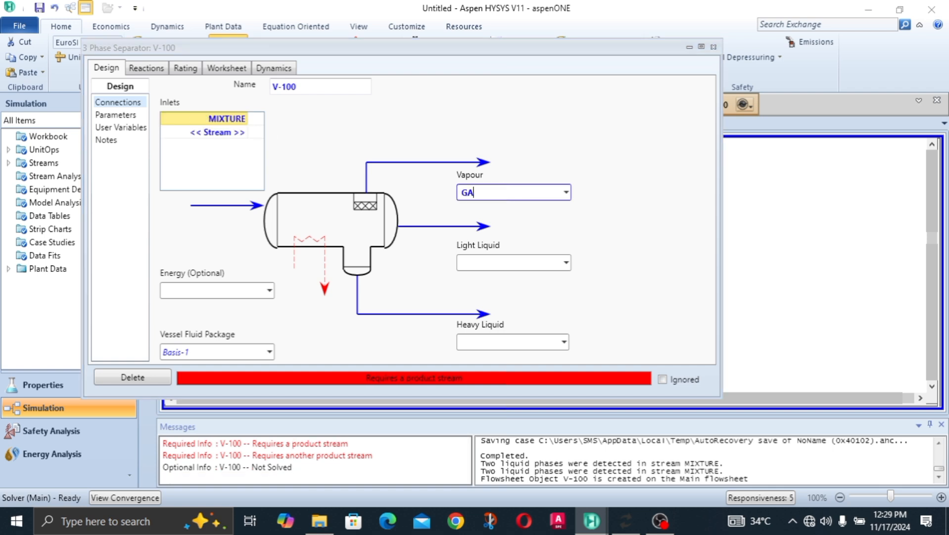
left_click(507, 263)
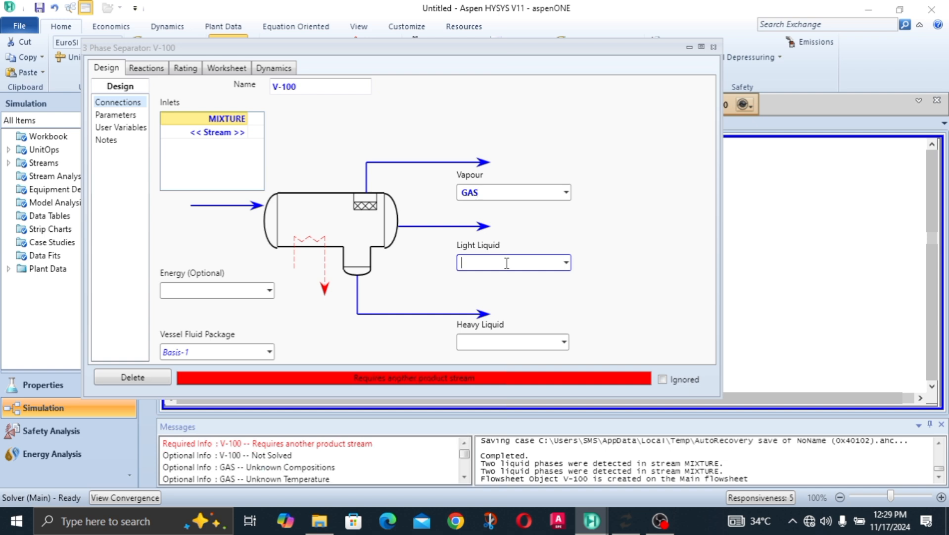
type("OIL")
left_click(525, 344)
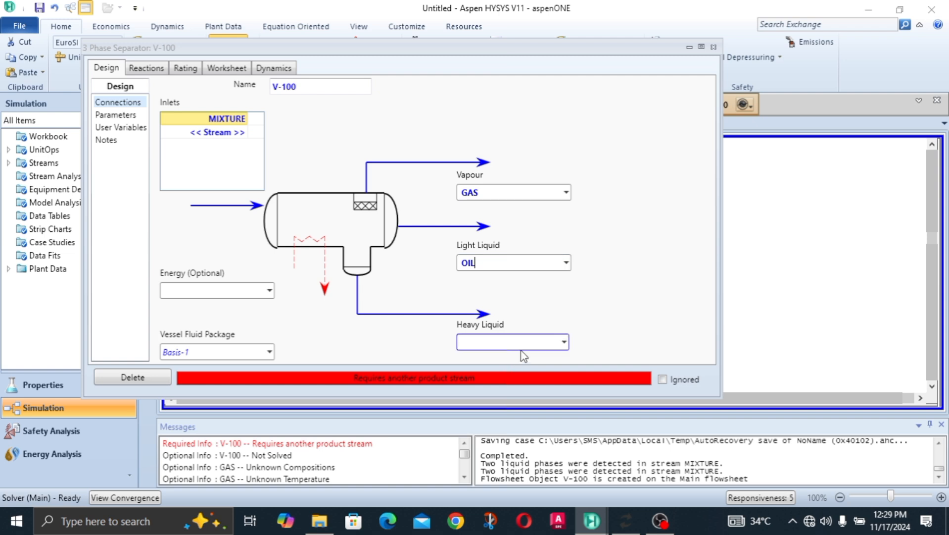
type("WATER")
key("Return")
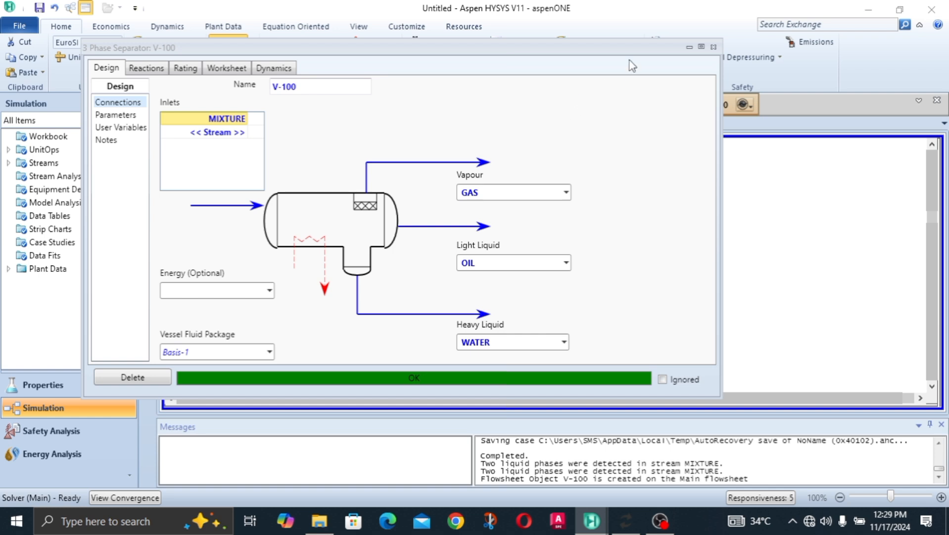
left_click(712, 47)
- Spread the WATER, OIL and GAS product streams away from separator V-100 on the flowsheet
left_click_drag(400, 334, 418, 361)
left_click_drag(409, 285, 446, 297)
left_click_drag(388, 248, 411, 239)
left_click_drag(450, 296, 458, 284)
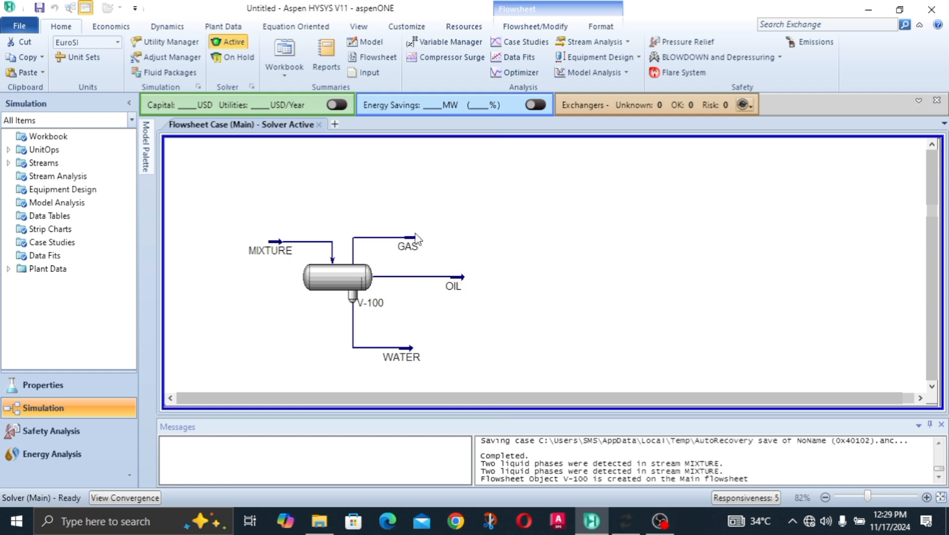
left_click_drag(408, 241, 440, 236)
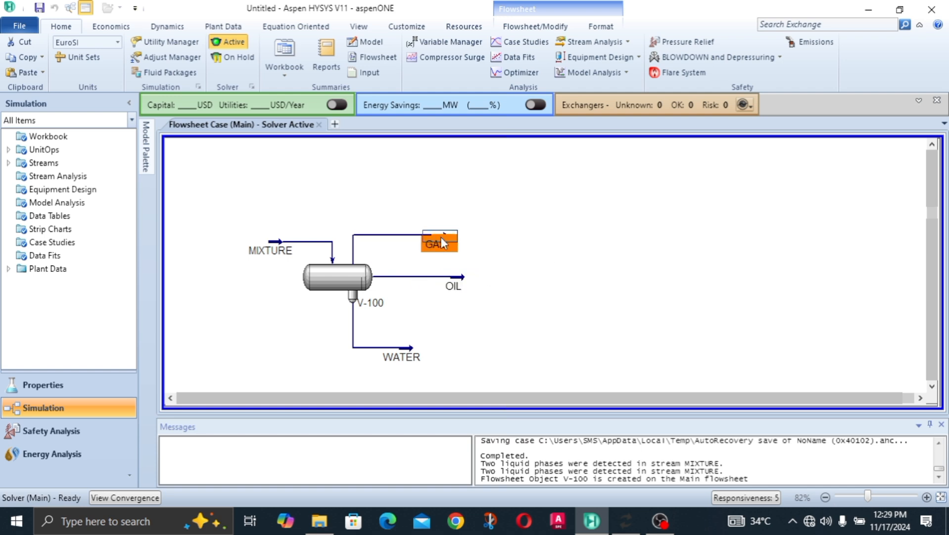
- Open the GAS stream, examine its molar flow and its methane, n-hexane and water mole fractions, and close it
double_click(440, 237)
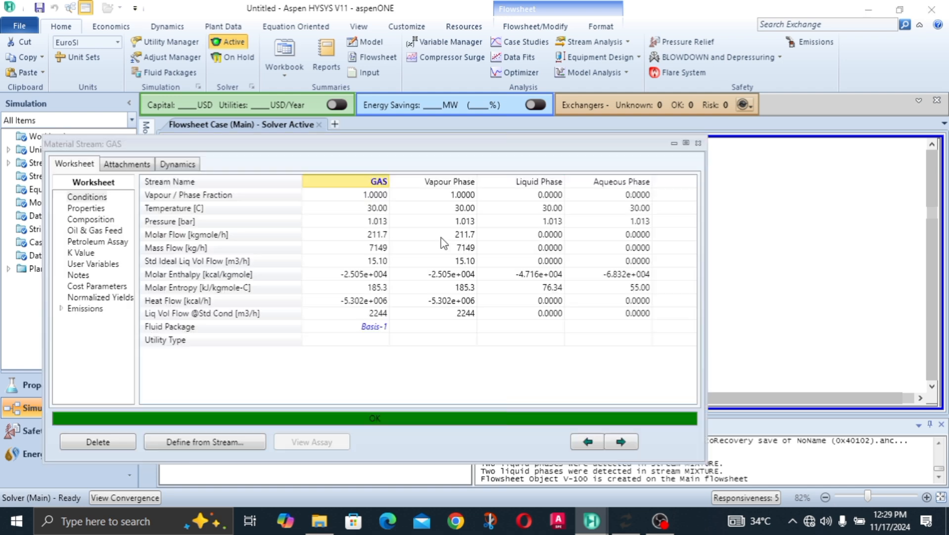
left_click(376, 236)
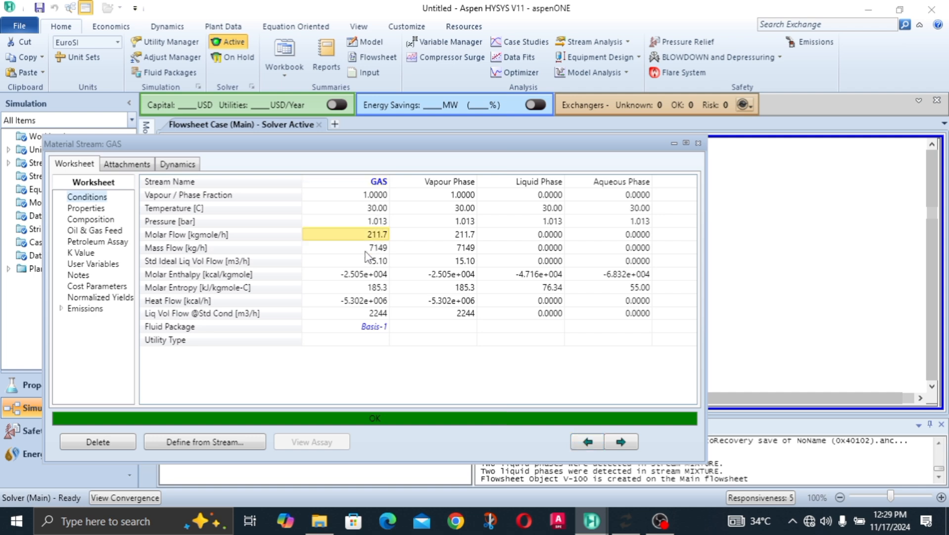
mouse_move(365, 256)
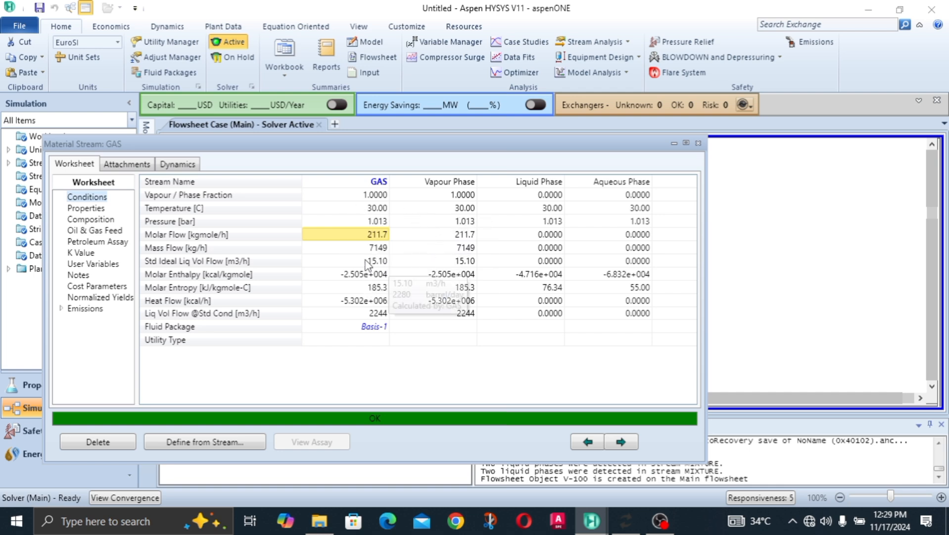
left_click(88, 219)
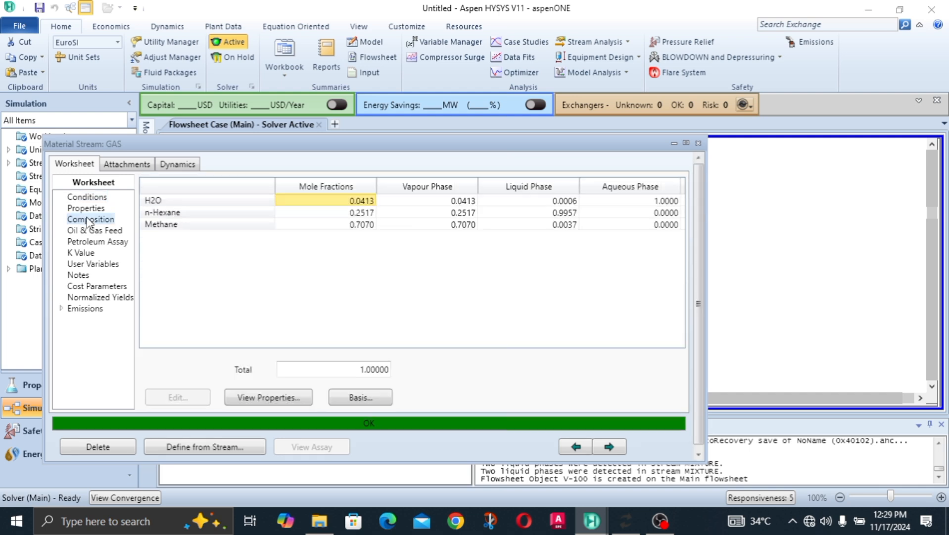
left_click(370, 228)
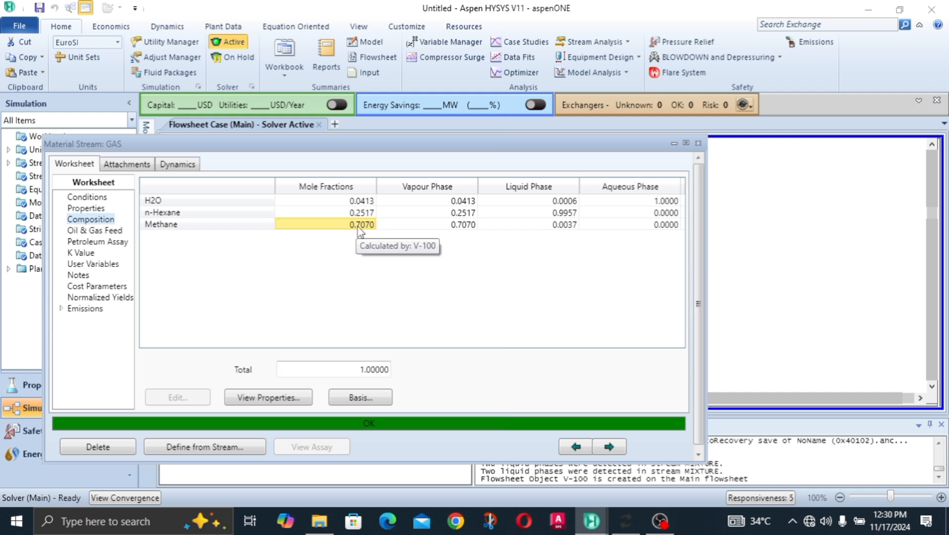
key("Up")
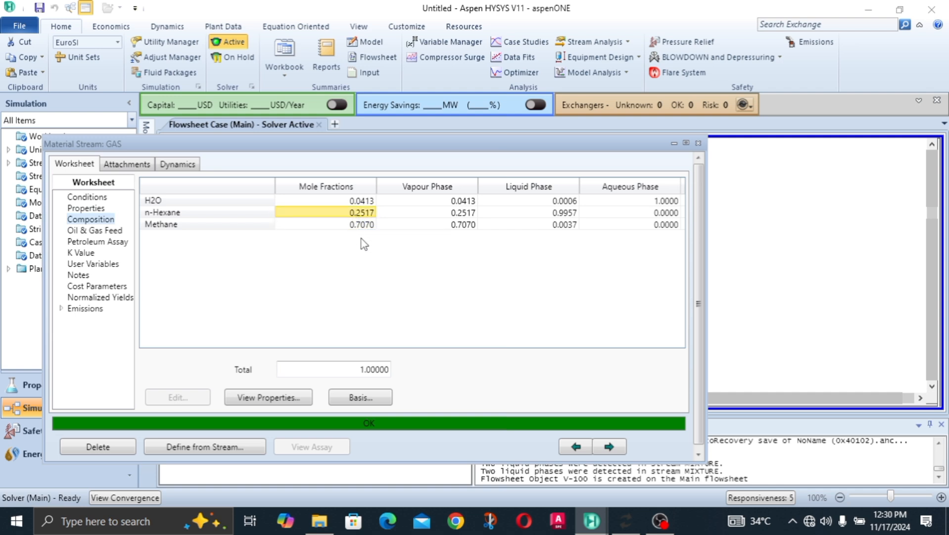
left_click(367, 201)
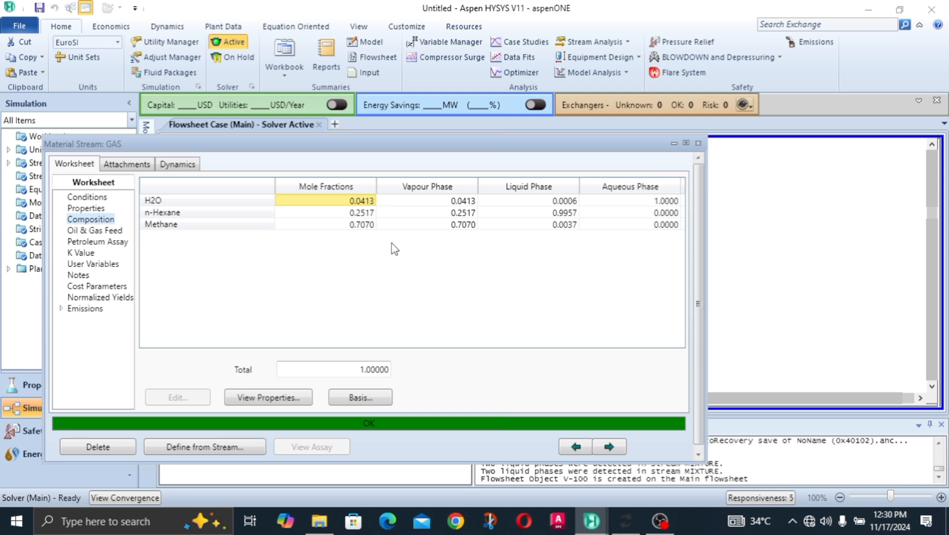
left_click(365, 224)
left_click(363, 213)
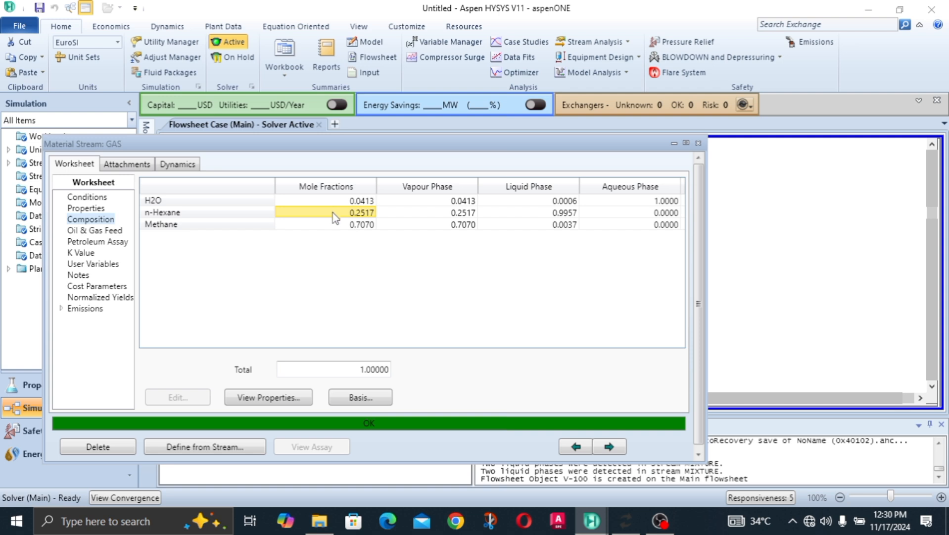
left_click(354, 201)
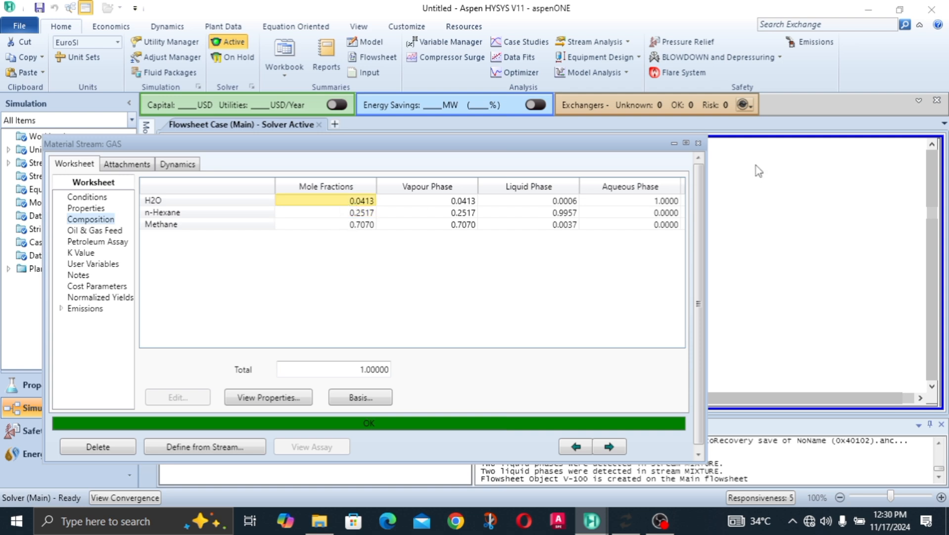
left_click(697, 144)
- Open the OIL stream, examine its molar flow and its methane, water and n-hexane mole fractions, and close it
left_click(461, 284)
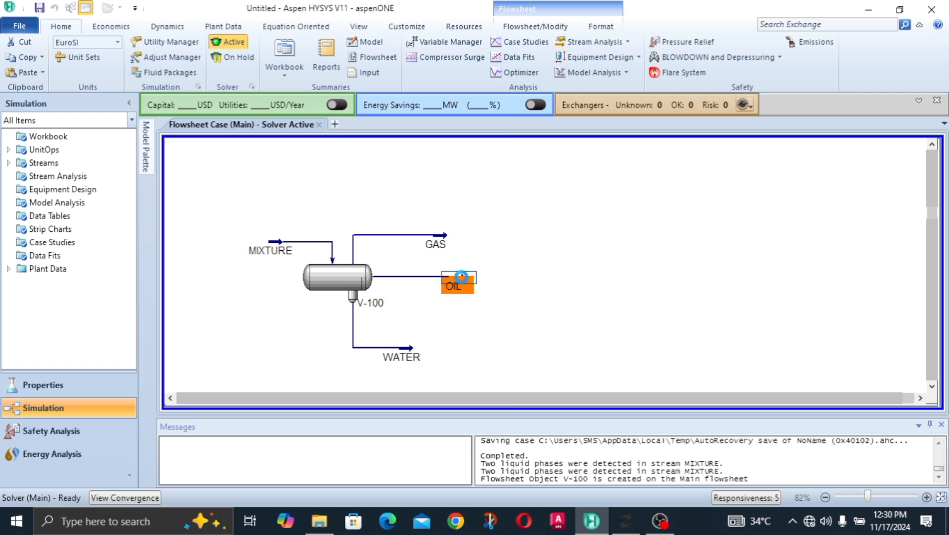
double_click(462, 278)
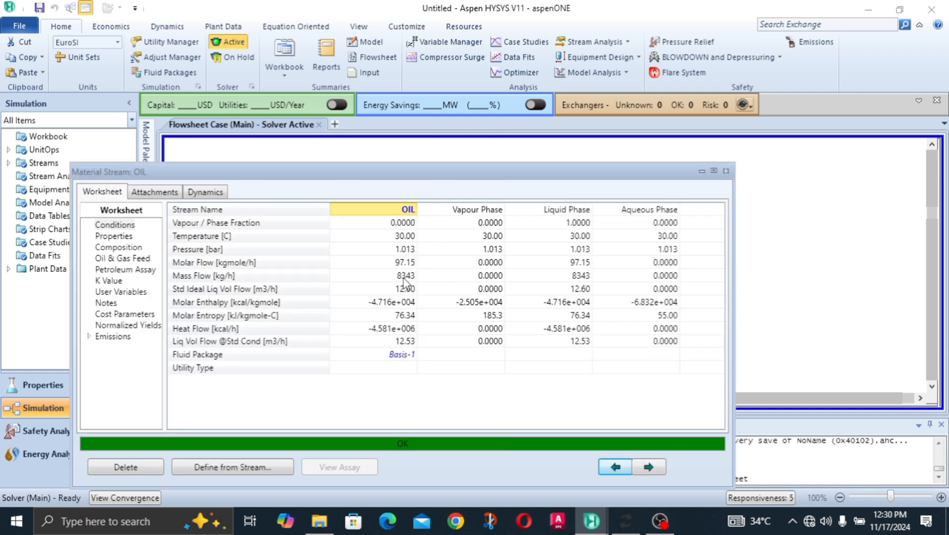
left_click(406, 263)
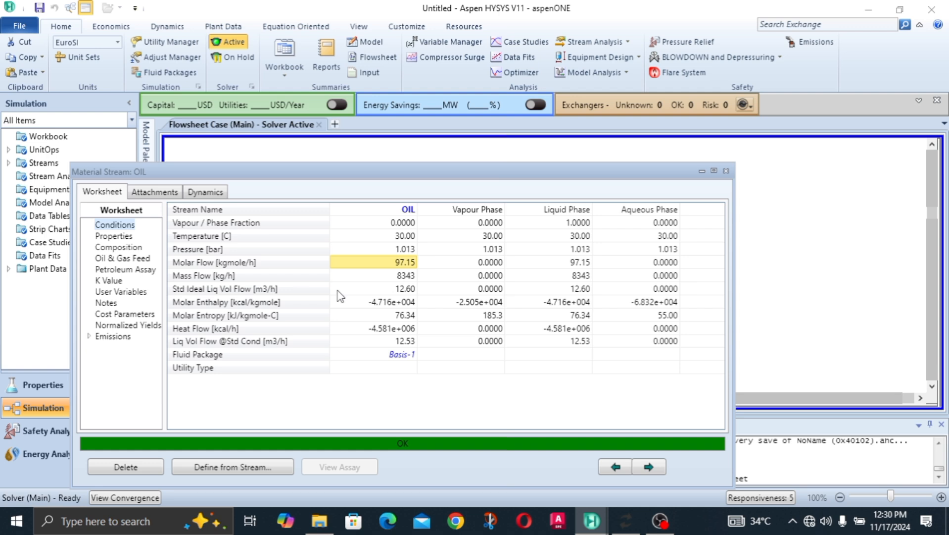
mouse_move(405, 268)
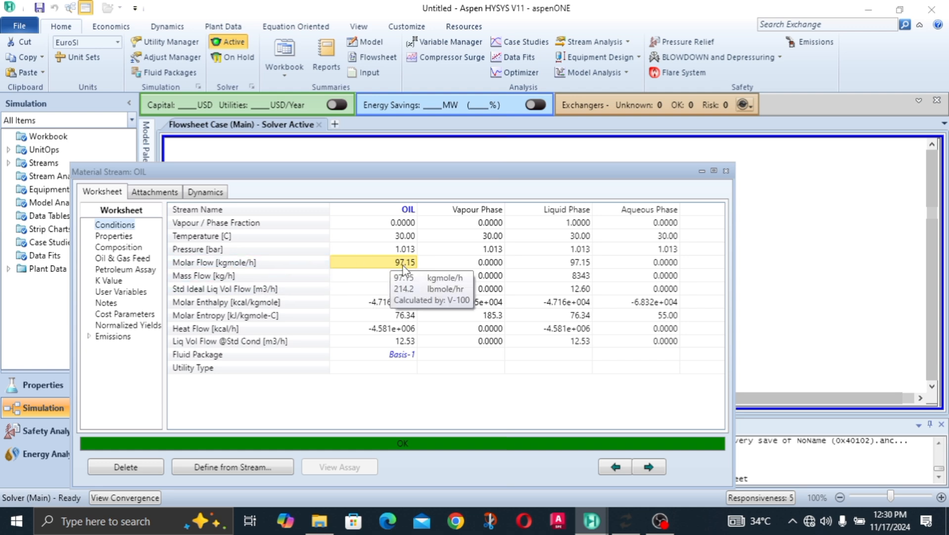
left_click(131, 247)
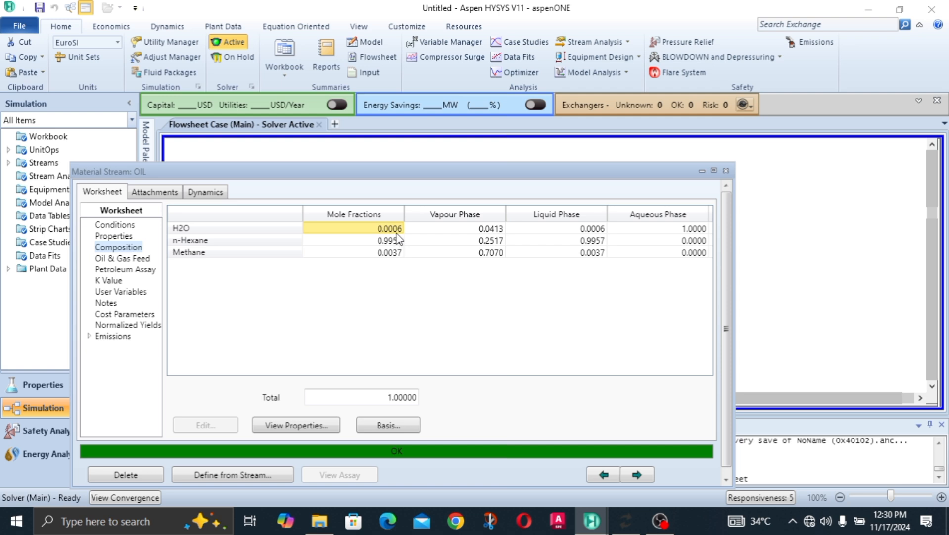
mouse_move(399, 239)
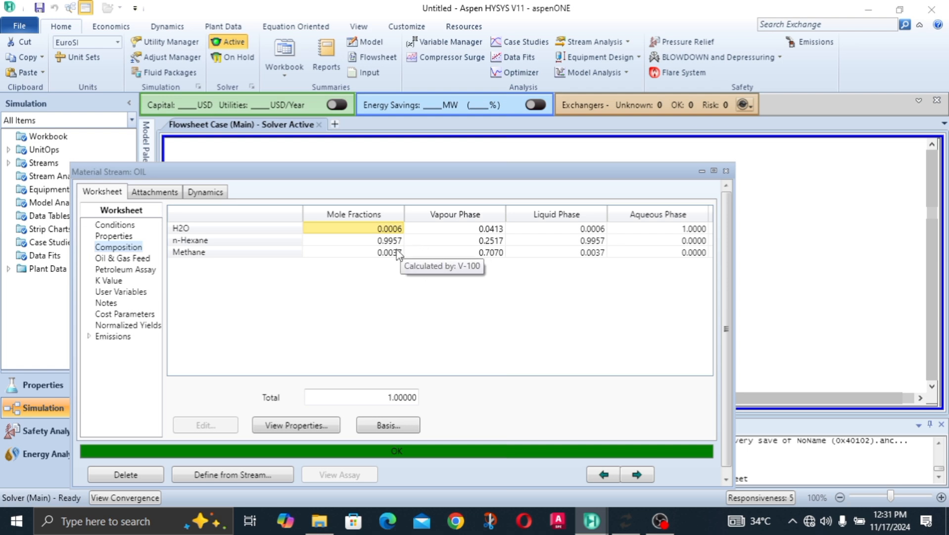
left_click(383, 257)
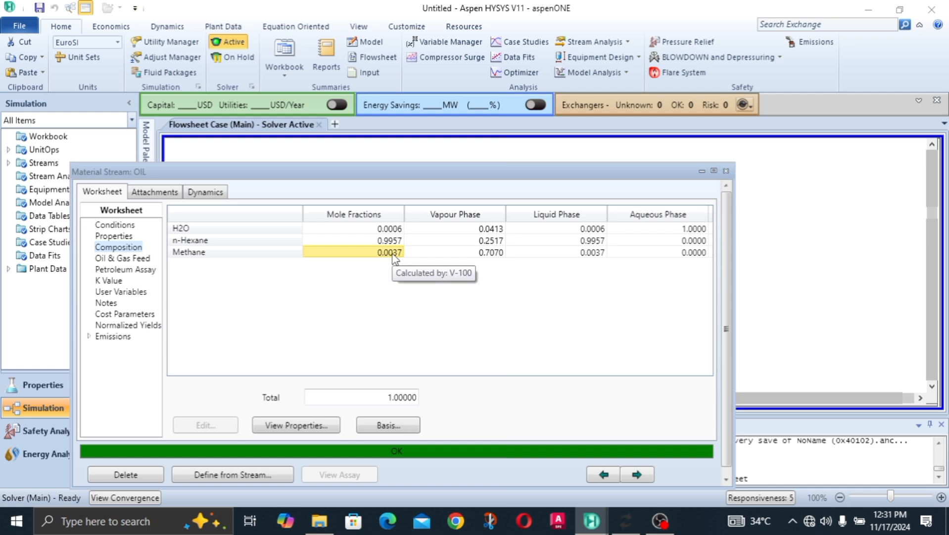
left_click(388, 229)
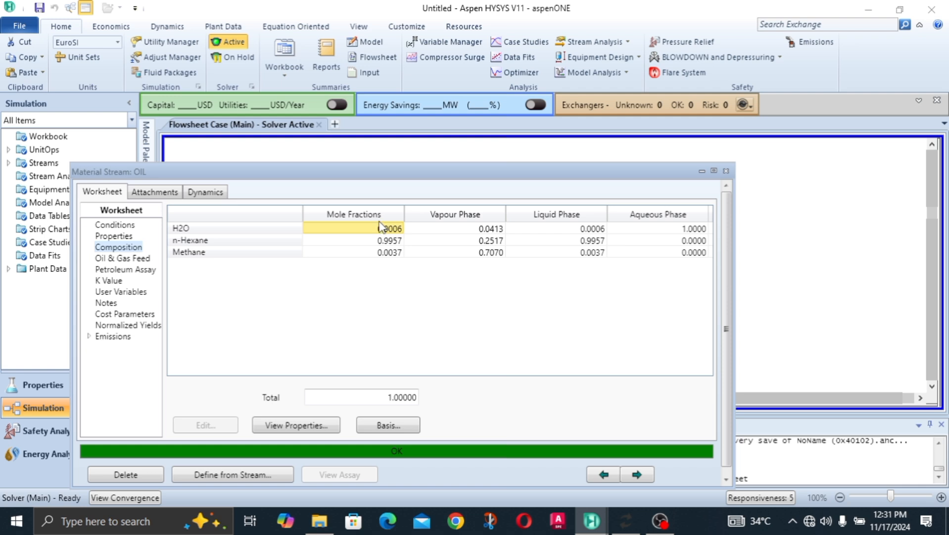
left_click(398, 243)
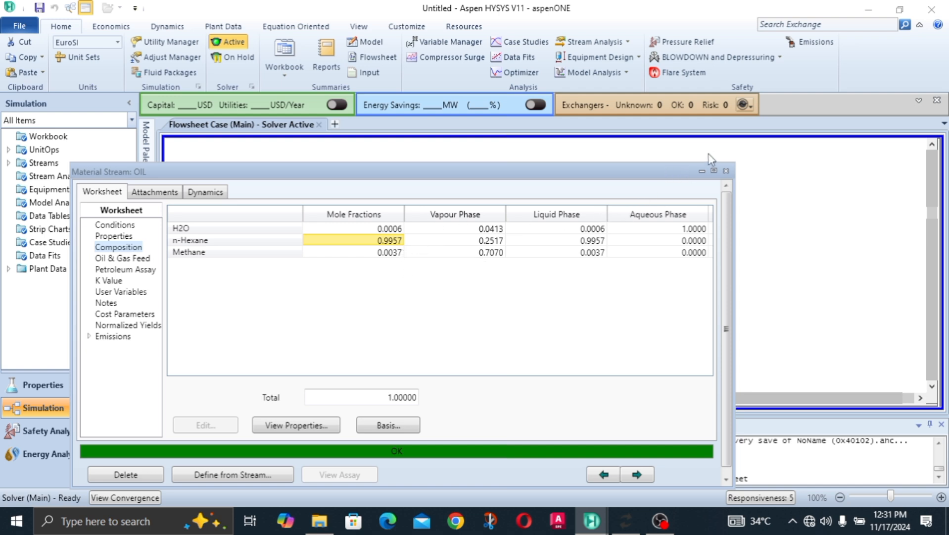
left_click(726, 171)
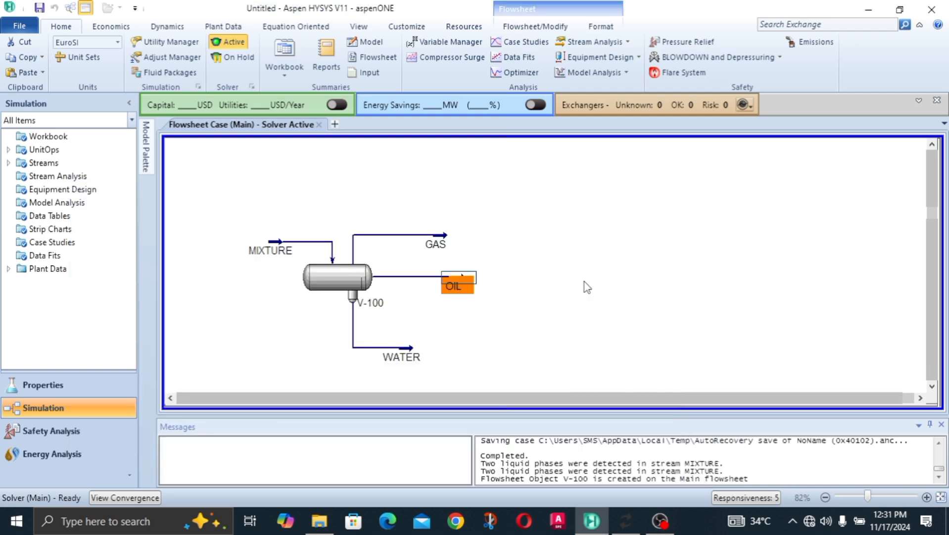
- Open the WATER stream, examine its molar flow and its water, methane and n-hexane mole fractions, and close it
double_click(406, 353)
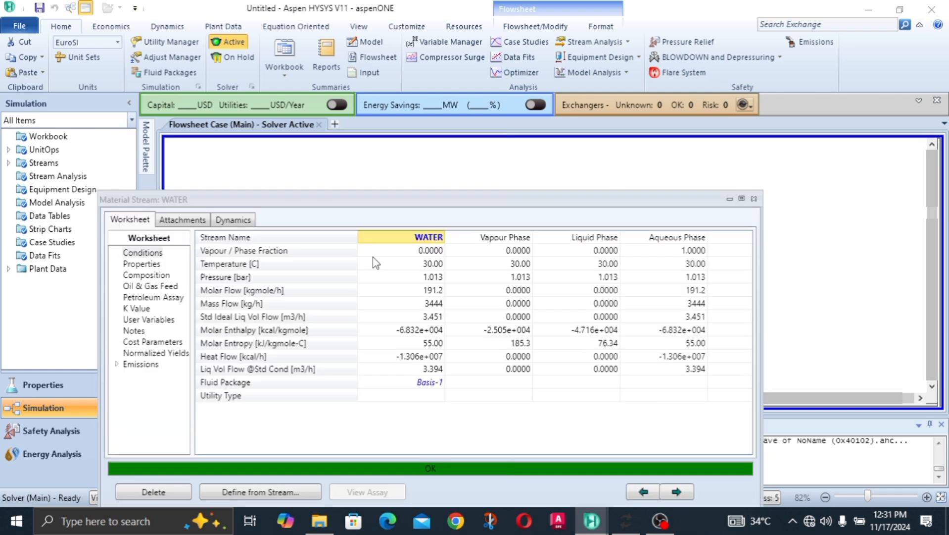
left_click(434, 292)
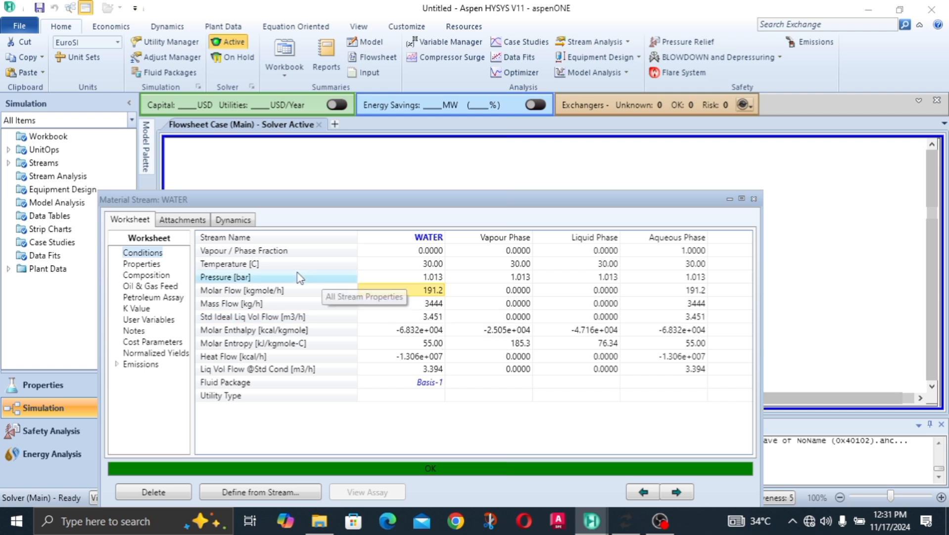
left_click(148, 276)
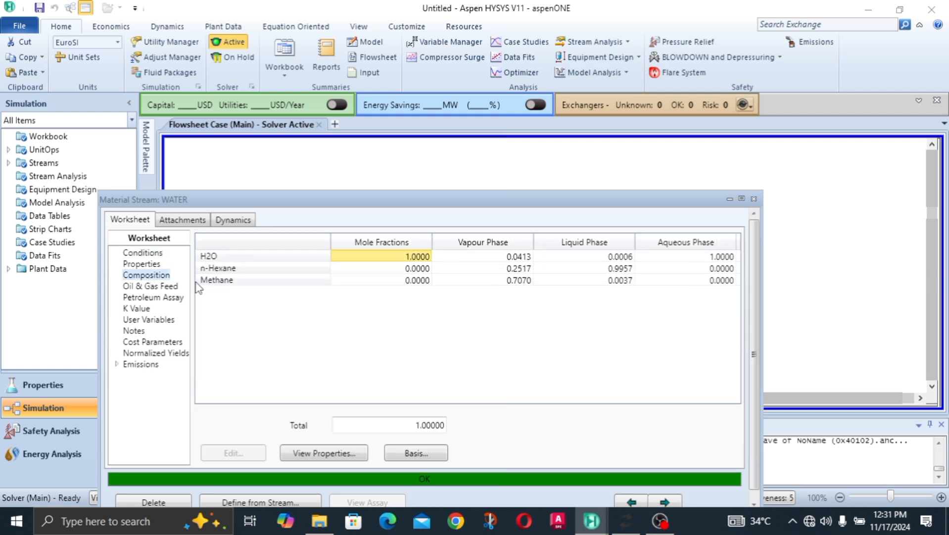
left_click(422, 280)
left_click(422, 268)
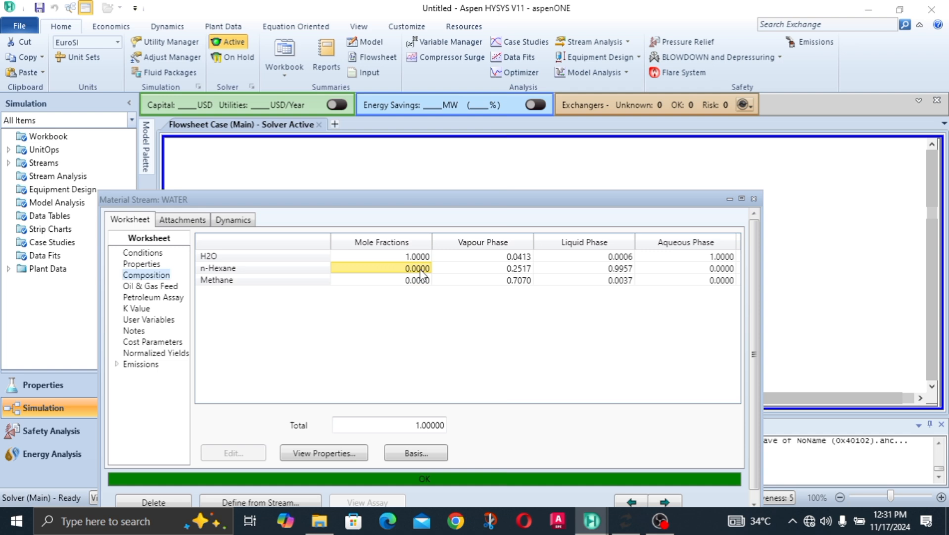
left_click(754, 199)
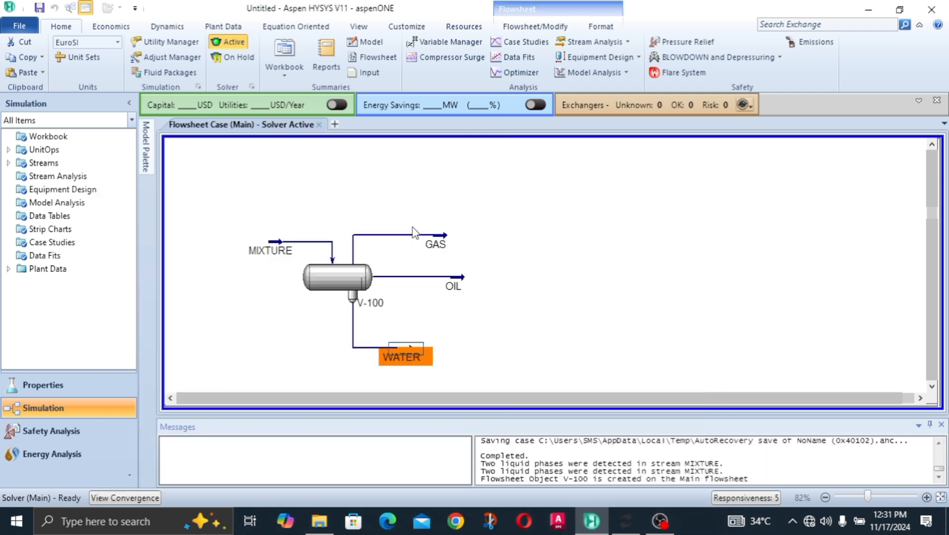
- Tidy the flowsheet by moving GAS and WATER further out from separator V-100, roughly in line with OIL, and raising MIXTURE slightly
left_click(461, 243)
left_click_drag(462, 242, 471, 244)
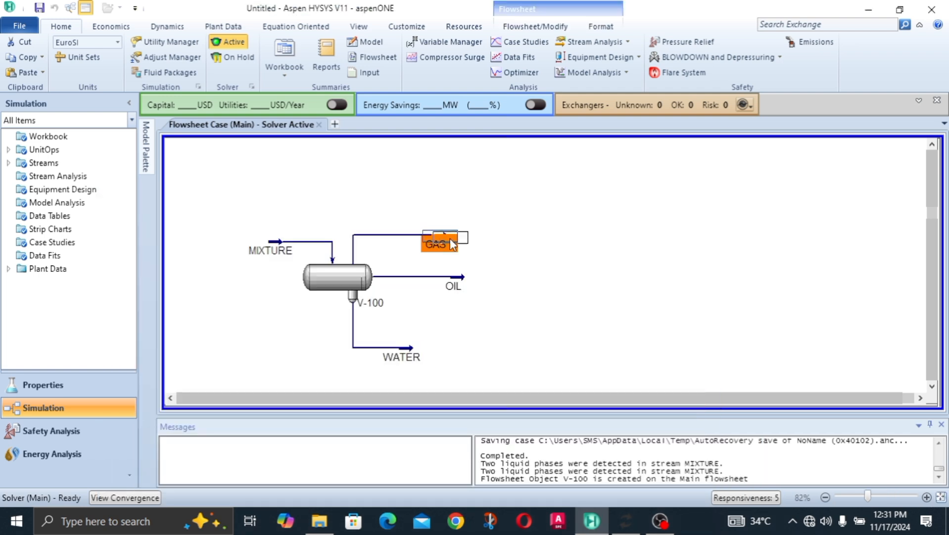
left_click(540, 317)
left_click(453, 290)
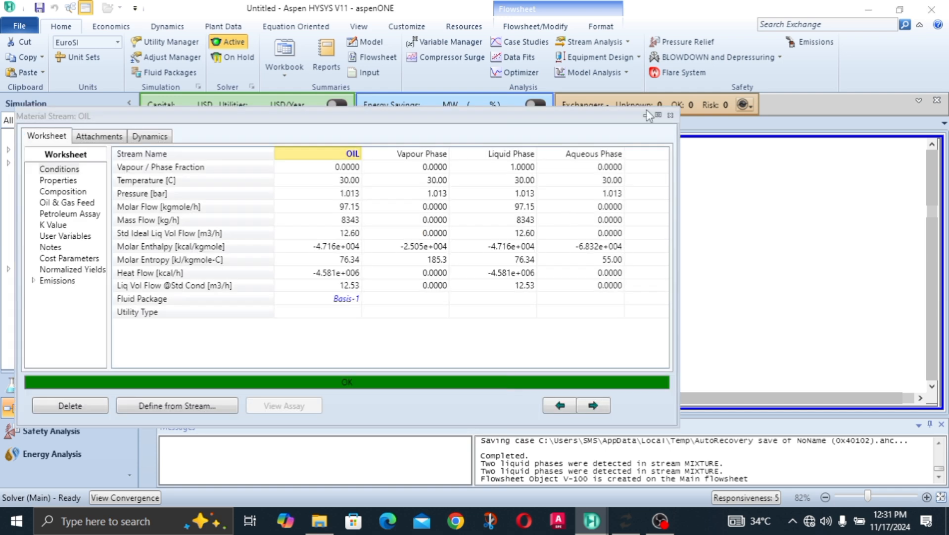
left_click(669, 116)
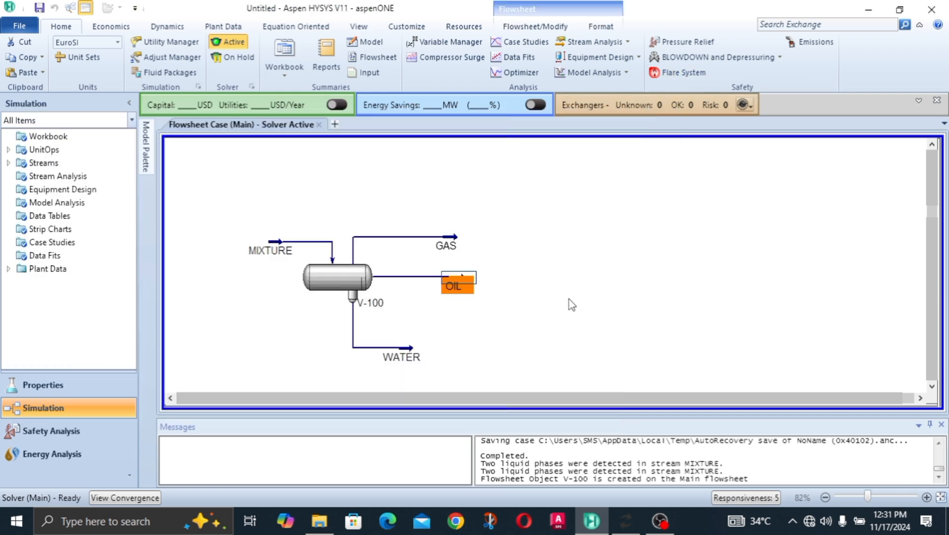
left_click_drag(404, 356, 443, 360)
left_click(478, 307)
left_click_drag(281, 249, 274, 230)
left_click(343, 204)
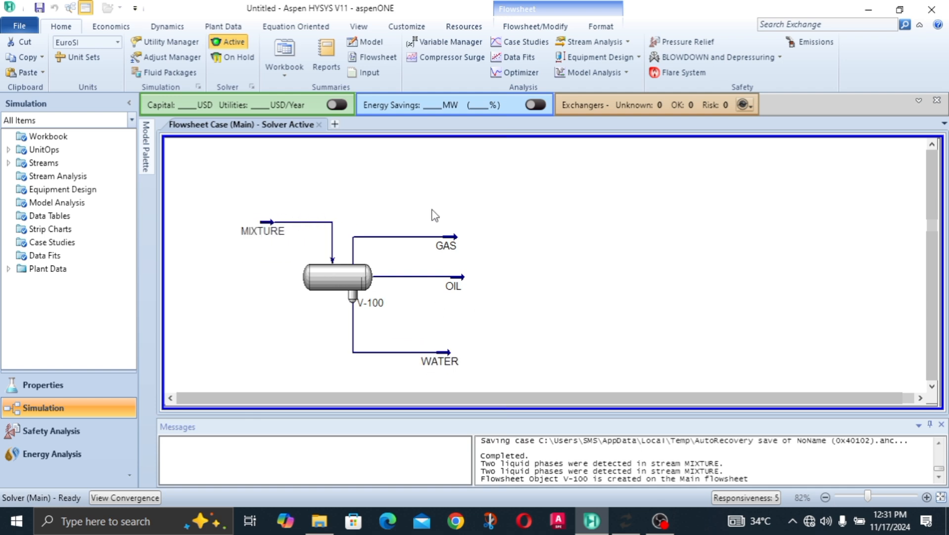
- Reopen the GAS stream, review its conditions across the vapour, liquid and aqueous phases, and close it
left_click(448, 246)
double_click(450, 247)
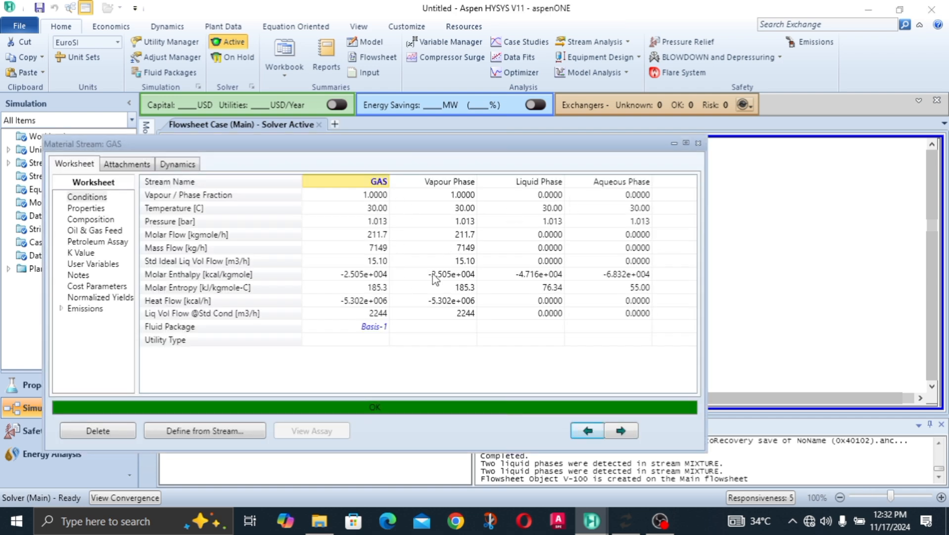
mouse_move(451, 276)
left_click_drag(426, 149, 529, 94)
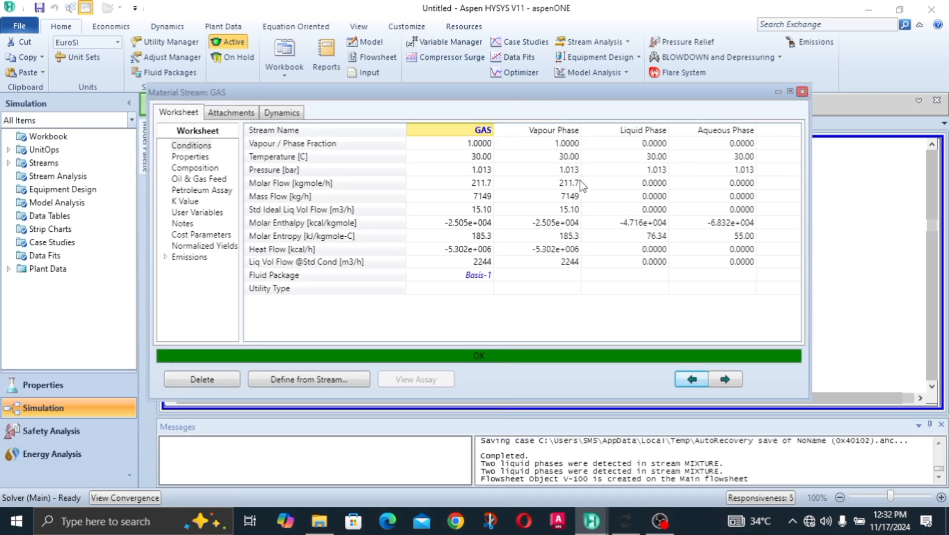
left_click(802, 91)
left_click(267, 232)
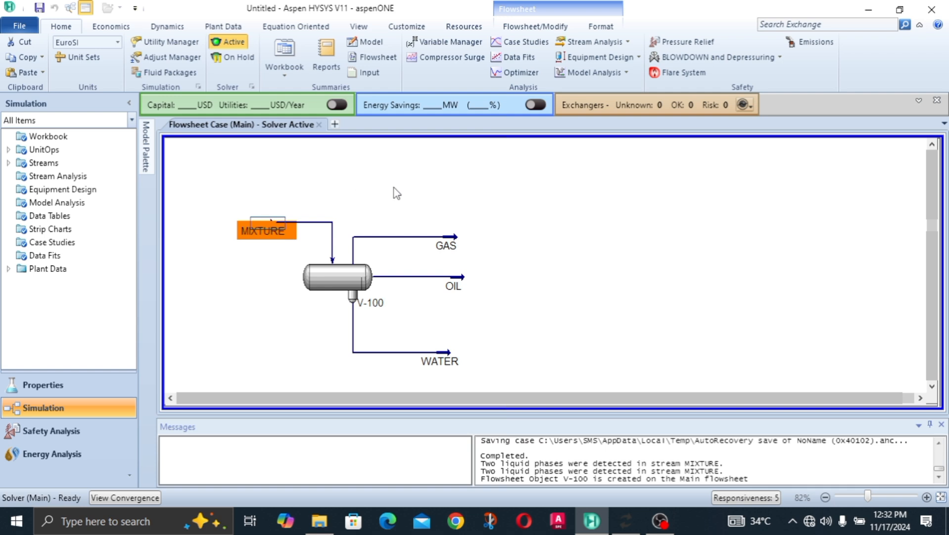
left_click(459, 243)
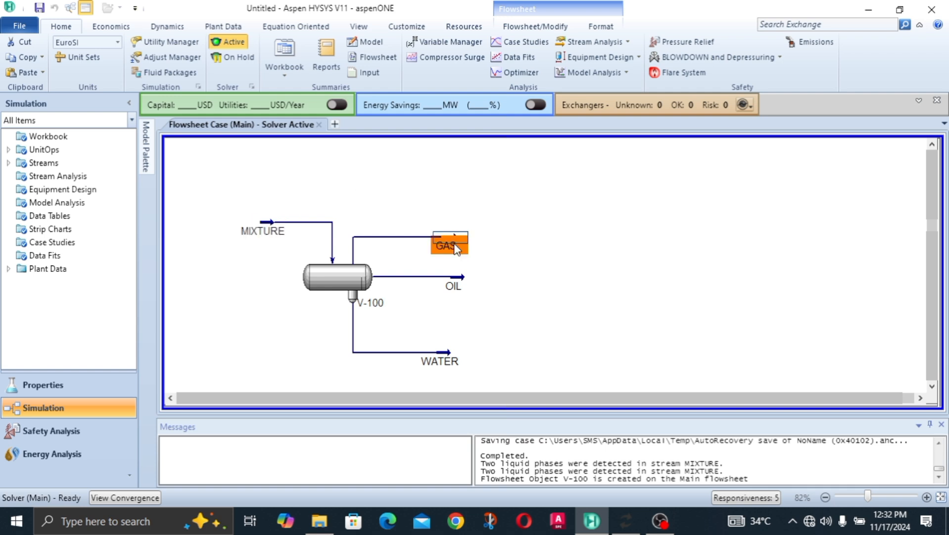
left_click(461, 286)
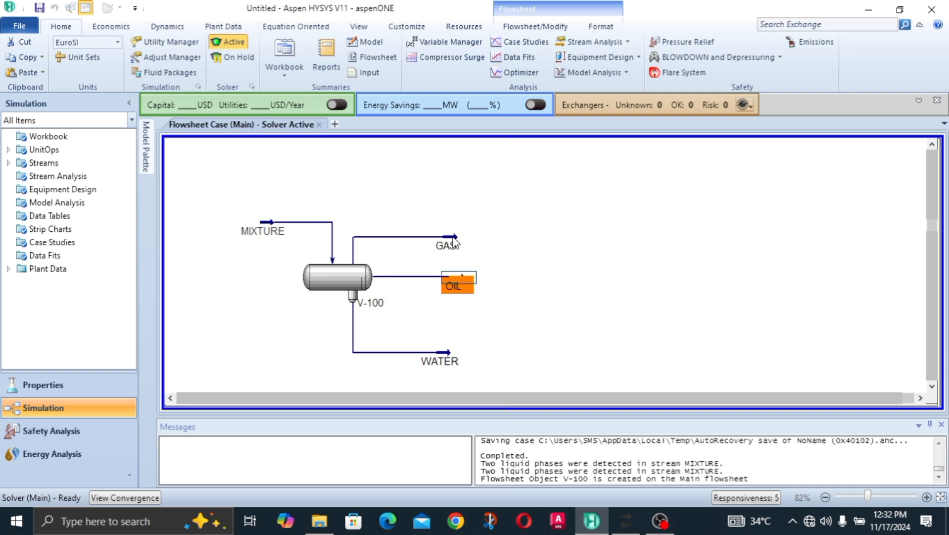
left_click(454, 246)
left_click(453, 284)
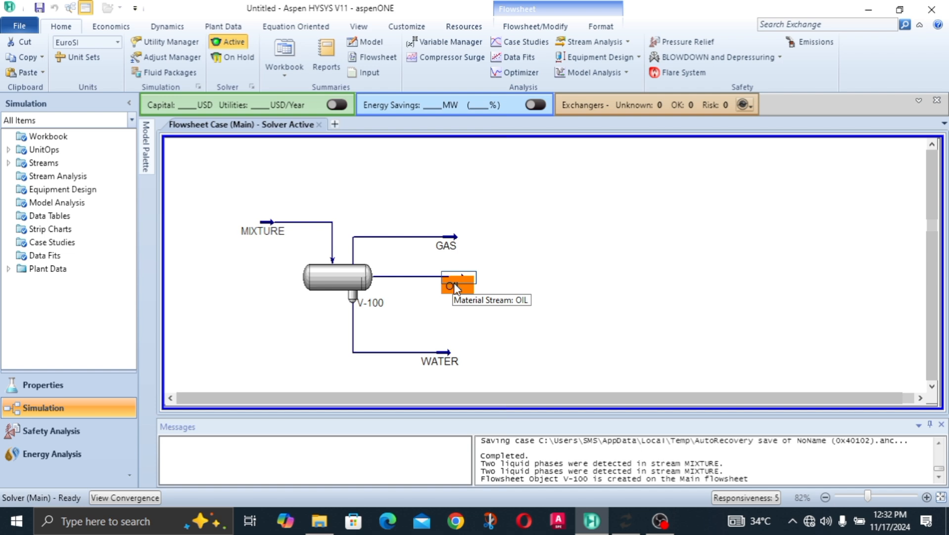
left_click(445, 358)
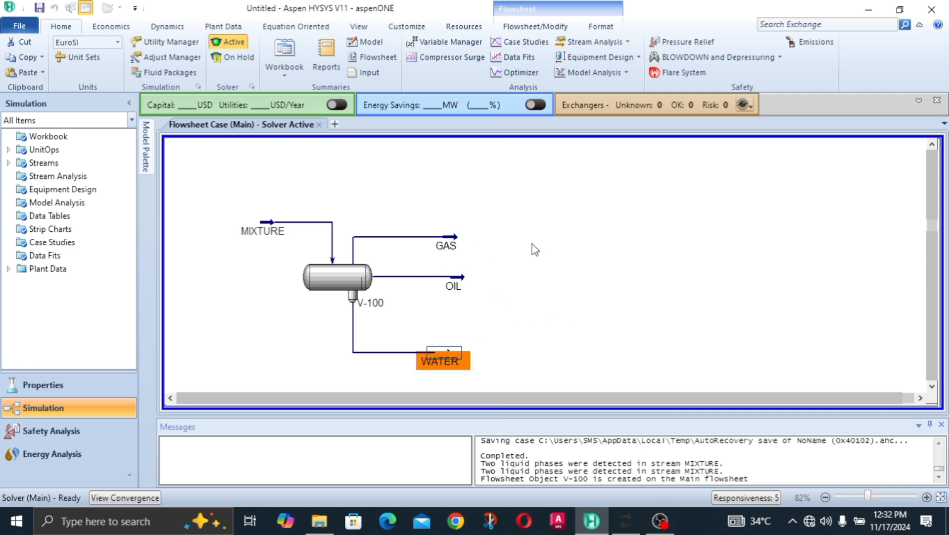
left_click(266, 233)
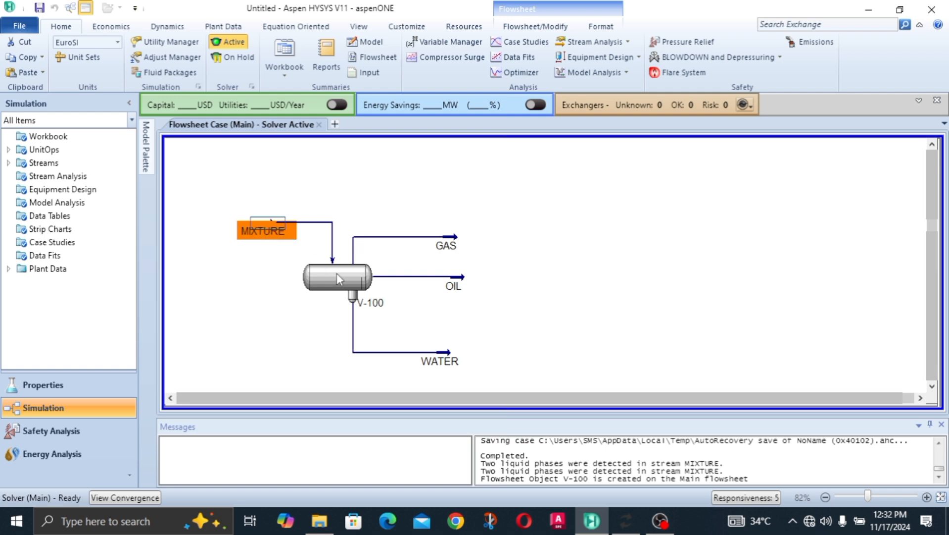
left_click(337, 274)
left_click(592, 280)
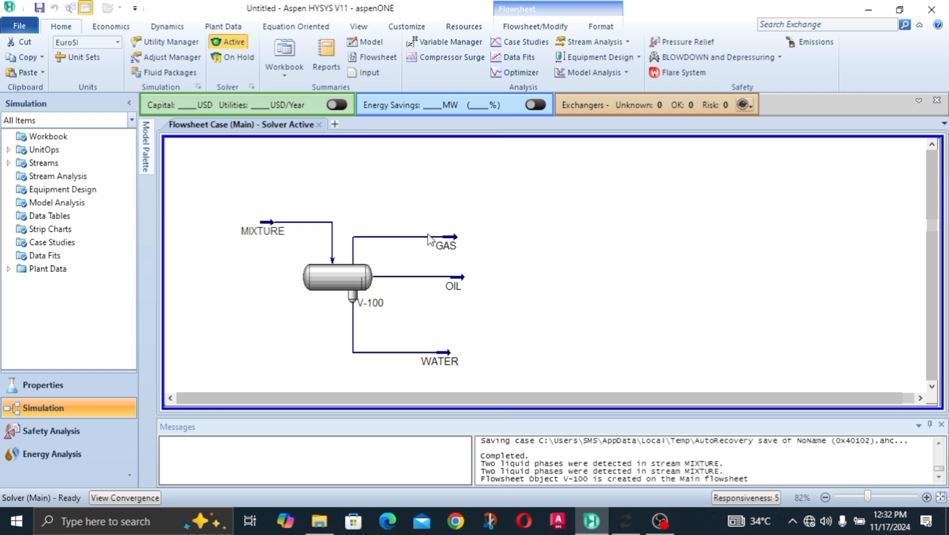
left_click(457, 237)
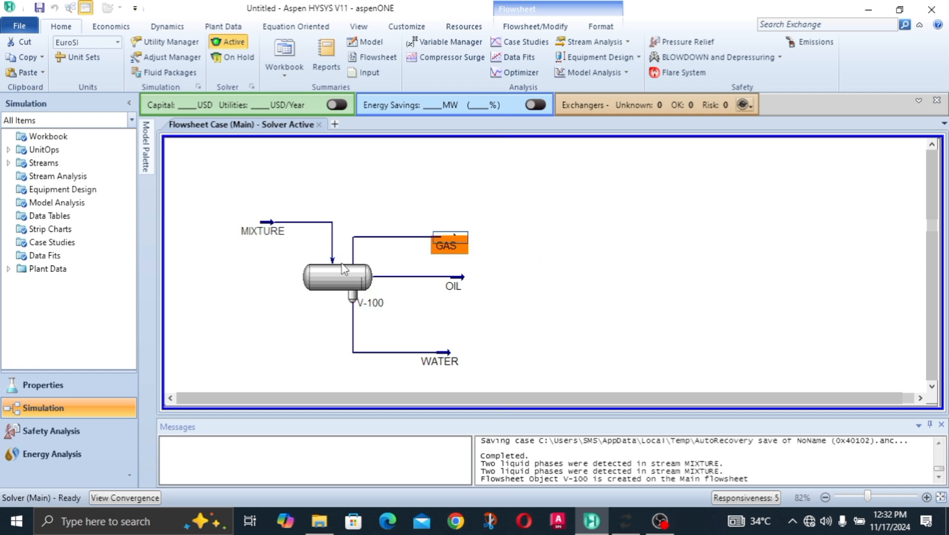
- Move the MIXTURE stream higher and slightly farther left of separator V-100 on the flowsheet
left_click(381, 195)
left_click_drag(257, 193, 258, 193)
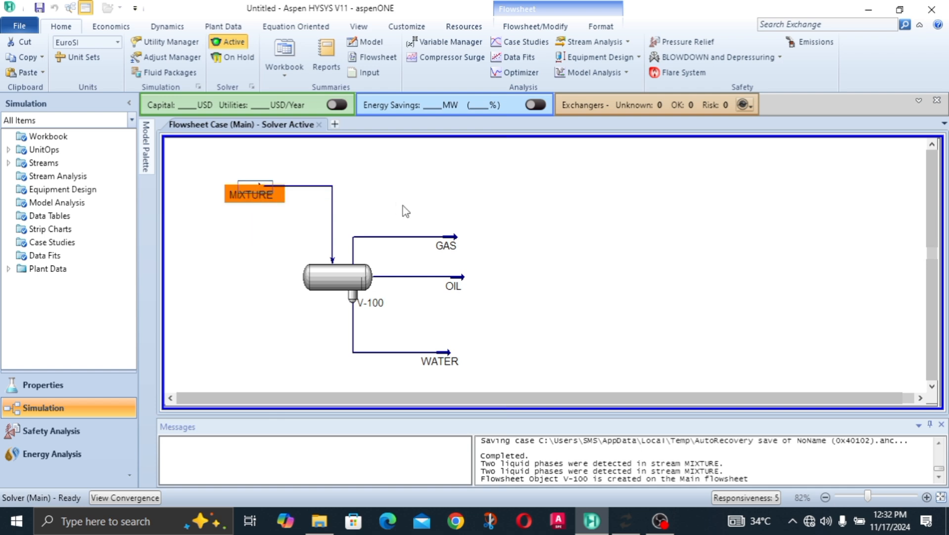
left_click(406, 211)
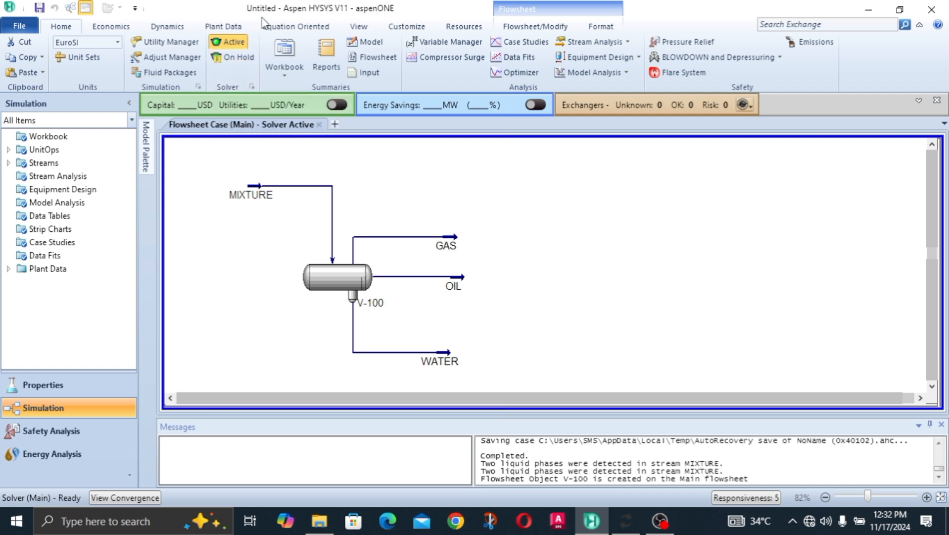
- Review the conditions of the MIXTURE feed stream, including its vapour fraction, and close its window
left_click(253, 194)
double_click(252, 194)
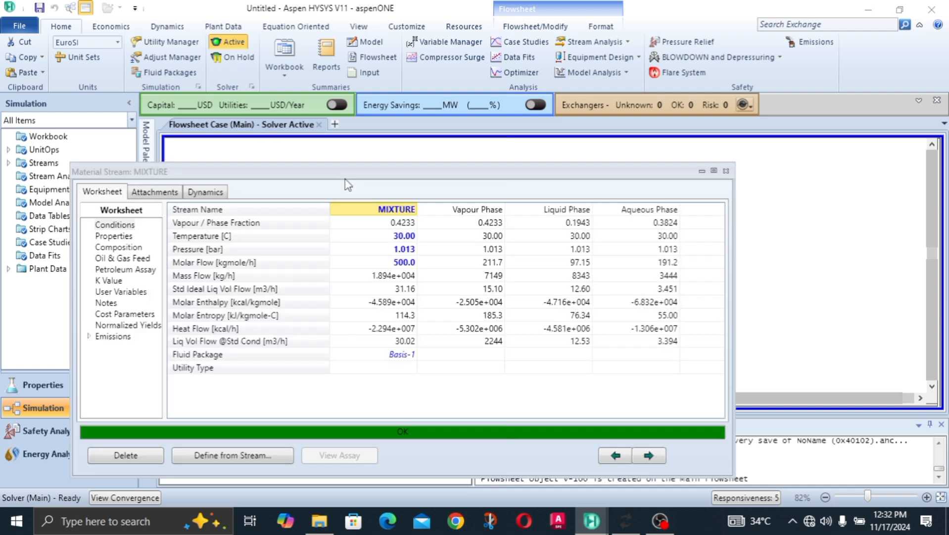
left_click(413, 227)
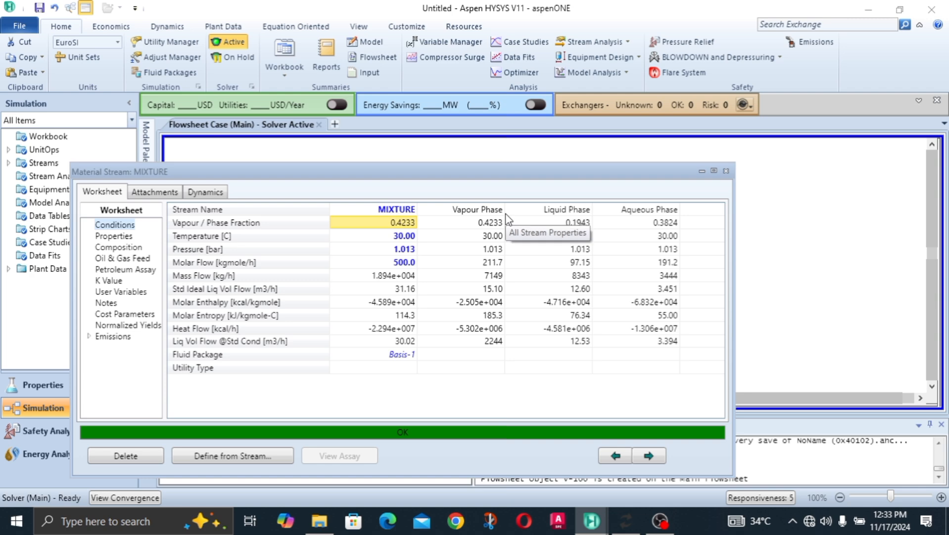
left_click(726, 171)
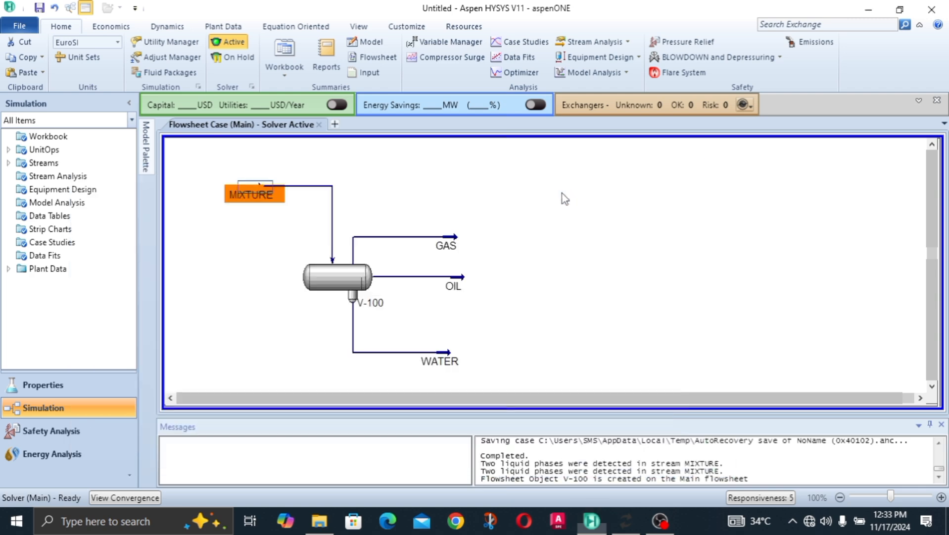
- Examine the GAS stream's composition, checking the methane, n-hexane and water mole fractions, and close its window
left_click(451, 246)
double_click(450, 237)
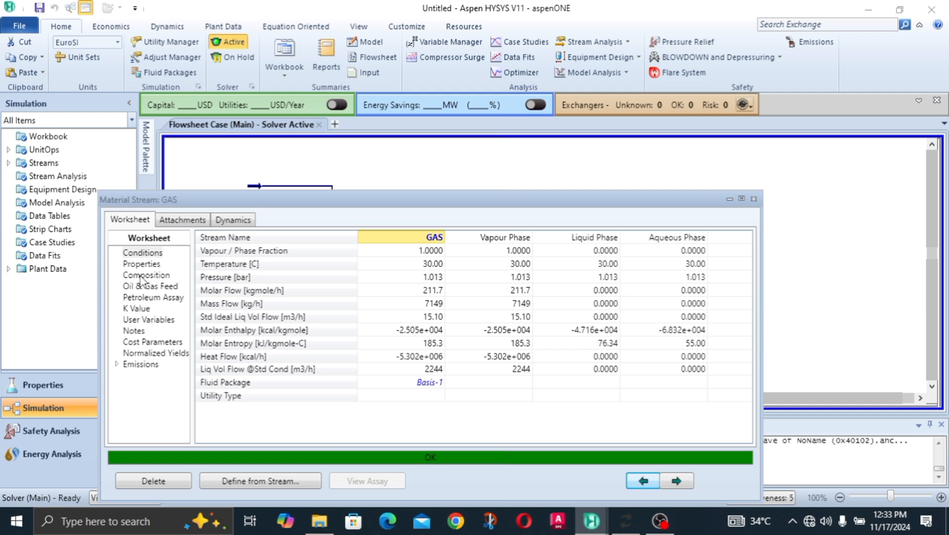
left_click(140, 276)
left_click(415, 281)
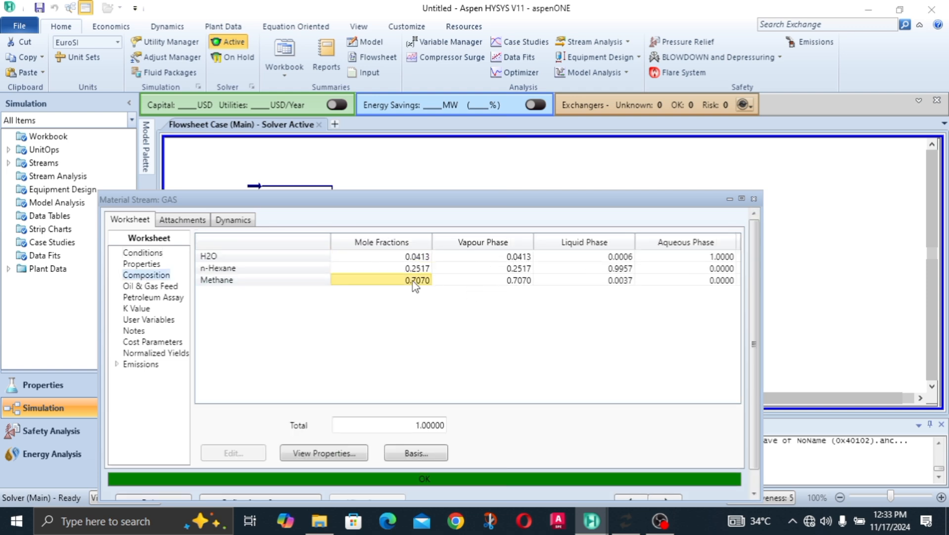
key("Up")
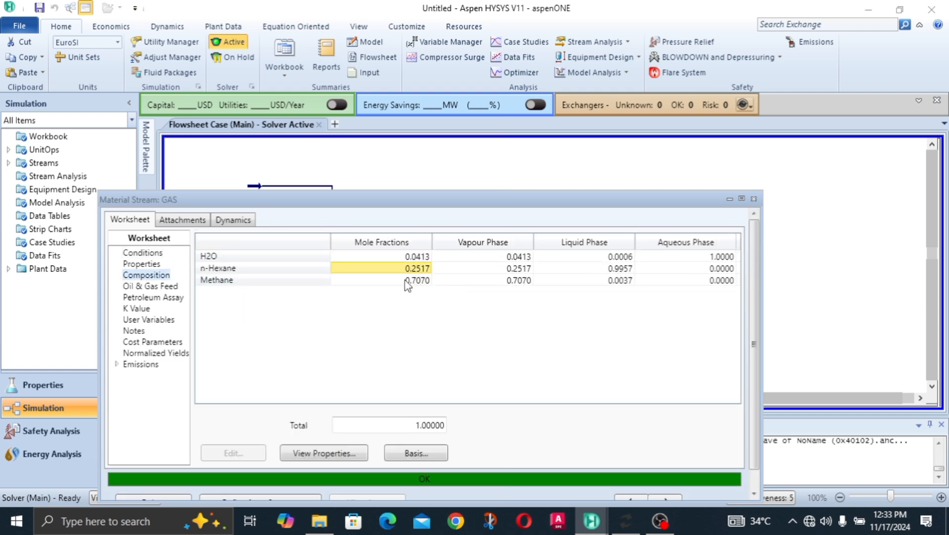
key("Up")
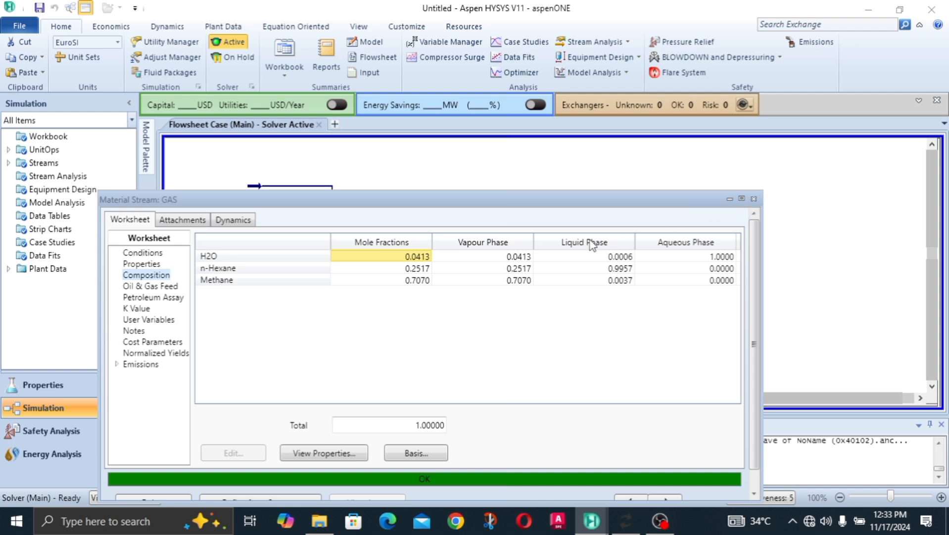
left_click(754, 199)
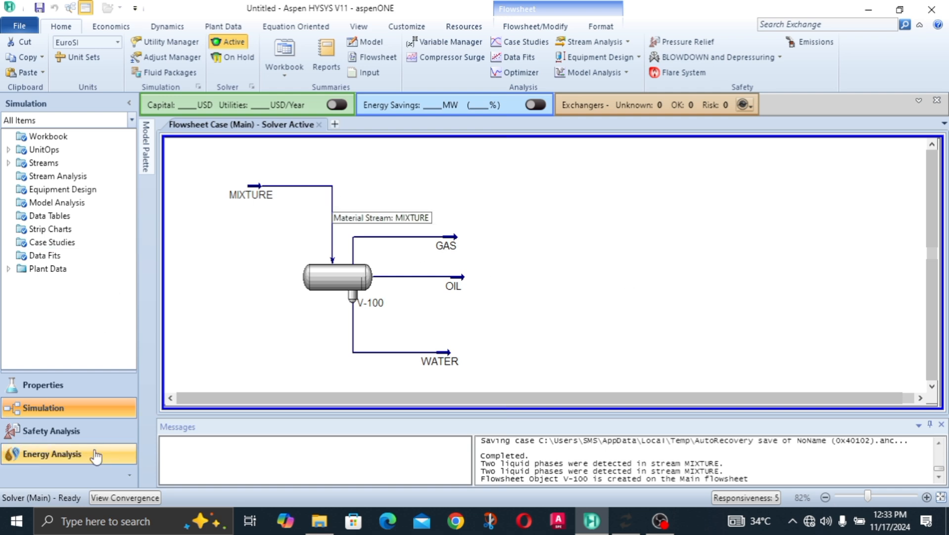
- Put the solver on hold and break the MIXTURE stream's connection to separator V-100, moving the stream away from the vessel
left_click(170, 398)
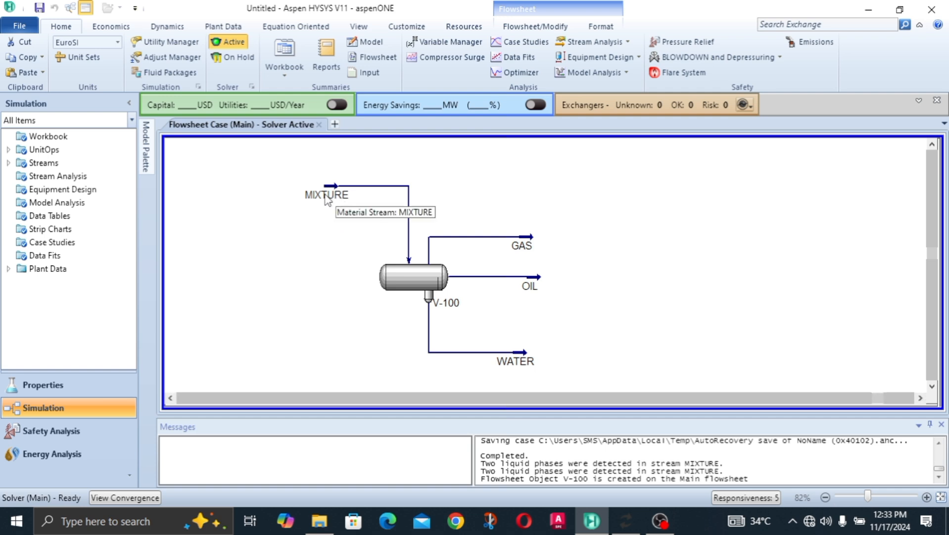
left_click_drag(317, 195, 281, 194)
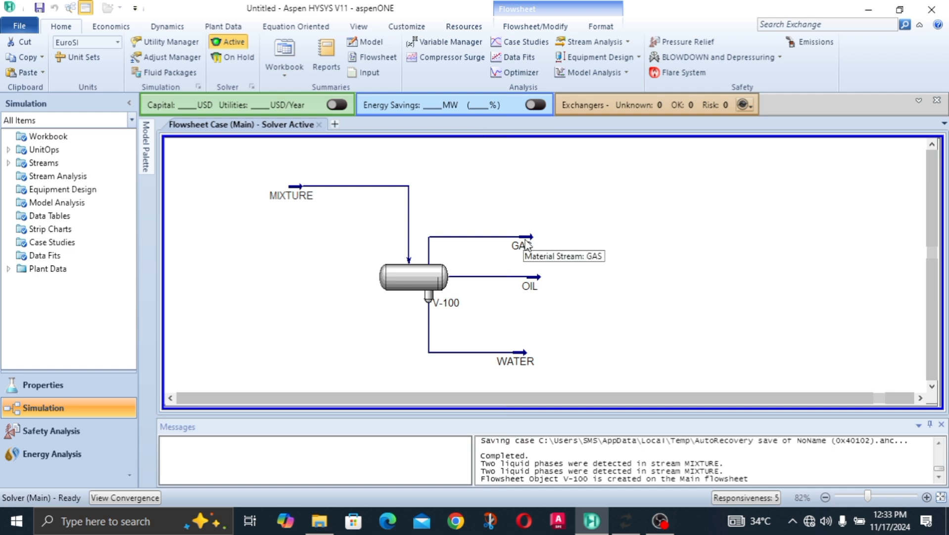
left_click(233, 59)
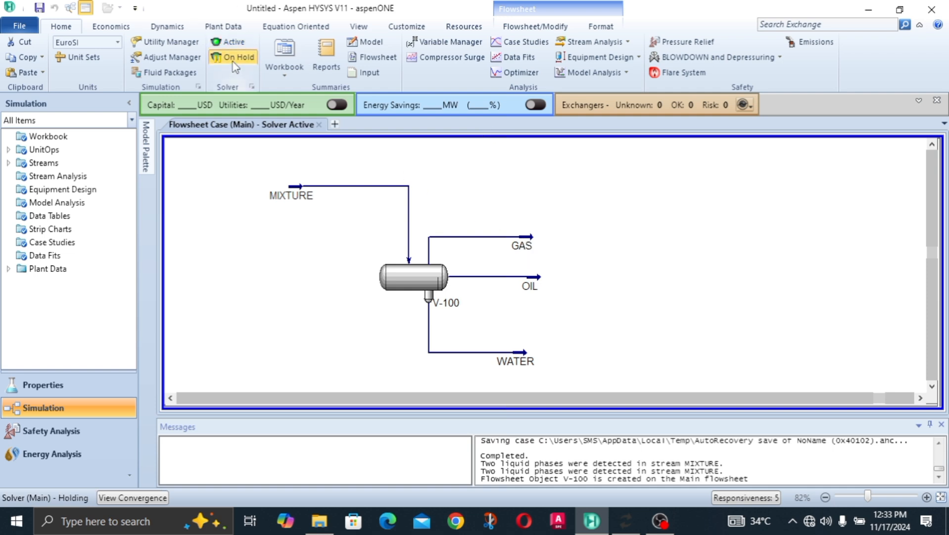
right_click(410, 216)
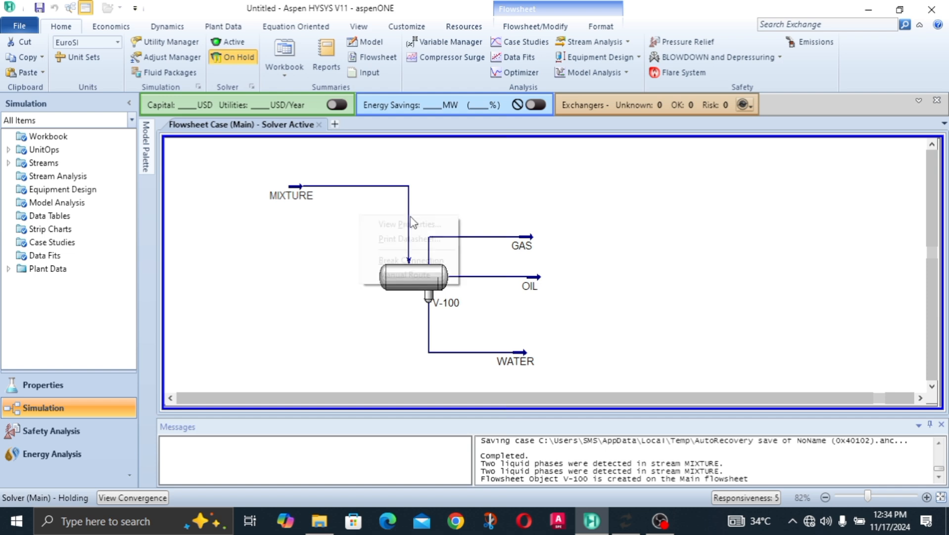
left_click(414, 260)
left_click_drag(313, 192, 265, 219)
- Add a cooler to the flowsheet above separator V-100
mouse_move(146, 149)
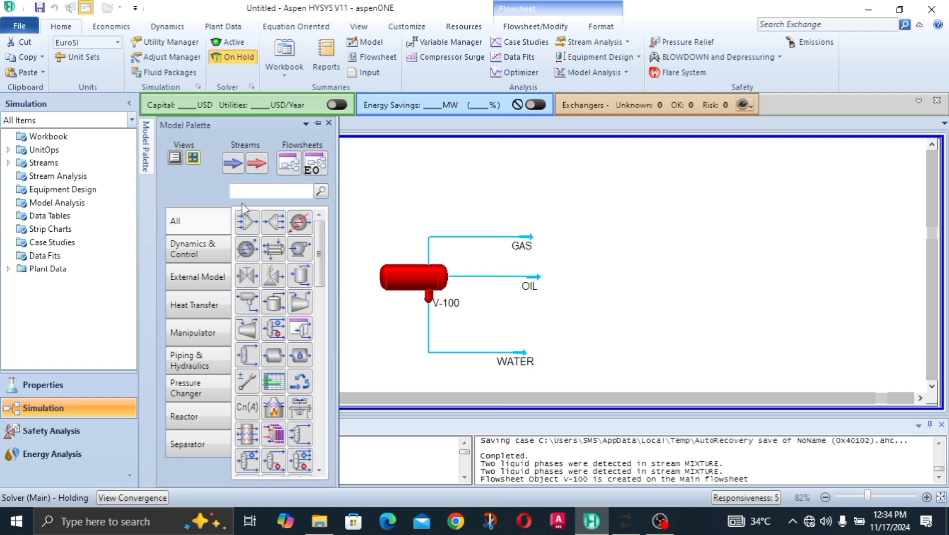
left_click(249, 254)
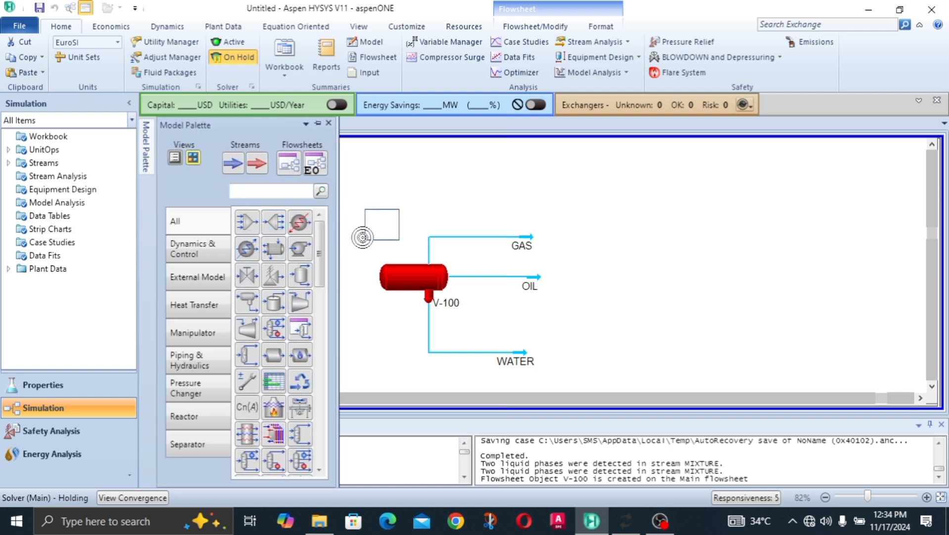
left_click(363, 237)
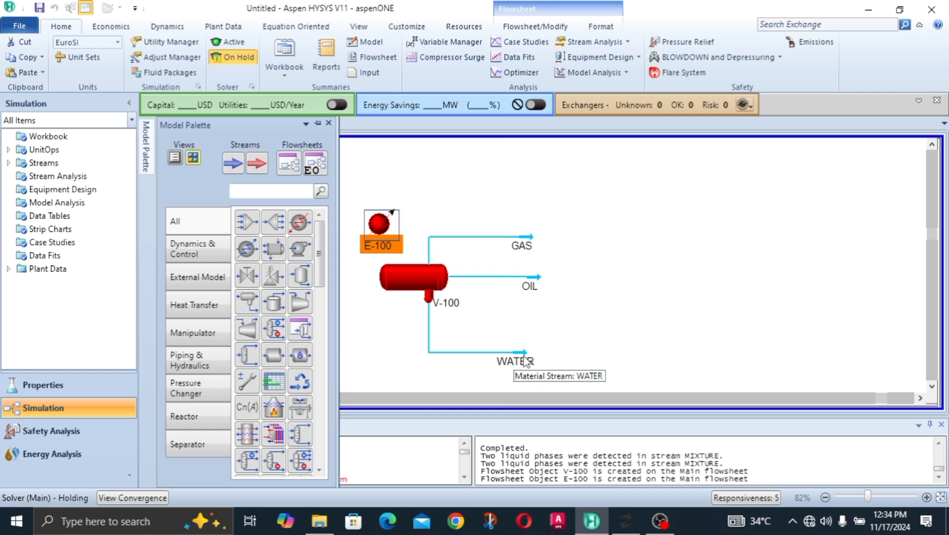
left_click(572, 311)
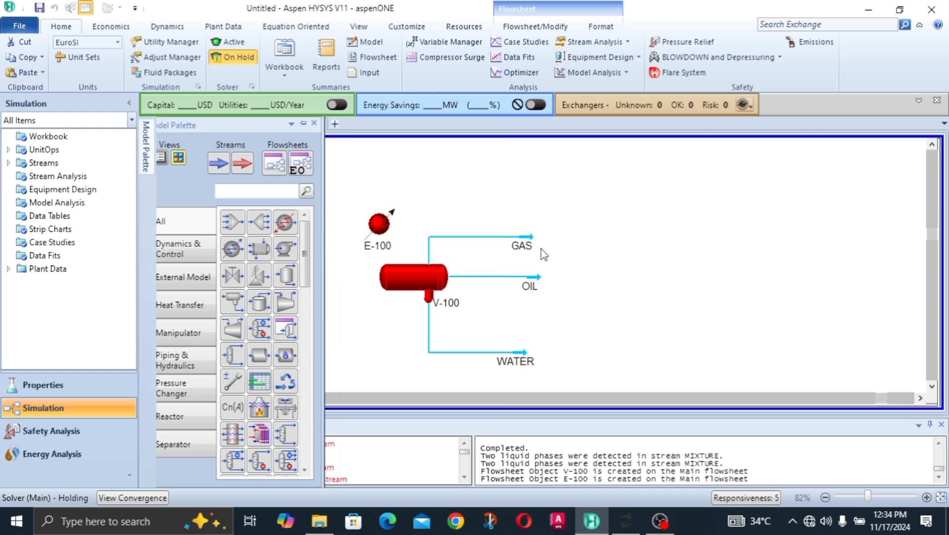
- Recheck the GAS stream's conditions and composition with the separator feed disconnected, and close its window
double_click(521, 242)
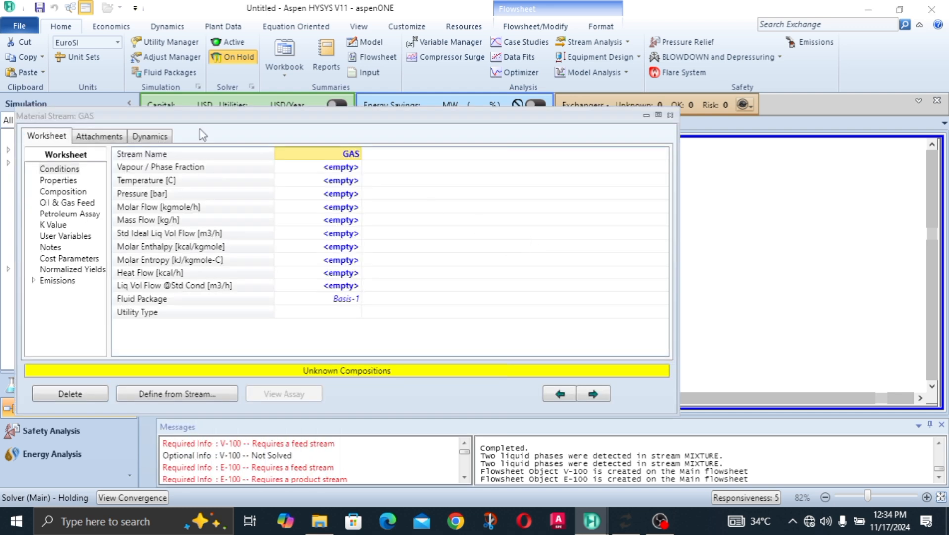
left_click(79, 201)
left_click(78, 192)
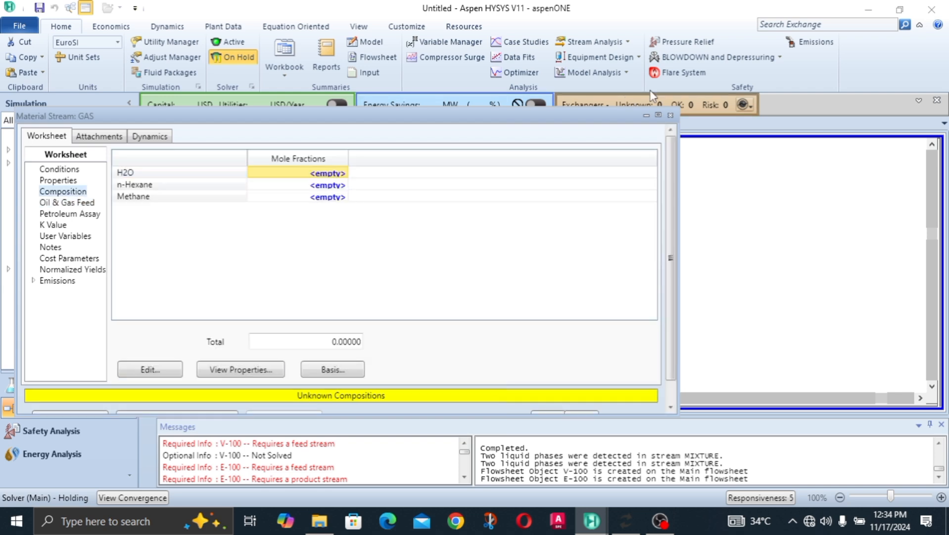
left_click(671, 115)
left_click(671, 214)
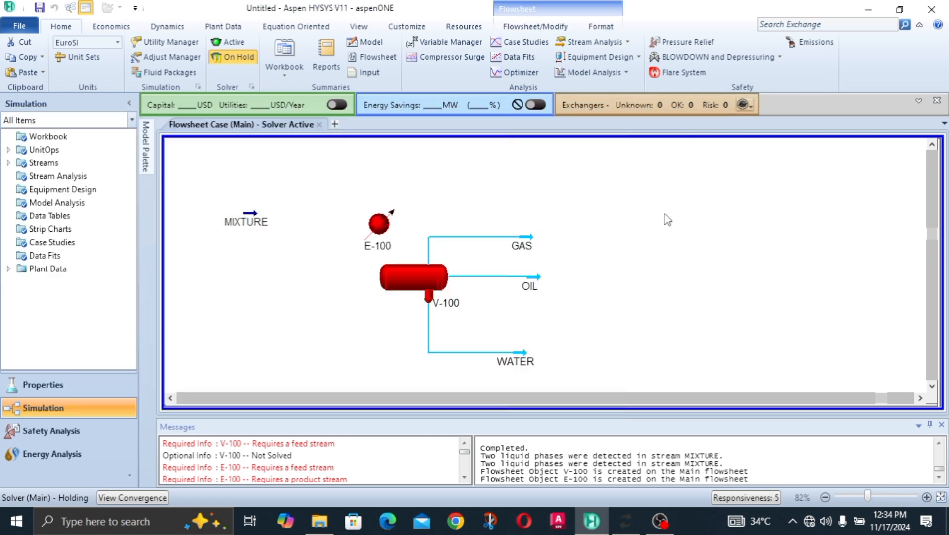
- Reposition cooler E-100 and the MIXTURE stream so they sit side by side upstream of separator V-100
left_click(373, 227)
left_click_drag(315, 223, 312, 219)
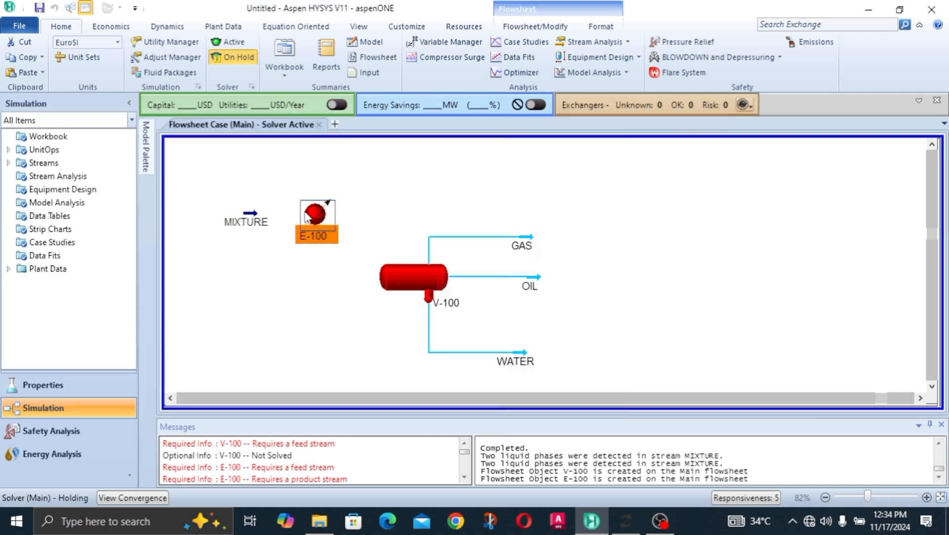
left_click(250, 222)
left_click(313, 178)
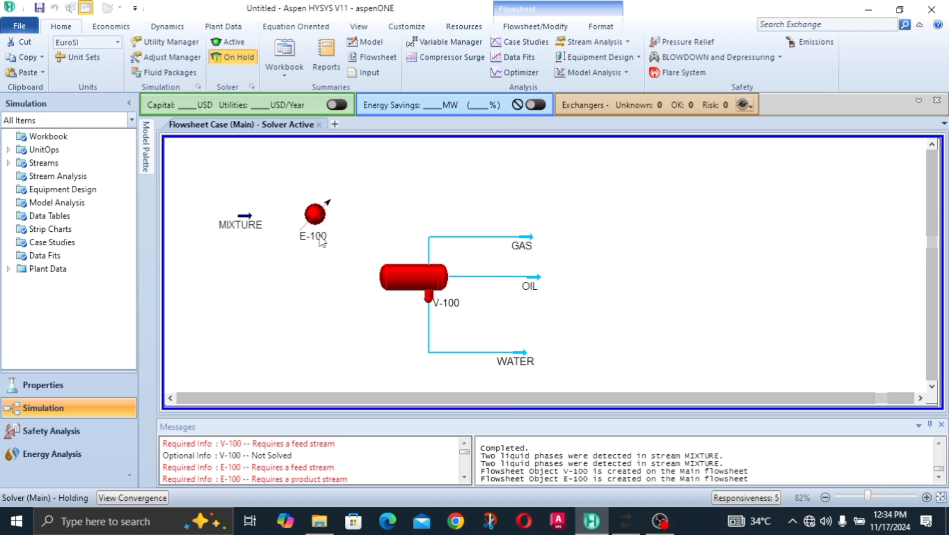
- Connect cooler E-100 with MIXTURE as inlet, a new energy stream E-COOLER and a new outlet stream COOLED MIXTURE
left_click(324, 223)
double_click(324, 222)
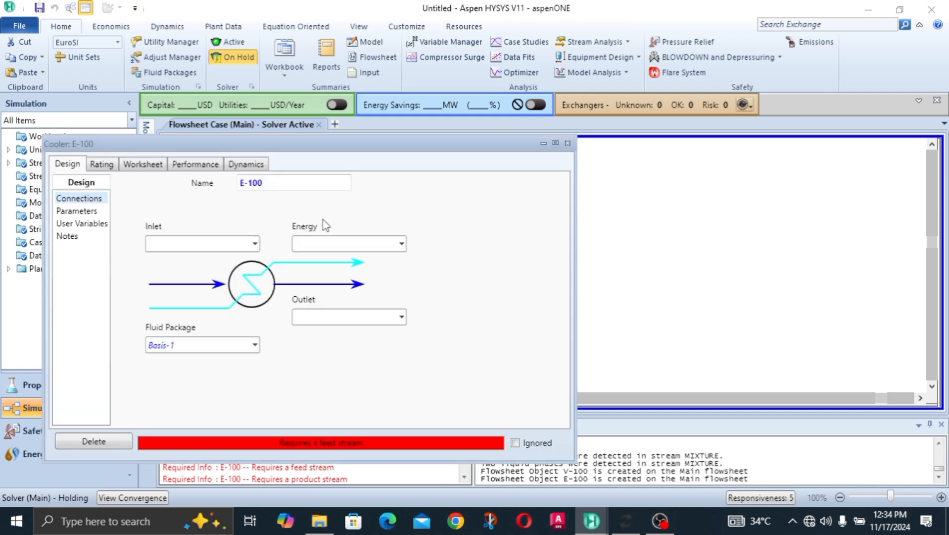
left_click(255, 243)
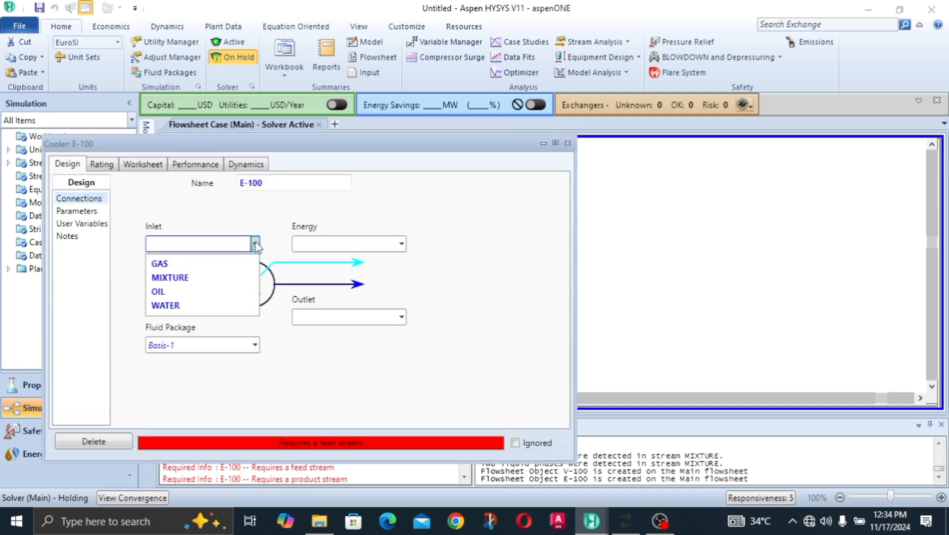
left_click(210, 277)
left_click(327, 243)
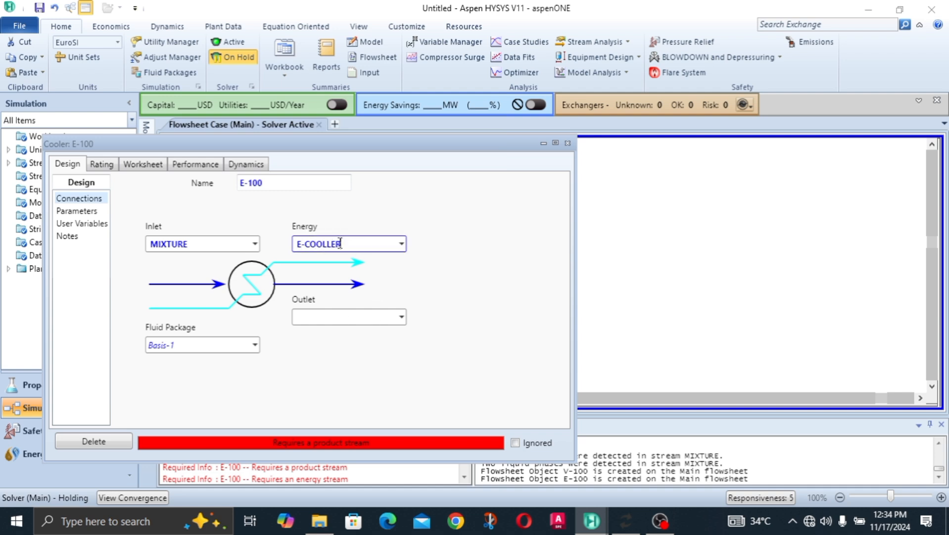
key("BackSpace")
key("Return")
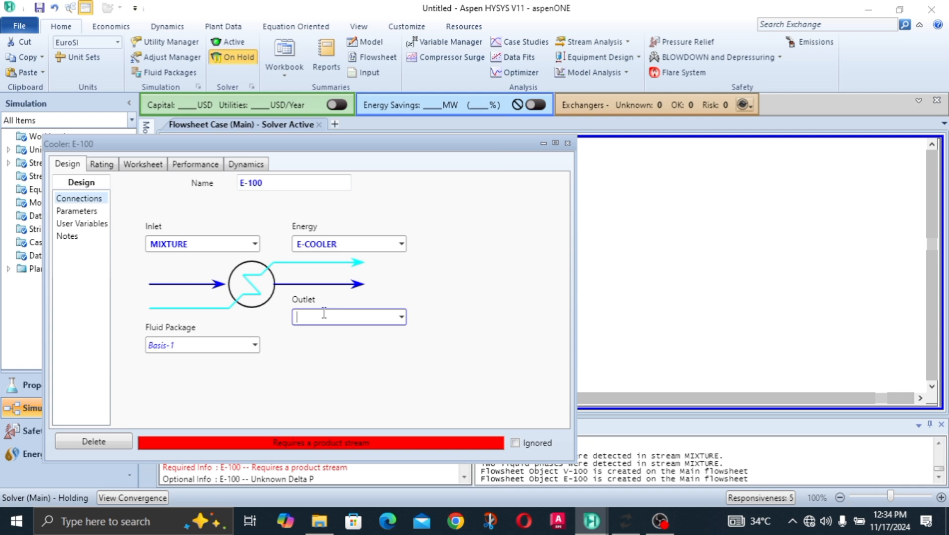
type("COOLED MIXTURE")
key("Return")
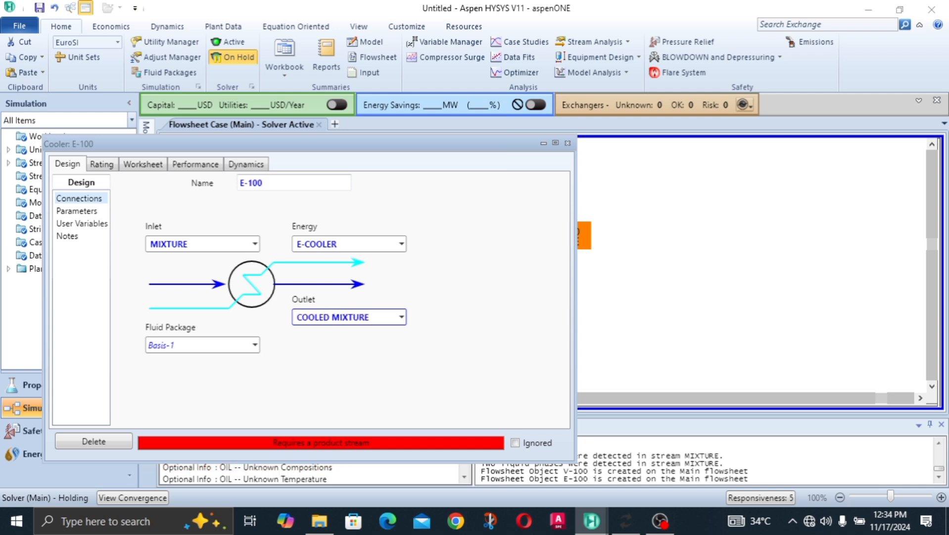
- Reactivate the solver and set the COOLED MIXTURE stream's pressure to 1 atm in the cooler's worksheet
left_click(148, 163)
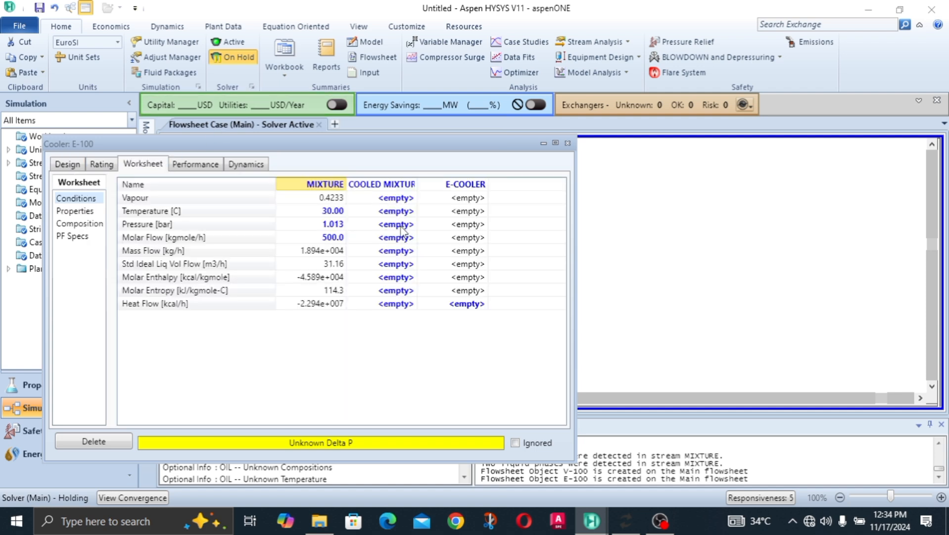
left_click(227, 43)
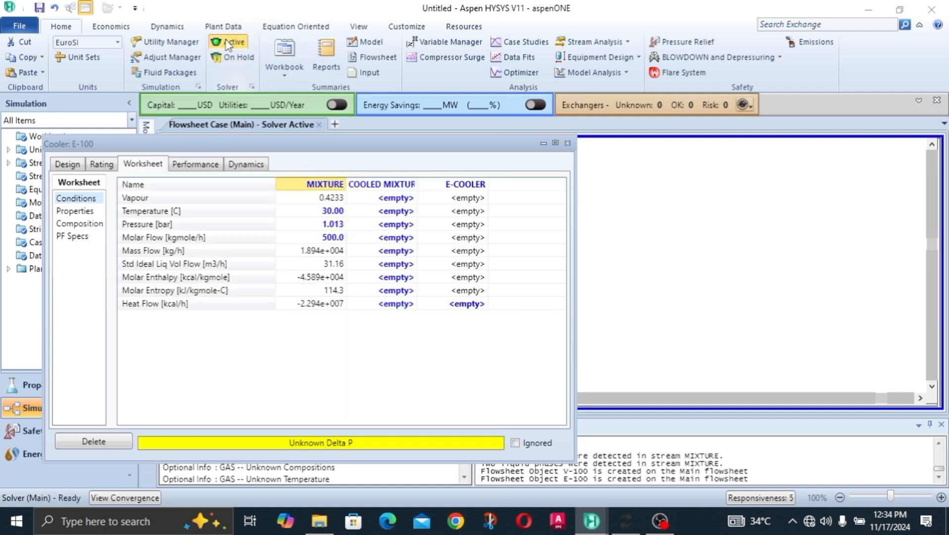
left_click(407, 225)
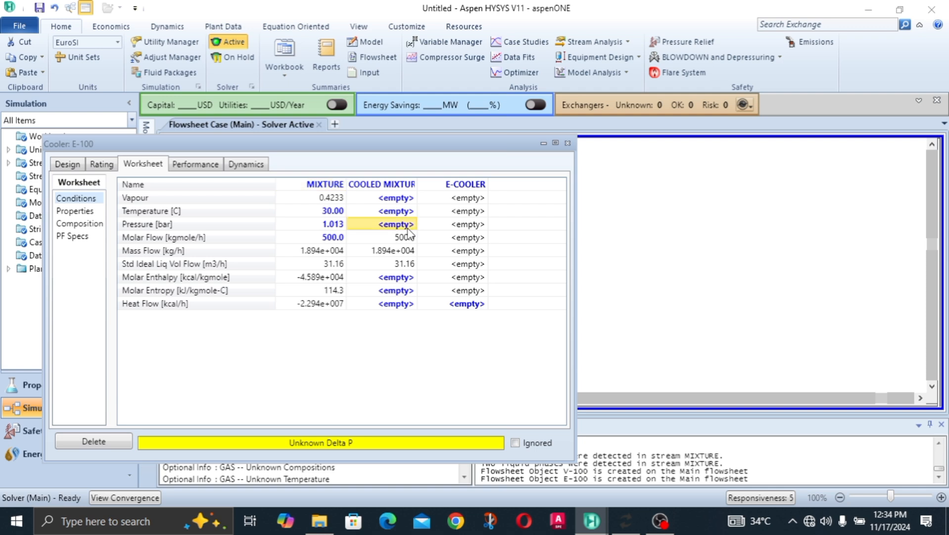
type("1")
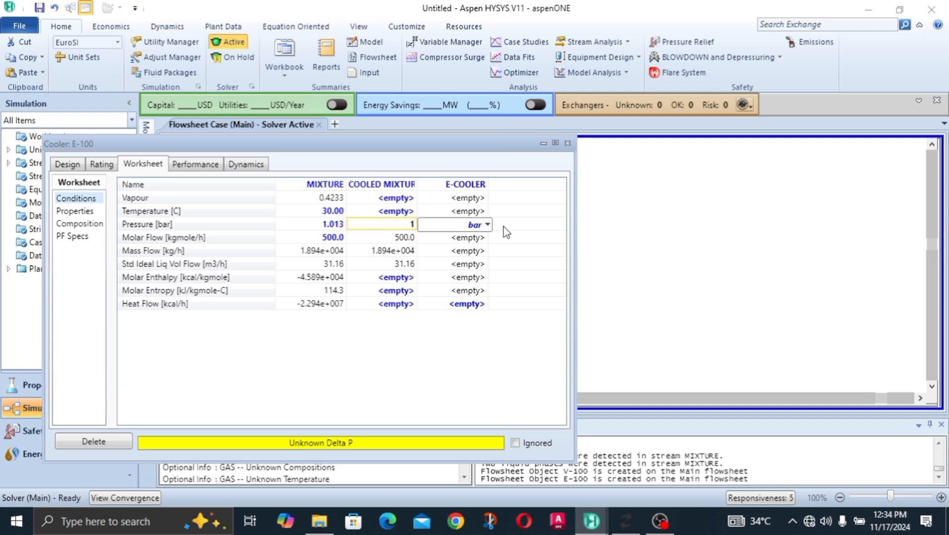
left_click(488, 225)
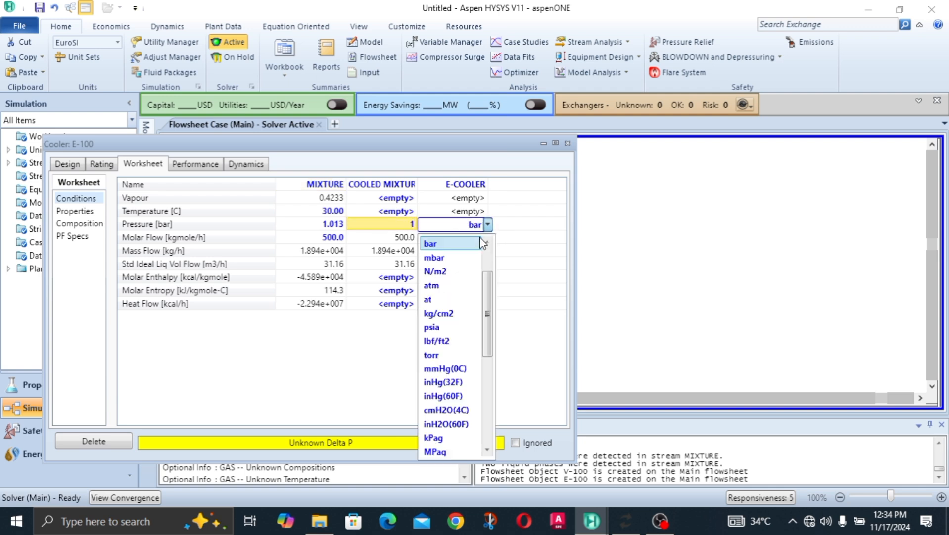
left_click(448, 286)
- Set the COOLED MIXTURE stream's temperature to 20 °C and close cooler E-100's window
left_click(392, 215)
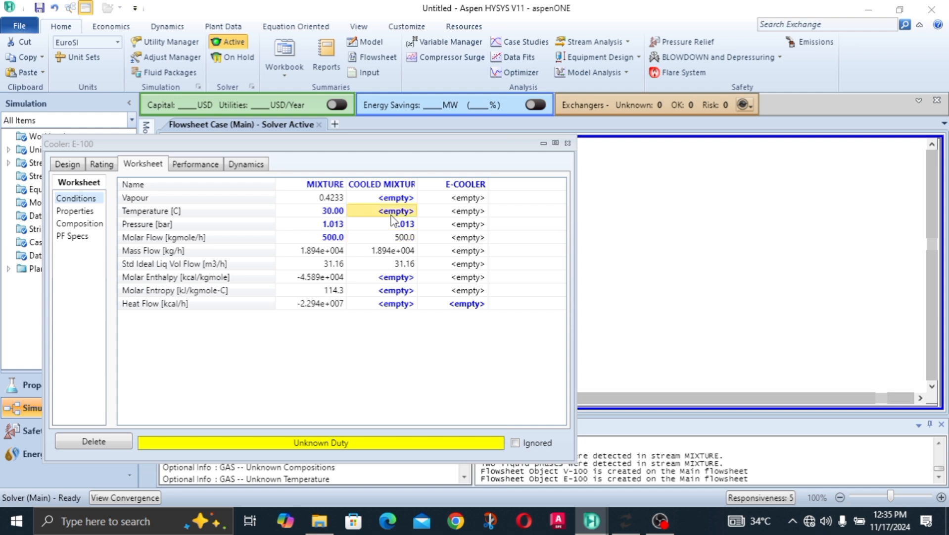
type("20")
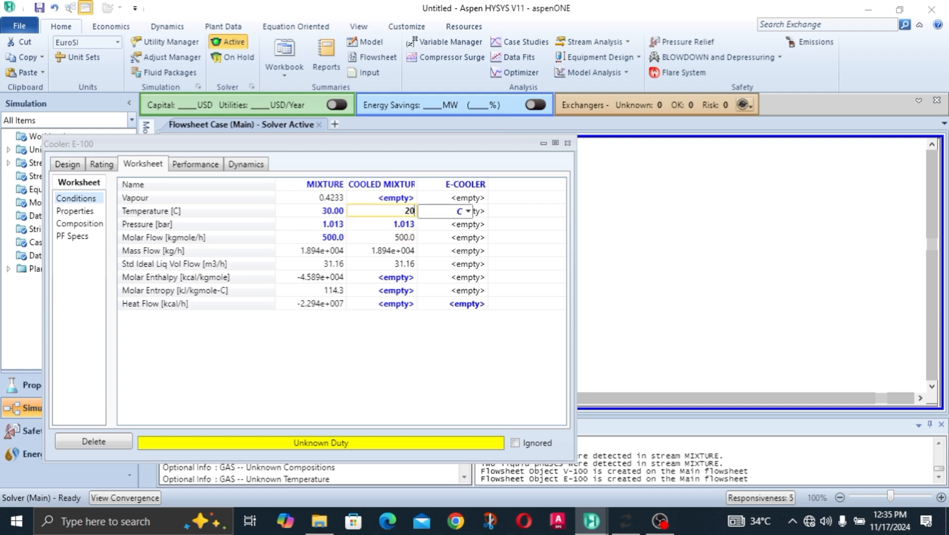
key("Return")
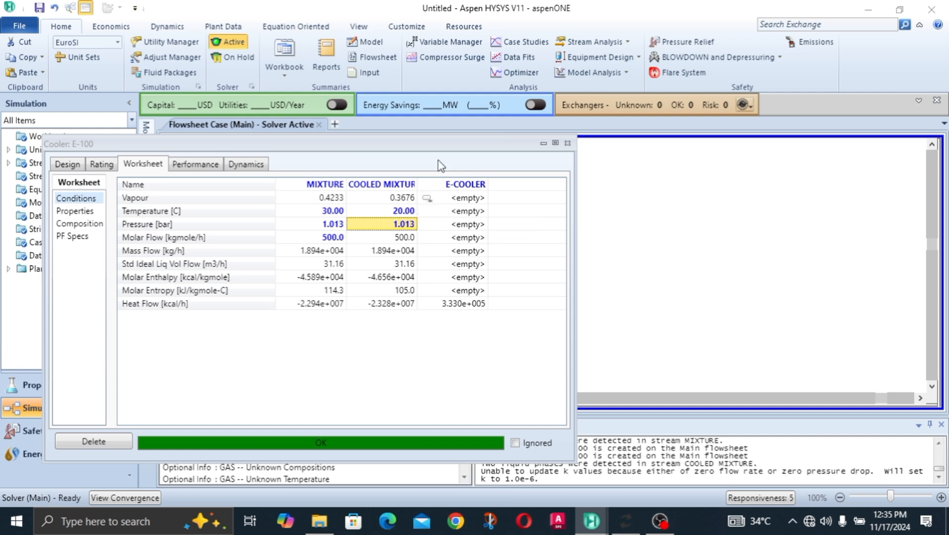
left_click_drag(438, 145, 391, 222)
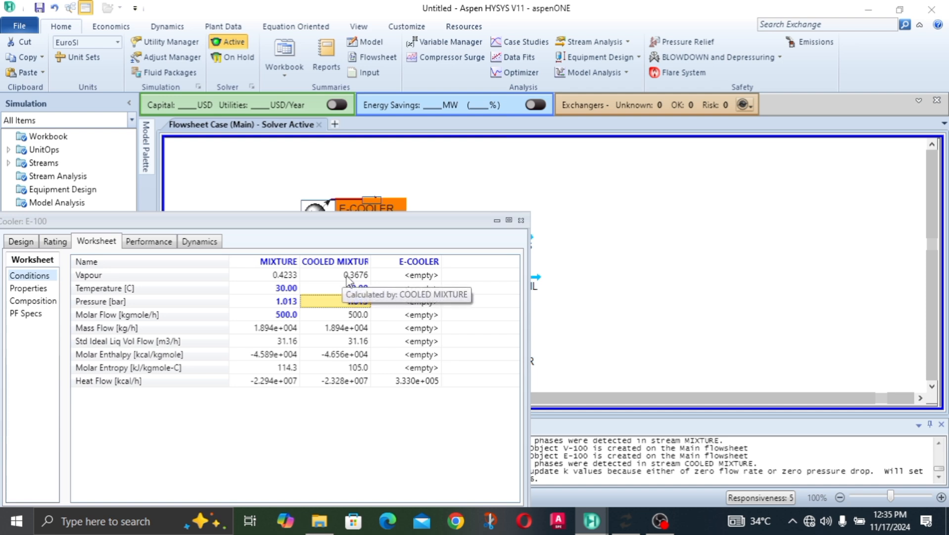
left_click(521, 220)
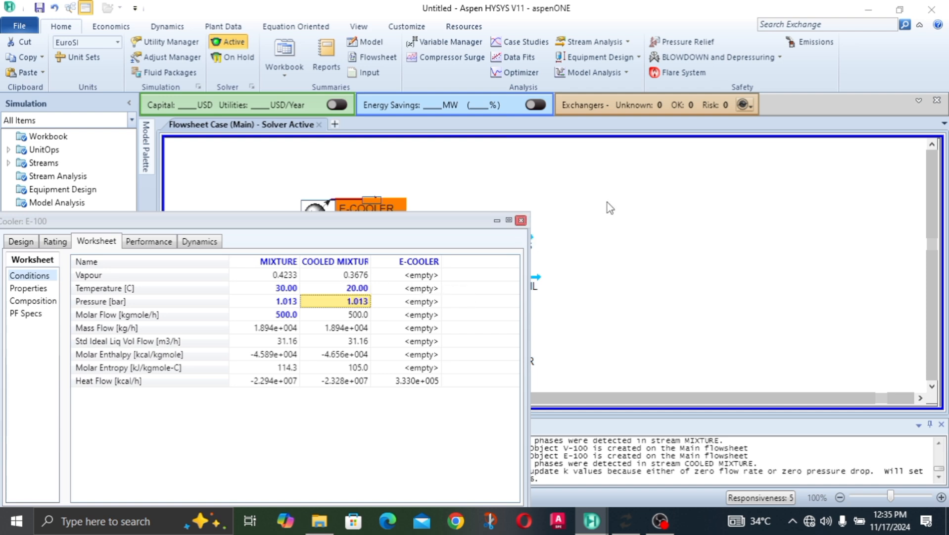
- Nudge cooler E-100 slightly towards MIXTURE and connect COOLED MIXTURE as the inlet of separator V-100
left_click(233, 220)
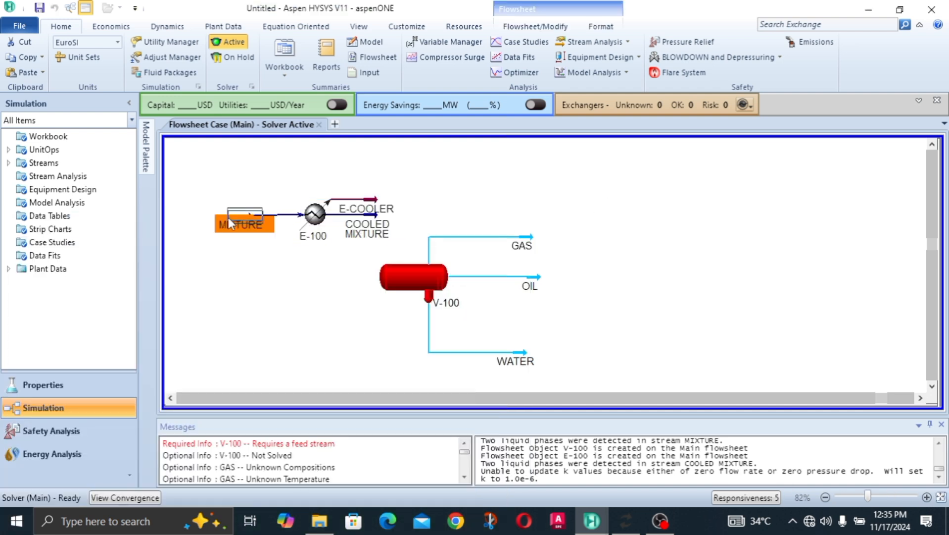
left_click_drag(315, 214, 308, 215)
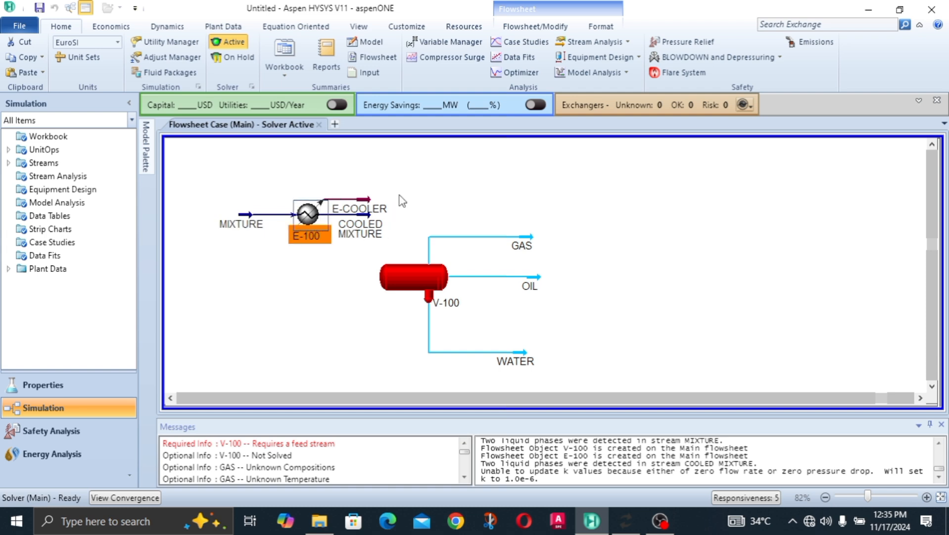
left_click(402, 271)
double_click(401, 274)
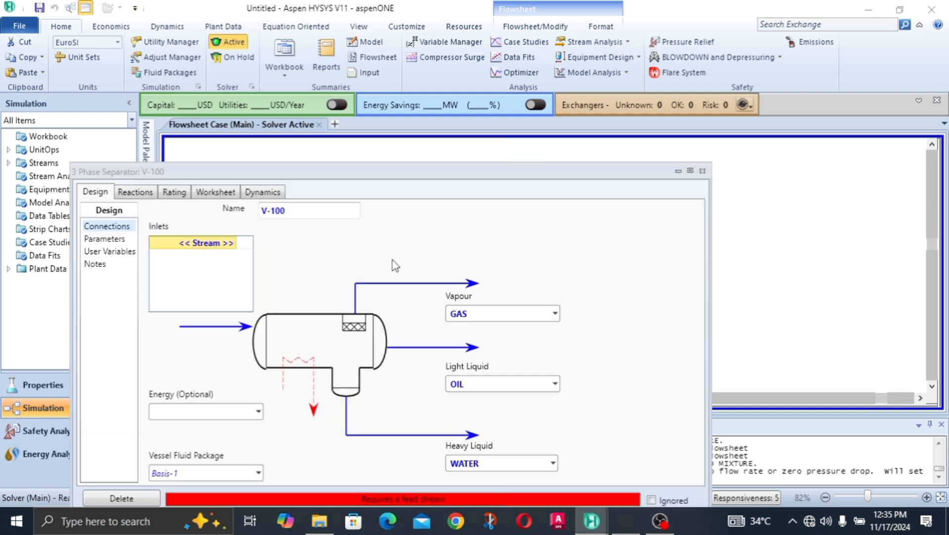
left_click_drag(351, 173, 471, 91)
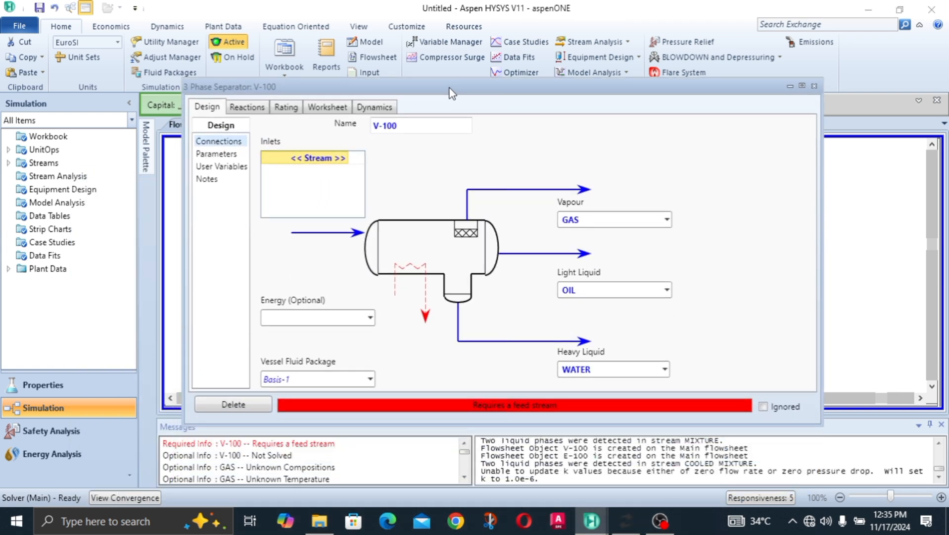
left_click(344, 158)
left_click(345, 158)
left_click(312, 165)
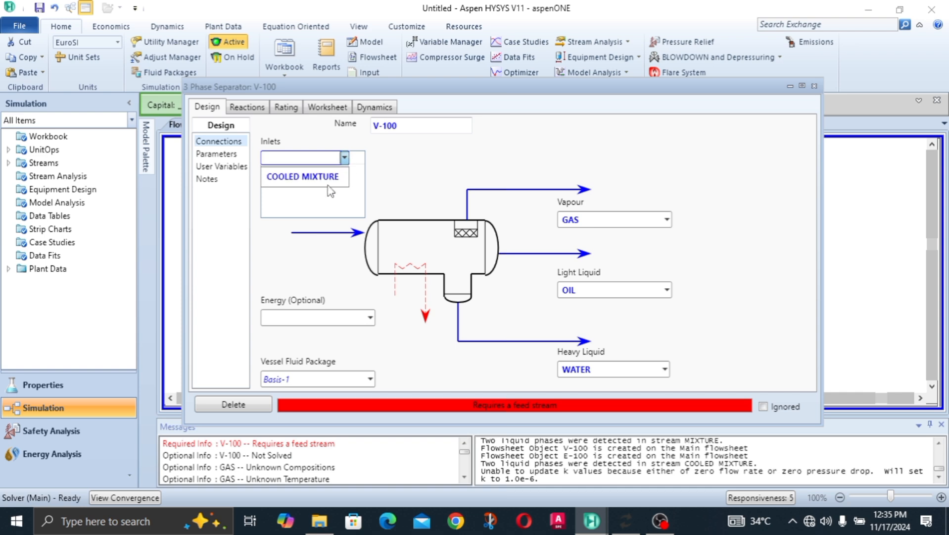
left_click(814, 85)
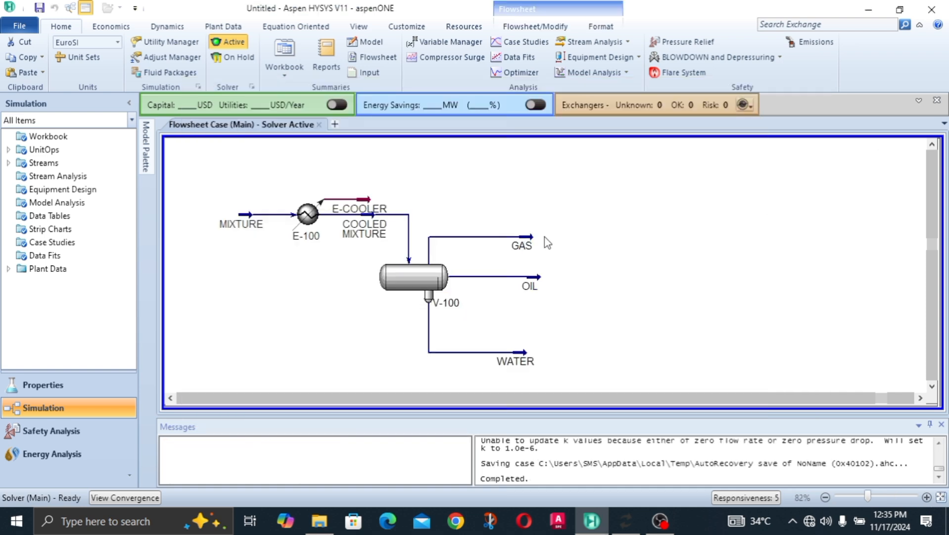
- Examine the GAS stream's methane, water and n-hexane mole fractions with the cooled feed connected
left_click(527, 246)
double_click(528, 243)
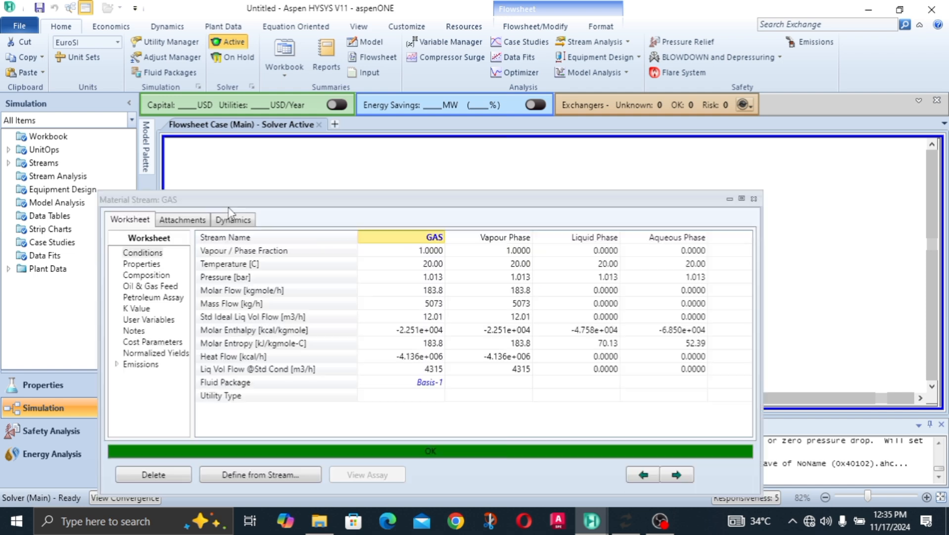
left_click(148, 275)
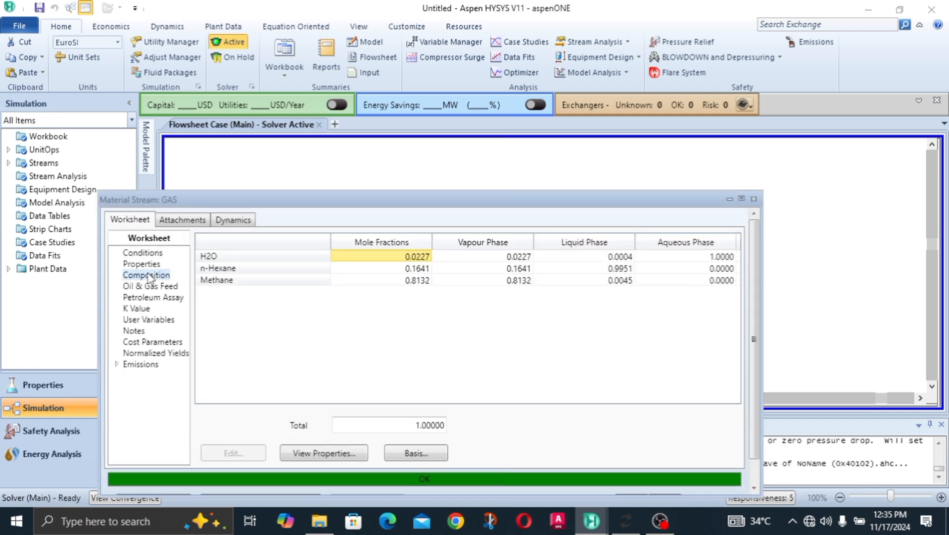
left_click(413, 280)
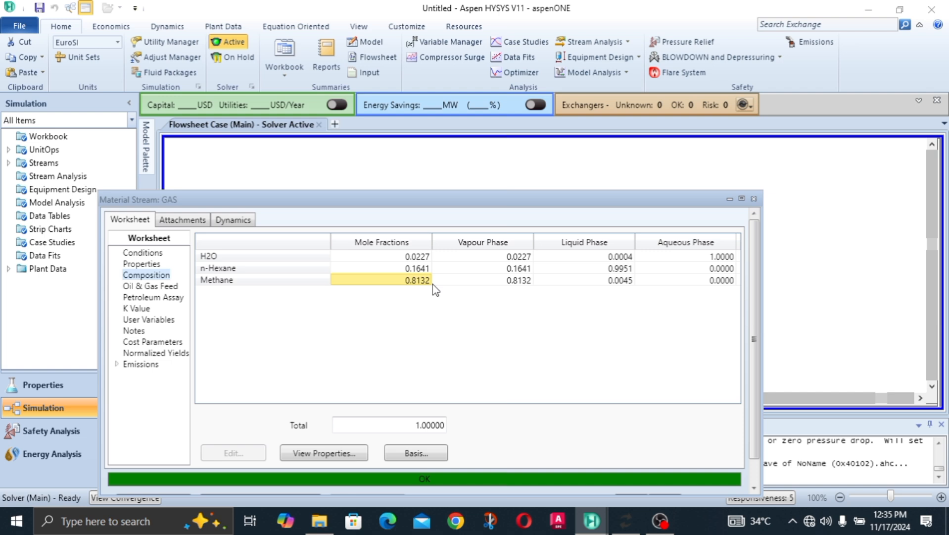
mouse_move(436, 290)
left_click(426, 257)
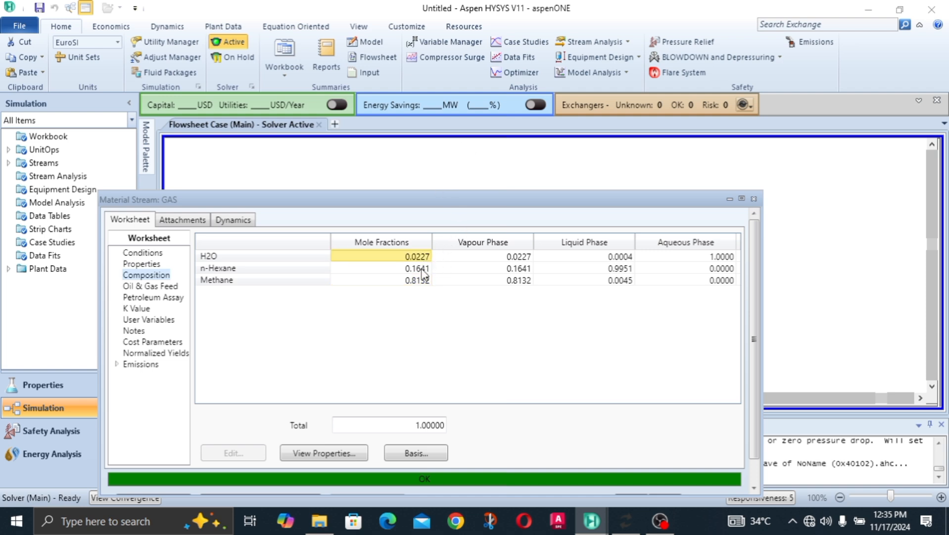
left_click(419, 268)
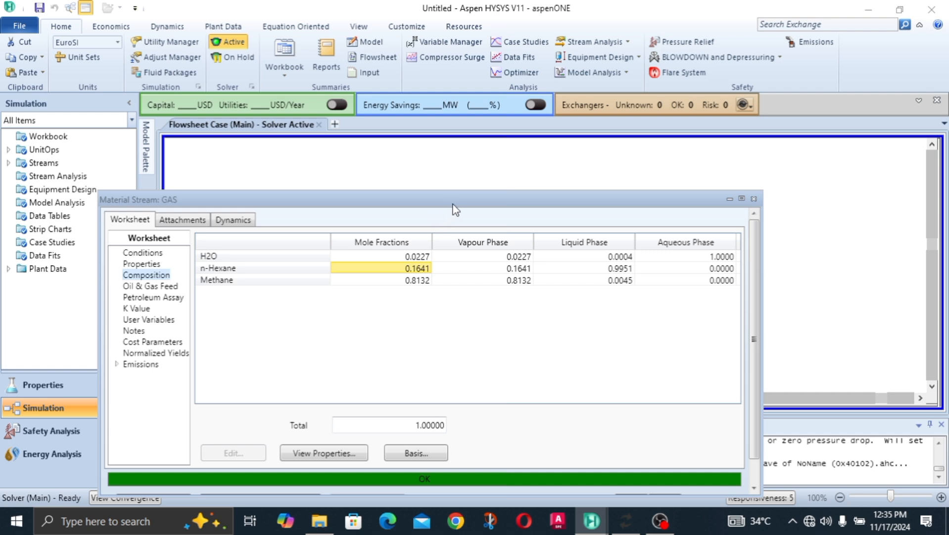
- Move the E-COOLER and COOLED MIXTURE streams apart on the flowsheet, keeping the GAS stream's window open
left_click_drag(453, 205, 440, 312)
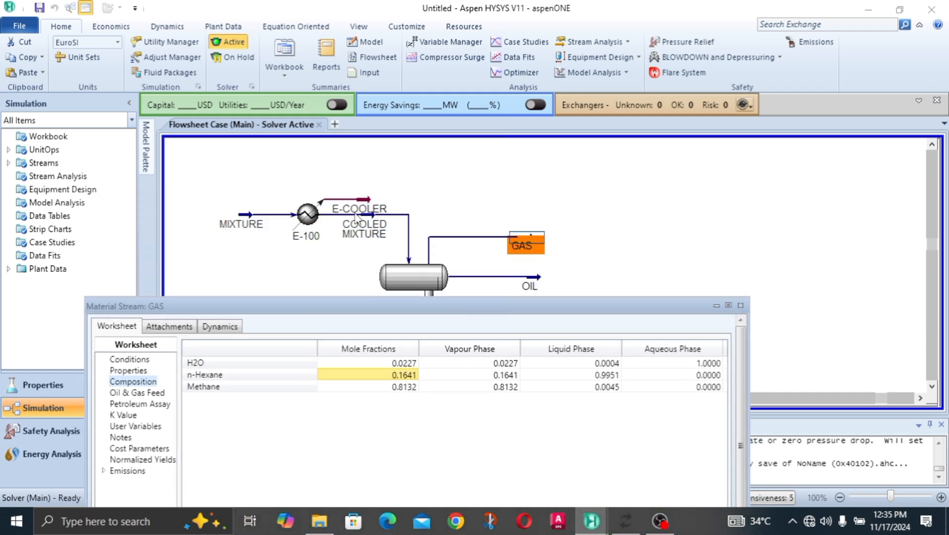
mouse_move(356, 215)
left_mouse_down()
mouse_move(380, 218)
mouse_move(352, 202)
left_mouse_up()
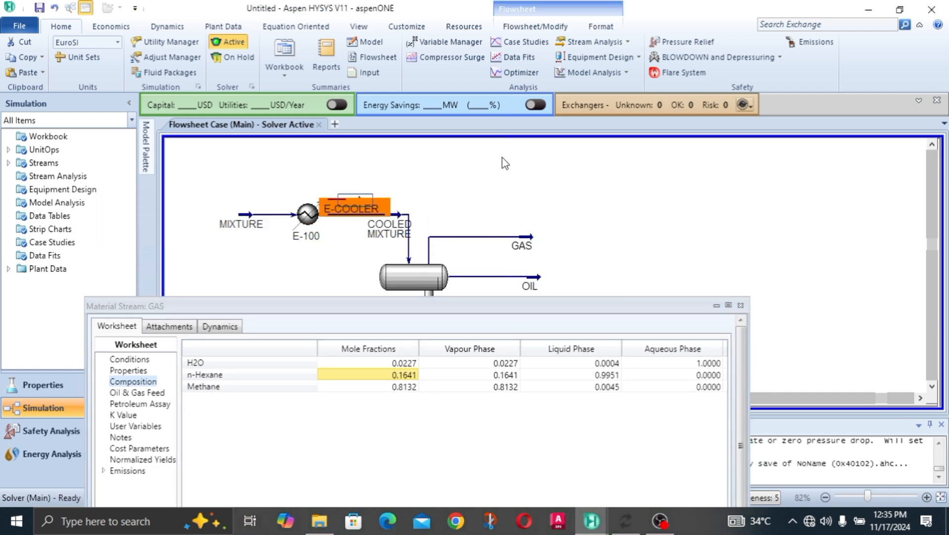
left_click(503, 163)
- Examine the OIL stream's mole fractions alongside the GAS stream's composition, and close the OIL window
left_click_drag(523, 306, 404, 95)
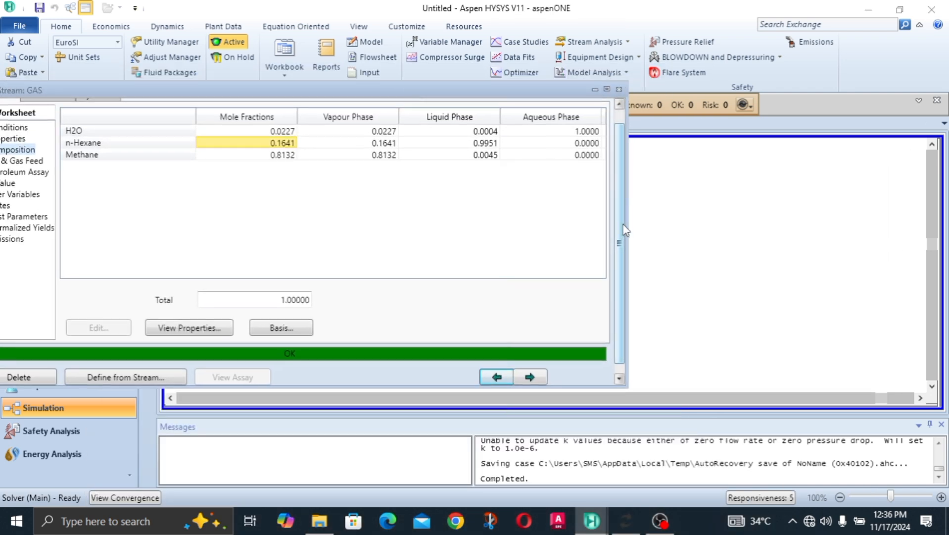
left_click_drag(628, 228, 477, 229)
left_click(542, 283)
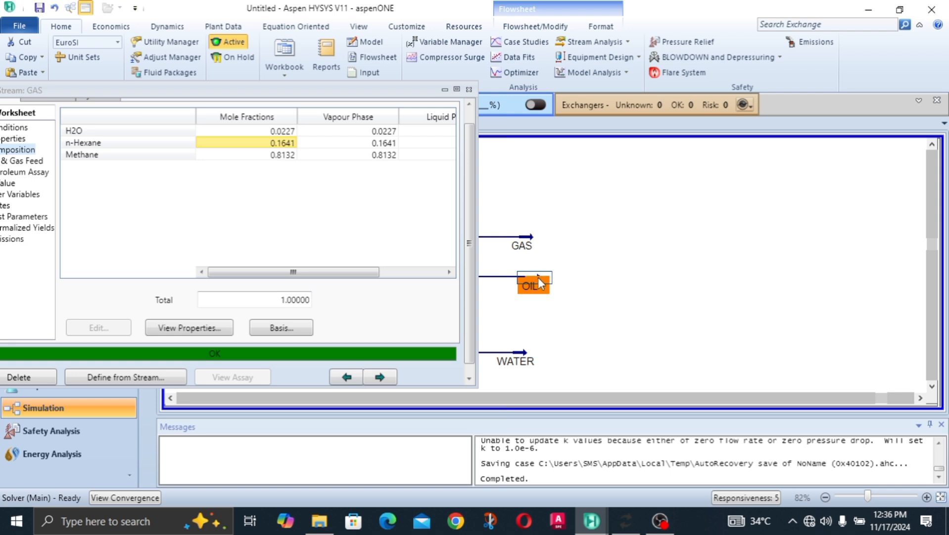
double_click(541, 283)
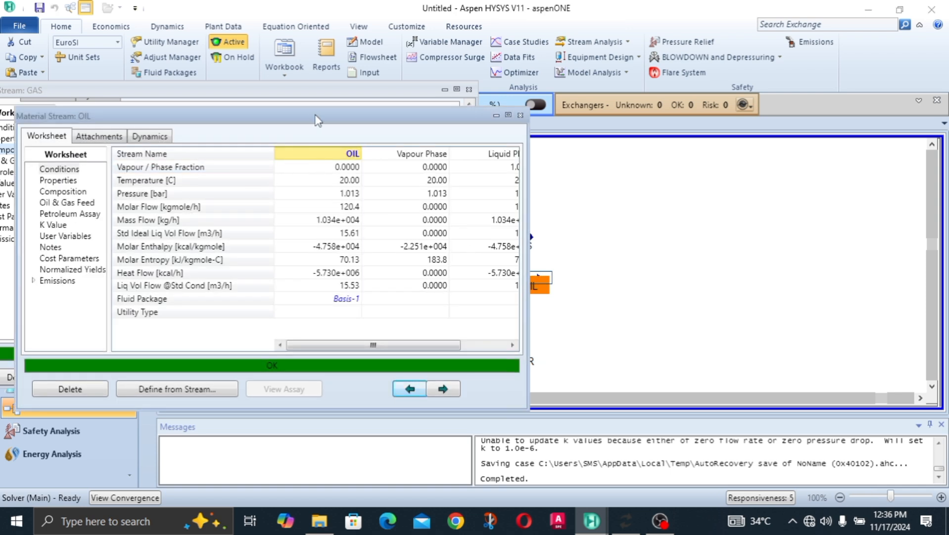
left_click_drag(315, 98, 481, 199)
left_click(238, 277)
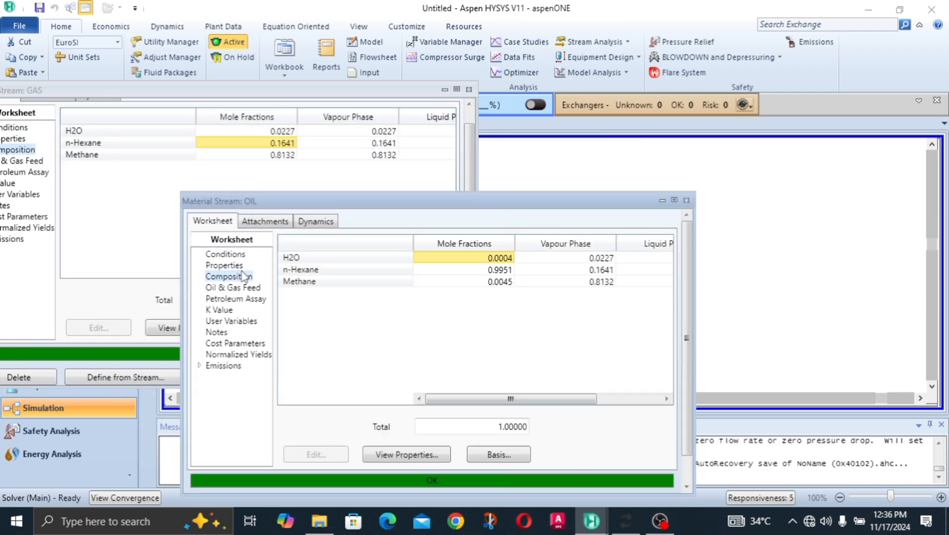
key("Down")
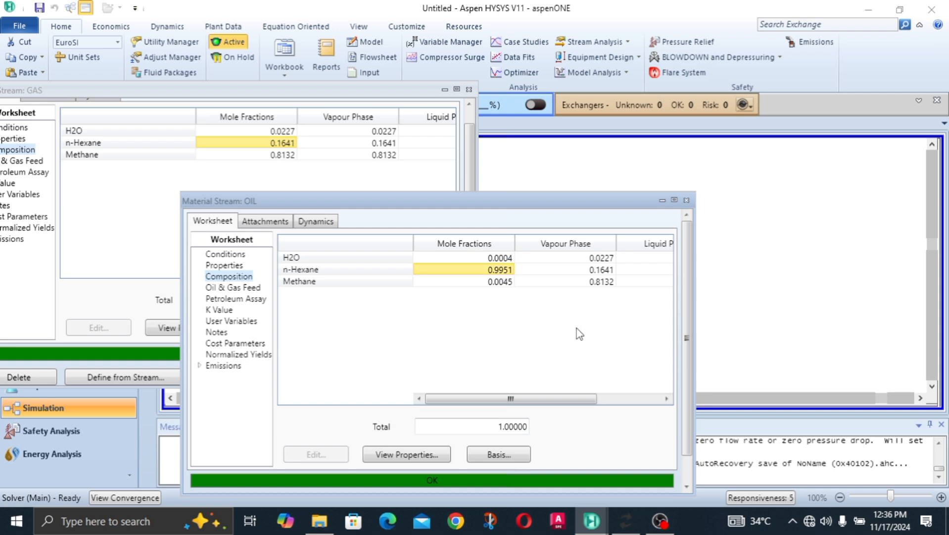
left_click(499, 258)
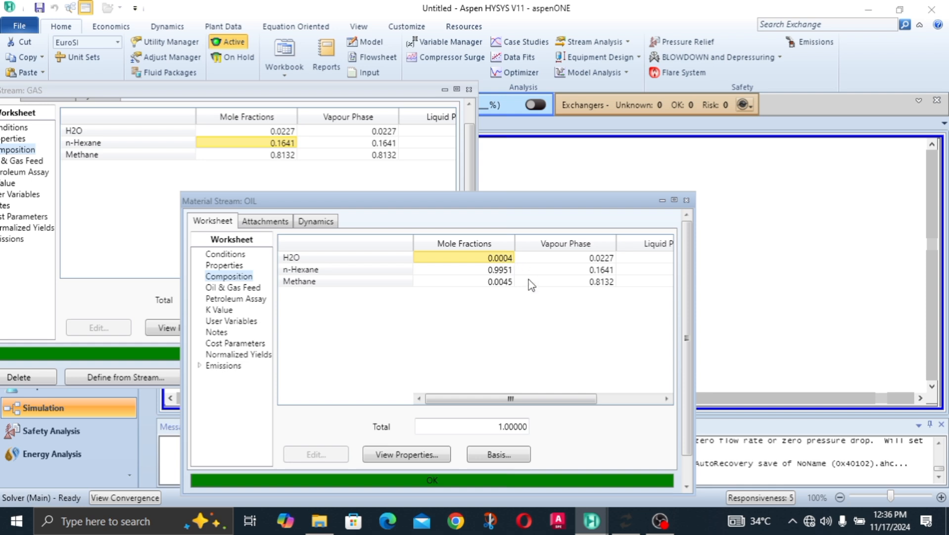
left_click(499, 282)
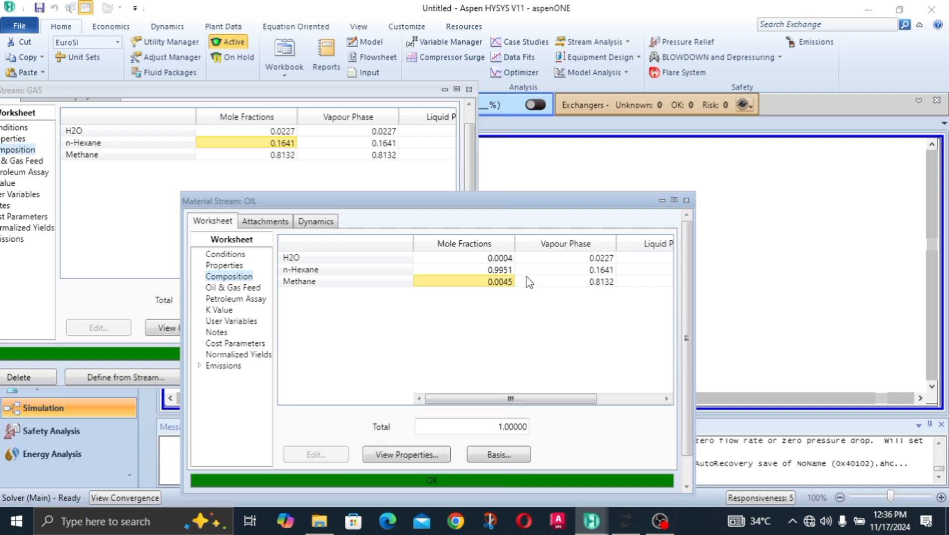
left_click(504, 258)
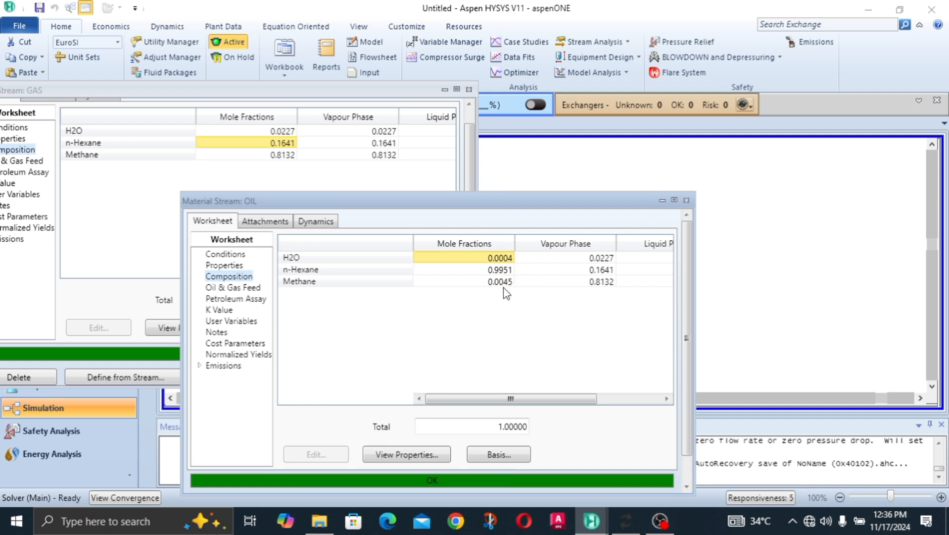
left_click(686, 200)
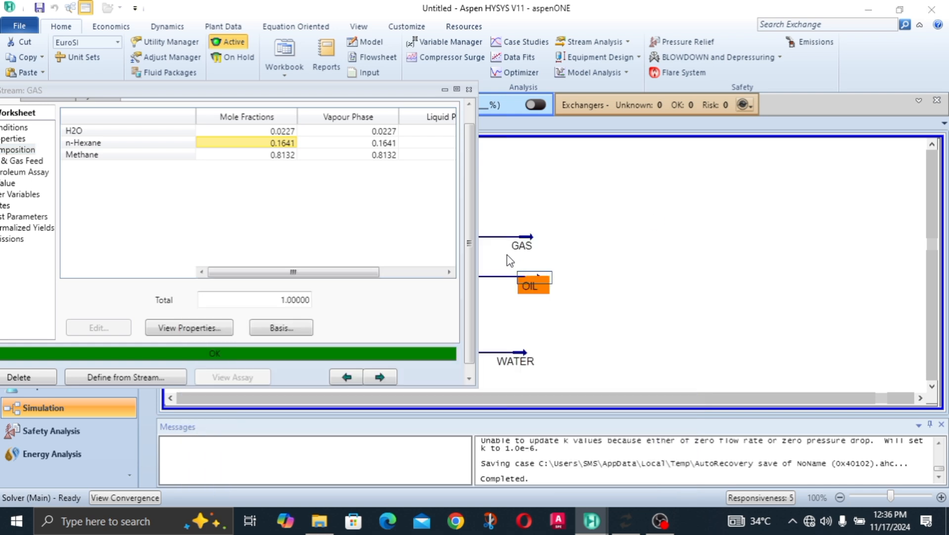
- Check the WATER stream's conditions and composition, close its window, and return to the GAS stream
double_click(516, 358)
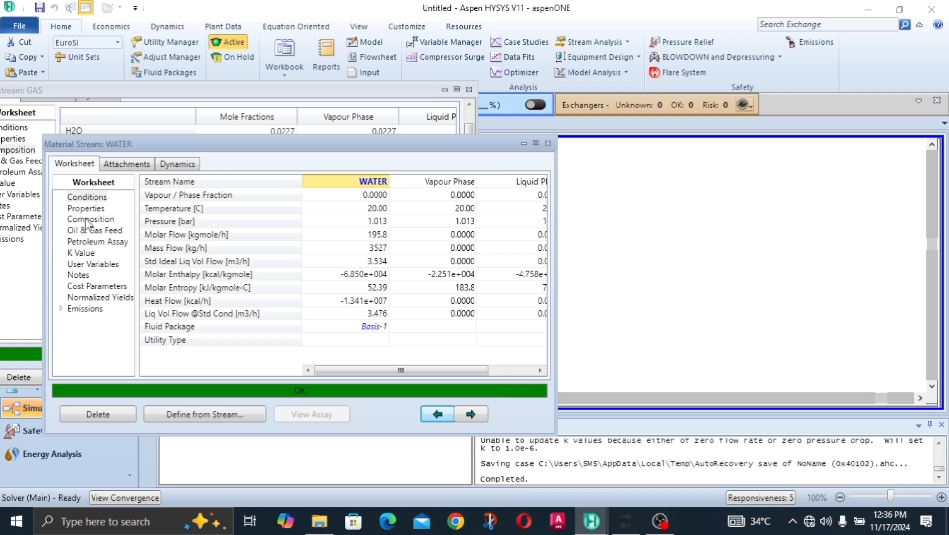
left_click(89, 220)
left_click(548, 143)
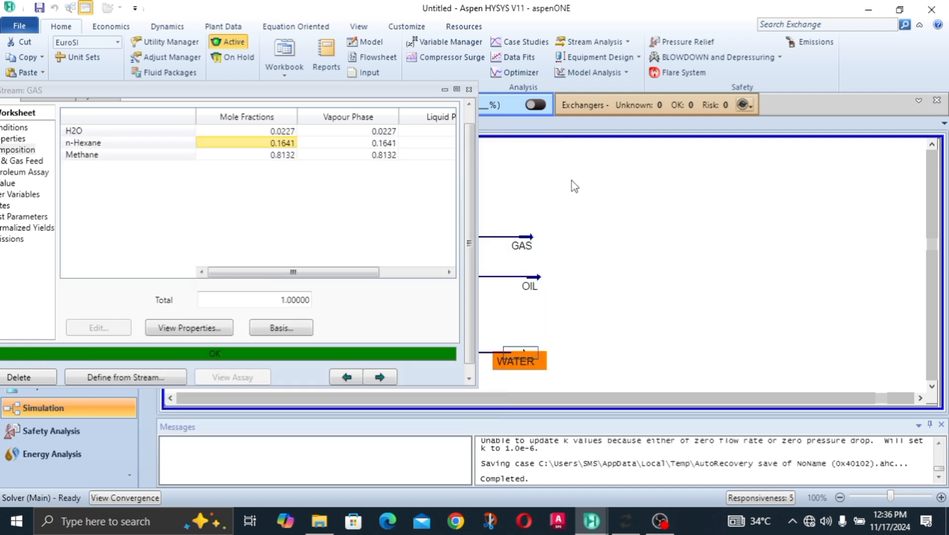
left_click(499, 235)
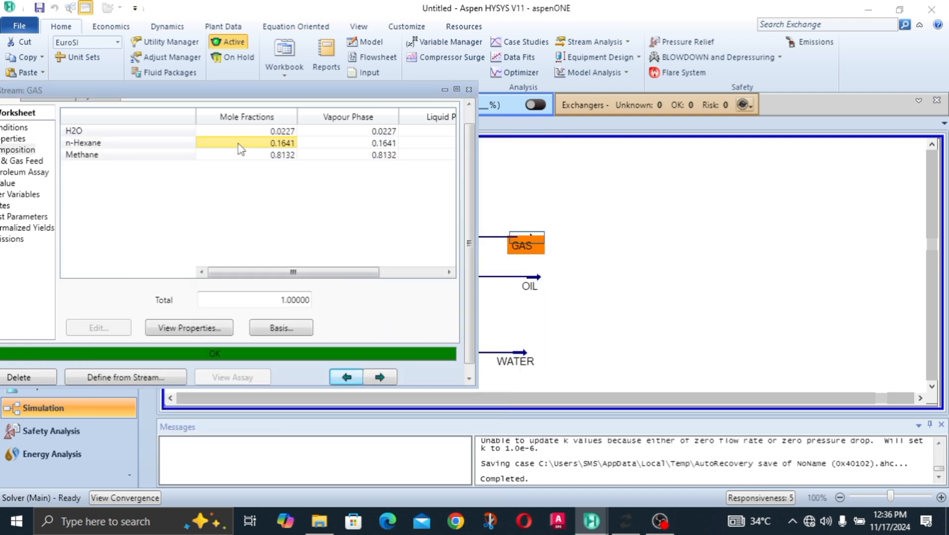
- Move the GAS stream's composition window clear of the MIXTURE feed and cooler on the flowsheet
left_click(585, 196)
left_click(533, 250)
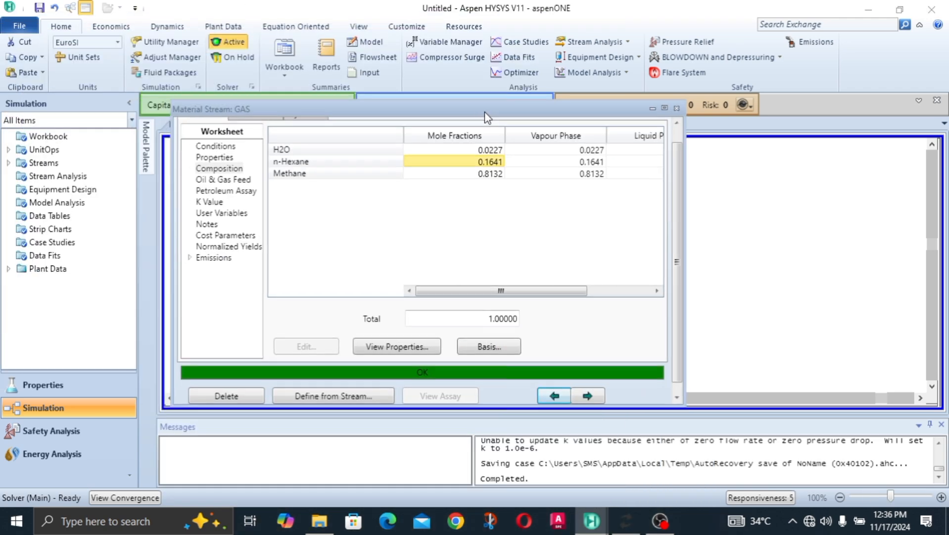
left_click_drag(484, 113, 414, 252)
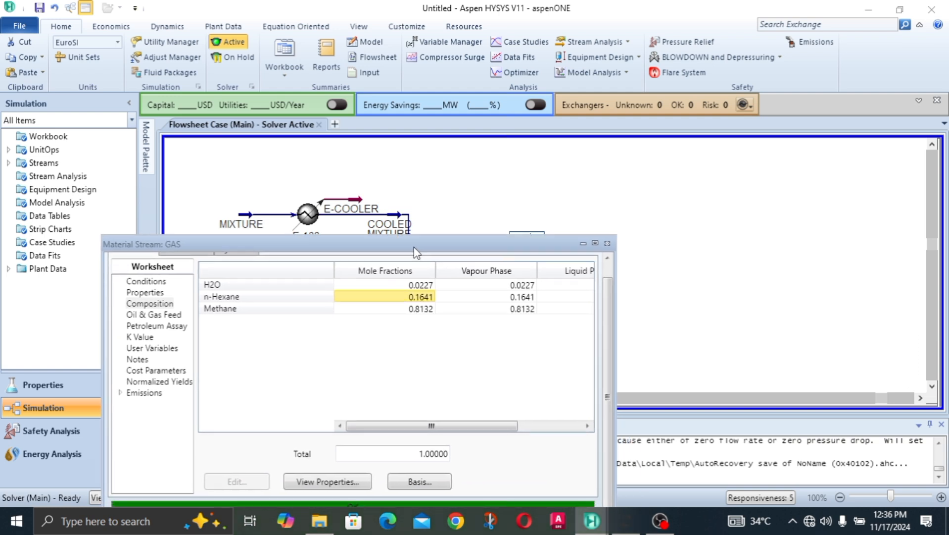
left_click(420, 285)
left_click_drag(435, 244, 349, 287)
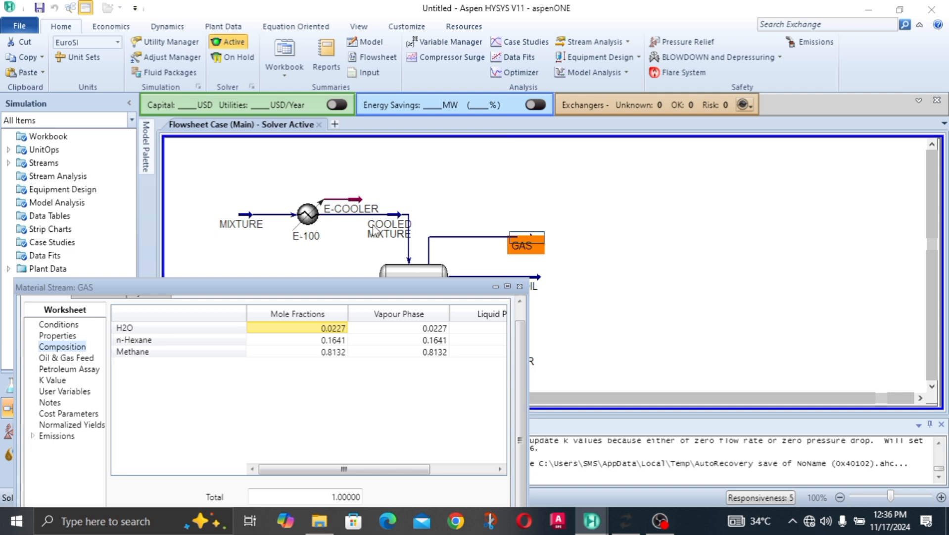
- Spread out the MIXTURE, cooler E-100, E-COOLER and COOLED MIXTURE objects upstream of the separator on the flowsheet
left_click(209, 216)
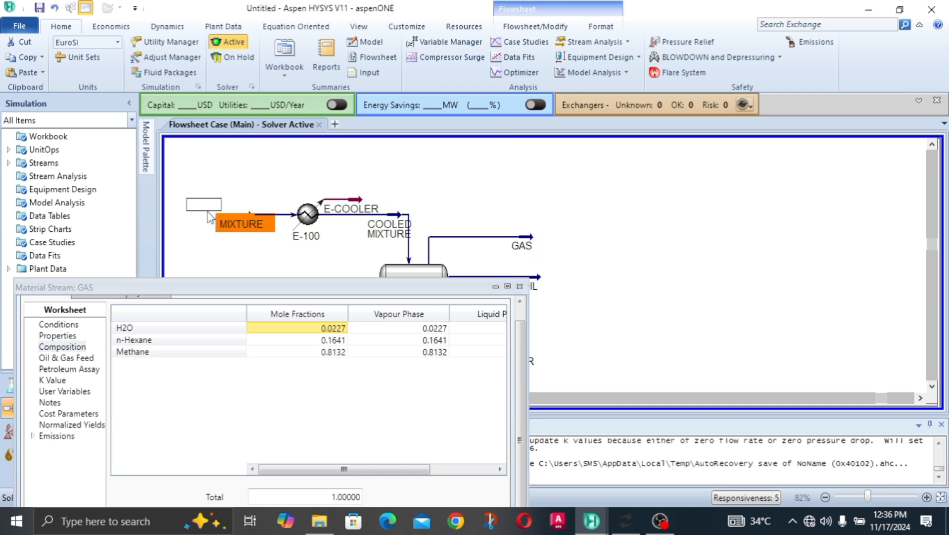
left_click_drag(207, 212, 202, 215)
left_click(244, 187)
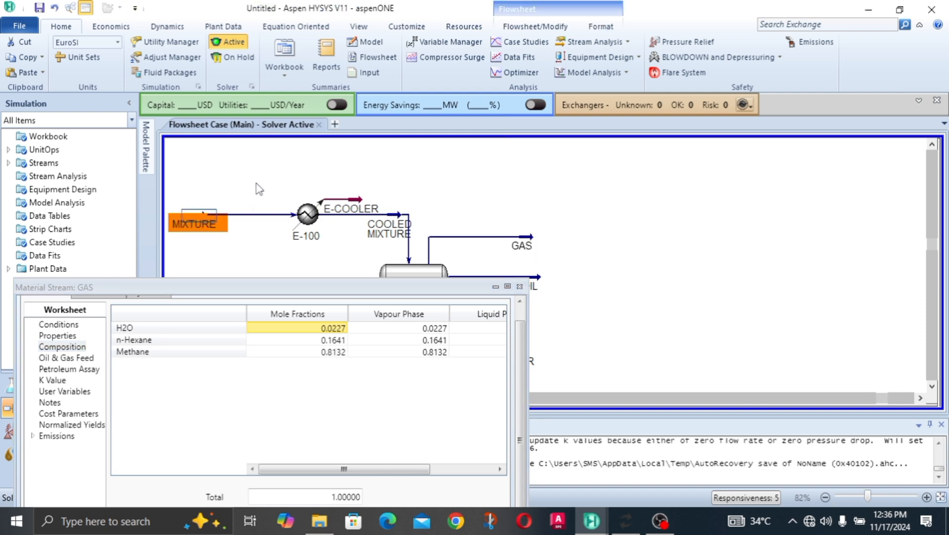
left_click(259, 188)
left_click_drag(308, 214, 269, 214)
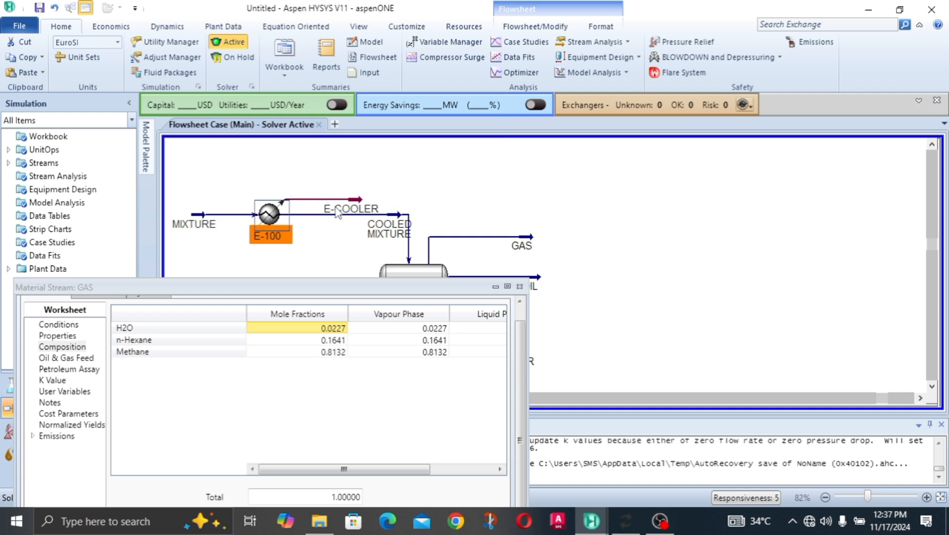
left_click(336, 213)
left_click_drag(337, 213, 311, 213)
left_click(388, 225)
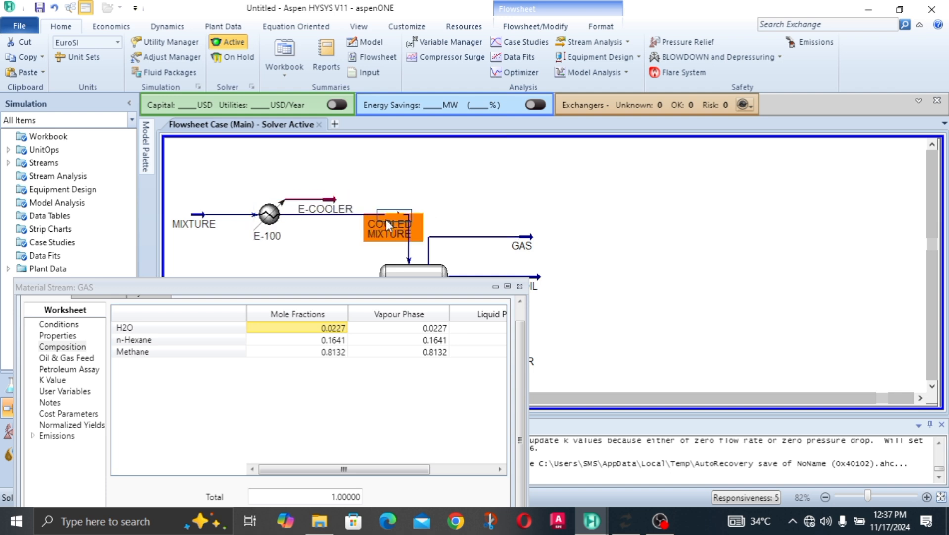
left_click_drag(385, 220, 378, 219)
left_click(469, 190)
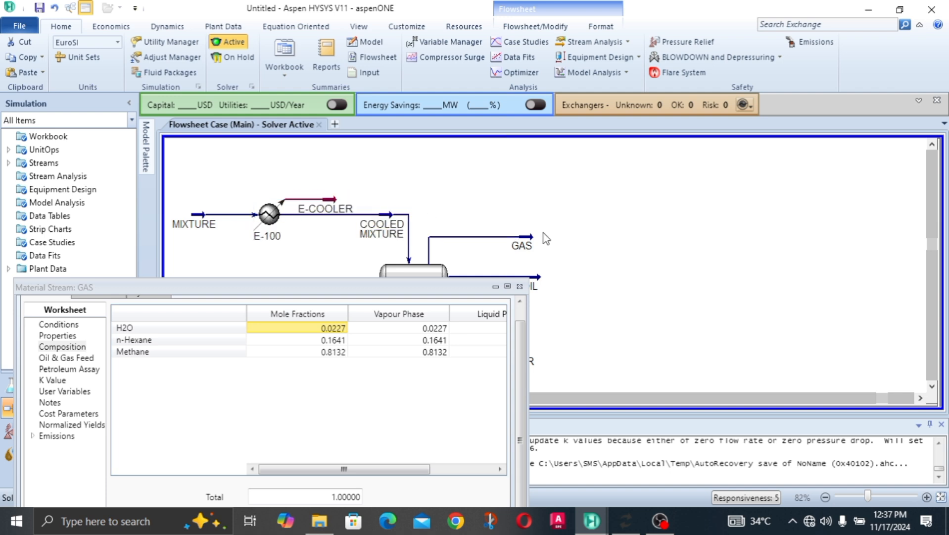
- Open the cooler E-100 worksheet conditions and arrange them alongside the GAS stream's composition window
left_click(518, 250)
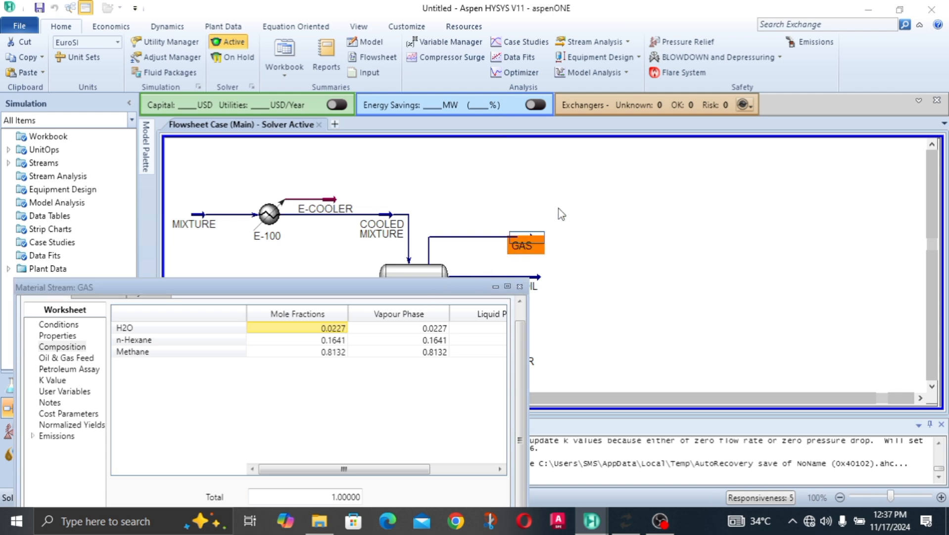
left_click_drag(453, 285, 793, 281)
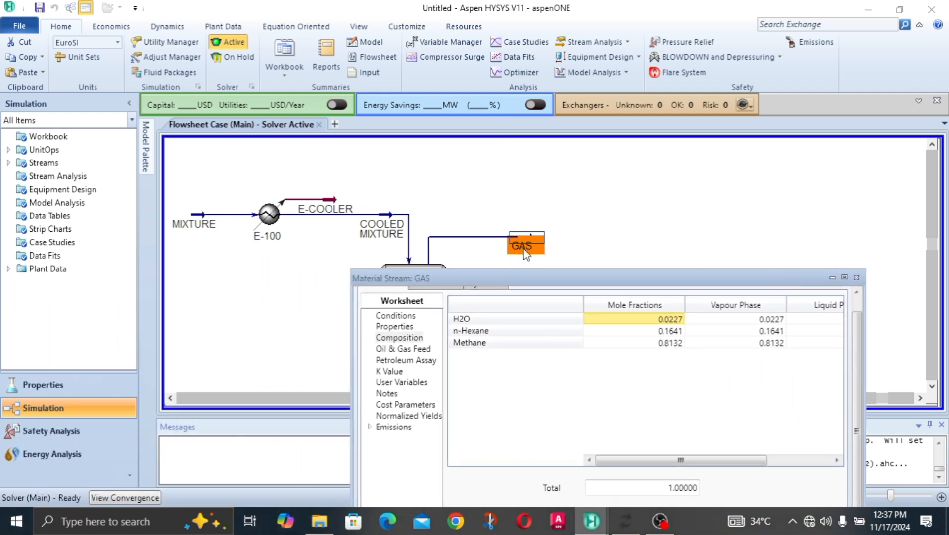
double_click(272, 222)
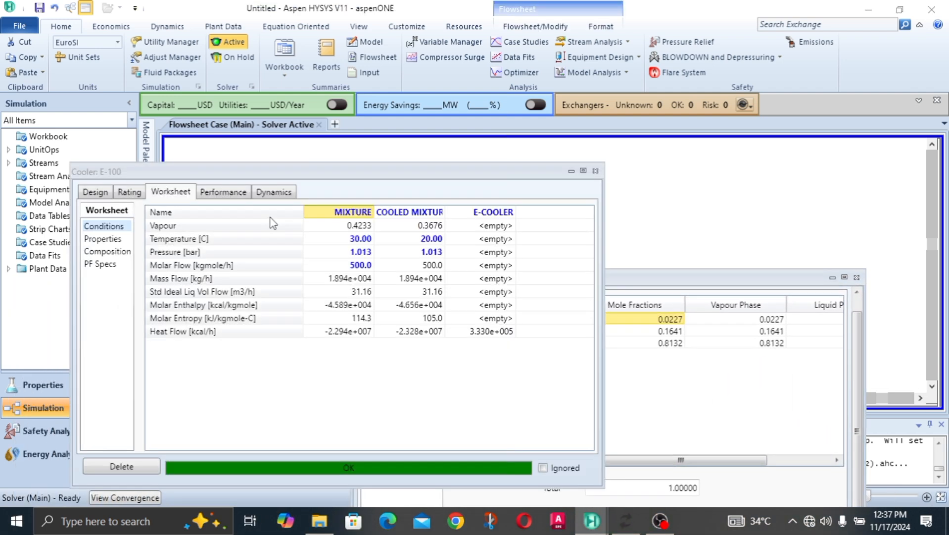
left_click_drag(400, 179, 307, 217)
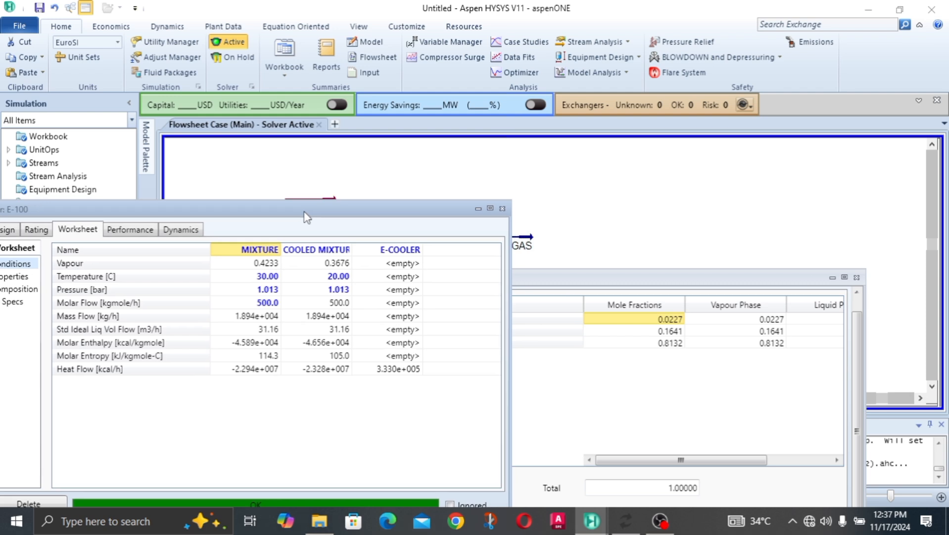
- Try COOLED MIXTURE temperatures of 15, 10, 5 and 1 °C in turn in the cooler E-100 worksheet
left_click(335, 280)
type("15")
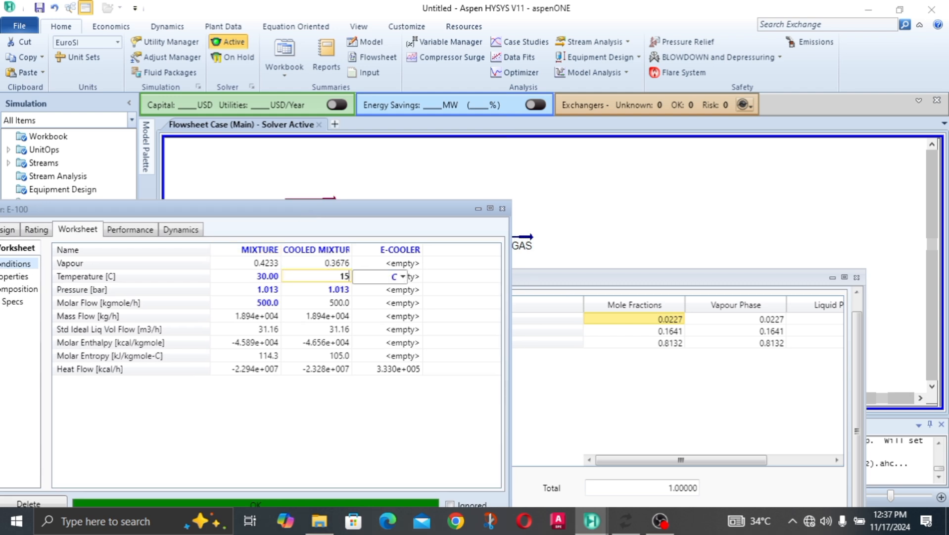
key("Return")
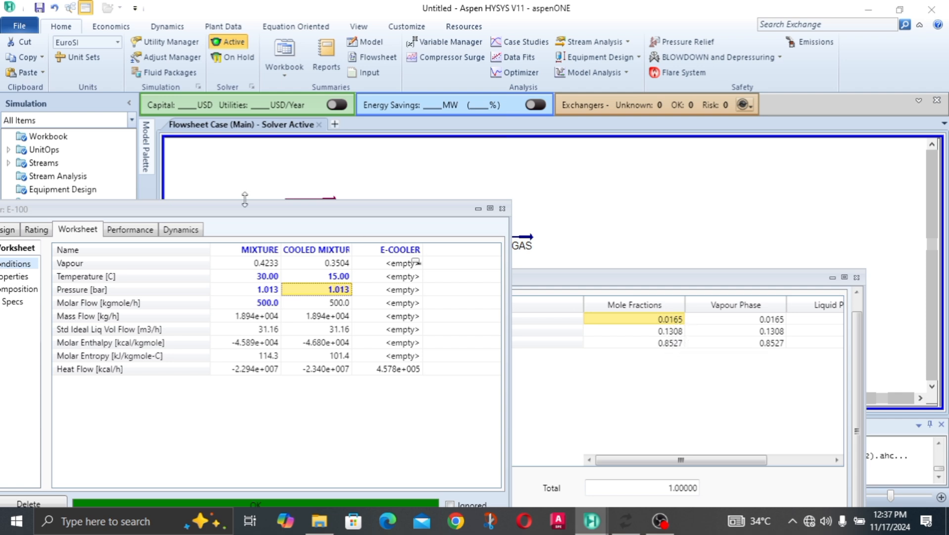
left_click(335, 277)
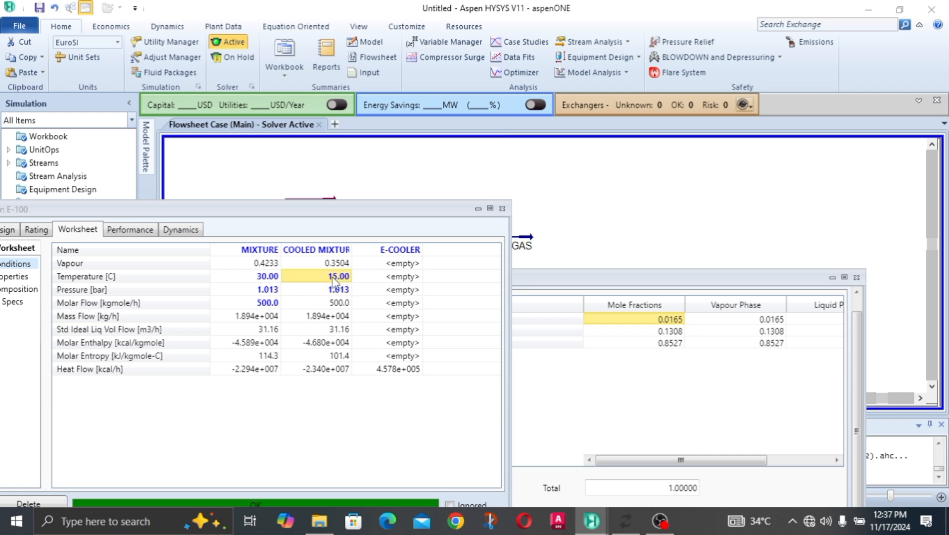
type("10")
key("Return")
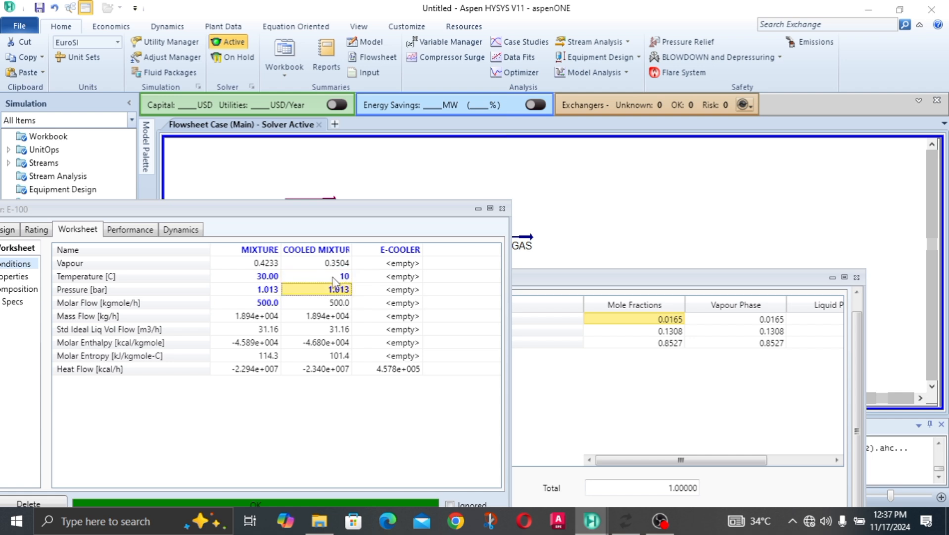
left_click(335, 278)
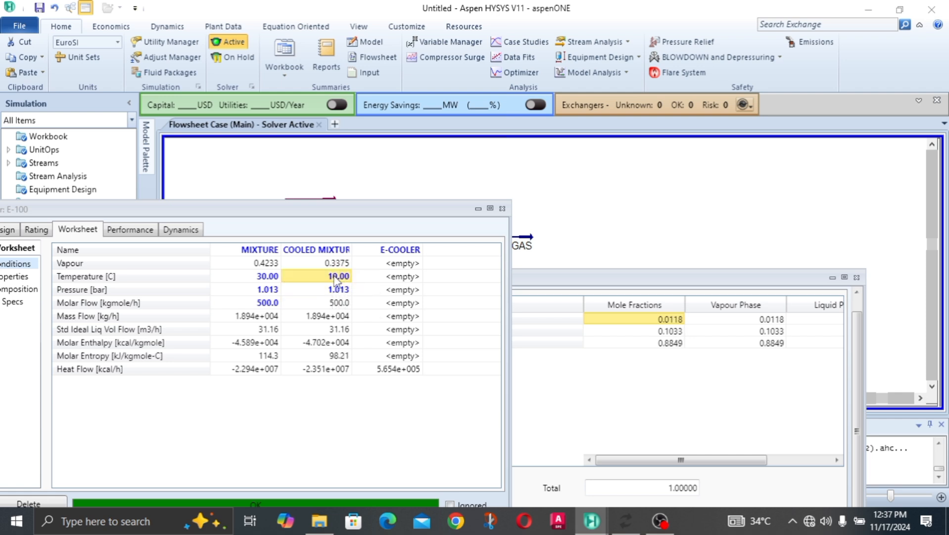
type("5")
key("Return")
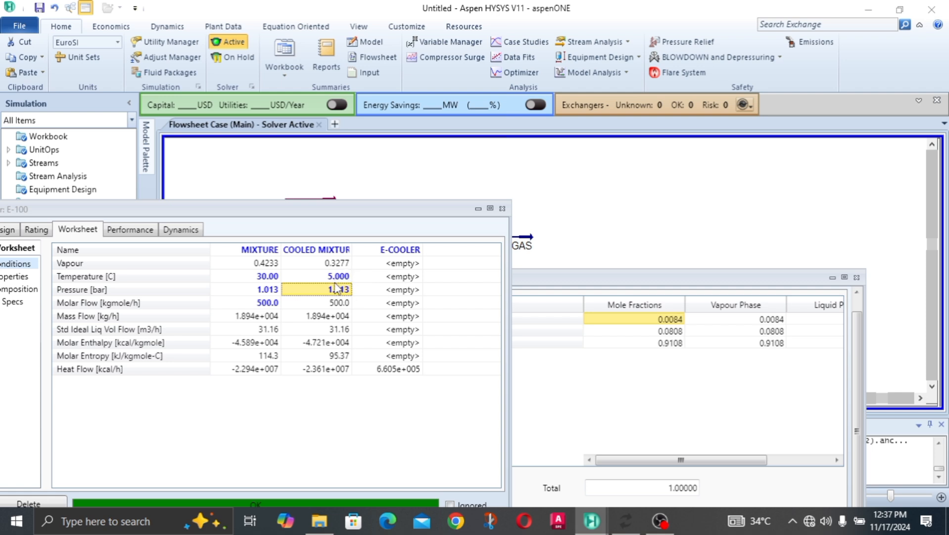
left_click(318, 277)
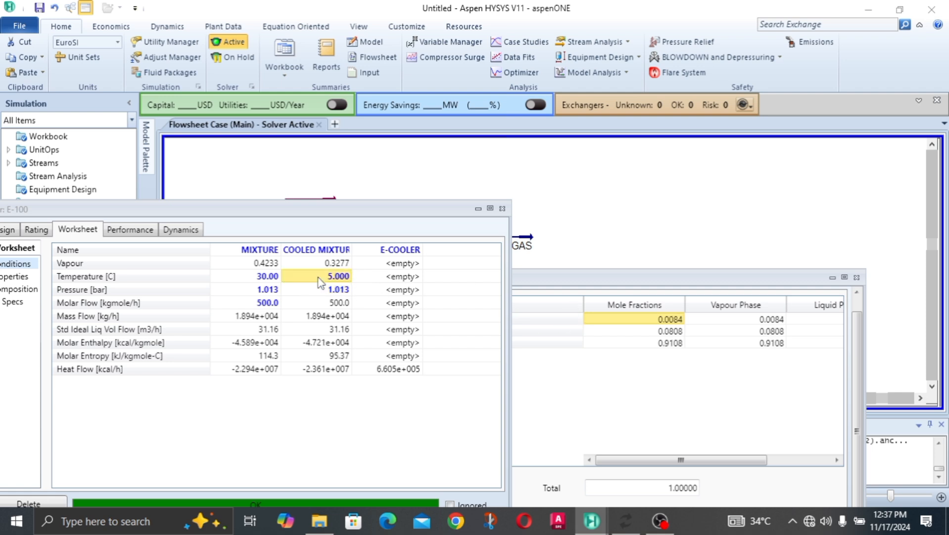
type("1")
key("Return")
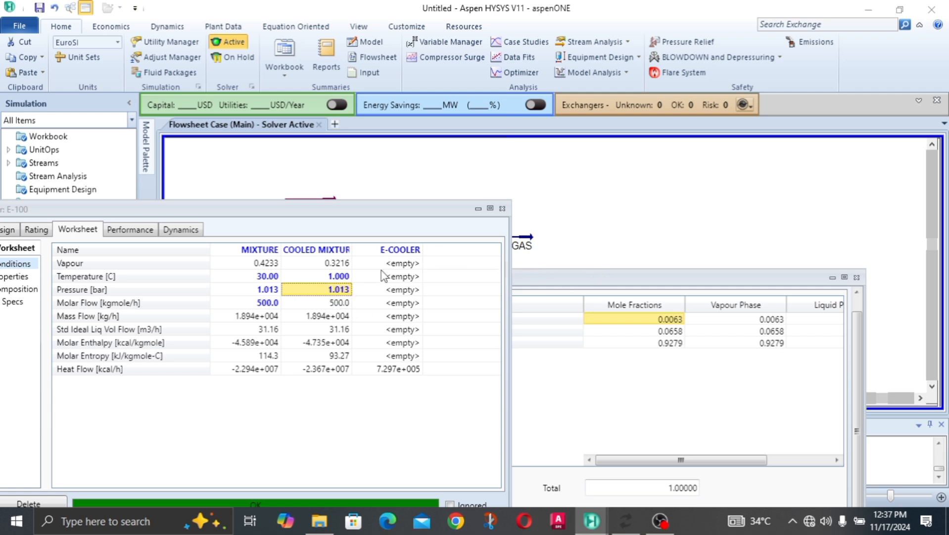
- Try to set the COOLED MIXTURE temperature directly to -5 °C in the cooler E-100 worksheet
left_click(336, 281)
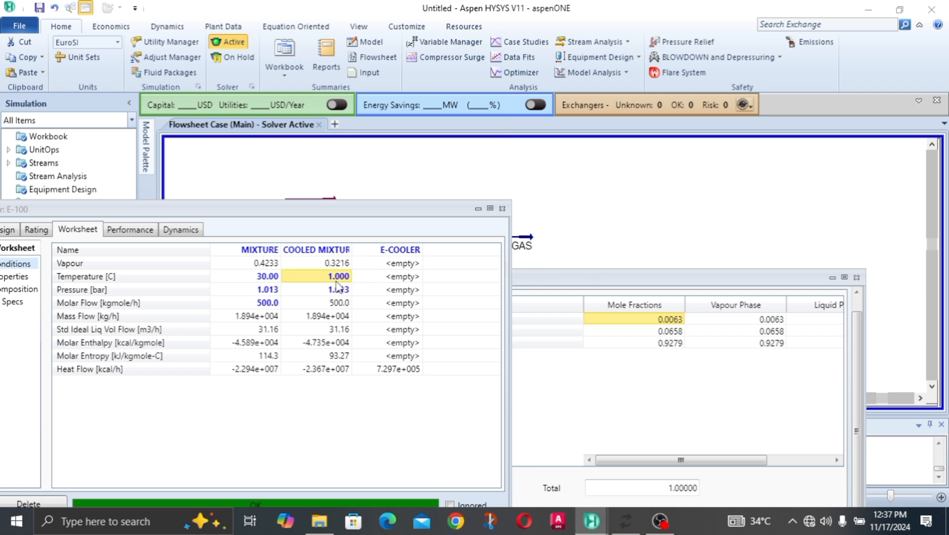
type("-5")
key("Return")
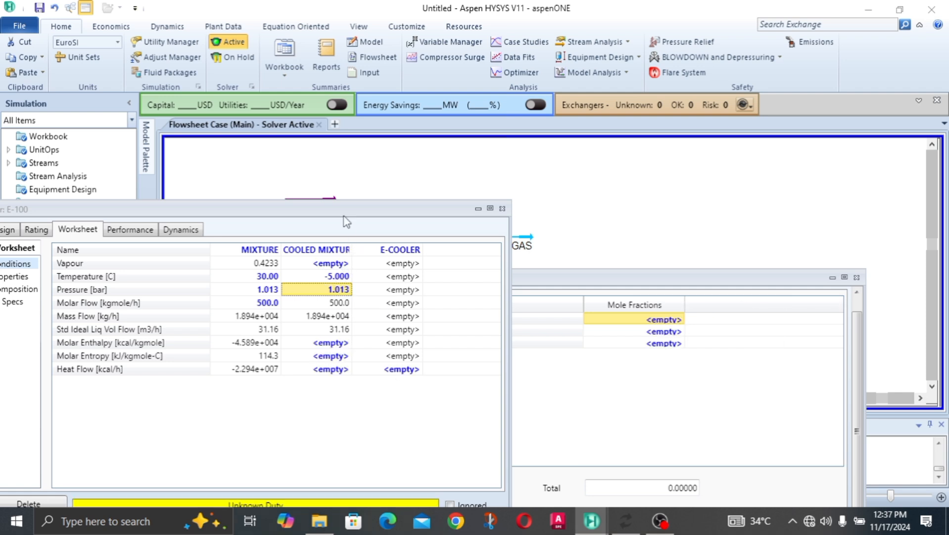
- Lower the COOLED MIXTURE temperature gradually, entering -2, -3, -4 and finally -5 °C
left_click(340, 277)
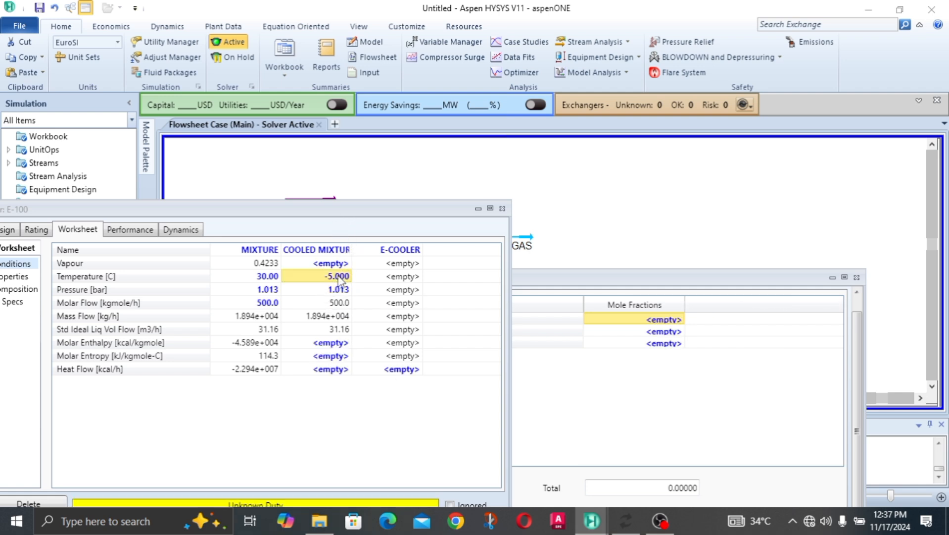
type("-2")
key("Return")
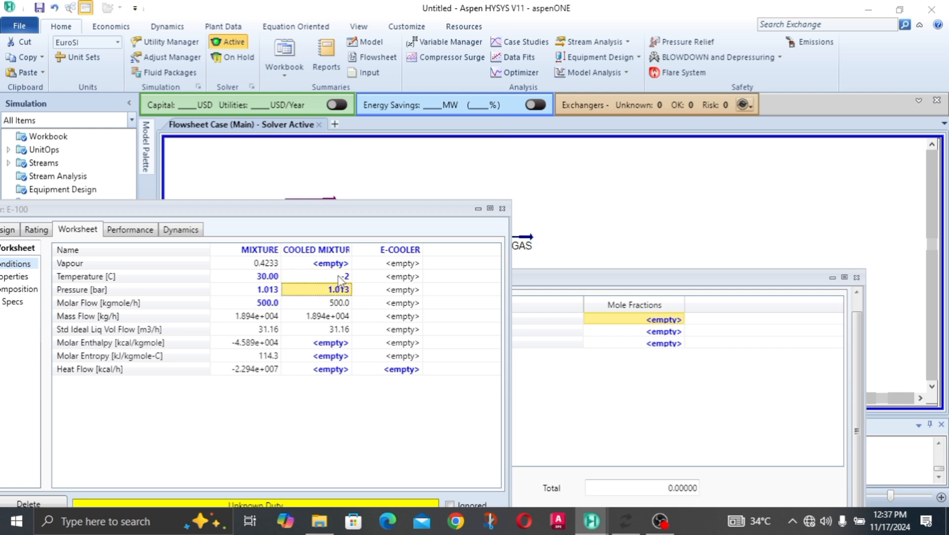
left_click(340, 277)
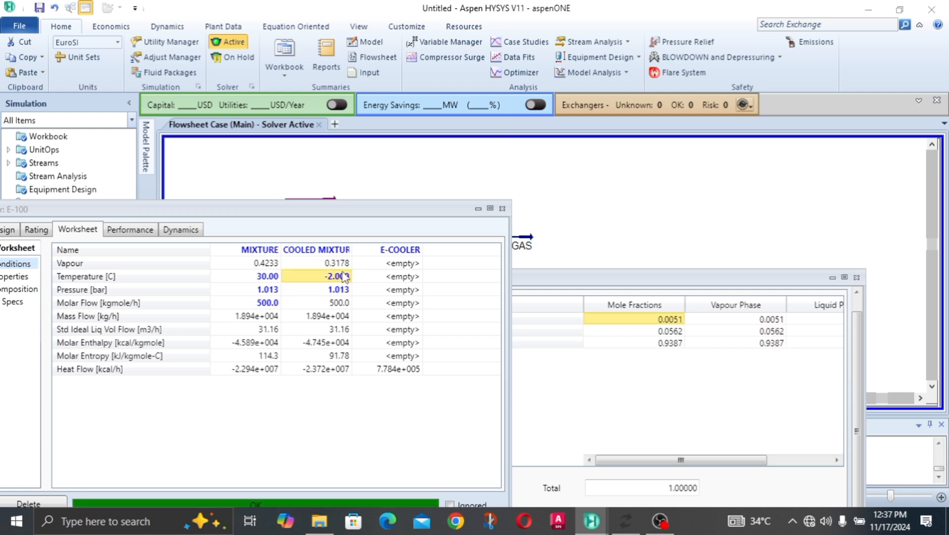
type("-3")
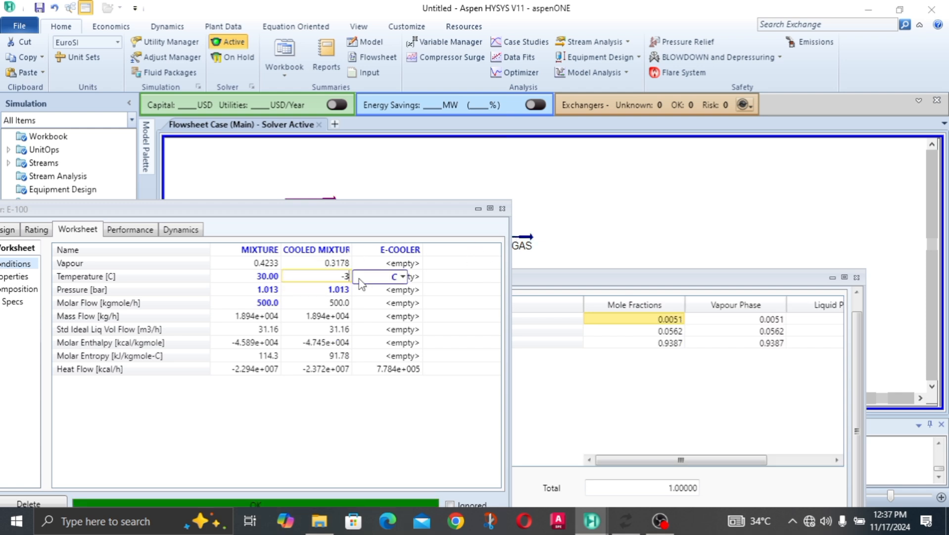
key("Return")
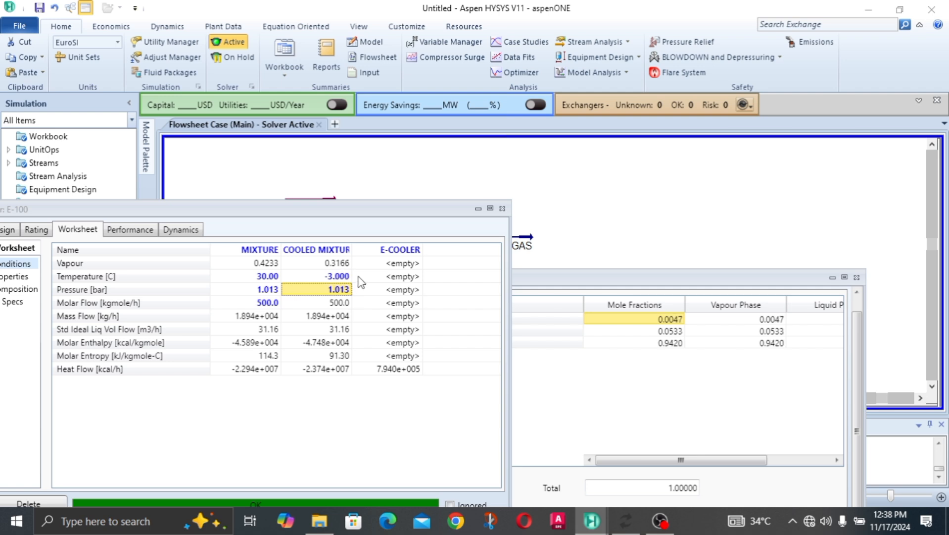
left_click(345, 280)
type("-4")
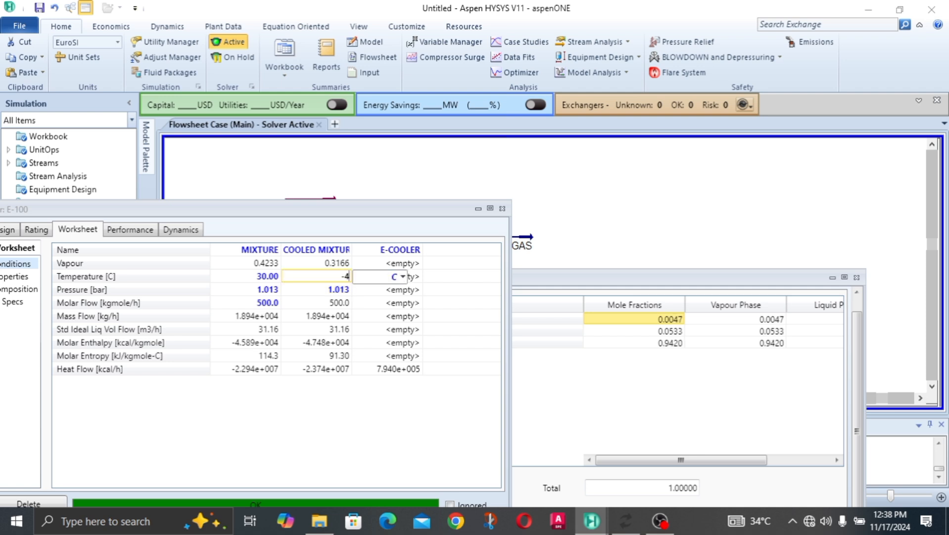
key("Return")
left_click(345, 280)
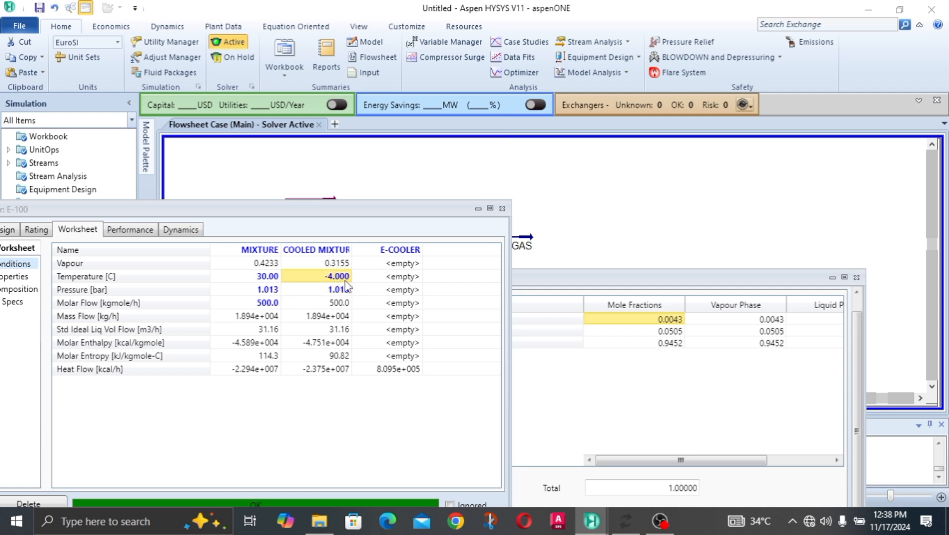
type("-5")
key("Return")
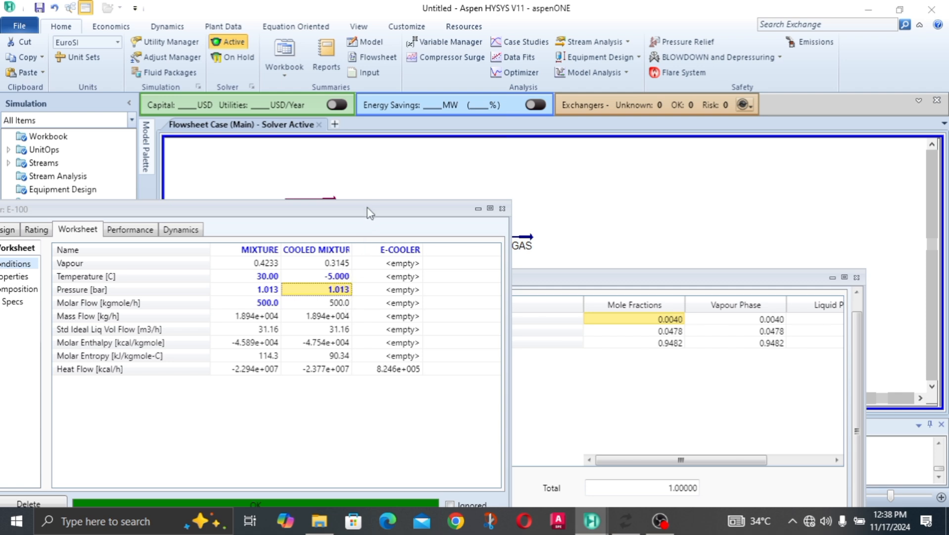
- Arrange the cooler and GAS windows together and examine the GAS stream's mole fractions at the -5 °C outlet temperature
left_click_drag(371, 209, 394, 97)
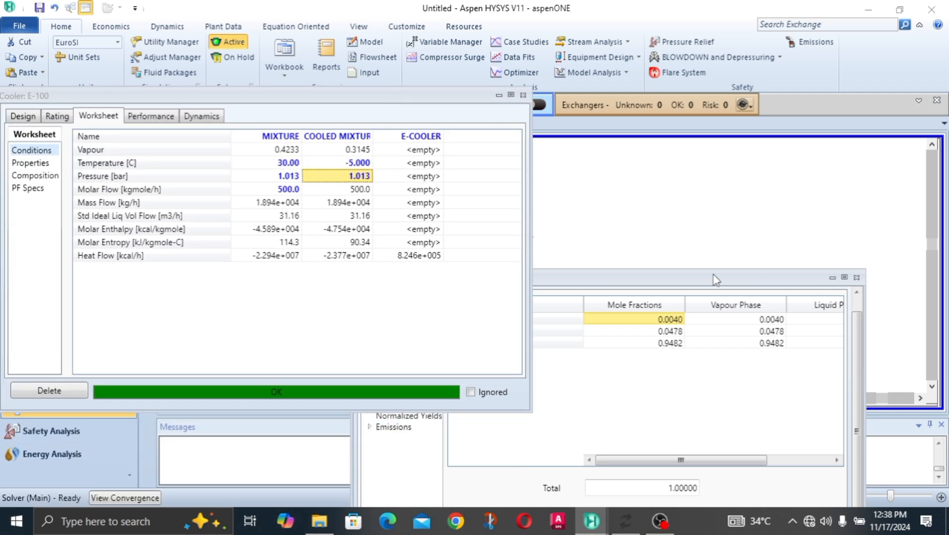
left_click_drag(706, 281, 621, 238)
scroll(772, 274, "up", 1)
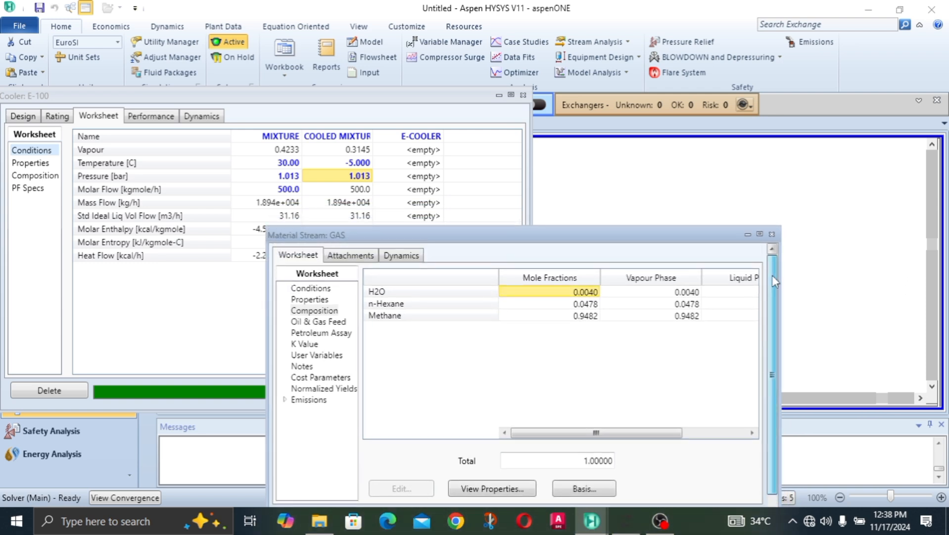
left_click(360, 164)
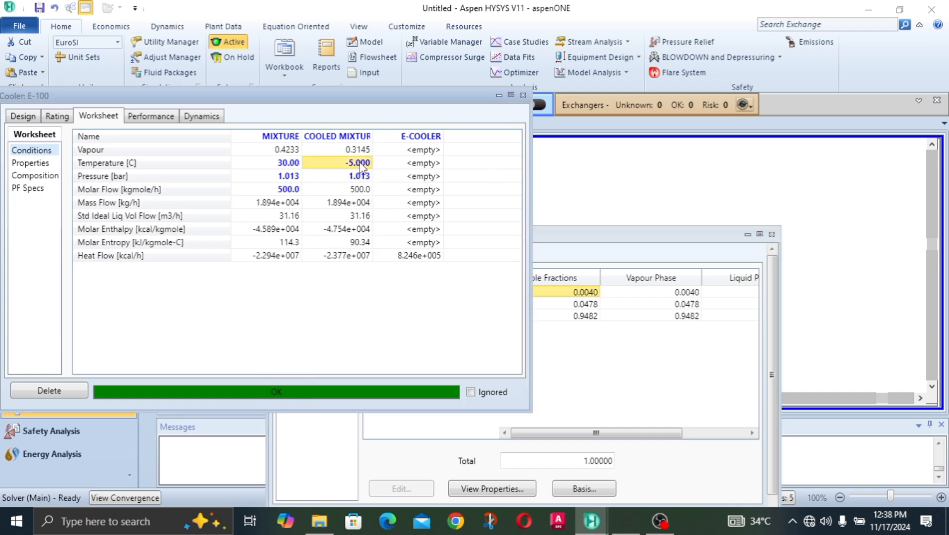
left_click(542, 324)
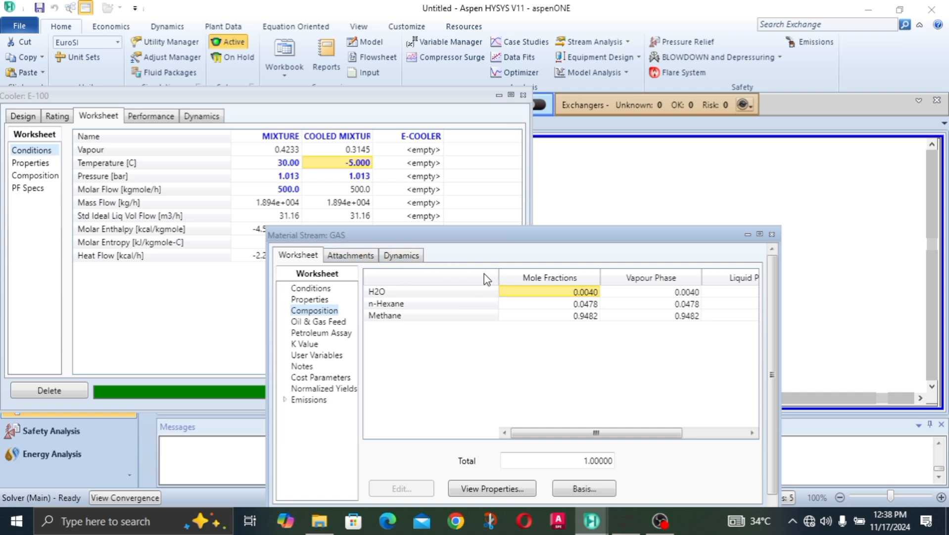
left_click(378, 292)
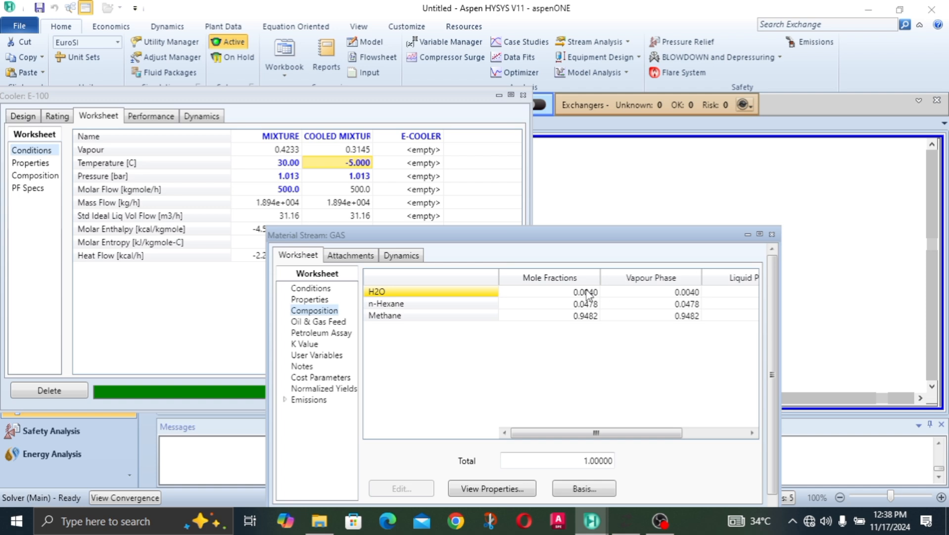
- Check the n-Hexane and Methane mole fractions of the GAS stream and close the GAS and cooler windows
left_click(590, 306)
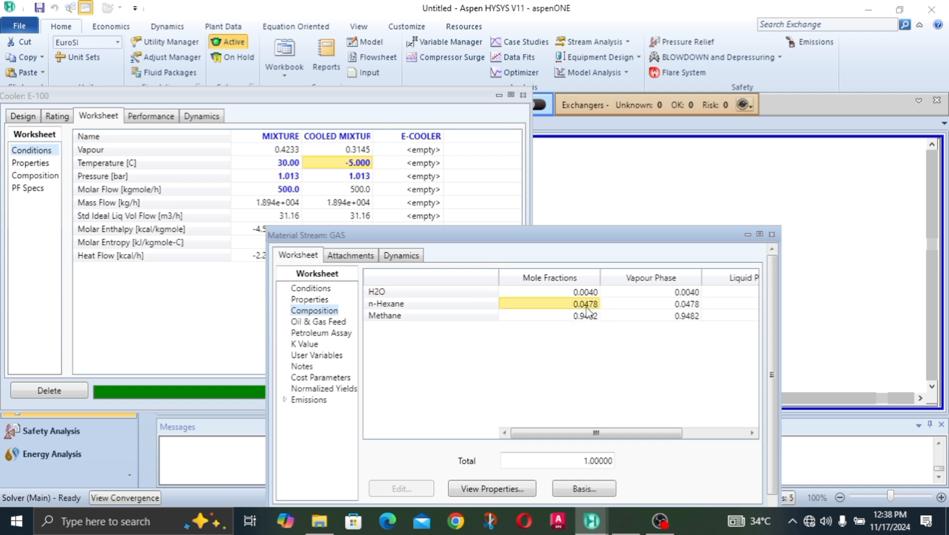
left_click(582, 315)
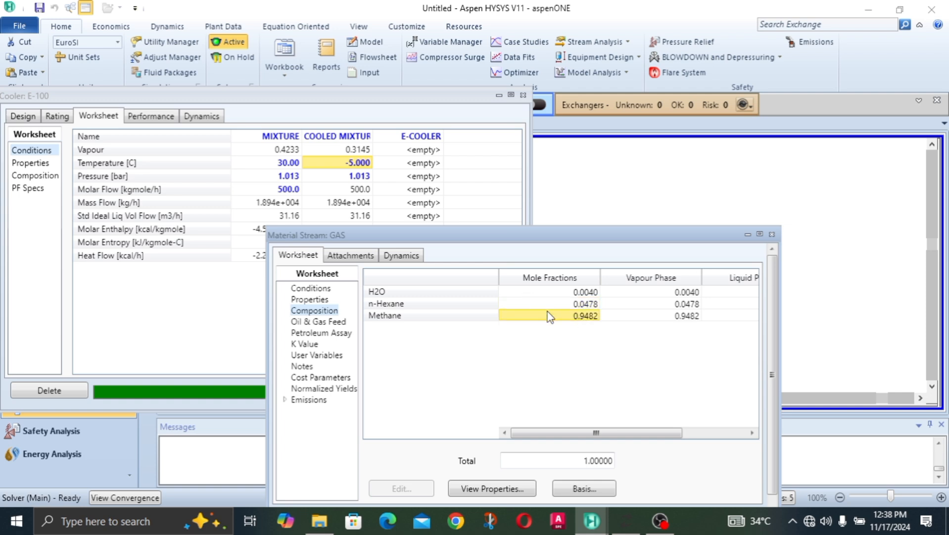
left_click(772, 234)
left_click(523, 95)
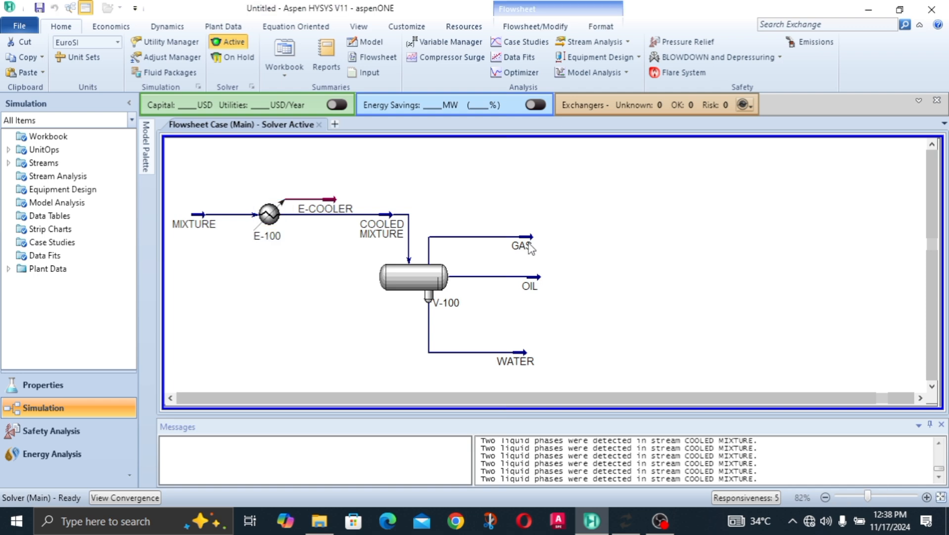
- Examine the OIL stream's composition, focusing on its n-Hexane mole fraction, and close the stream
left_click(533, 292)
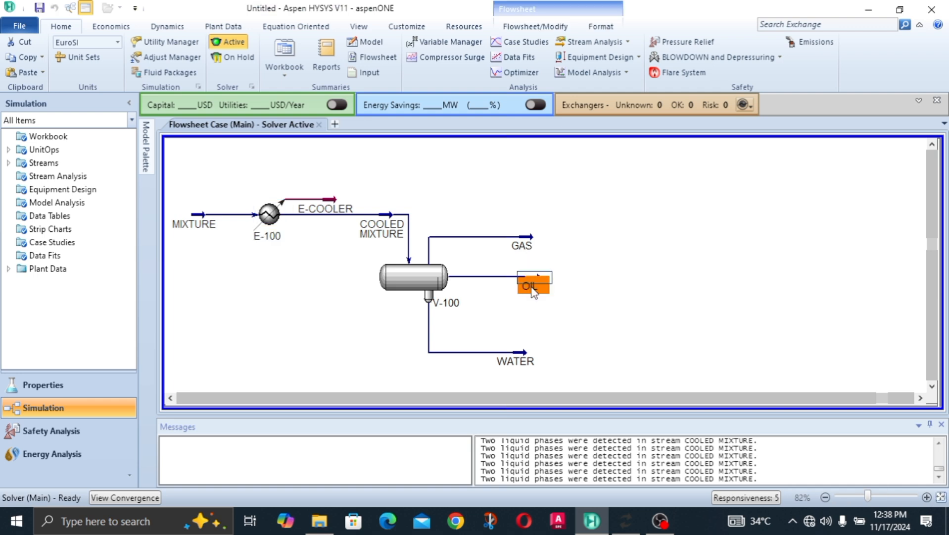
double_click(533, 292)
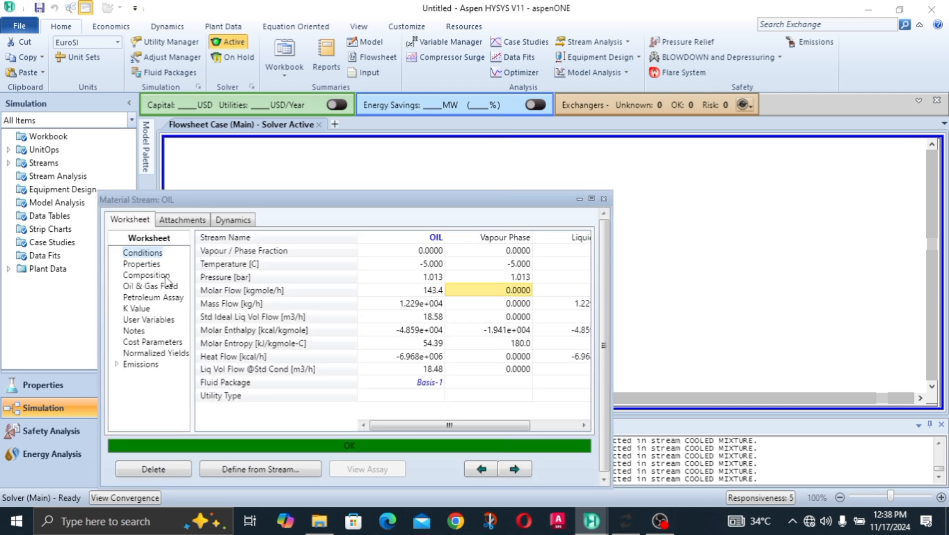
left_click(163, 276)
left_click(420, 270)
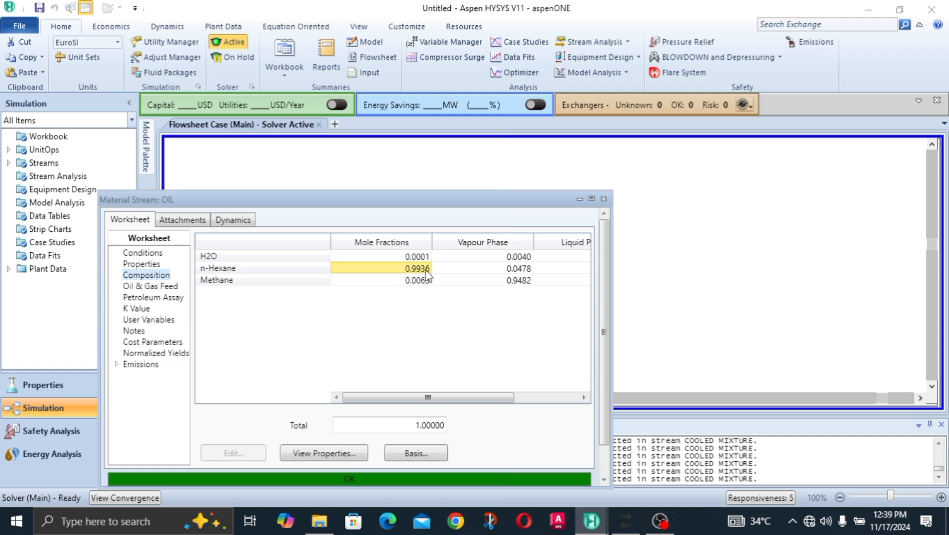
left_click(604, 198)
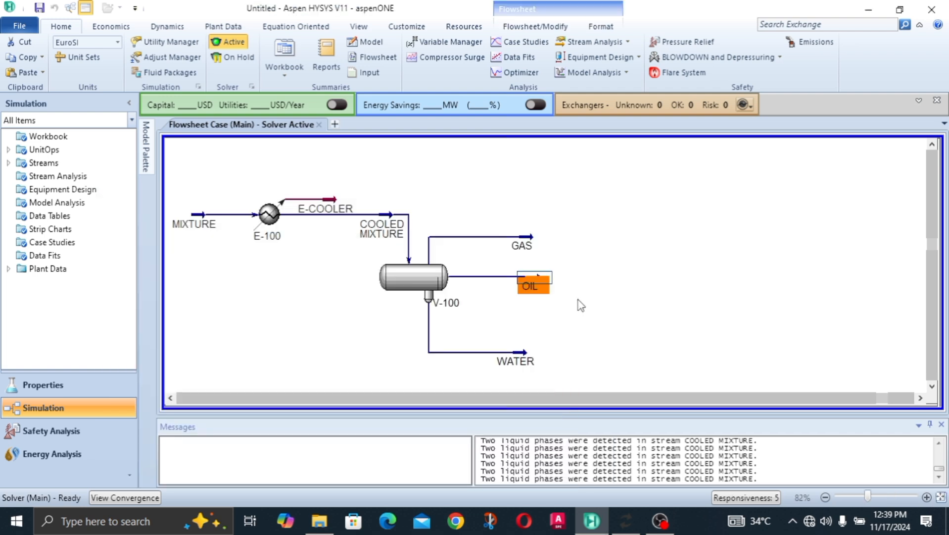
- Examine the WATER stream's composition, comparing the H2O and n-Hexane mole fractions, and close the stream
double_click(531, 369)
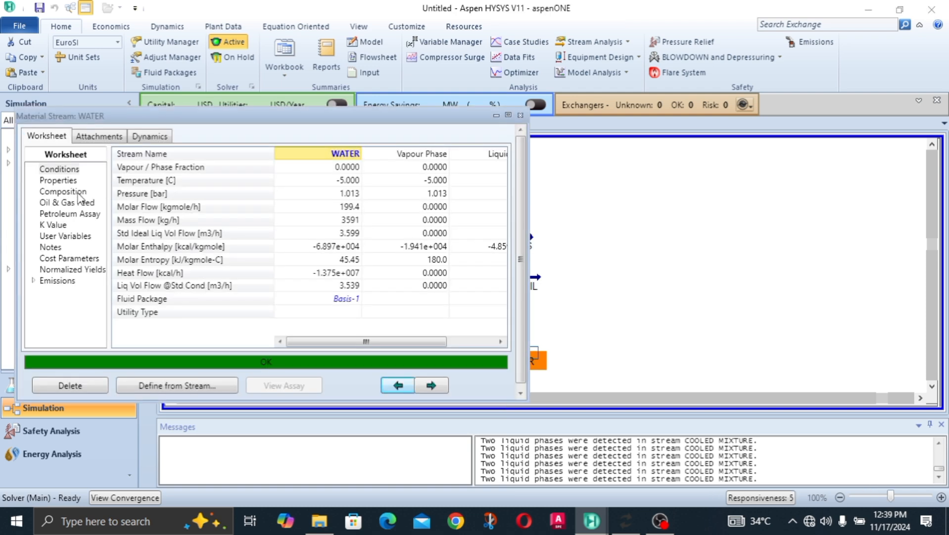
left_click(63, 191)
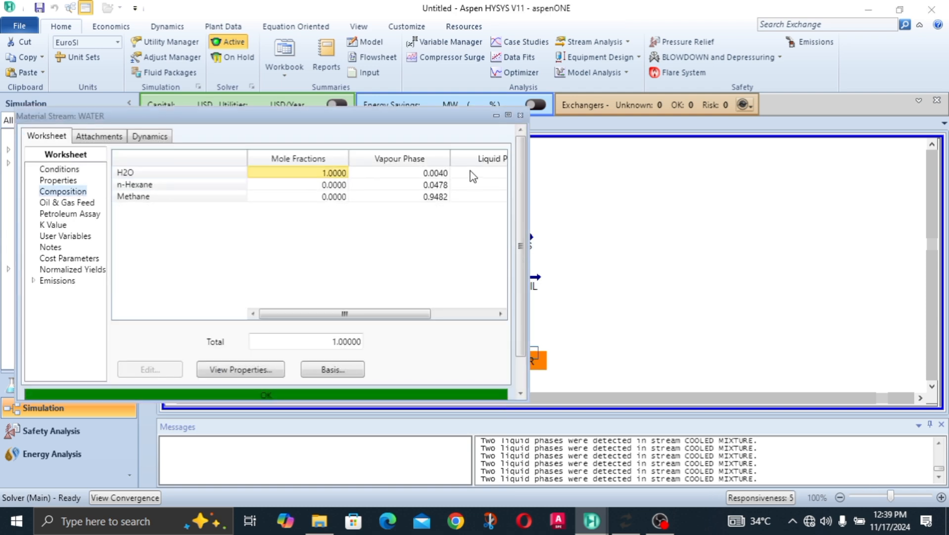
left_click(331, 185)
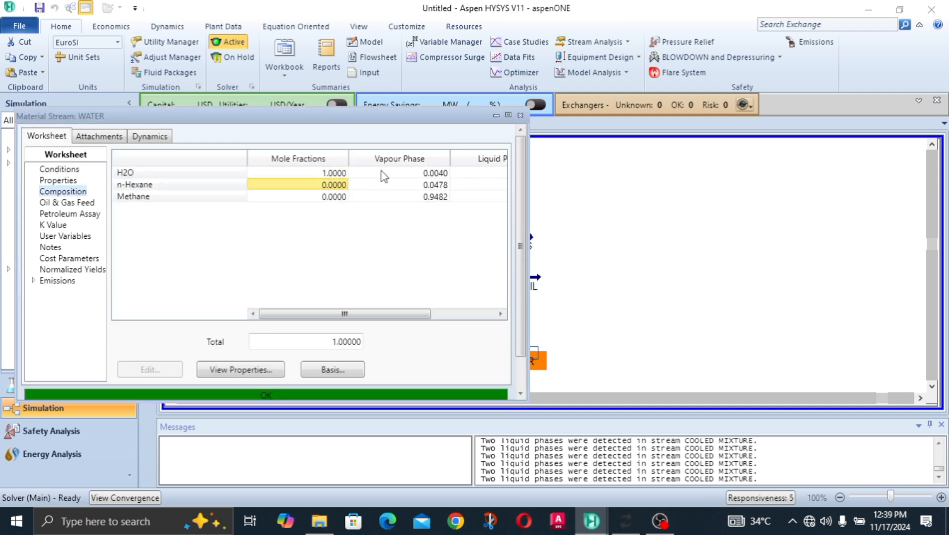
left_click(520, 115)
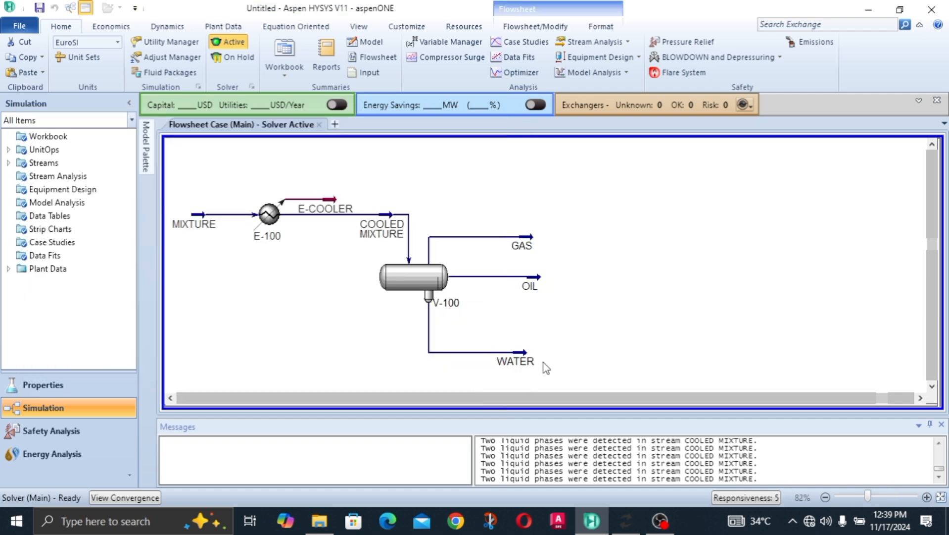
- Reopen the OIL stream's composition to check how much Methane and H2O remain in it, and close the stream
double_click(533, 287)
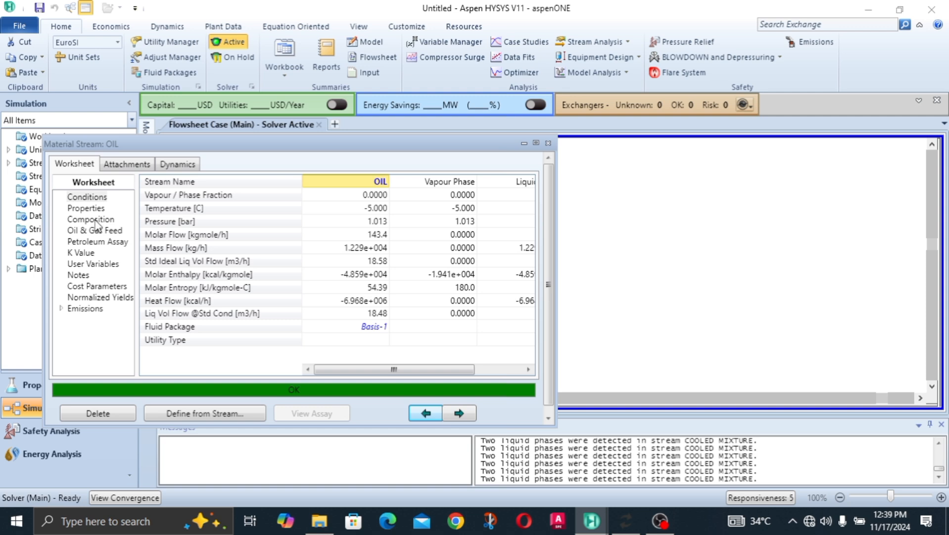
left_click(91, 219)
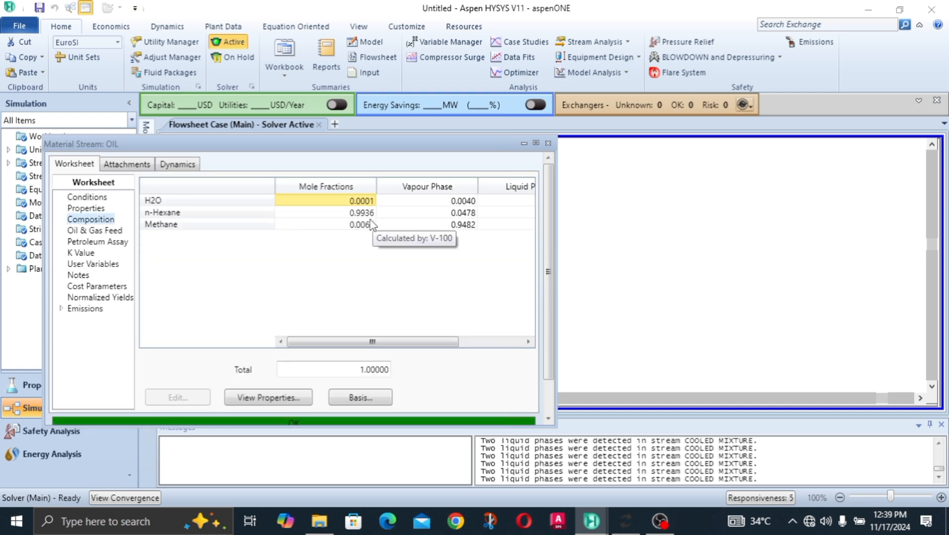
left_click(361, 225)
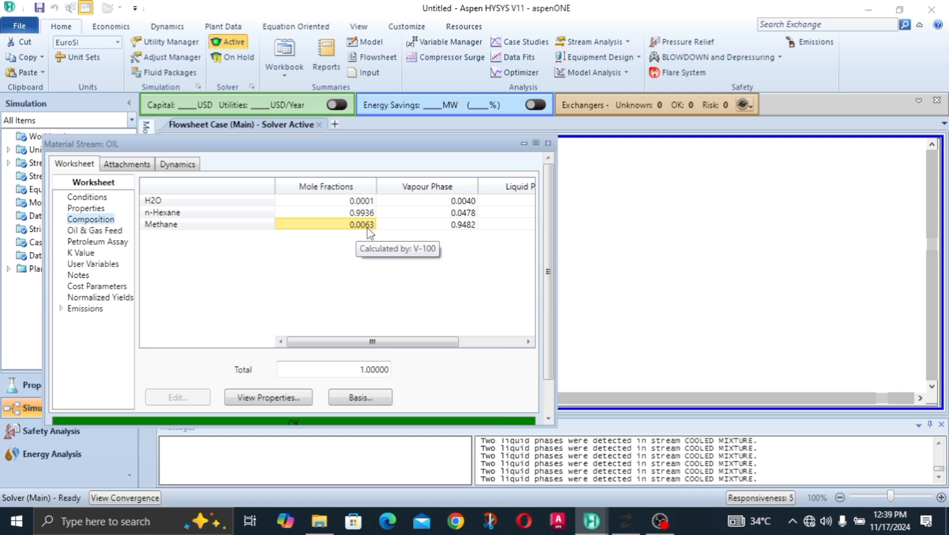
left_click(364, 200)
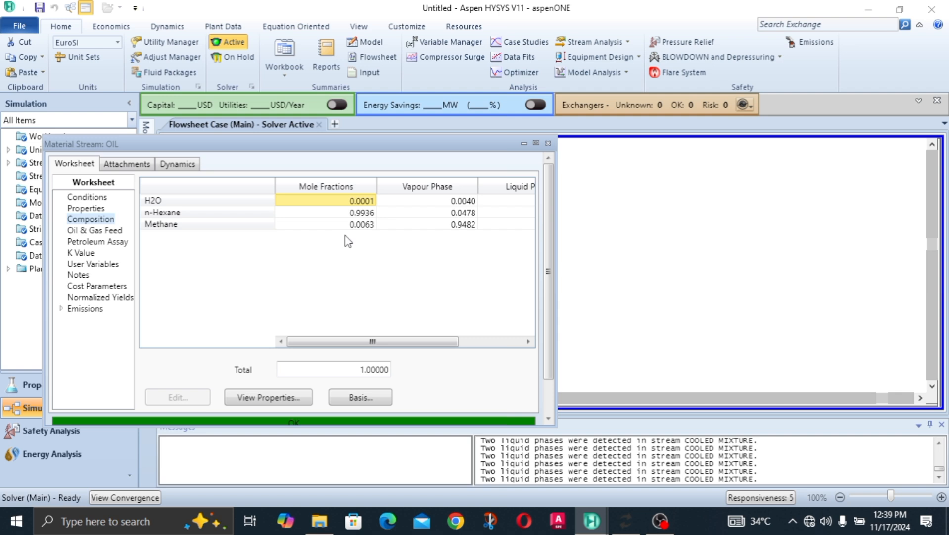
left_click(547, 143)
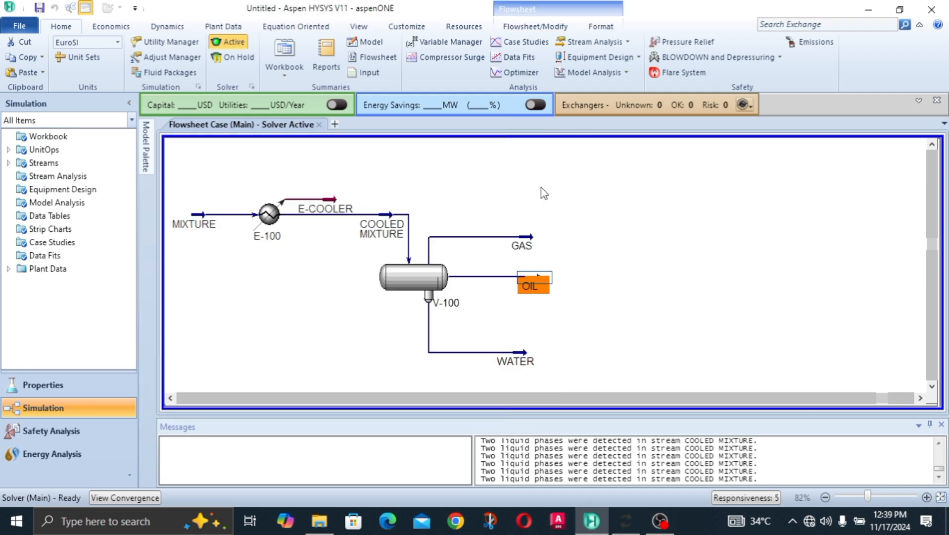
- Shift the GAS outlet stream slightly up and outward and nudge the OIL outlet stream outward on the flowsheet
left_click(171, 397)
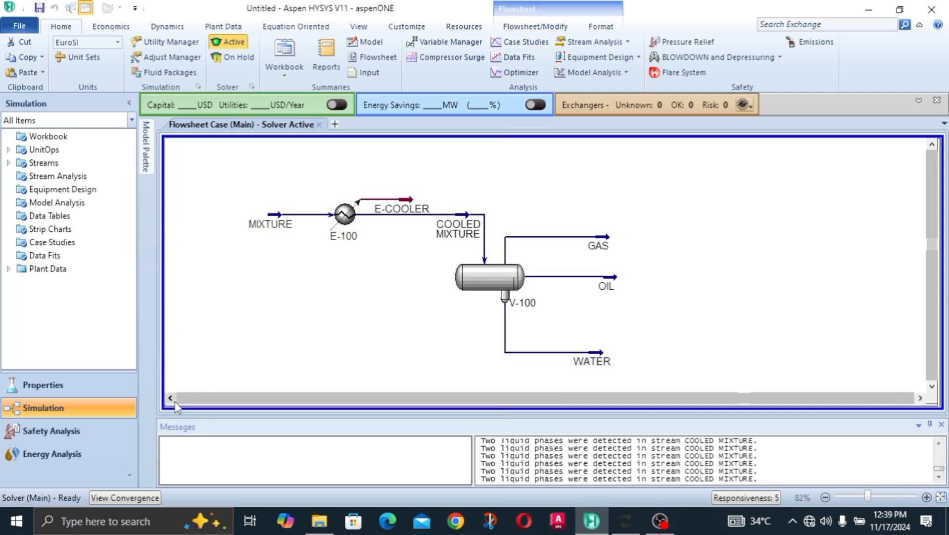
left_click_drag(606, 246, 623, 241)
left_click(602, 279)
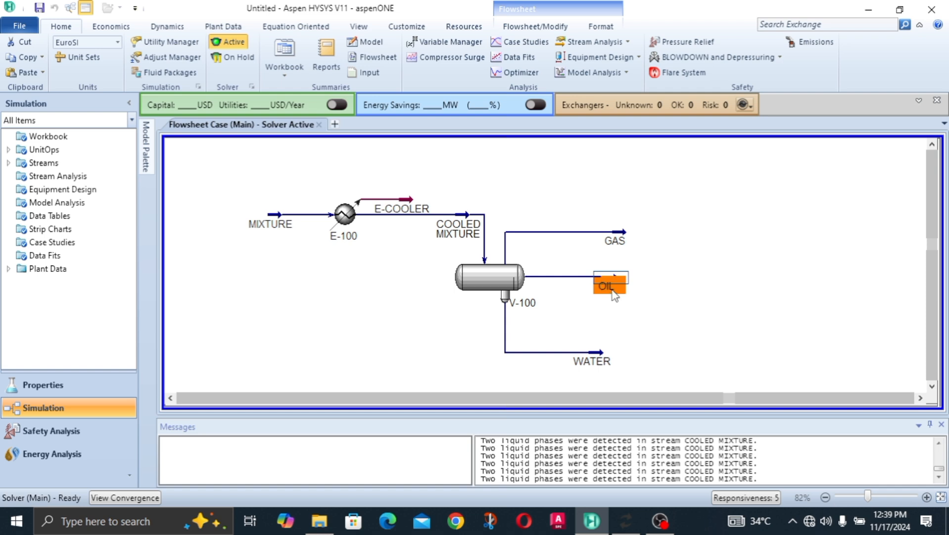
left_click(727, 296)
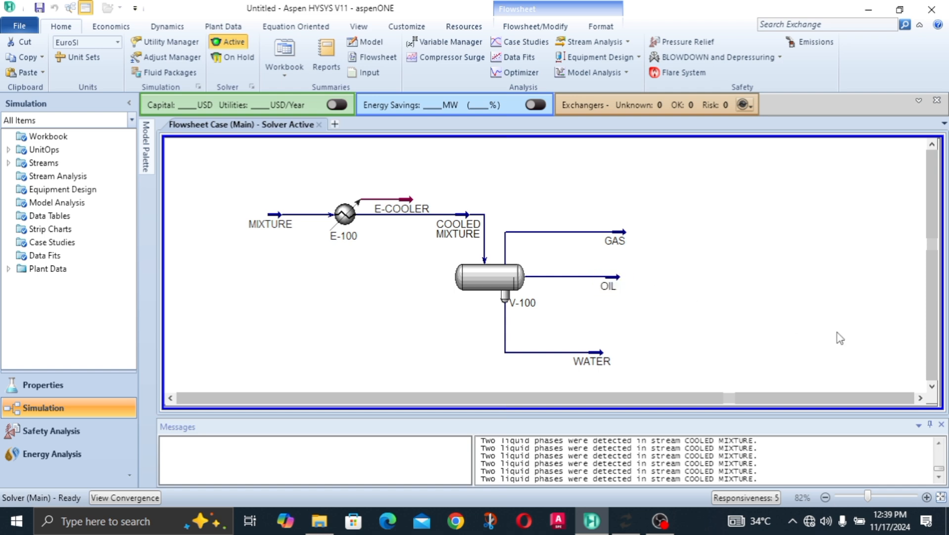
left_click(920, 397)
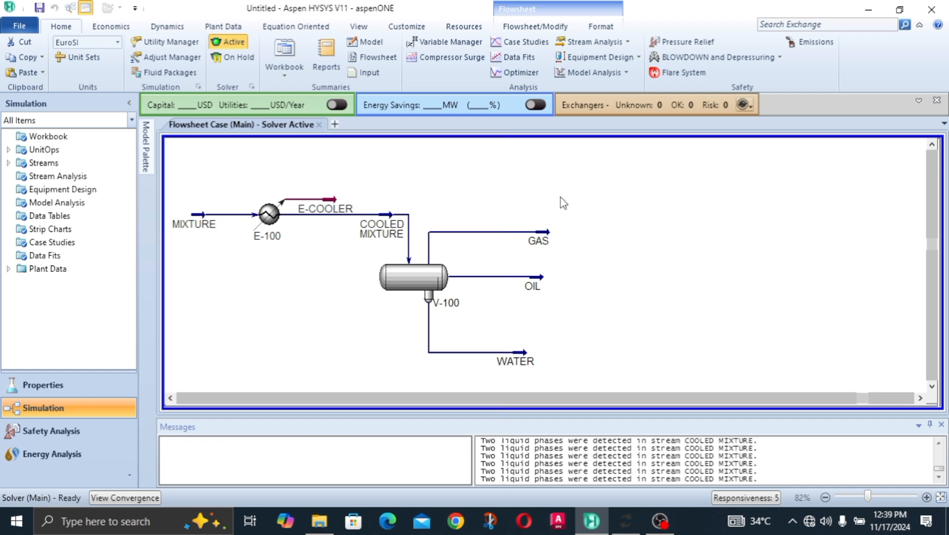
- Add two Tank units to the empty flowsheet area beyond the separator's outlet streams, one above the other
left_click(147, 149)
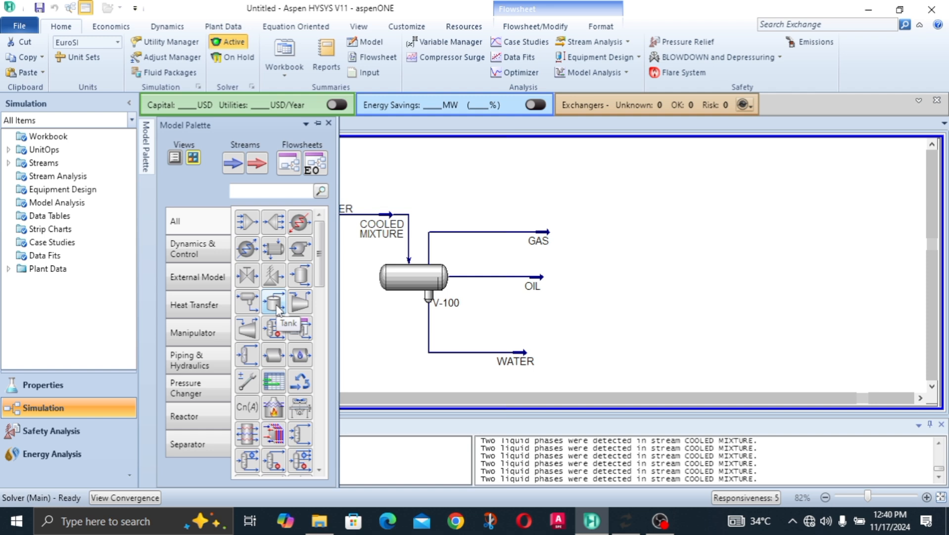
left_click_drag(278, 310, 618, 262)
left_click_drag(273, 301, 601, 319)
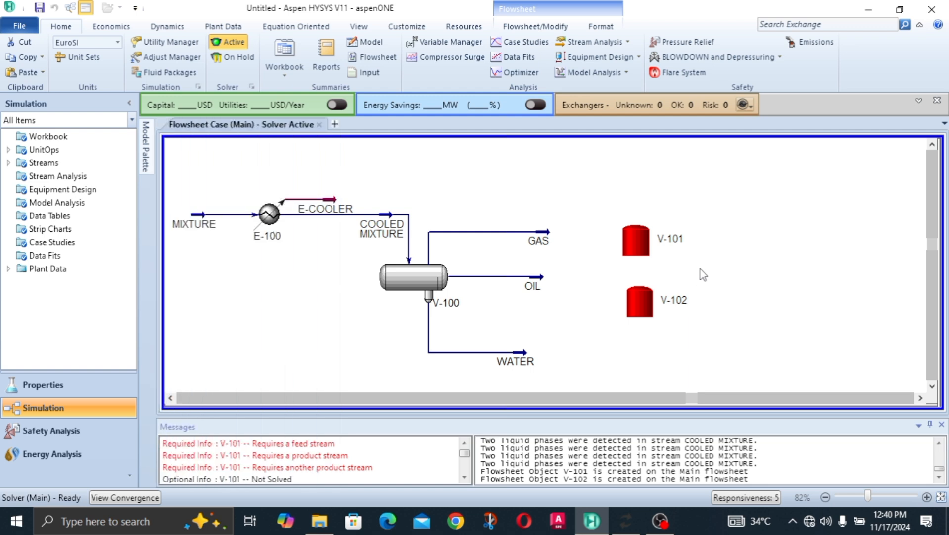
- Space the two tanks vertically, with V-101 above the GAS stream level and V-102 beside the OIL stream
left_click_drag(639, 249, 629, 206)
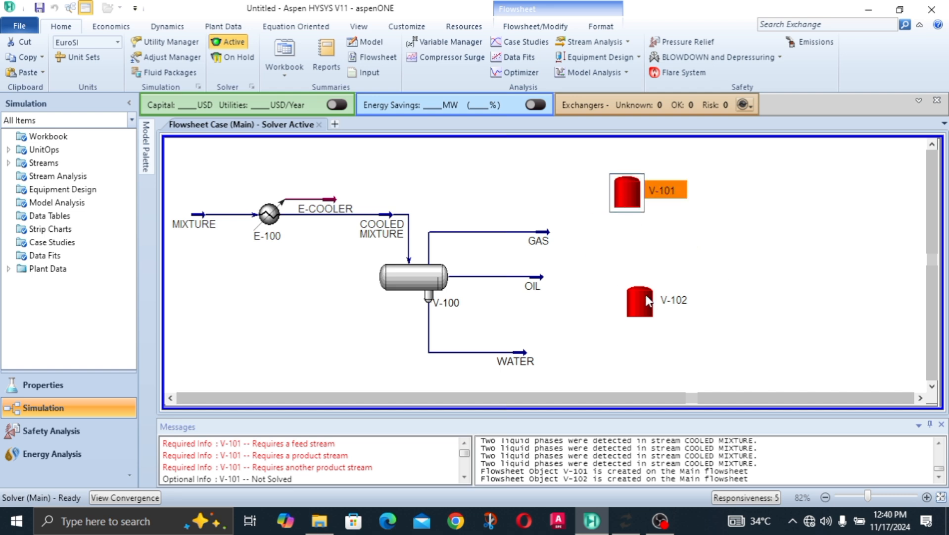
left_click_drag(648, 300, 628, 306)
left_click(816, 210)
left_click(629, 296)
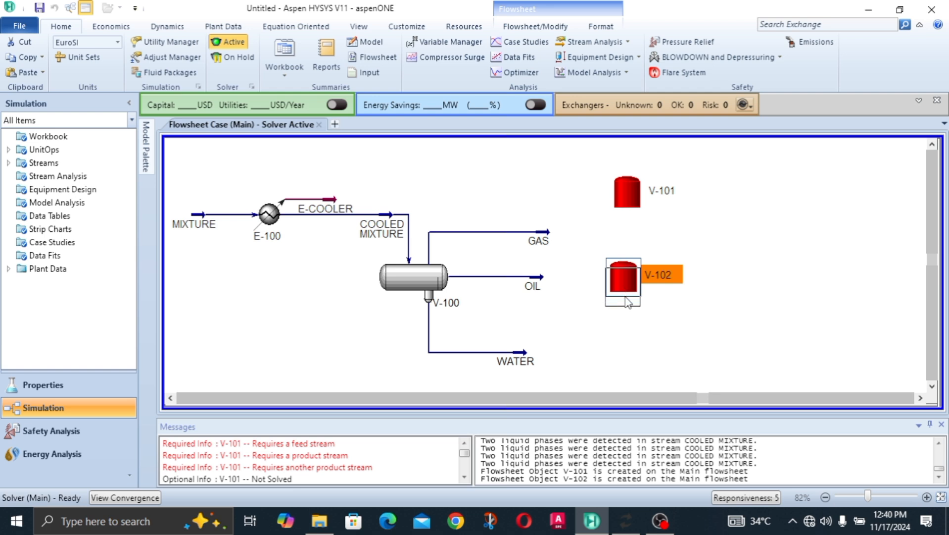
left_click(777, 209)
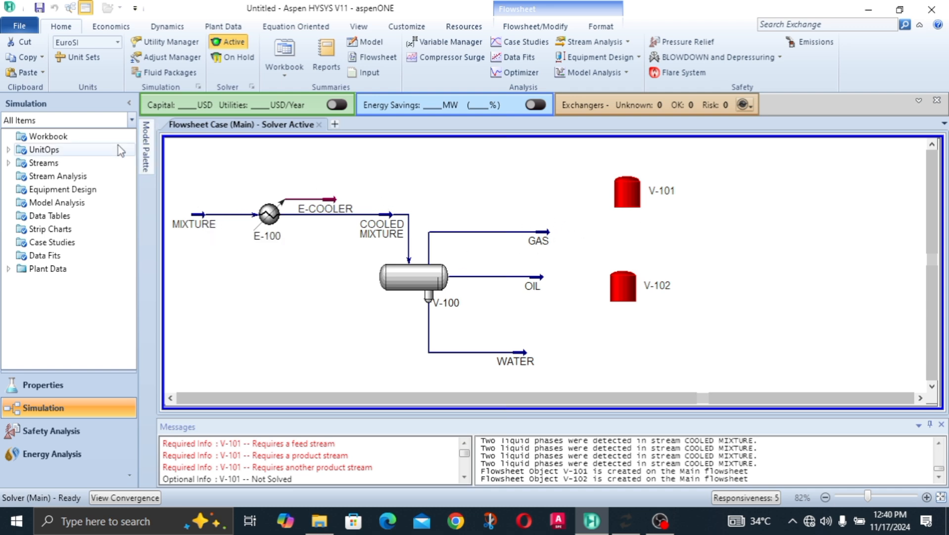
- Add a material stream beside tank V-101, define it from the MIXTURE stream and review its conditions
left_click(145, 154)
left_click_drag(233, 163, 541, 195)
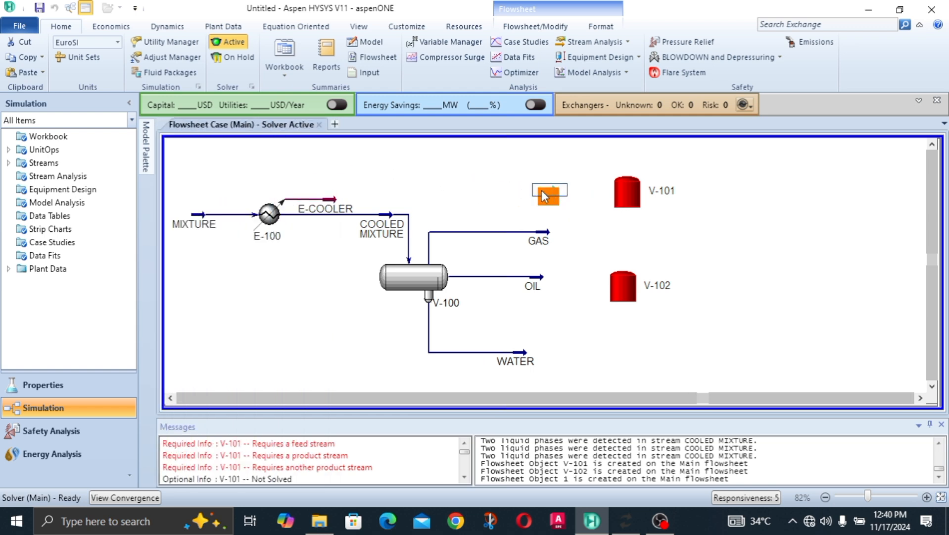
double_click(541, 191)
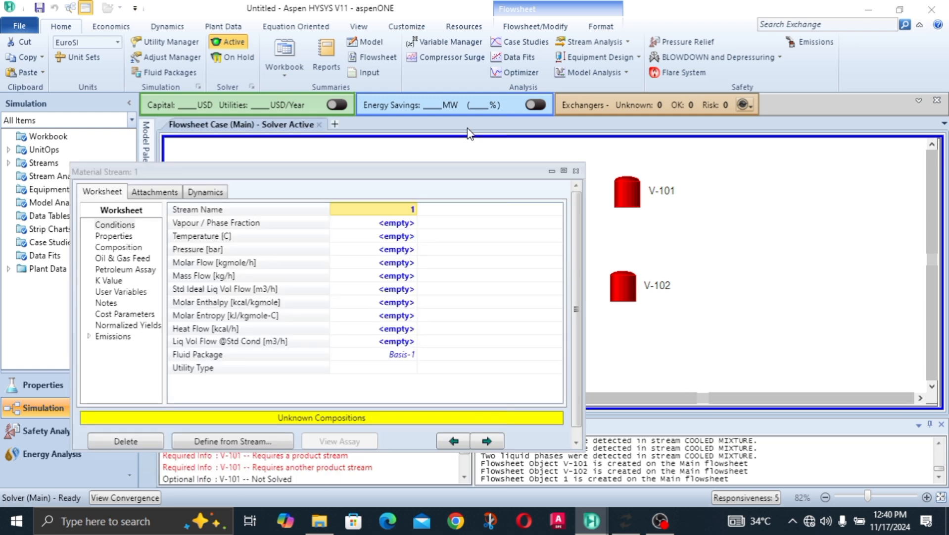
left_click(224, 442)
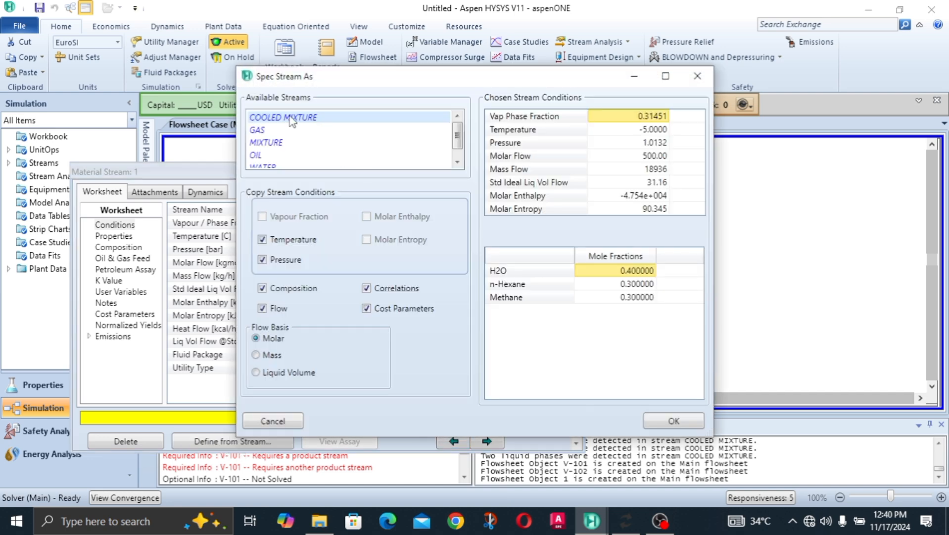
left_click_drag(458, 134, 456, 155)
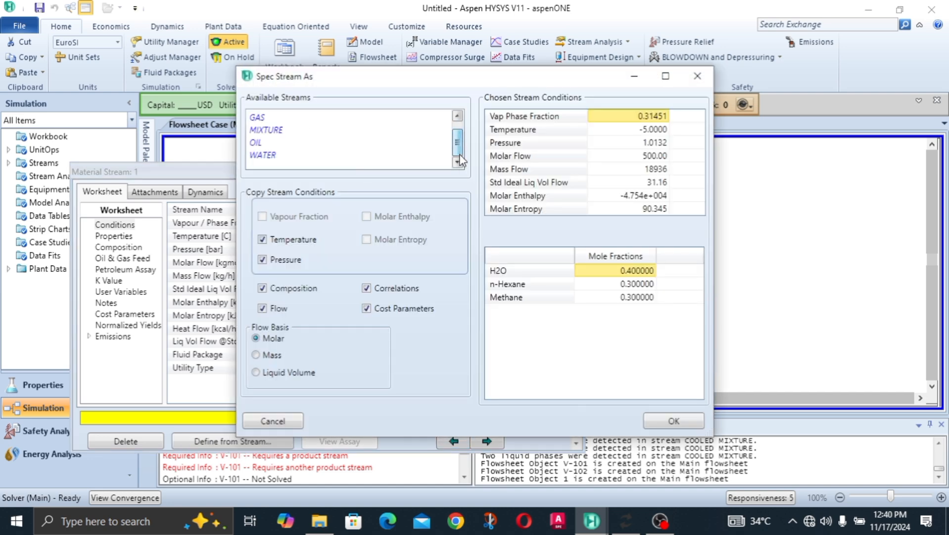
left_click(282, 130)
left_click(666, 422)
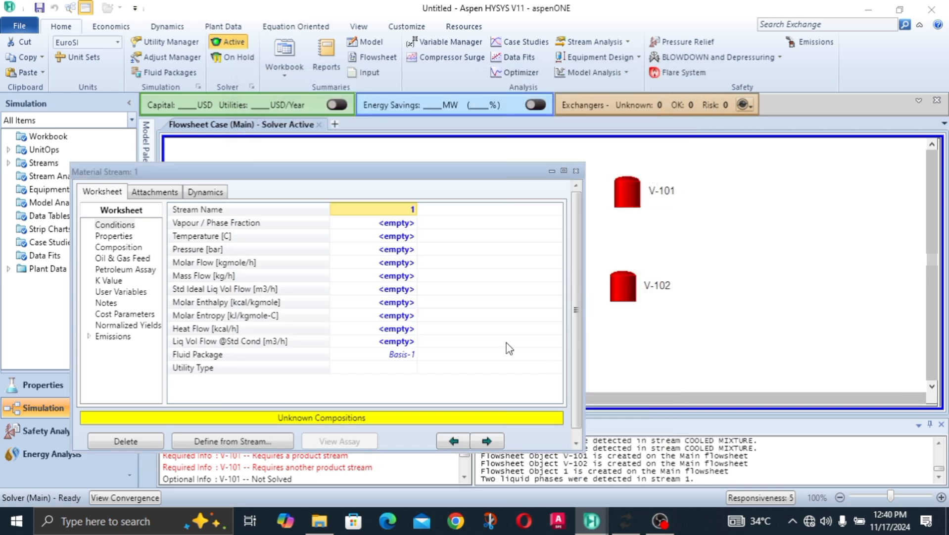
left_click(403, 224)
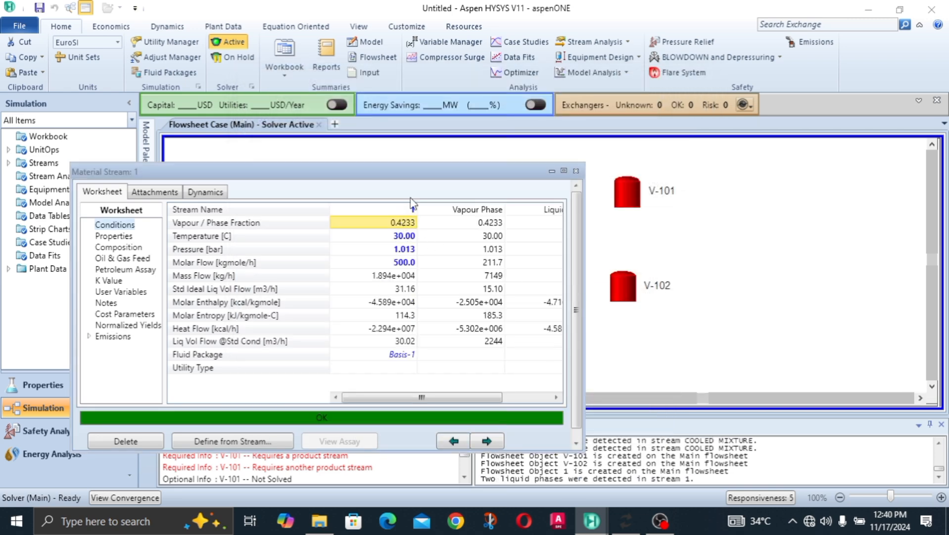
left_click_drag(419, 176, 449, 291)
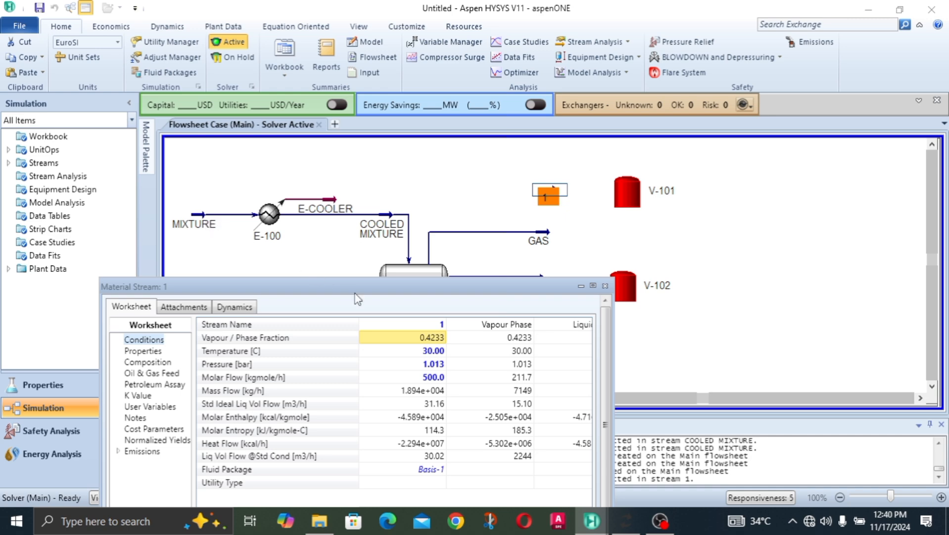
left_click_drag(393, 286, 471, 129)
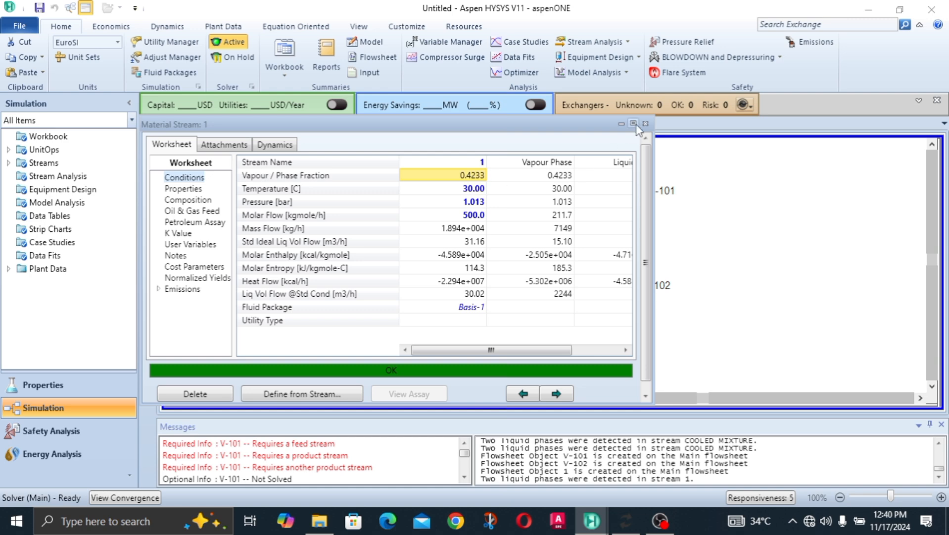
- Open tank V-101 and connect stream 1 as its inlet
left_click(684, 189)
double_click(629, 198)
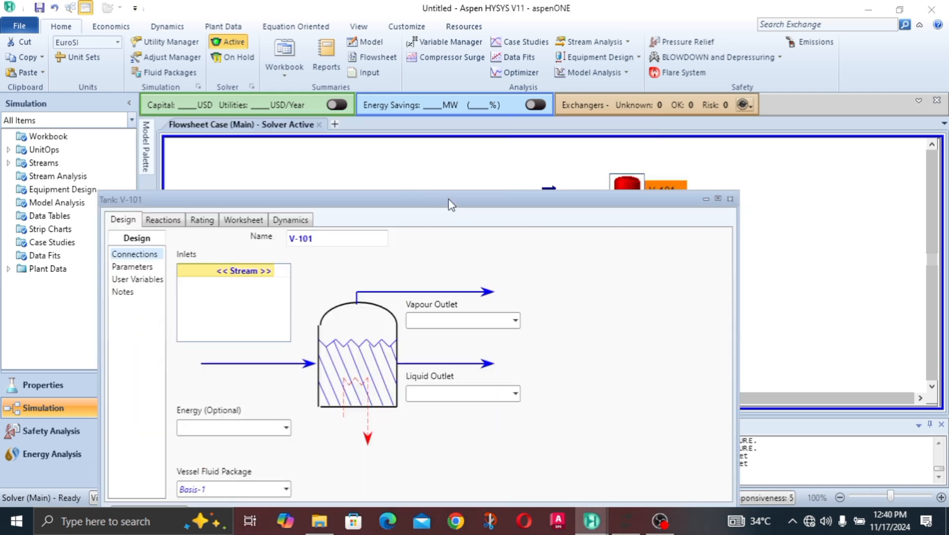
left_click_drag(449, 199, 468, 76)
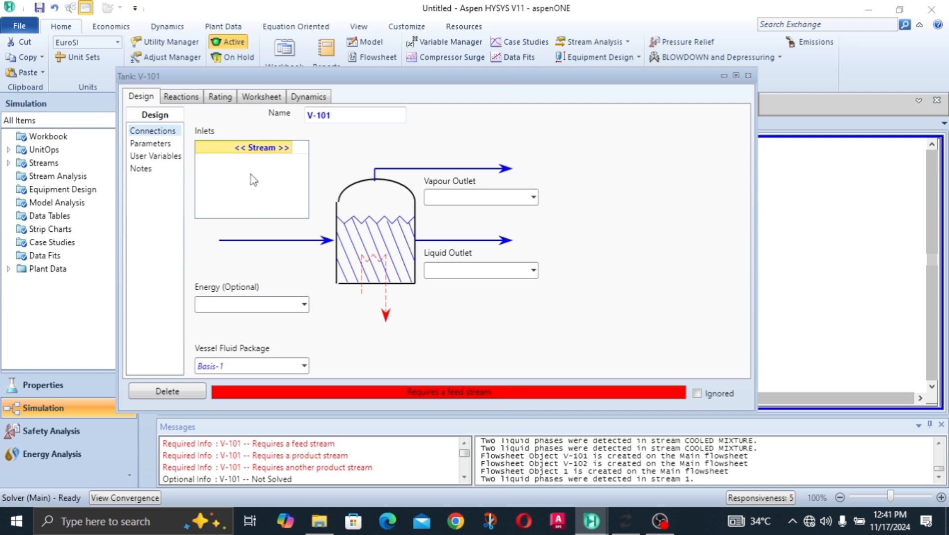
left_click(267, 147)
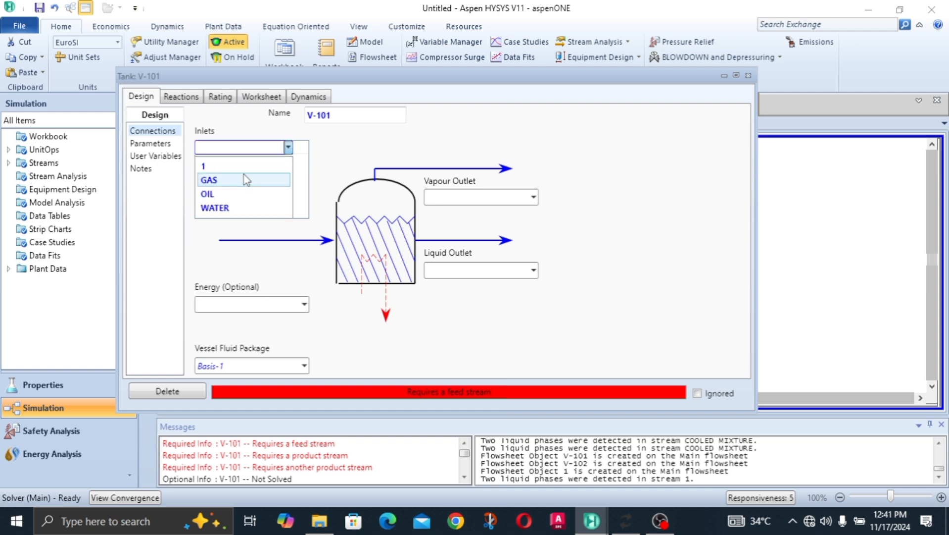
left_click(243, 169)
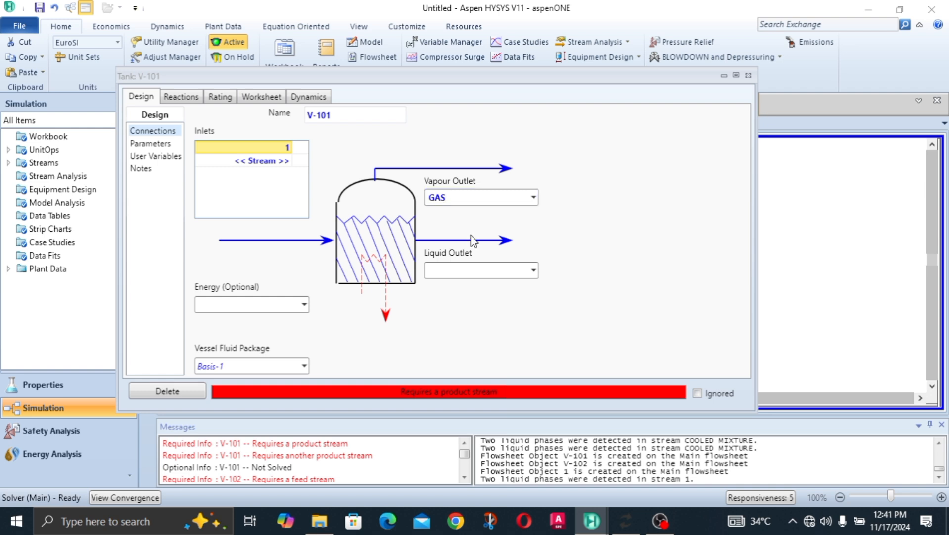
- Connect new streams GAS 2 and LIQUID 2 as the vapour and liquid outlets of tank V-101
left_click(463, 271)
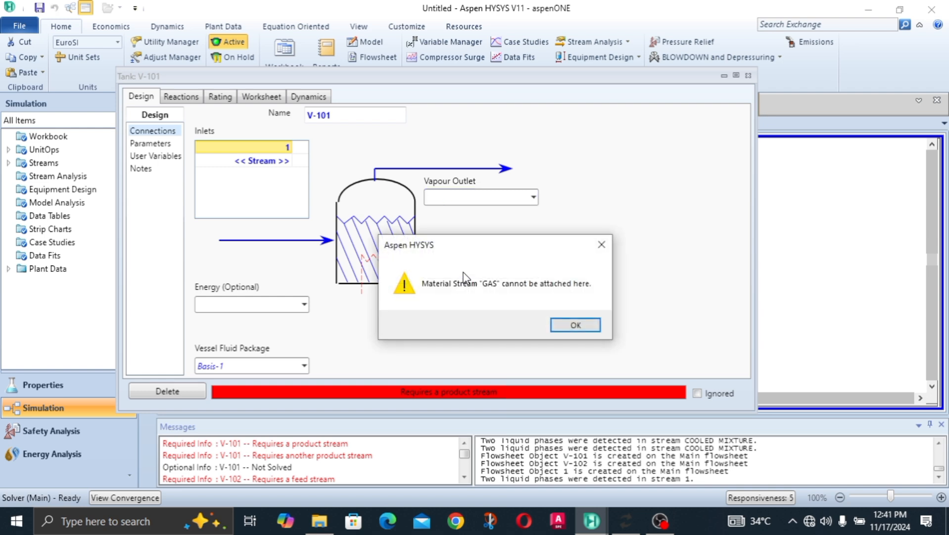
left_click(576, 325)
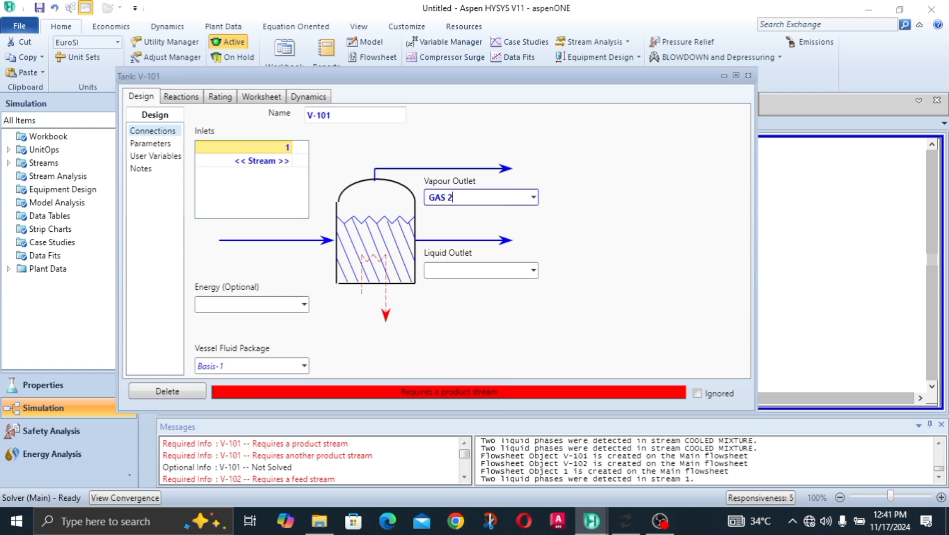
left_click(480, 269)
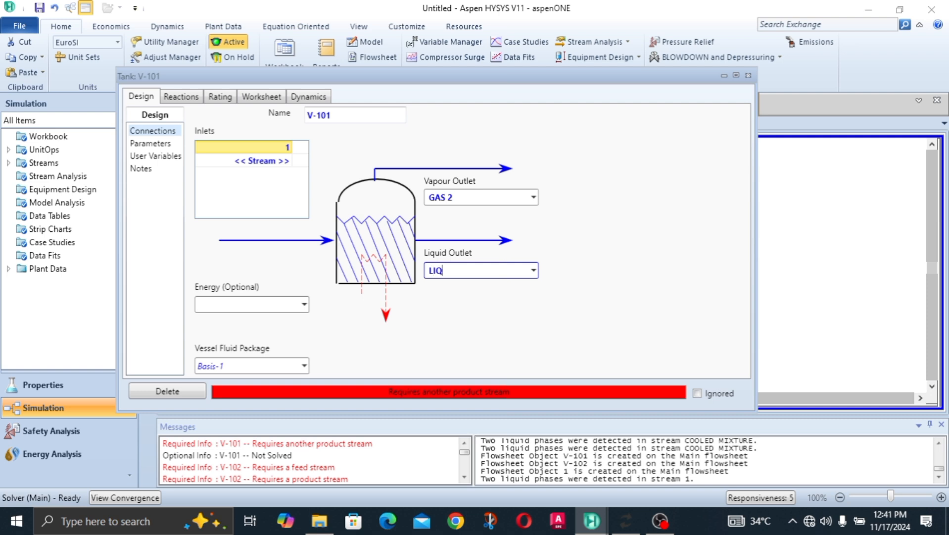
key("Return")
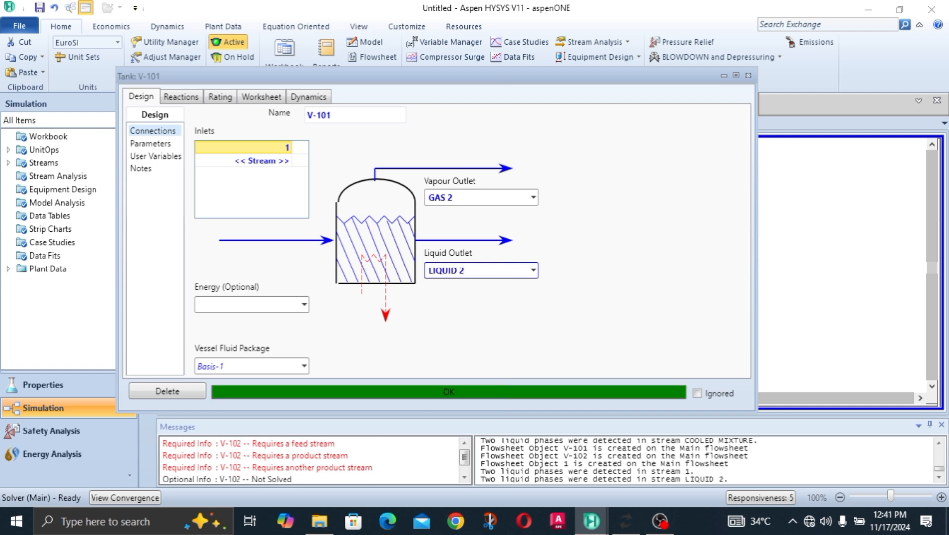
left_click(748, 76)
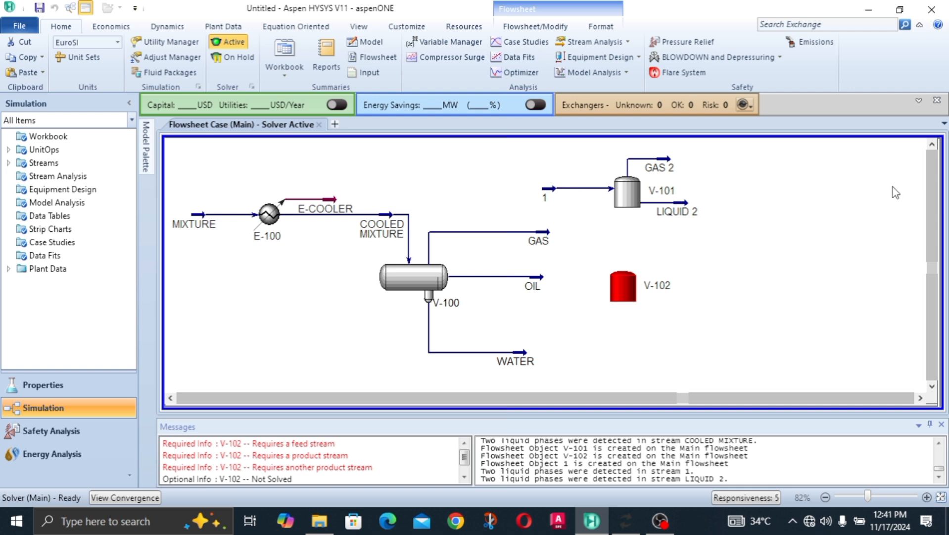
- Move the GAS 2 stream up and outward and the LIQUID 2 stream down and outward from tank V-101
left_click(930, 149)
left_click(932, 388)
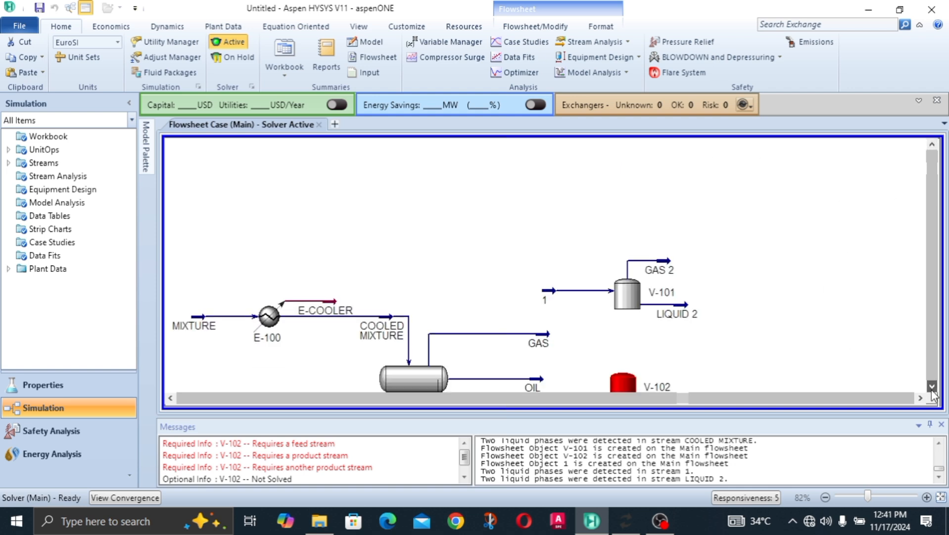
left_click_drag(665, 260, 716, 237)
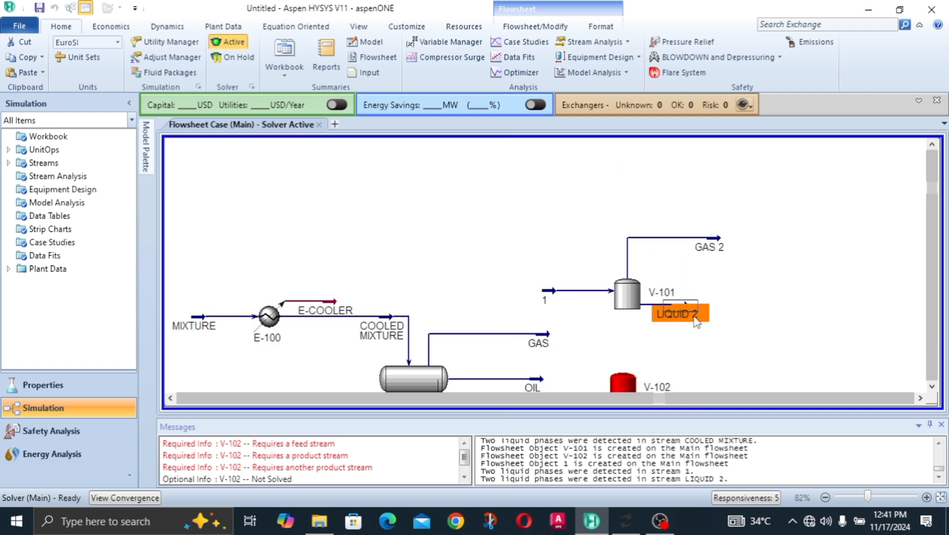
left_click_drag(696, 321, 727, 346)
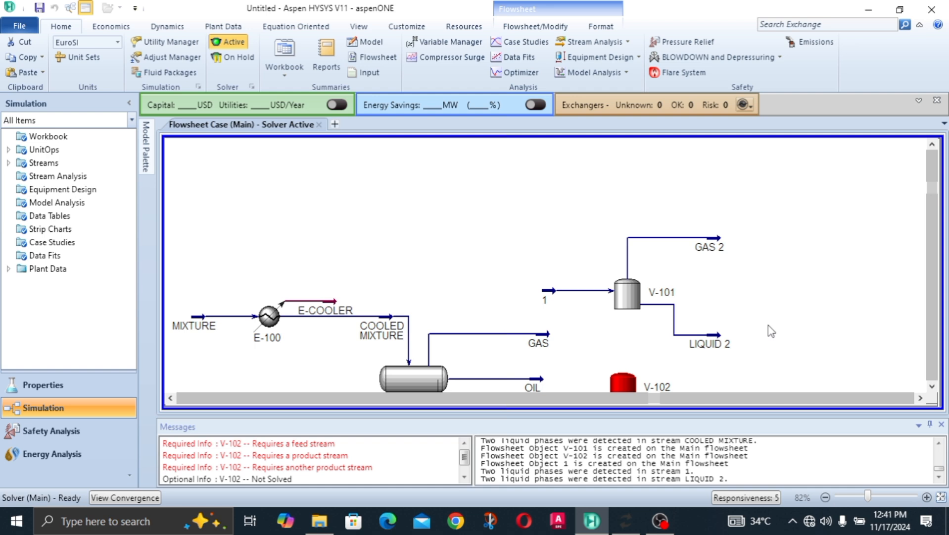
scroll(729, 298, "down", 1)
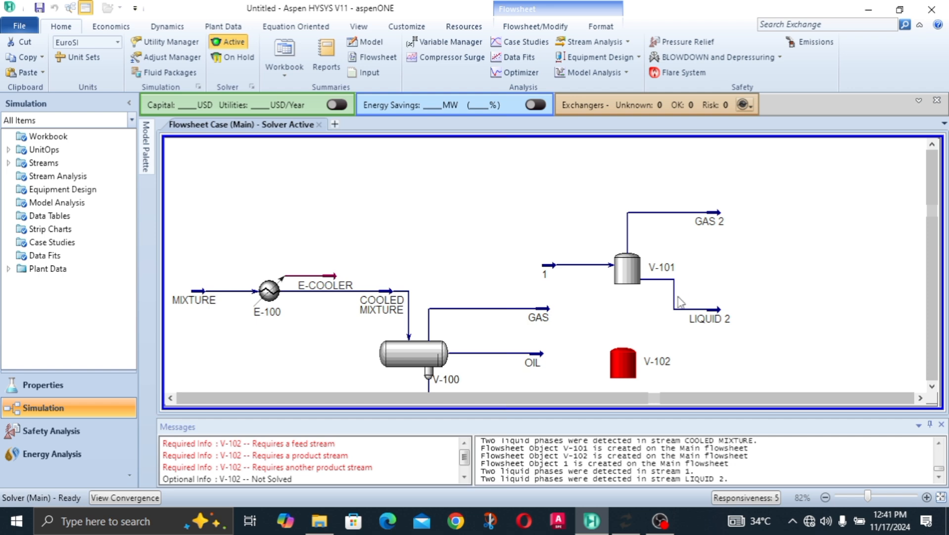
left_click_drag(673, 296, 670, 296)
left_click(768, 273)
- Review the conditions and composition of the GAS 2 stream
left_click(711, 221)
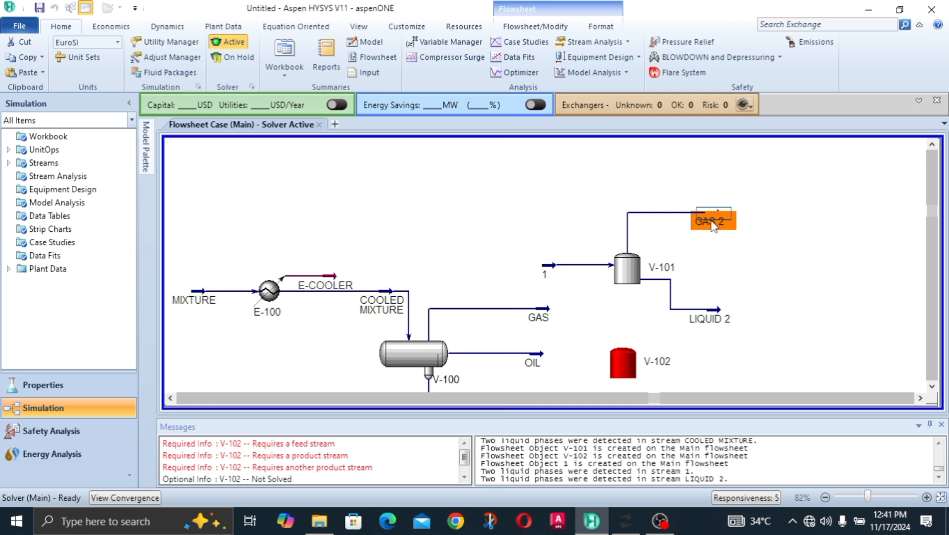
left_click(338, 167)
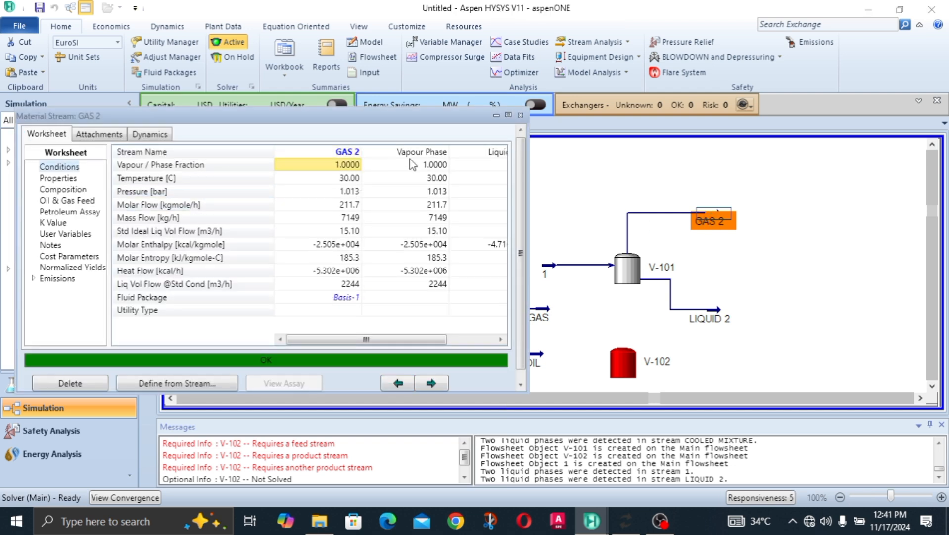
left_click(64, 190)
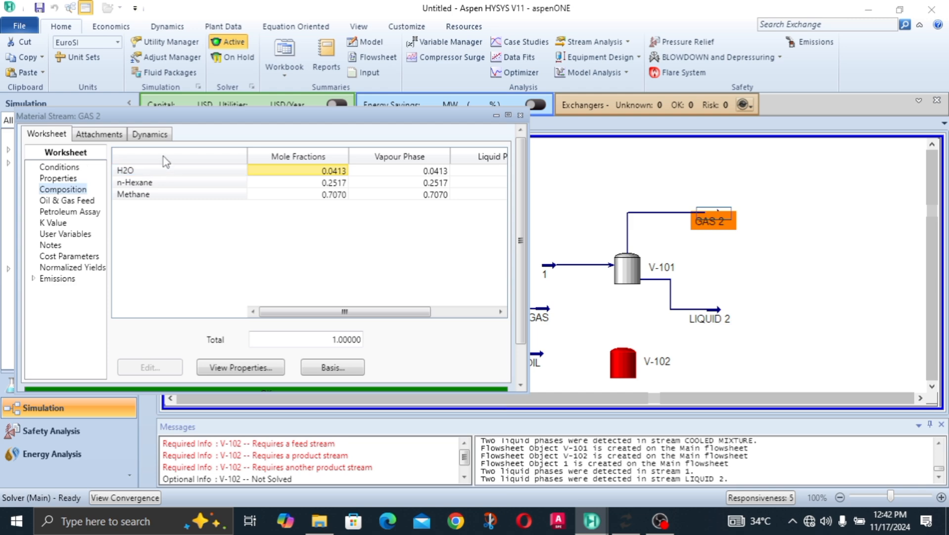
left_click(59, 168)
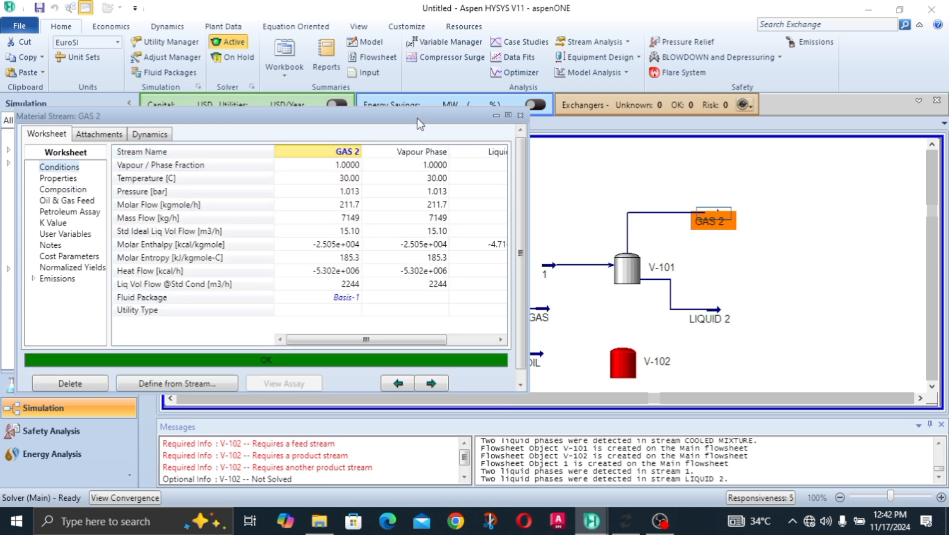
left_click_drag(415, 115, 559, 133)
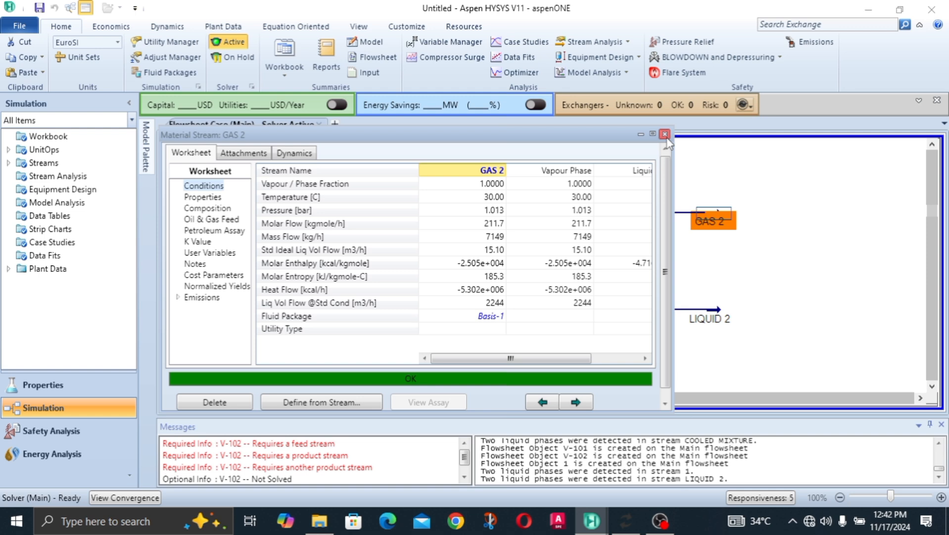
left_click(664, 133)
left_click(832, 202)
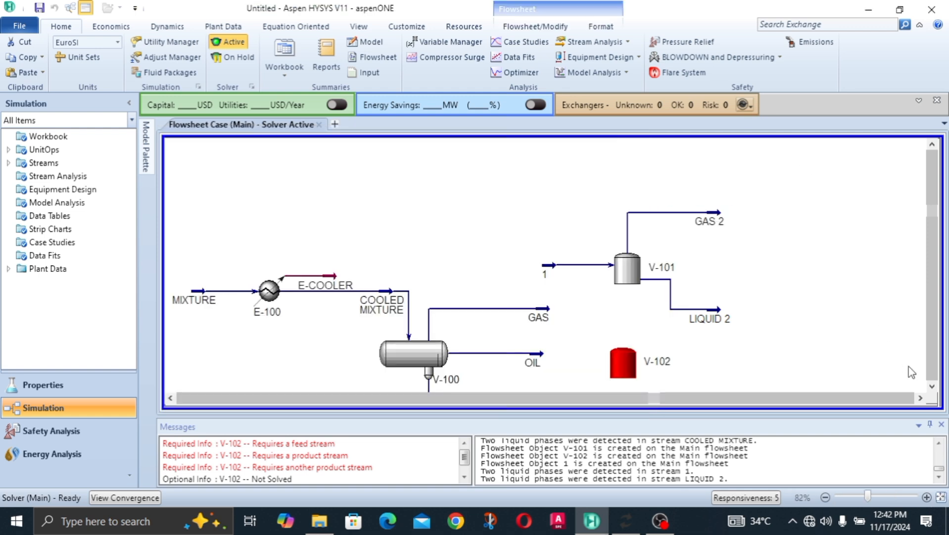
- Delete streams 1, LIQUID 2 and GAS 2 from tank V-101
scroll(913, 372, "down", 1)
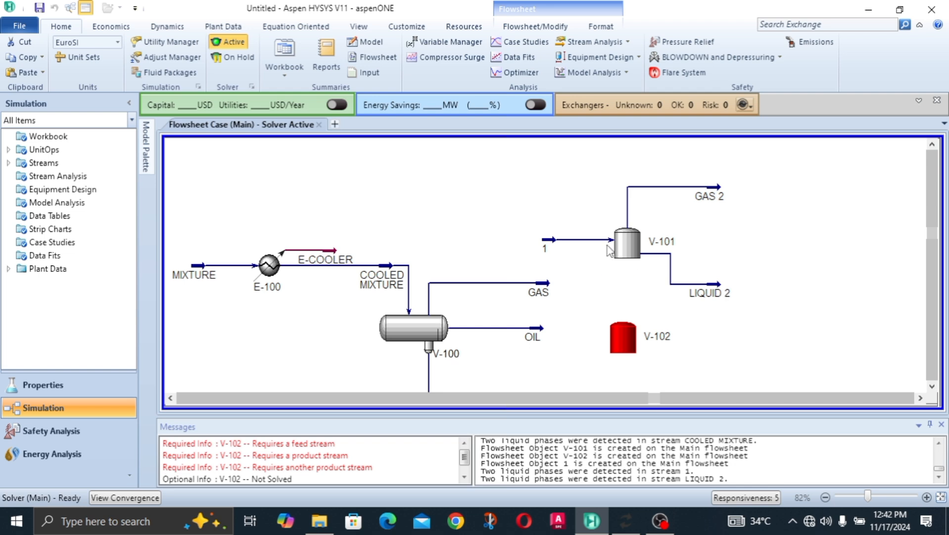
left_click(555, 247)
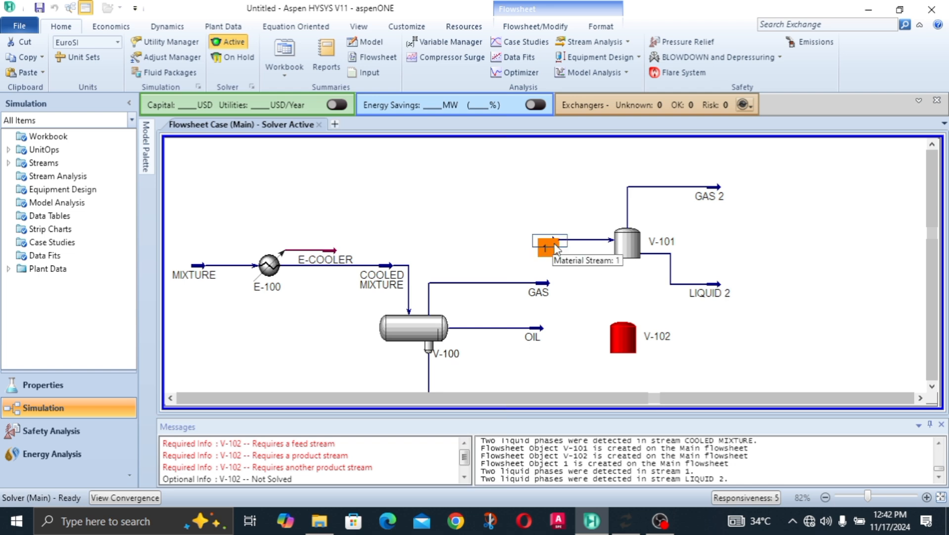
key("Delete")
key("Return")
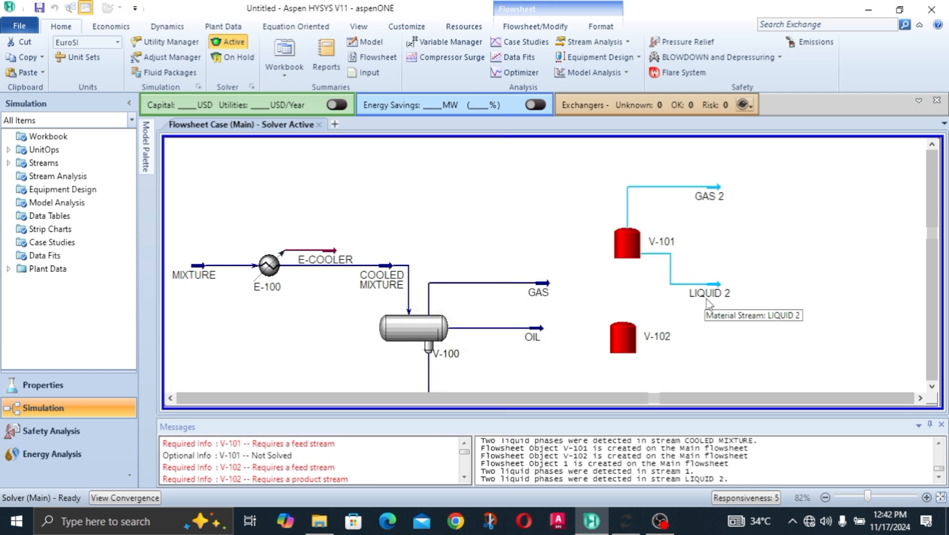
left_click(710, 292)
key("Delete")
key("Return")
left_click(716, 193)
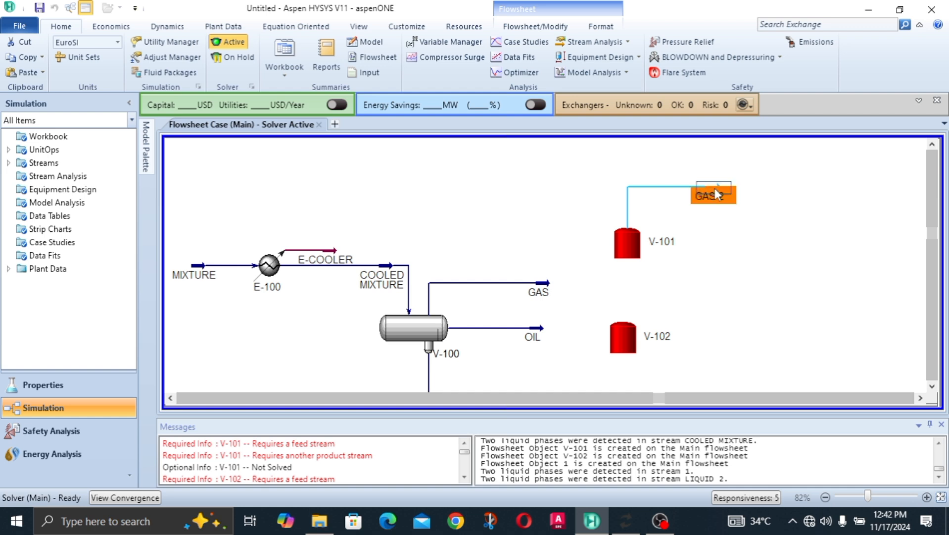
key("Delete")
key("Return")
left_click_drag(626, 327, 637, 344)
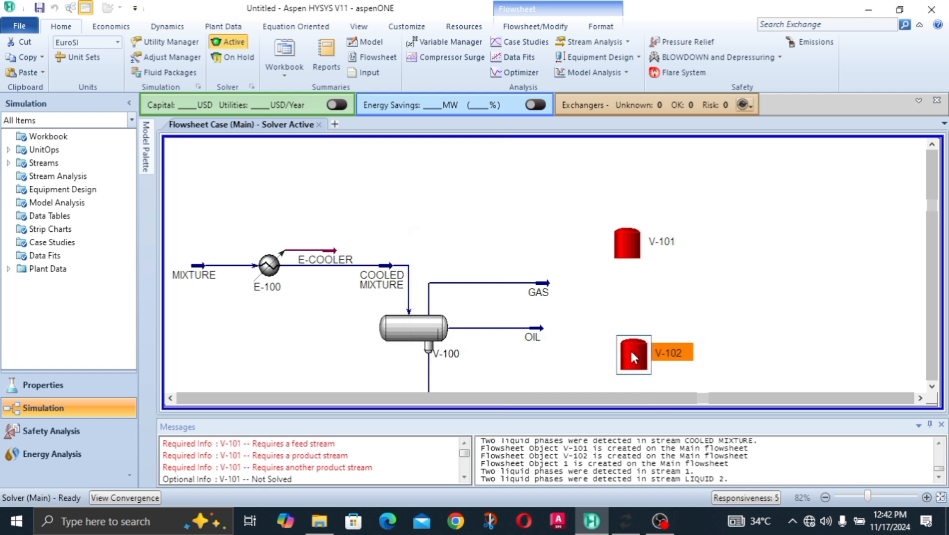
left_click(928, 388)
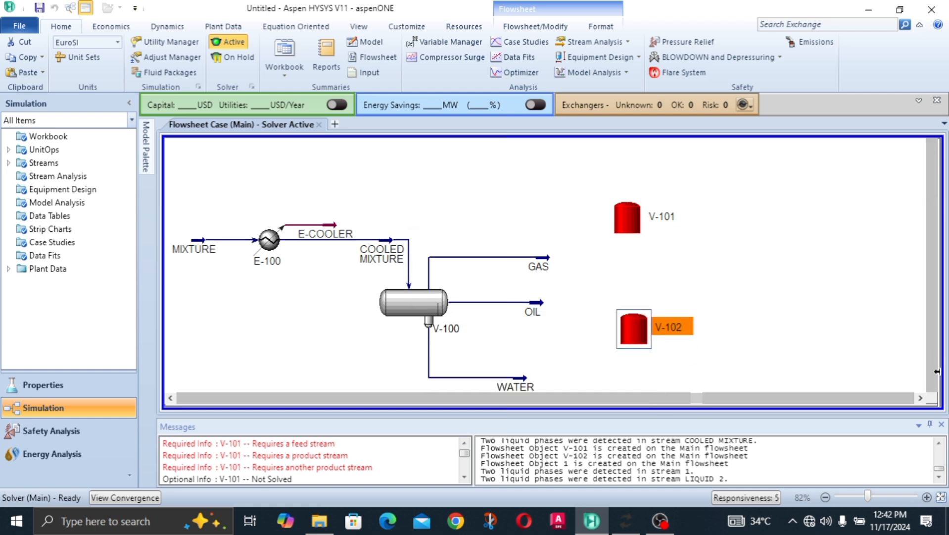
left_click(628, 218)
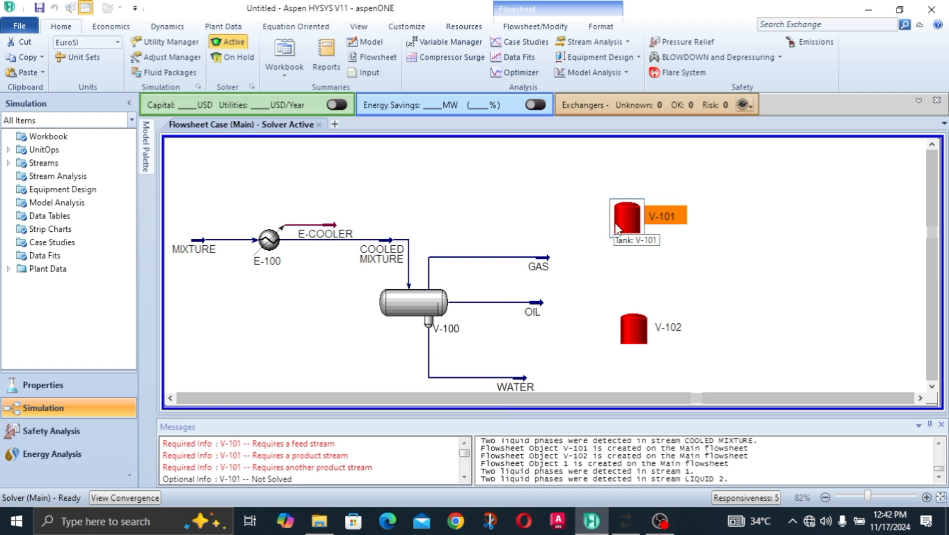
left_click(644, 337)
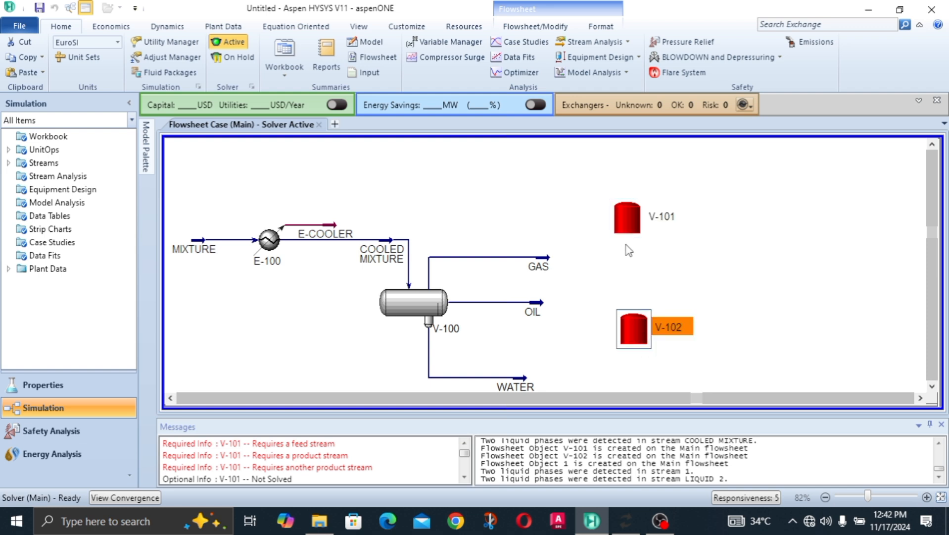
left_click(627, 229)
left_click(627, 330)
left_click(627, 228)
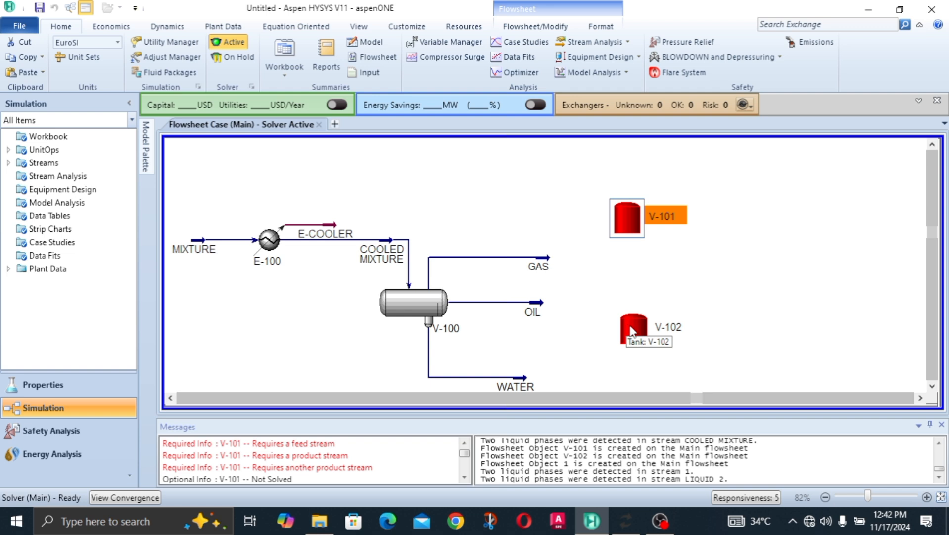
- Change the flowsheet icon of tank V-102 to the spherical tank
left_click(631, 325)
right_click(632, 323)
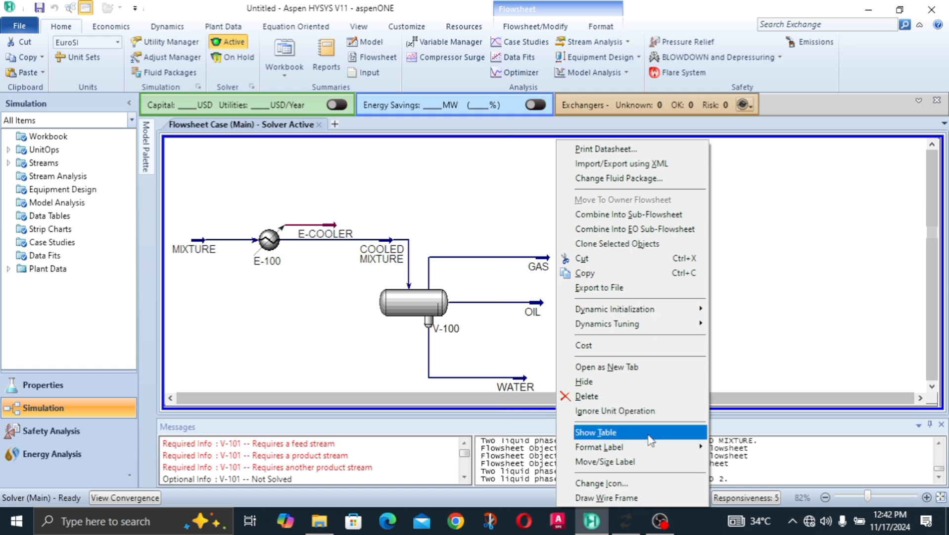
left_click(643, 483)
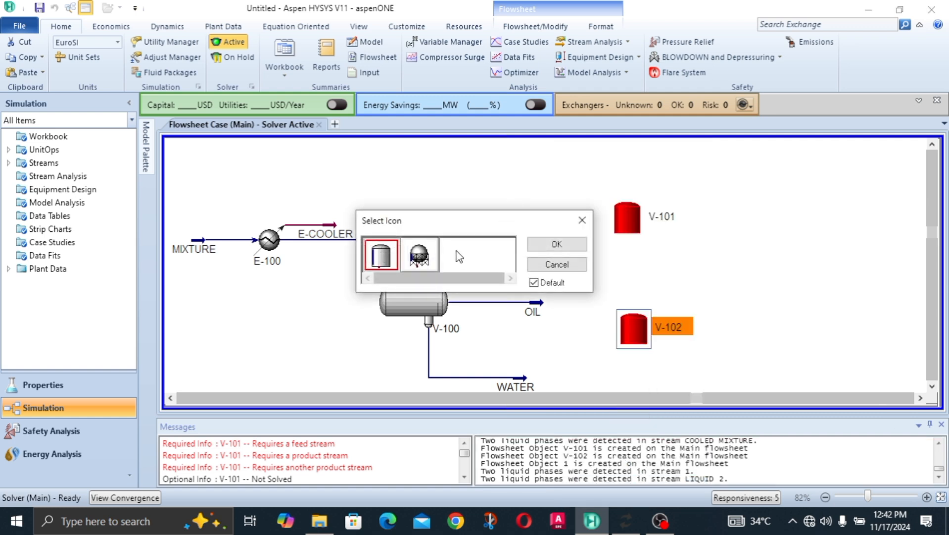
left_click(418, 257)
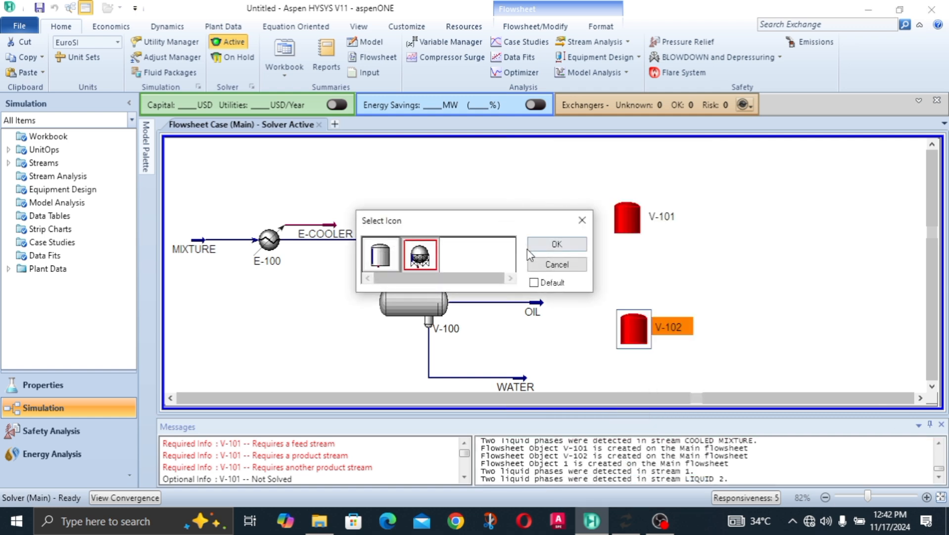
left_click(549, 243)
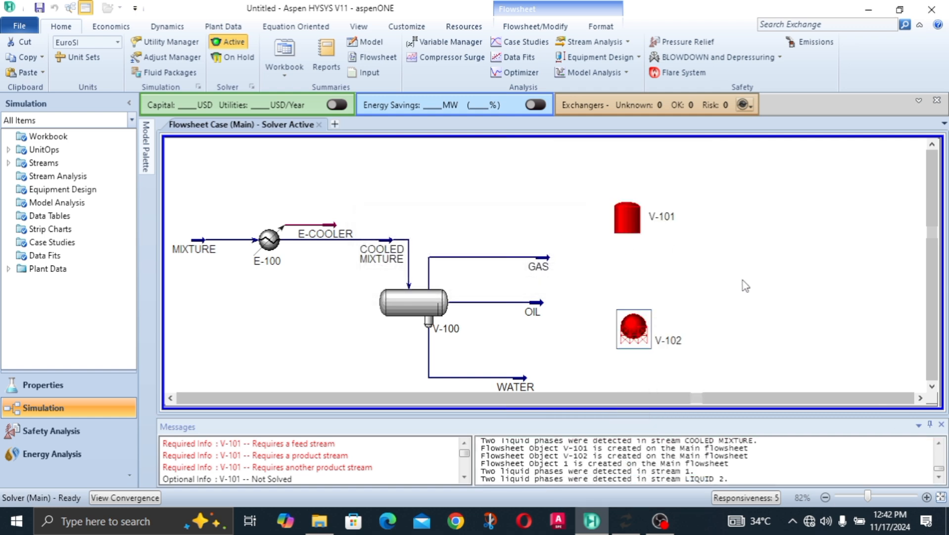
- Swap the two tanks' positions, placing V-102 above the GAS stream level and V-101 beside the OIL stream
left_click(627, 325)
left_click_drag(627, 207, 785, 354)
left_click_drag(640, 332, 634, 266)
left_click(932, 386)
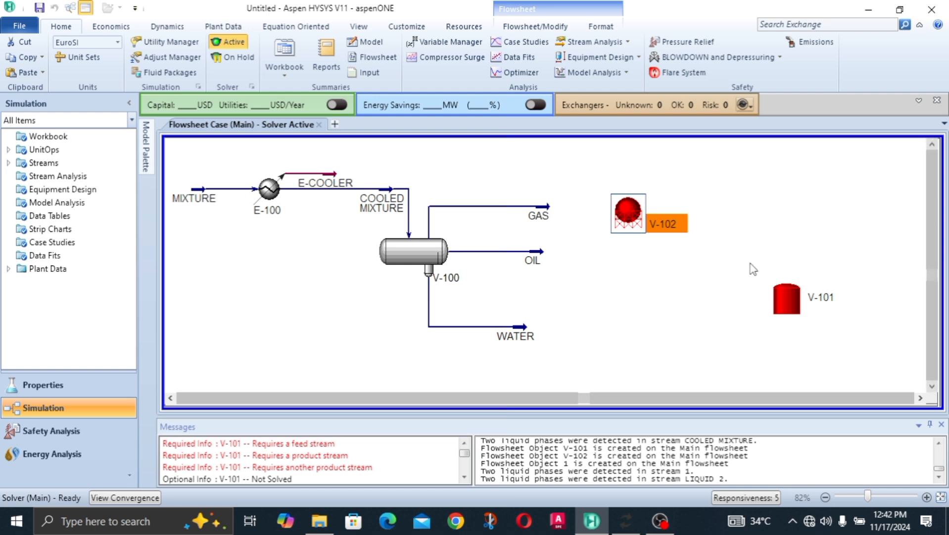
left_click_drag(643, 218, 660, 177)
left_click(728, 212)
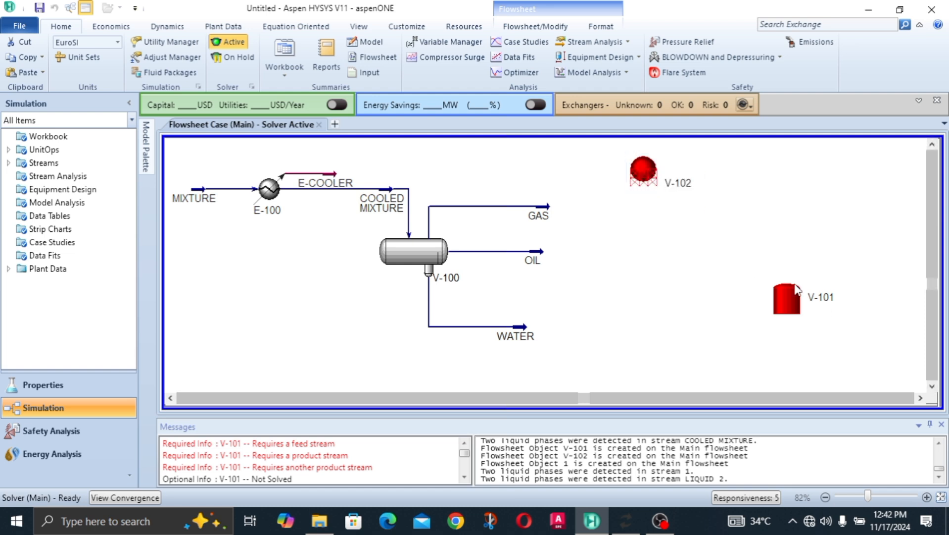
left_click_drag(794, 292, 630, 266)
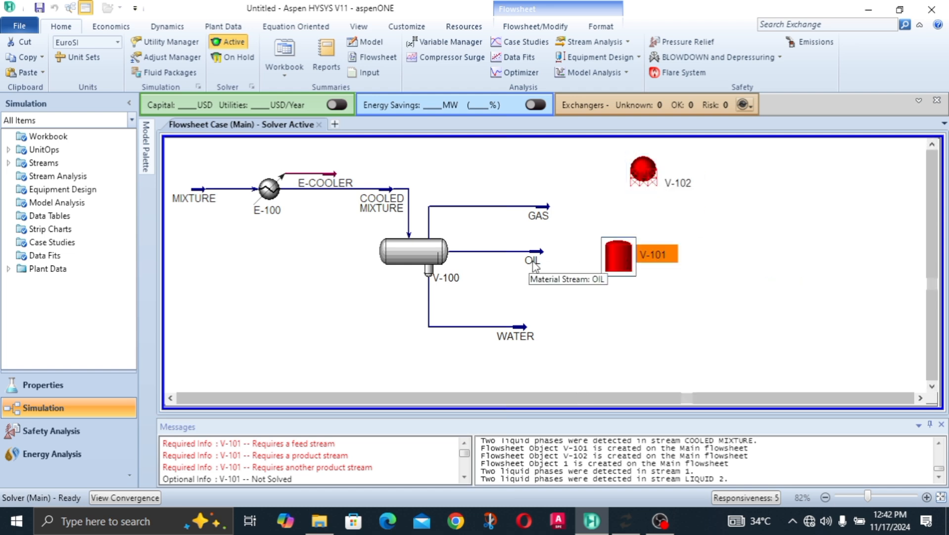
- Add a third tank to the flowsheet, placed beside the end of the WATER stream
left_click(711, 304)
left_click(146, 146)
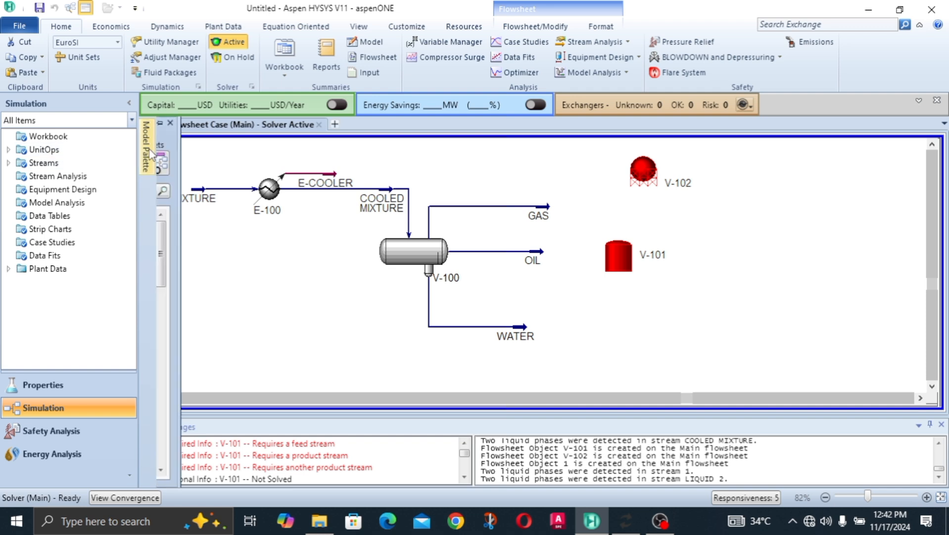
left_click_drag(276, 307, 611, 329)
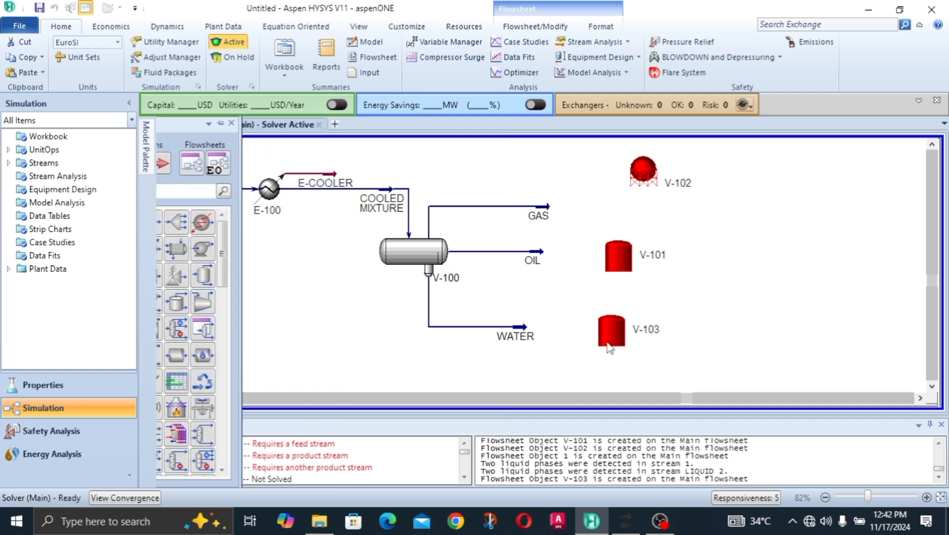
- Connect WATER as the inlet of tank V-103, with vapour outlet 1 and liquid outlet 11
double_click(608, 334)
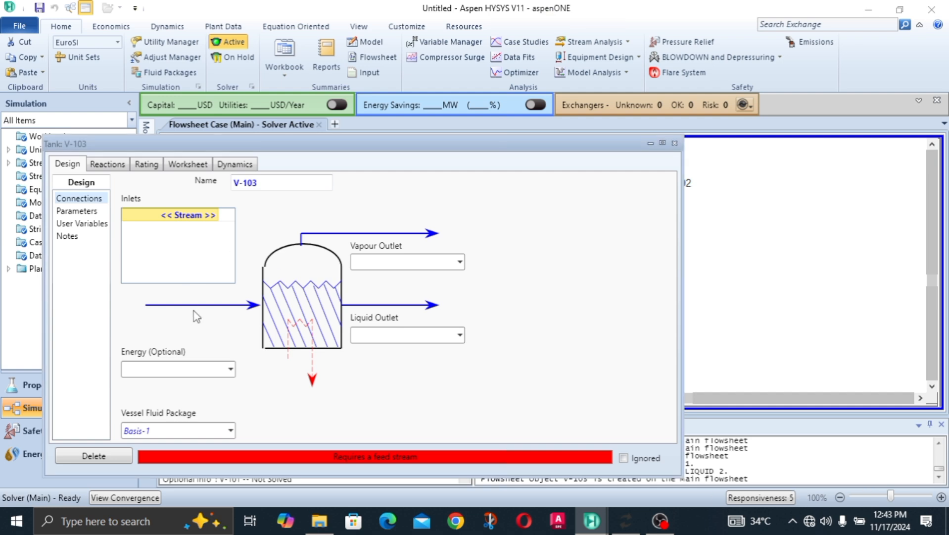
left_click(214, 214)
left_click(165, 262)
left_click(403, 262)
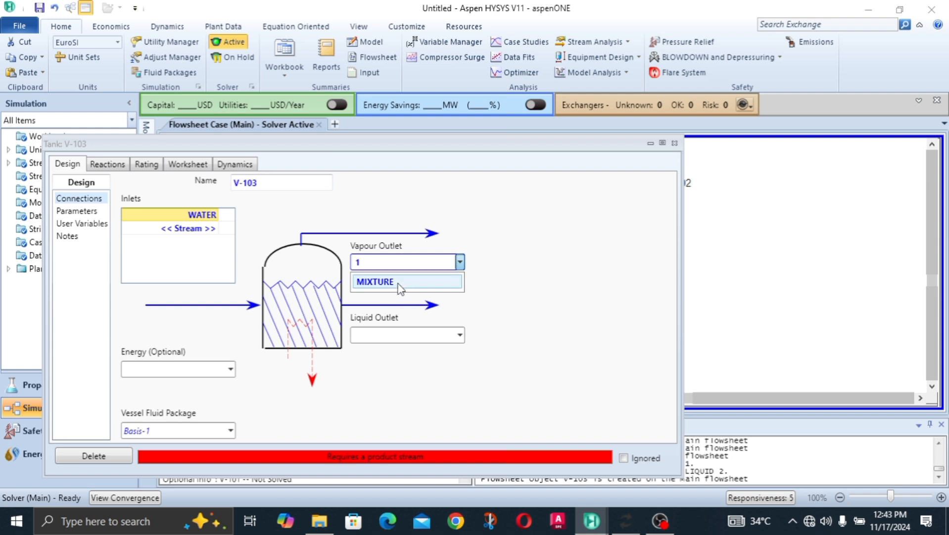
left_click(391, 334)
type("11")
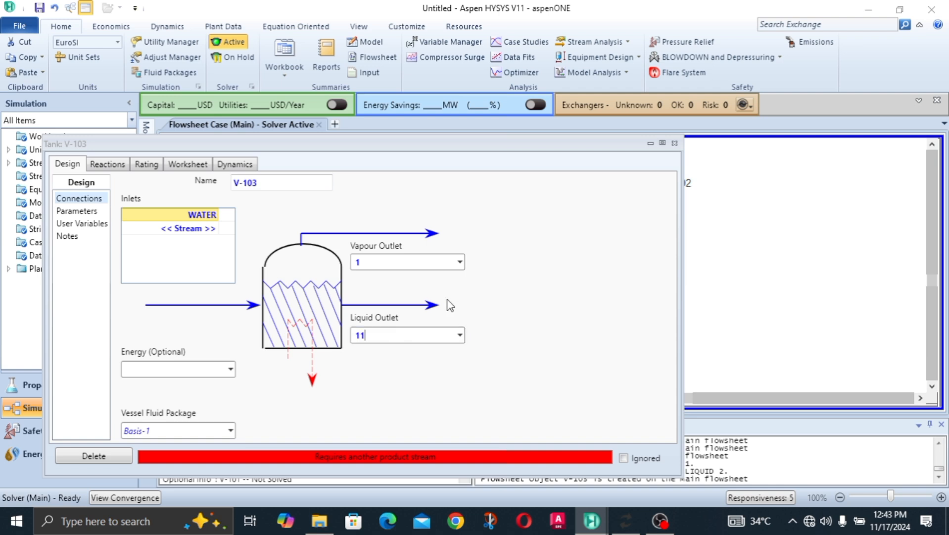
key("Return")
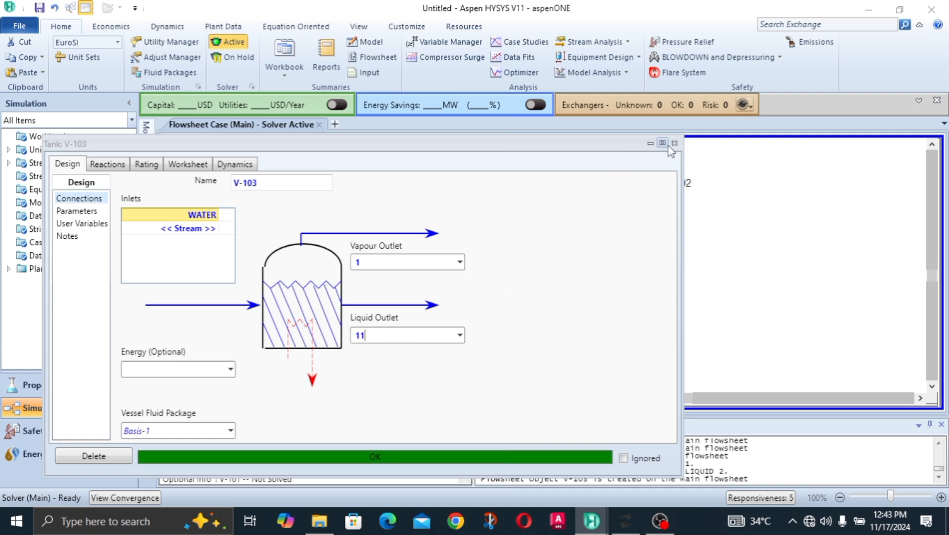
left_click(673, 144)
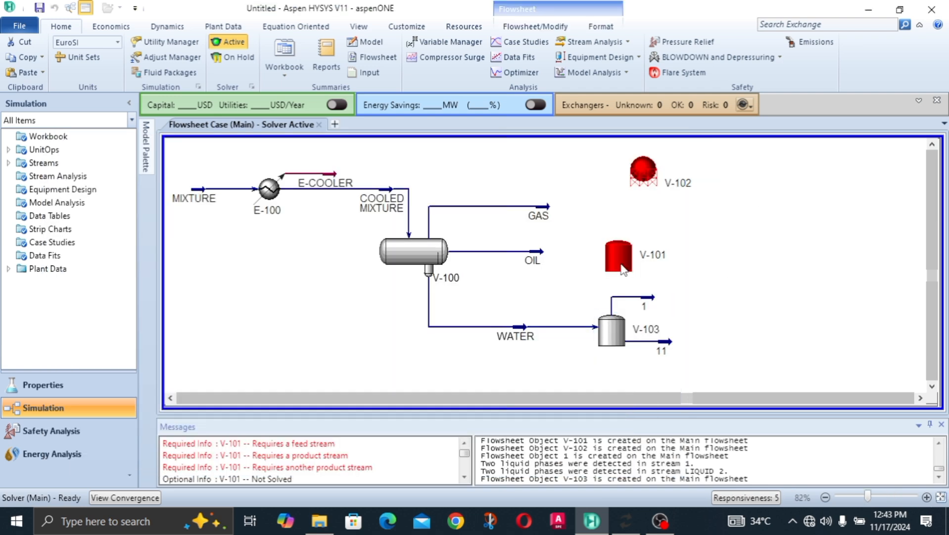
- Move tank V-101 slightly closer to the OIL stream and connect OIL as its inlet, with vapour outlet 2 and liquid outlet 22
left_click_drag(622, 270, 608, 262)
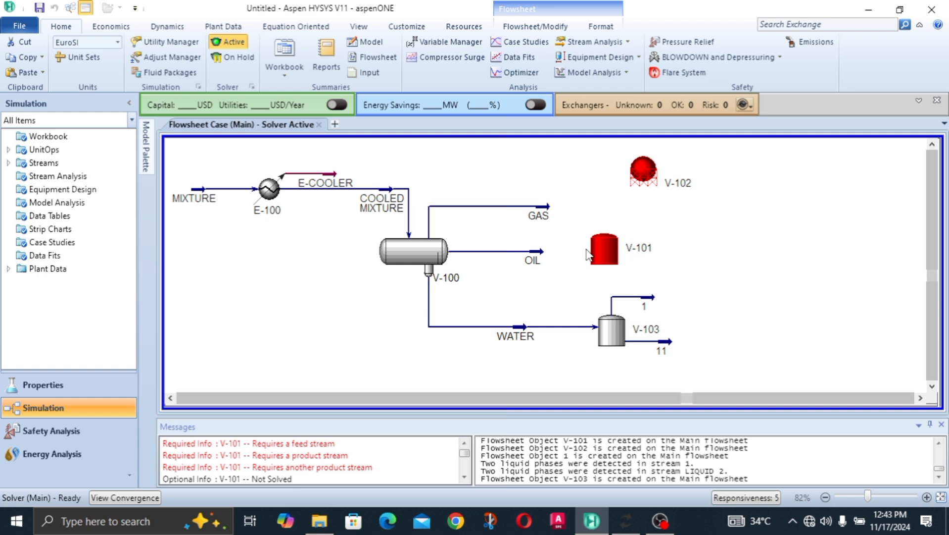
double_click(600, 246)
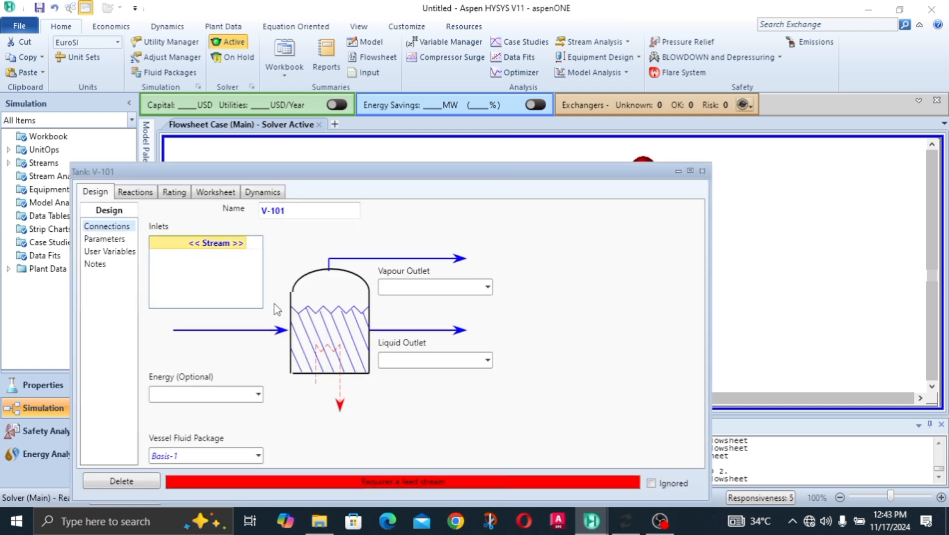
left_click(240, 242)
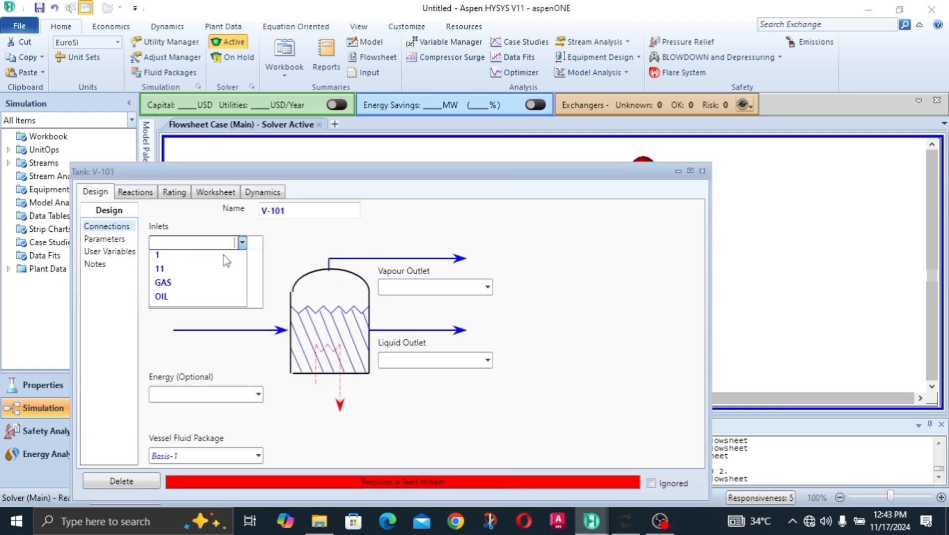
left_click(206, 302)
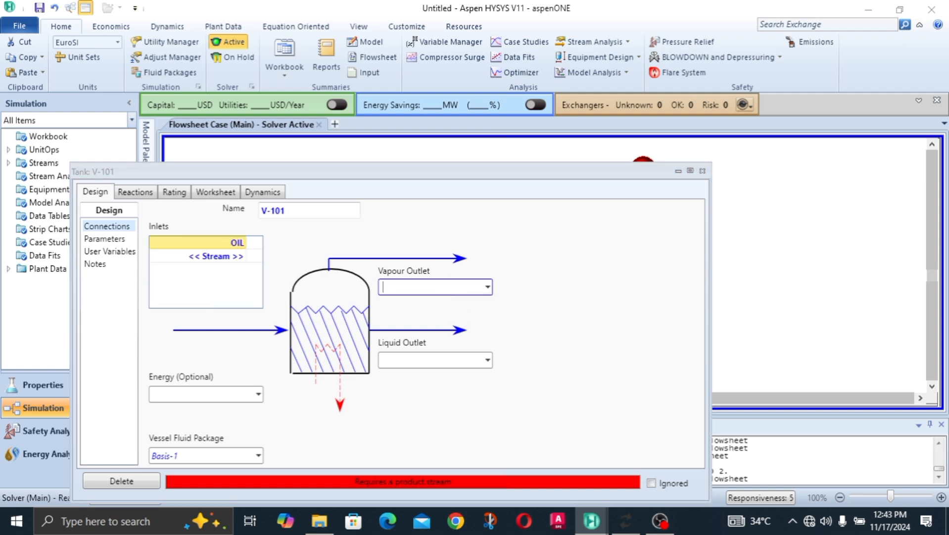
type("2")
left_click(403, 360)
type("22")
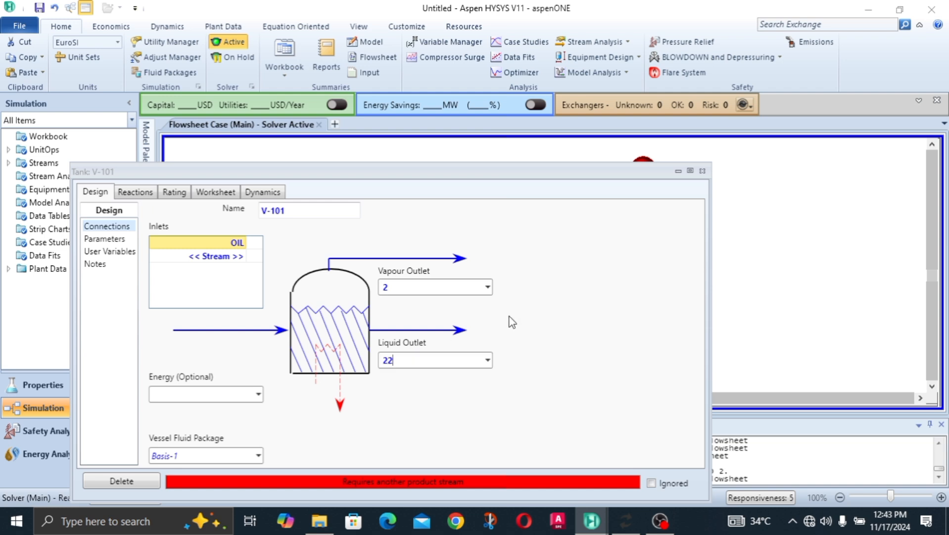
key("Return")
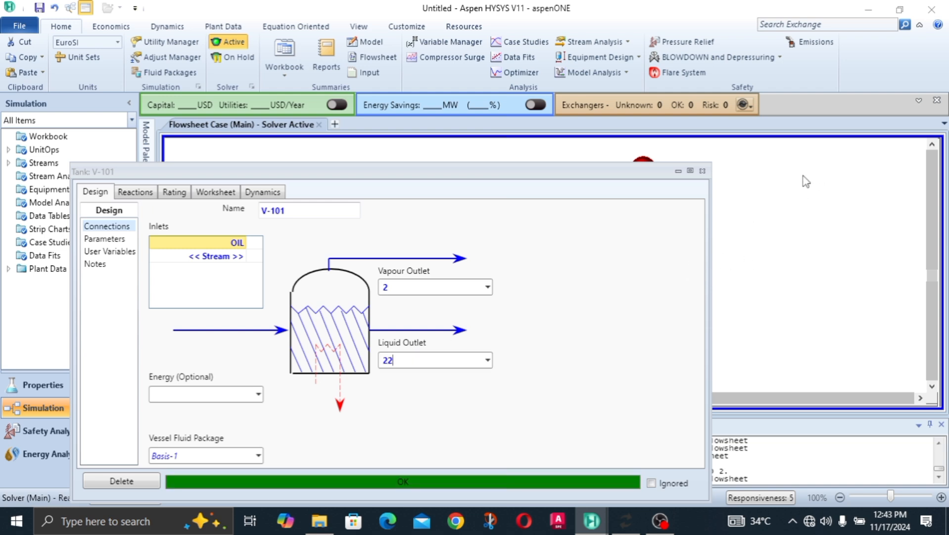
left_click(701, 170)
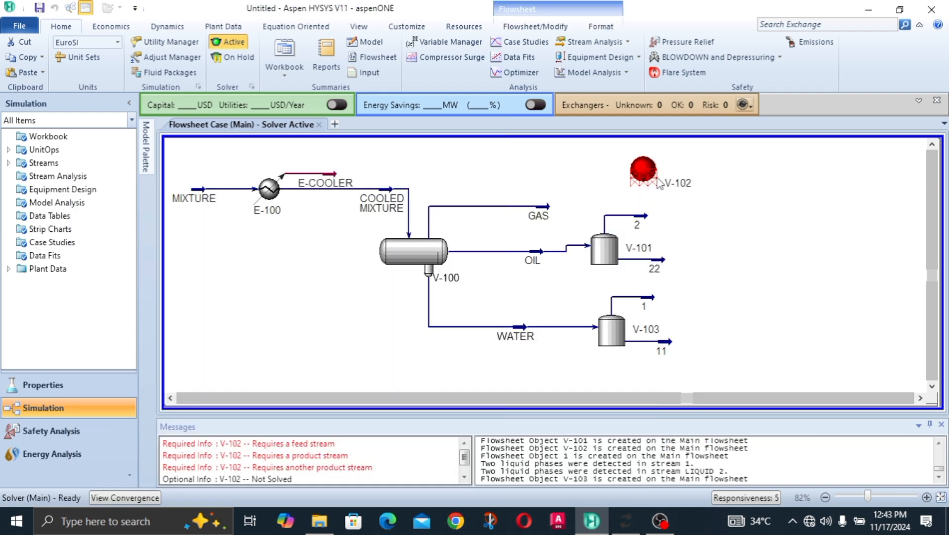
- Bring the GAS stream level with tank V-102 and connect it as the inlet, with vapour outlet 3 and liquid outlet 33
left_click(619, 176)
left_click_drag(545, 207, 577, 169)
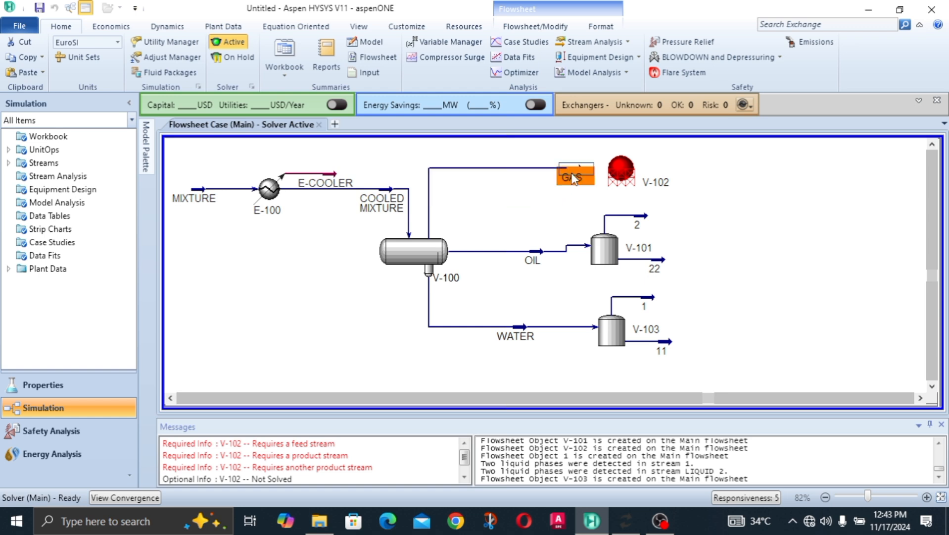
double_click(642, 182)
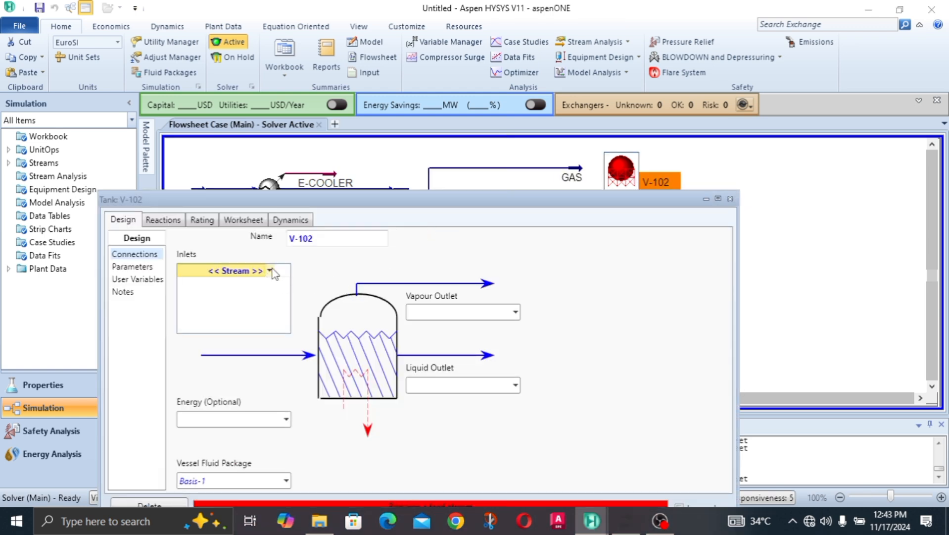
left_click(270, 271)
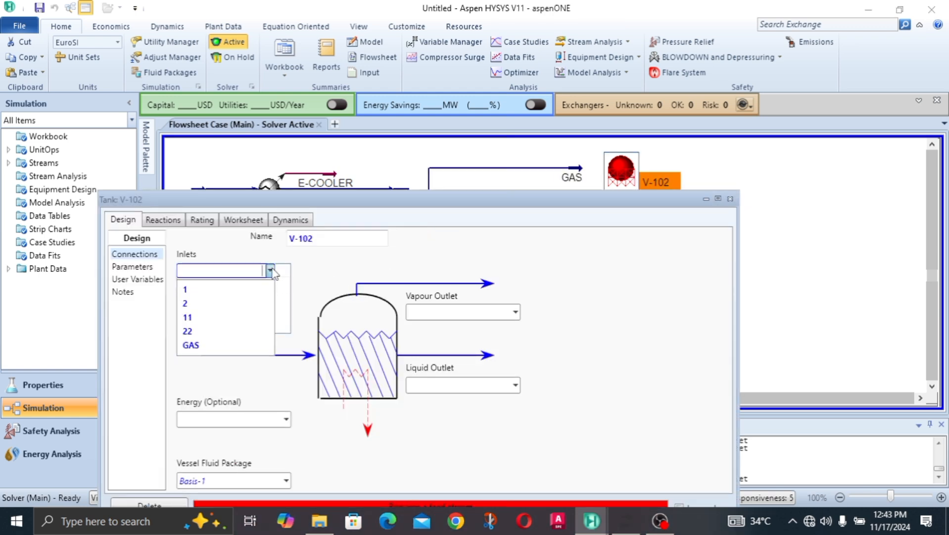
left_click(192, 346)
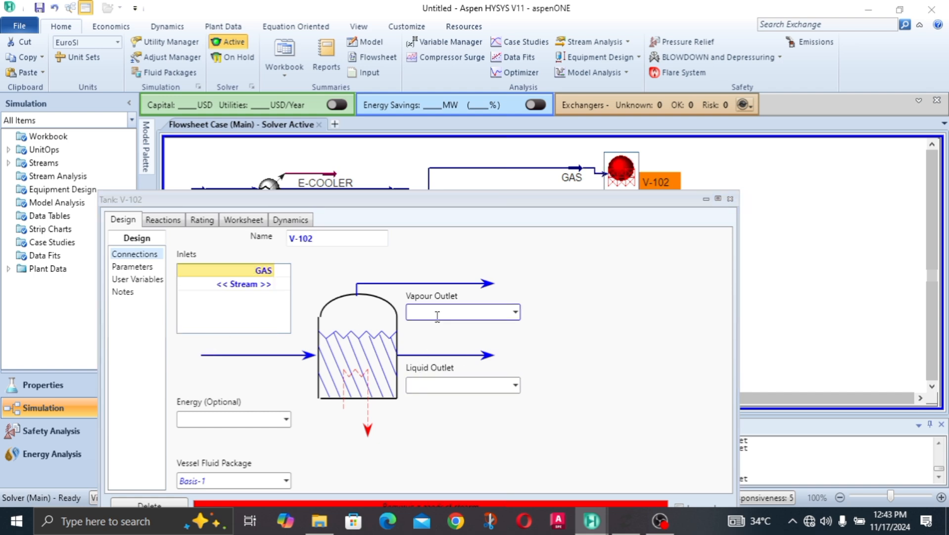
type("3")
left_click(422, 384)
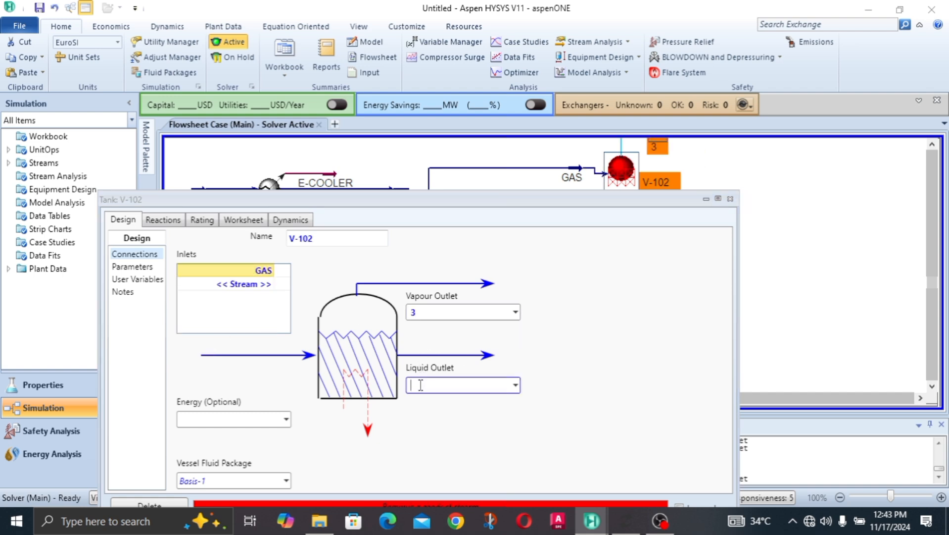
key("Return")
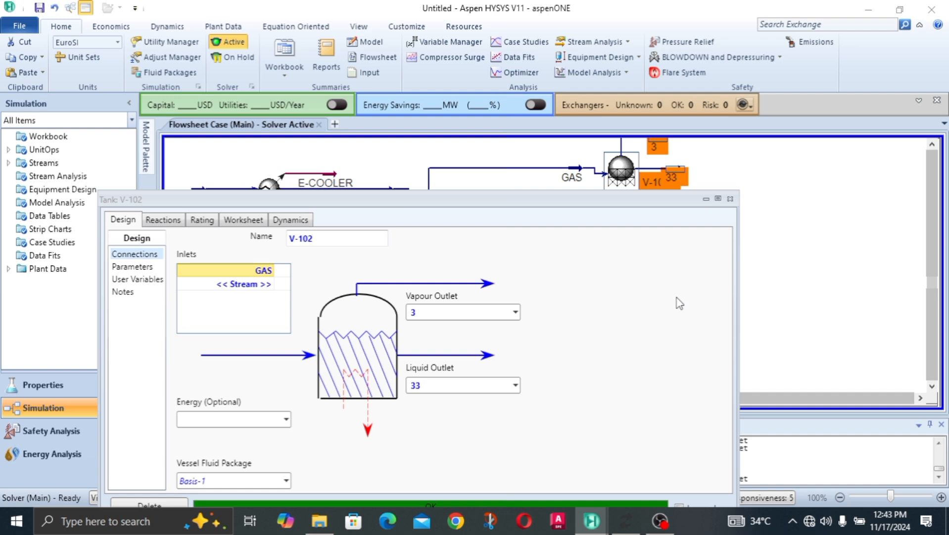
left_click(730, 198)
- Tidy the layout around tank V-102 by aligning it with the GAS stream and spacing outlet streams 33 and 3 farther away
scroll(786, 263, "down", 3)
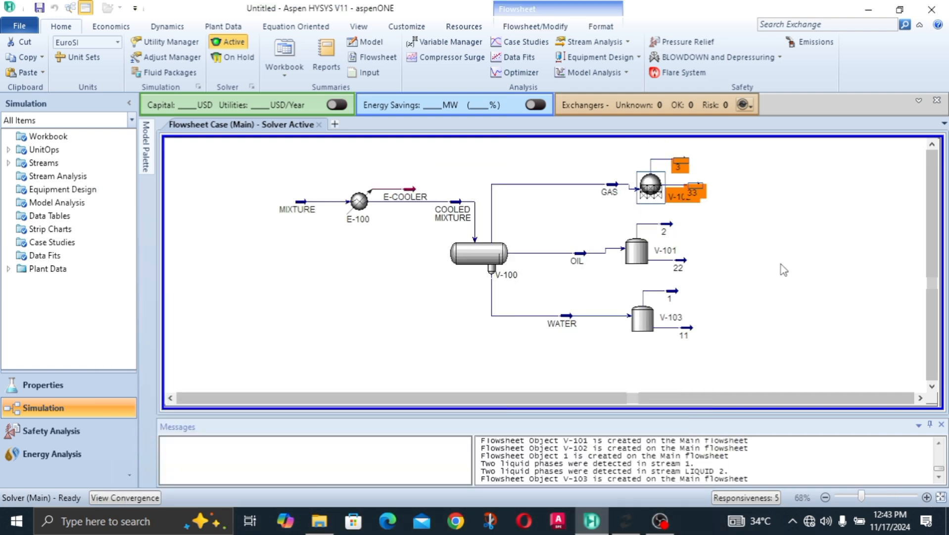
left_click(920, 398)
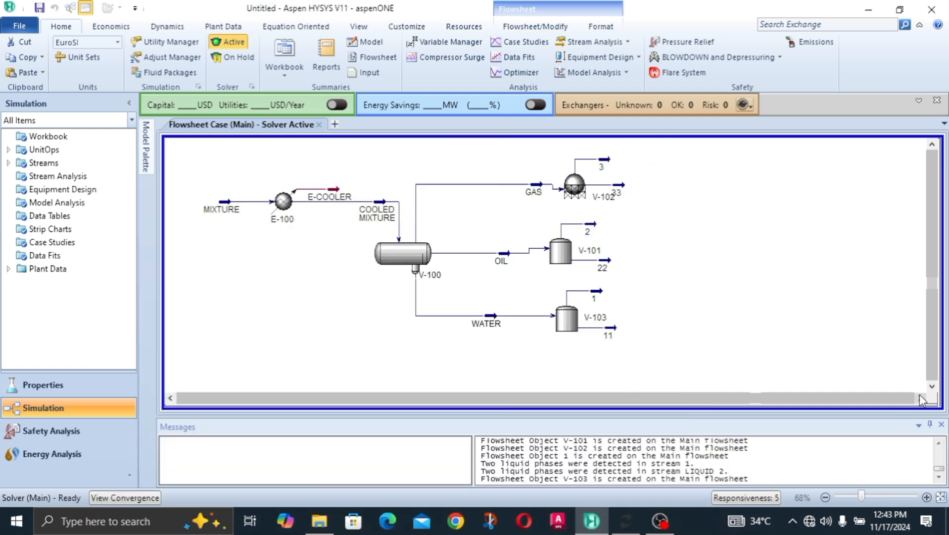
left_click_drag(577, 187, 678, 197)
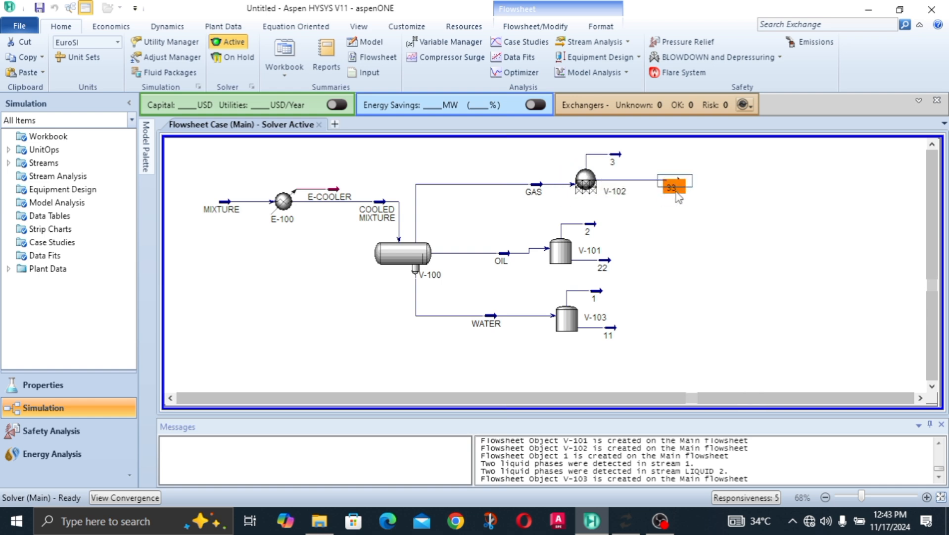
left_click_drag(623, 158, 653, 155)
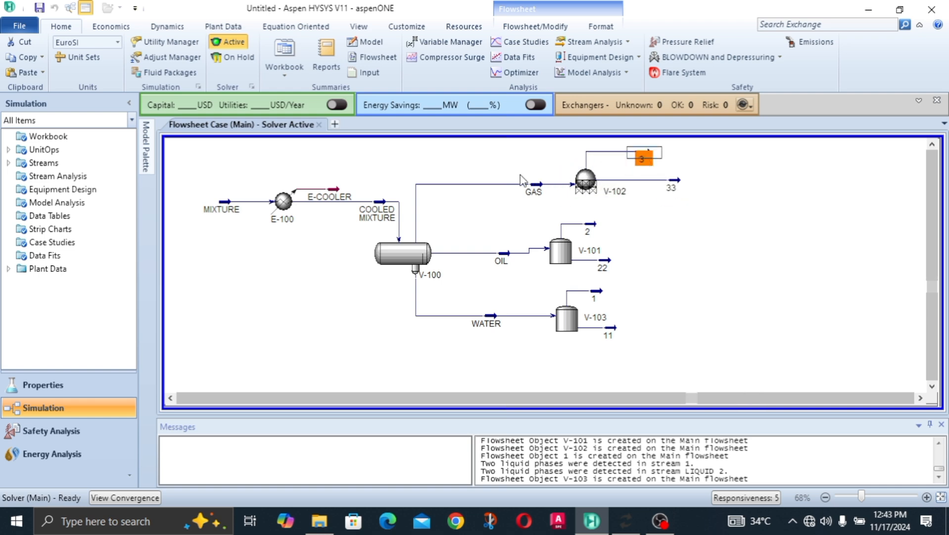
left_click(760, 201)
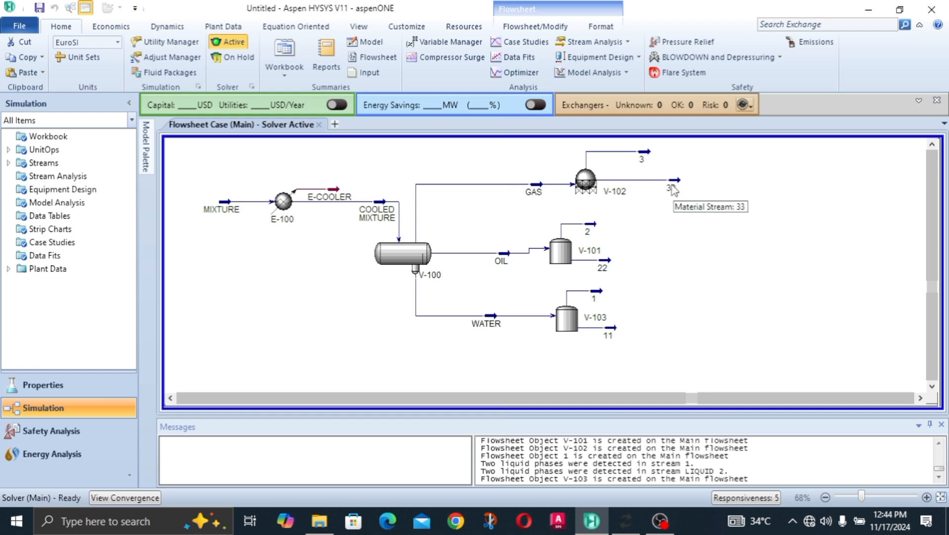
- Check the molar and mass flow of the liquid outlet stream 33 from tank V-102
left_click(673, 189)
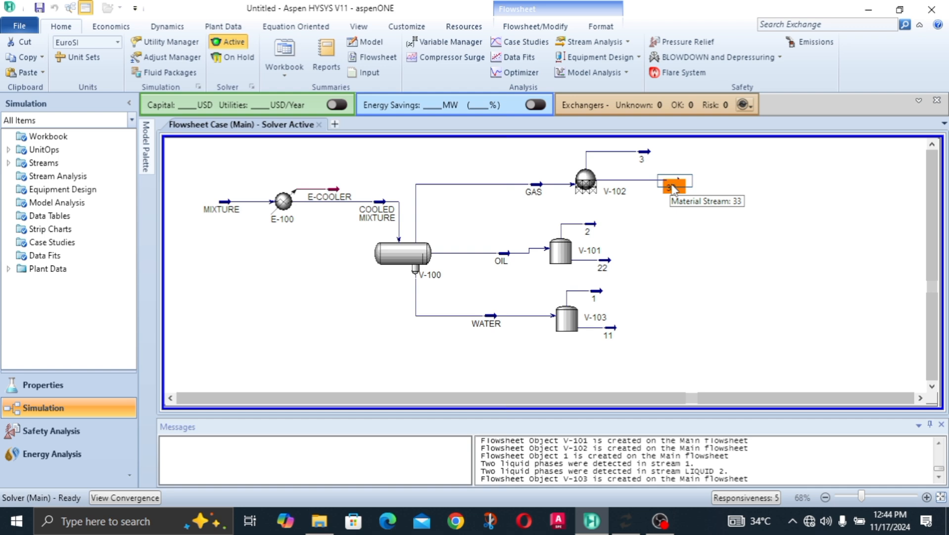
double_click(674, 180)
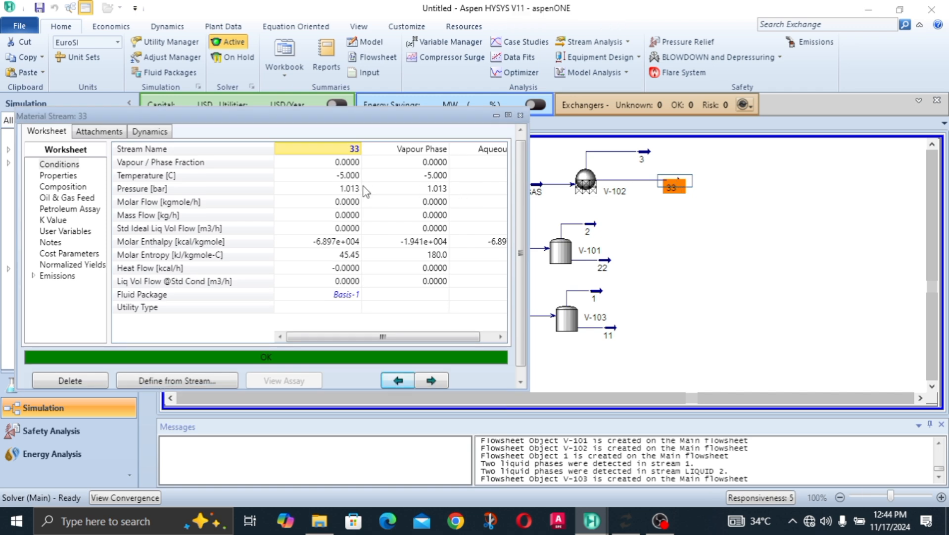
left_click(353, 228)
left_click(355, 216)
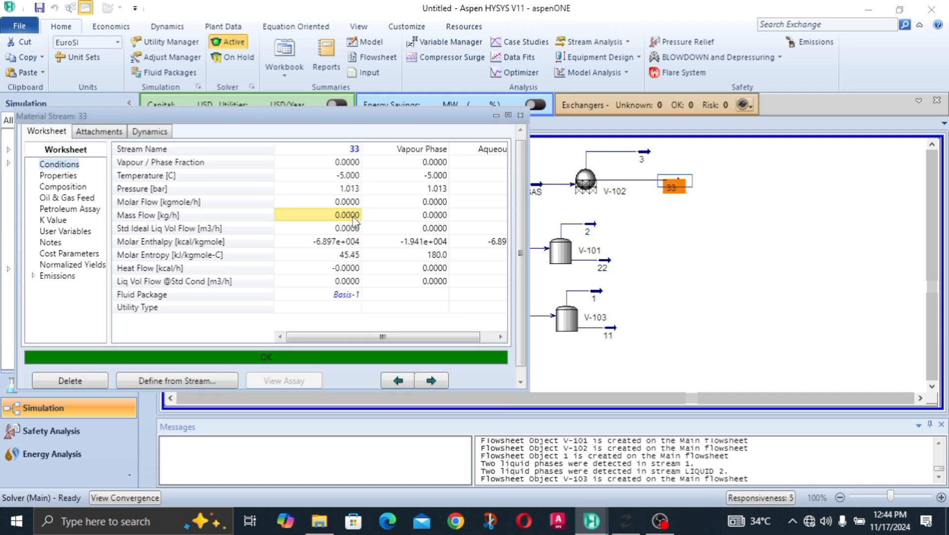
left_click(352, 202)
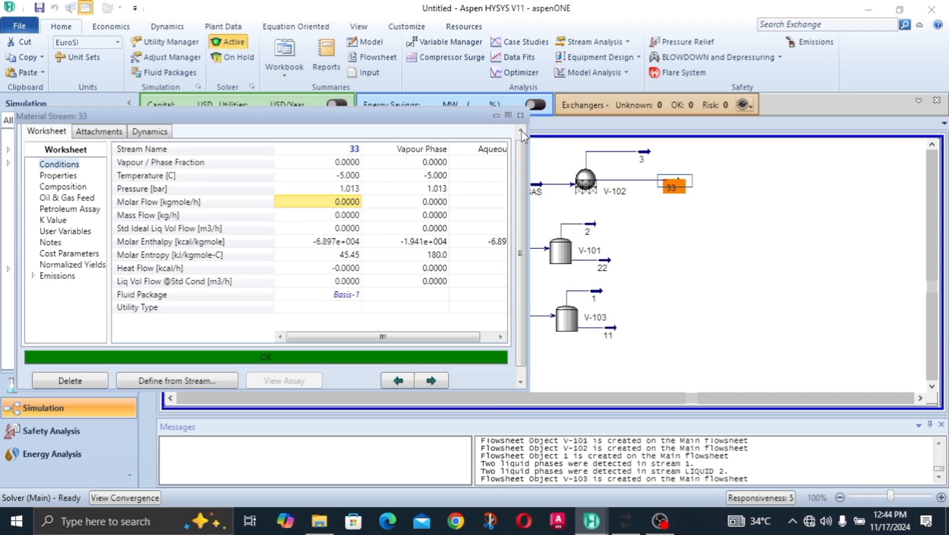
left_click(625, 157)
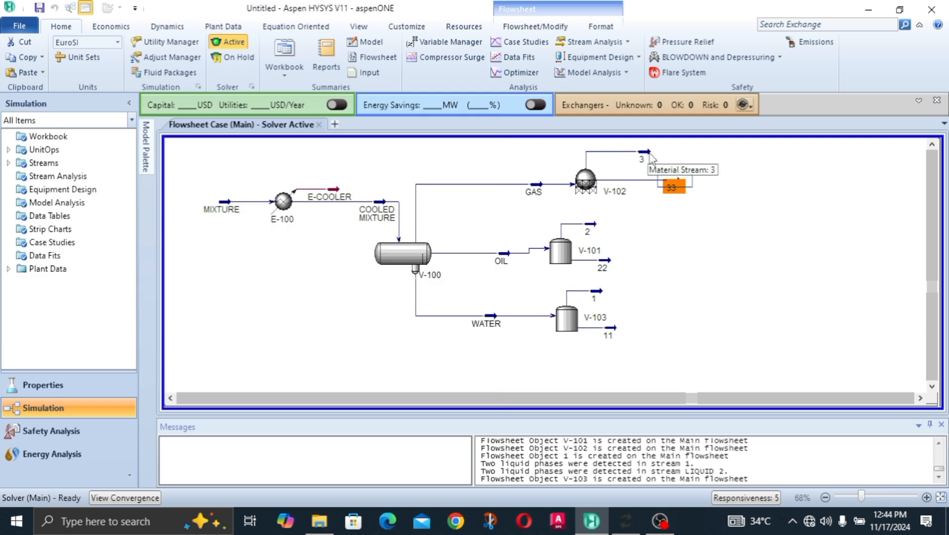
- Compare the conditions of vapour outlet stream 3 with those of the GAS stream, arranging both stream windows to be readable together
left_click(644, 157)
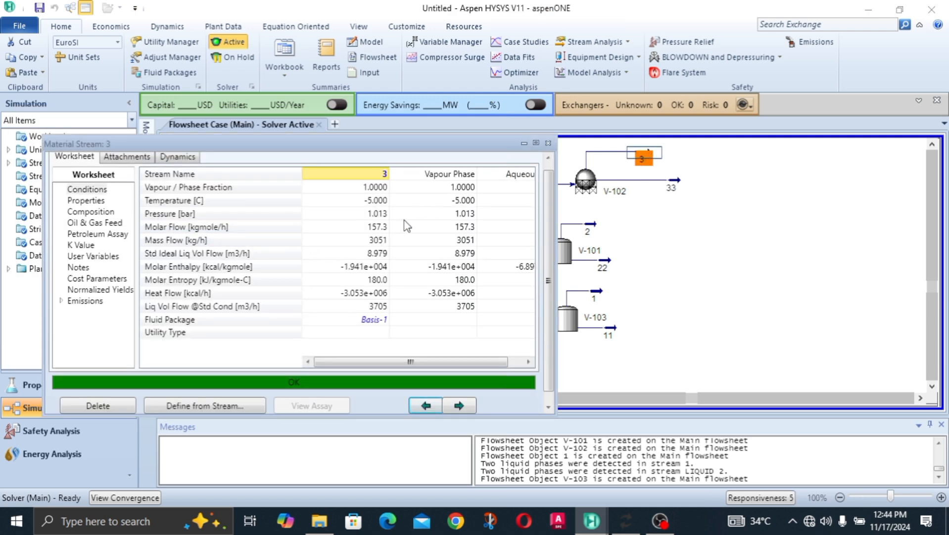
left_click(379, 226)
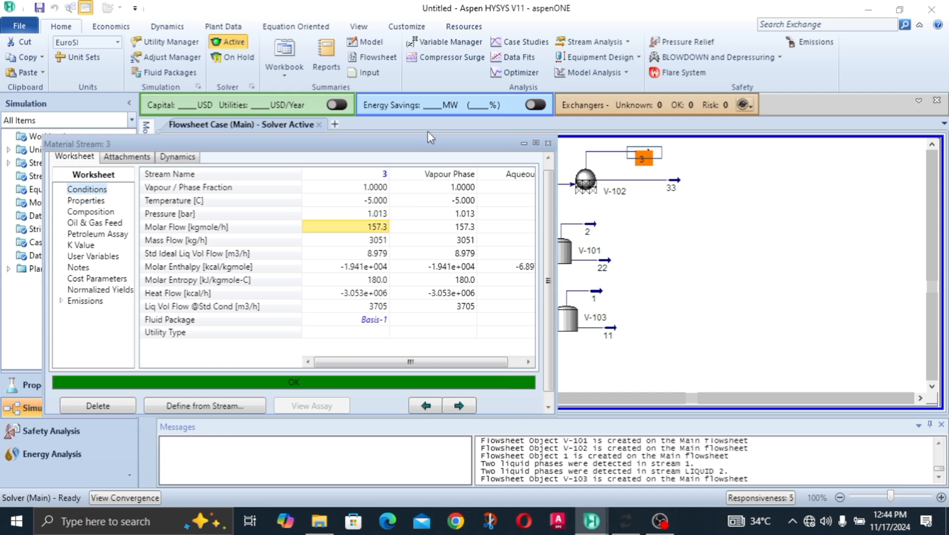
left_click_drag(427, 143, 704, 240)
left_click(543, 191)
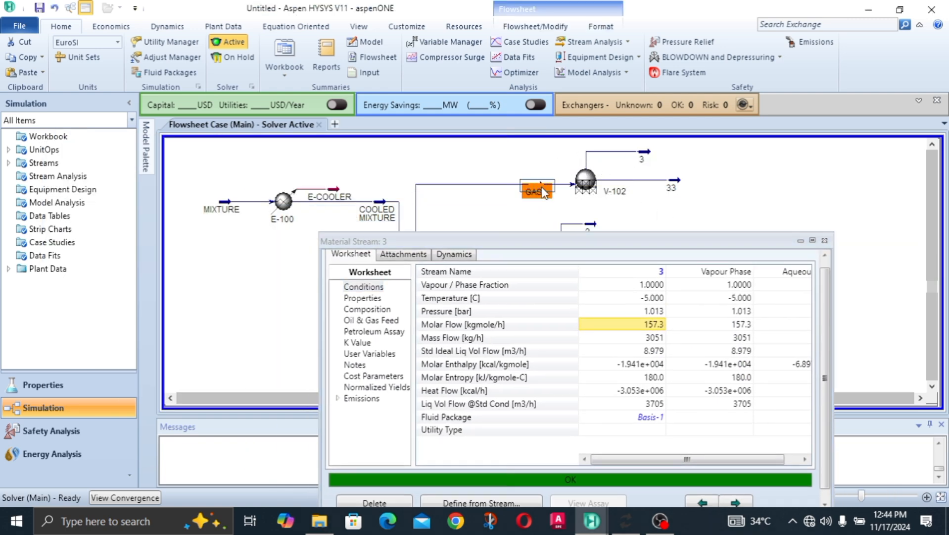
double_click(547, 190)
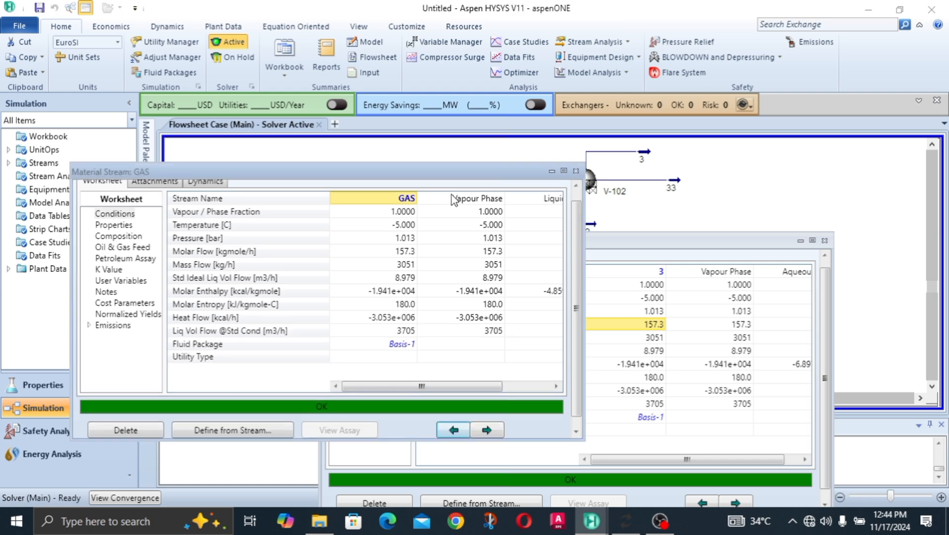
left_click_drag(327, 160, 263, 131)
left_click(611, 244)
left_click_drag(611, 245, 475, 264)
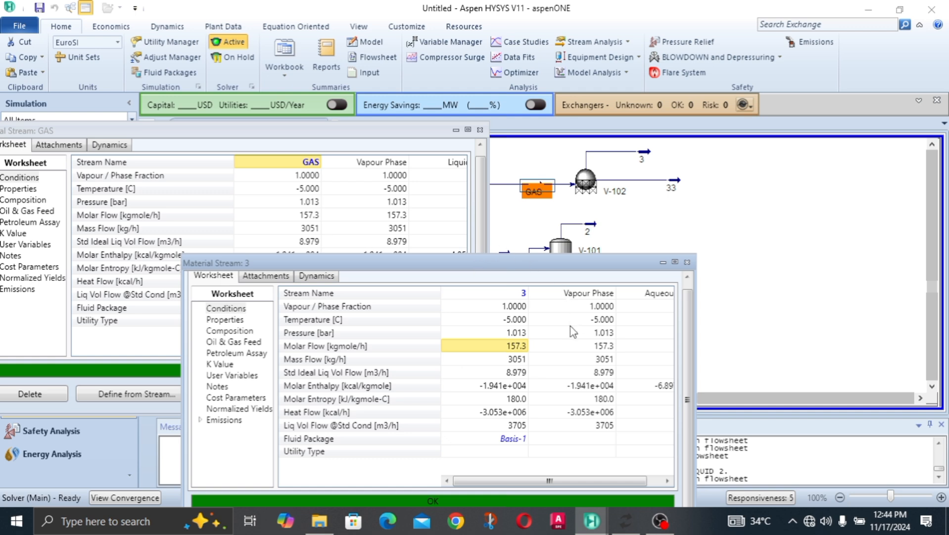
- Compare the molar flow of the GAS stream with that of vapour outlet stream 3, and close the stream windows
left_click(312, 216)
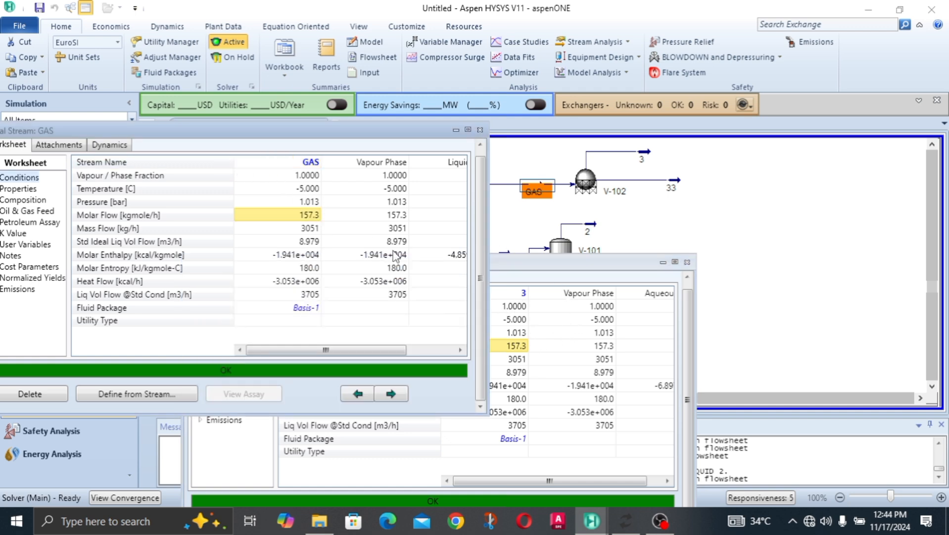
left_click(580, 349)
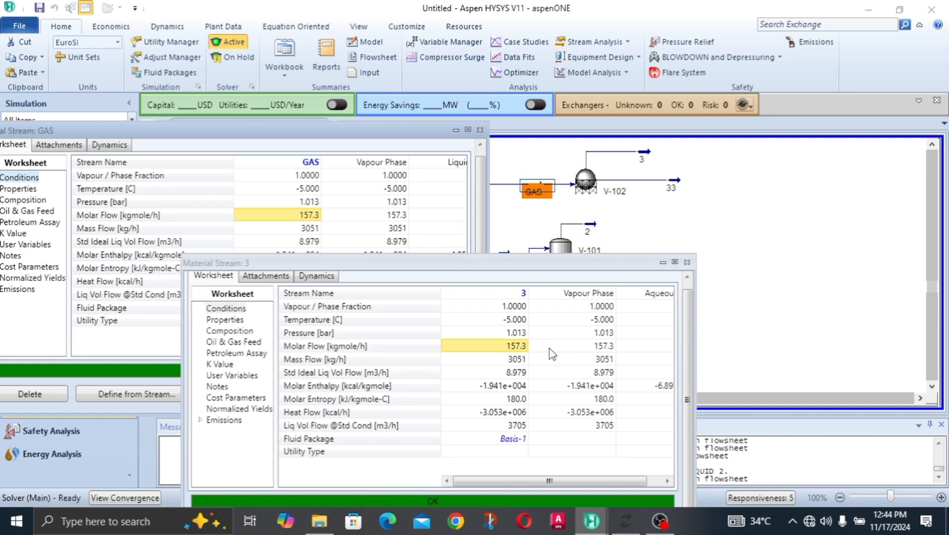
left_click(517, 348)
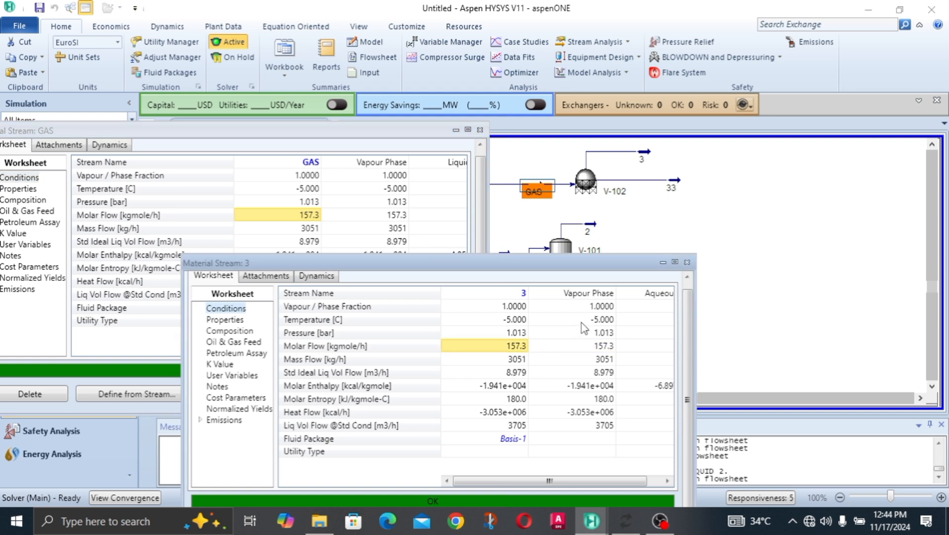
left_click(687, 262)
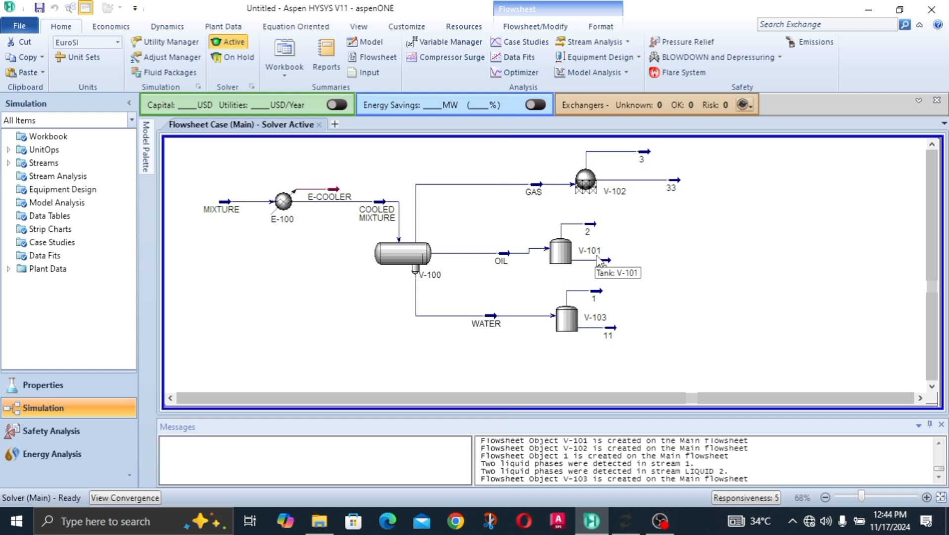
- Check the conditions of vapour outlet 2 and the molar flow of liquid outlet 22 from tank V-101
left_click(501, 266)
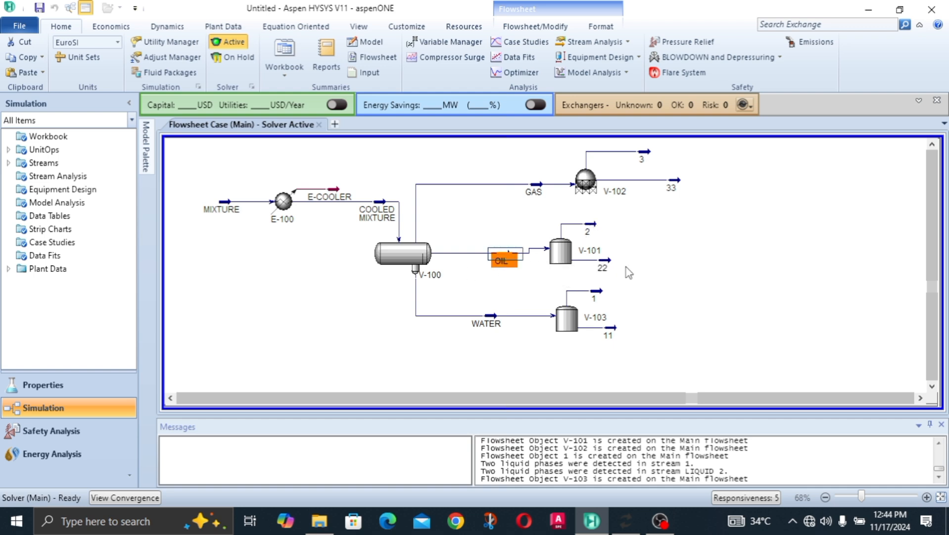
left_click(593, 229)
double_click(593, 231)
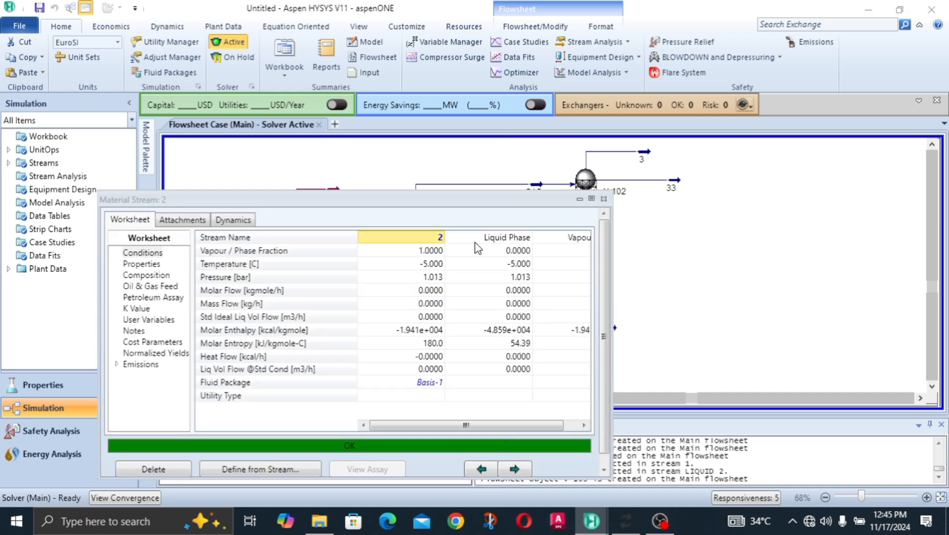
left_click(607, 197)
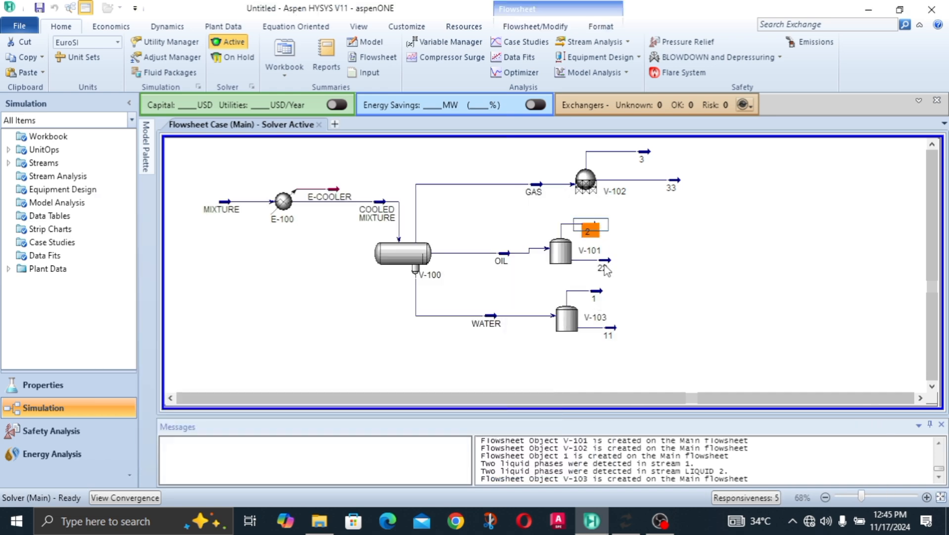
left_click(604, 265)
double_click(595, 268)
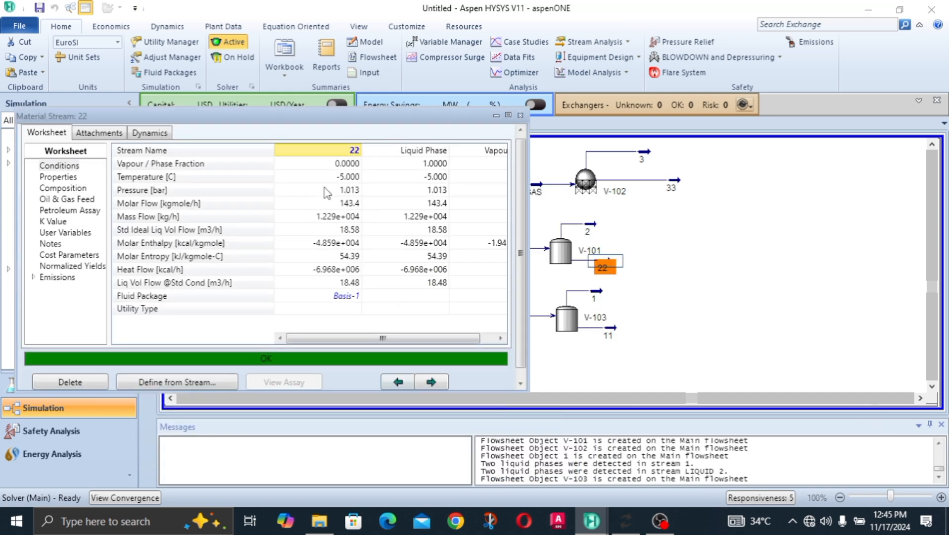
left_click(354, 205)
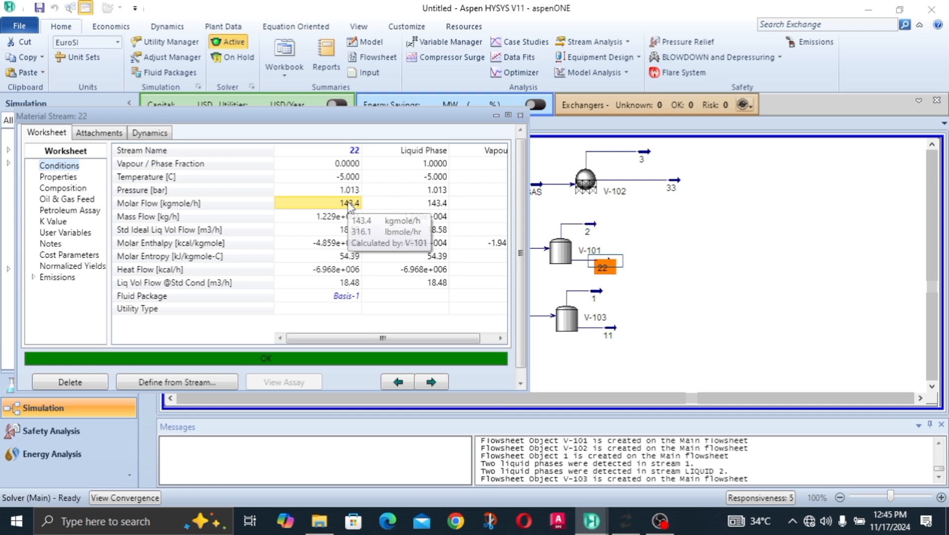
left_click(520, 116)
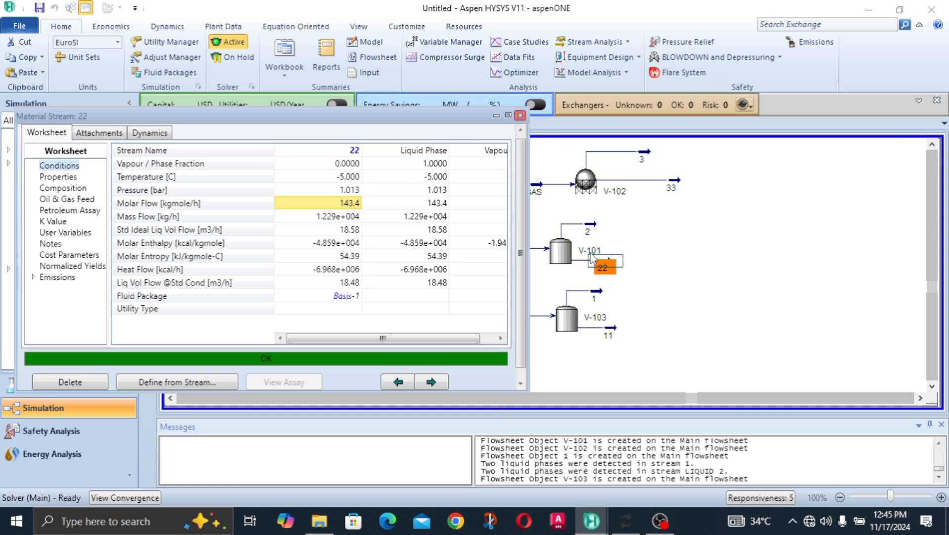
- Check the molar flow of vapour outlet stream 1 from tank V-103 and return to the flowsheet
double_click(579, 335)
left_click(382, 229)
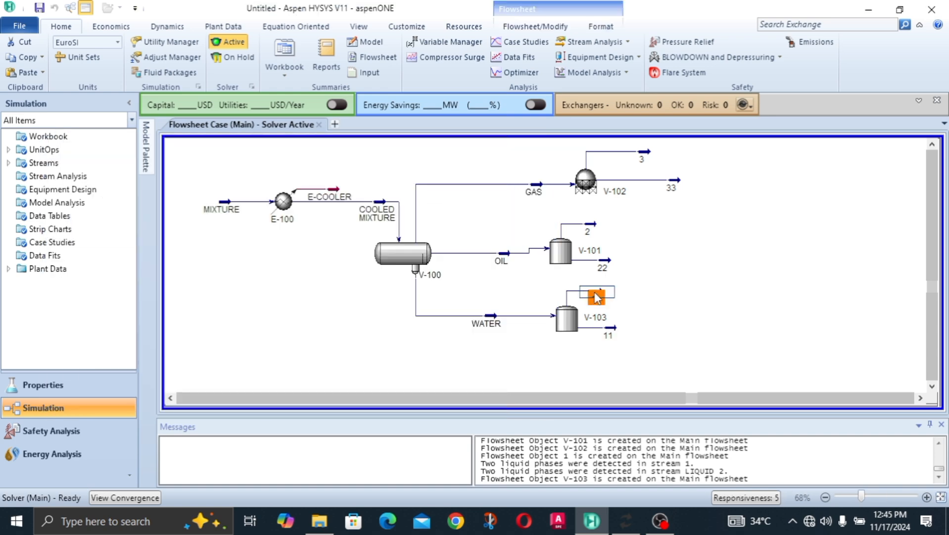
double_click(598, 296)
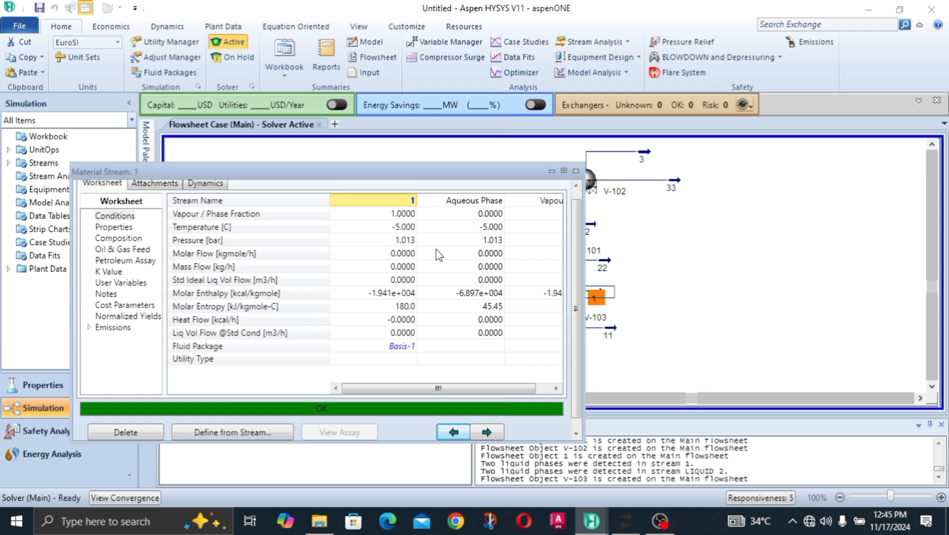
left_click(412, 256)
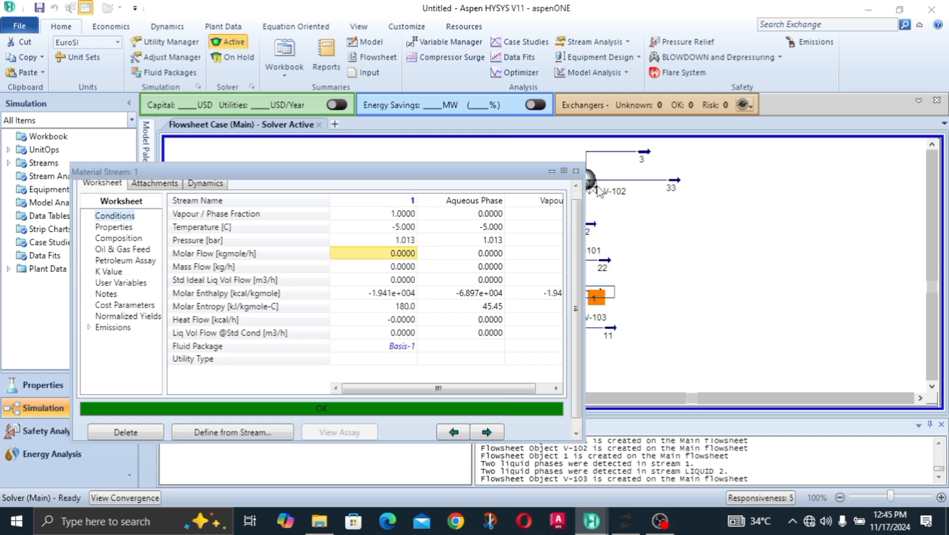
left_click(758, 275)
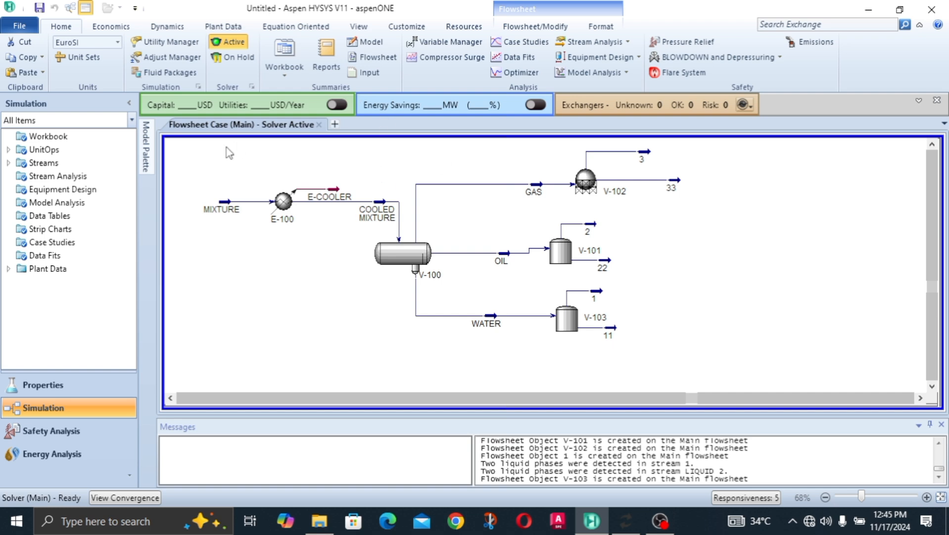
- Add a compressor to the flowsheet in the free space beyond the tanks' outlet streams
left_click(147, 148)
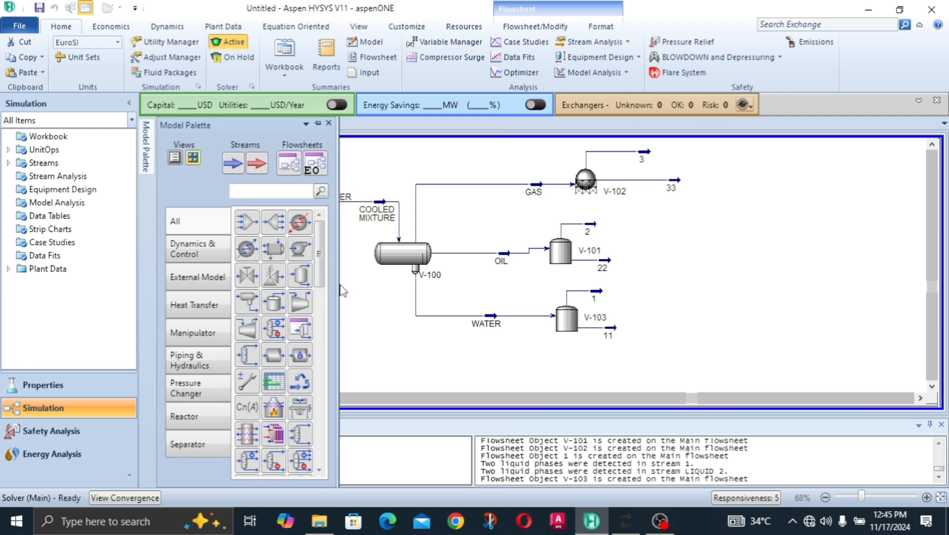
left_click(932, 146)
left_click(921, 398)
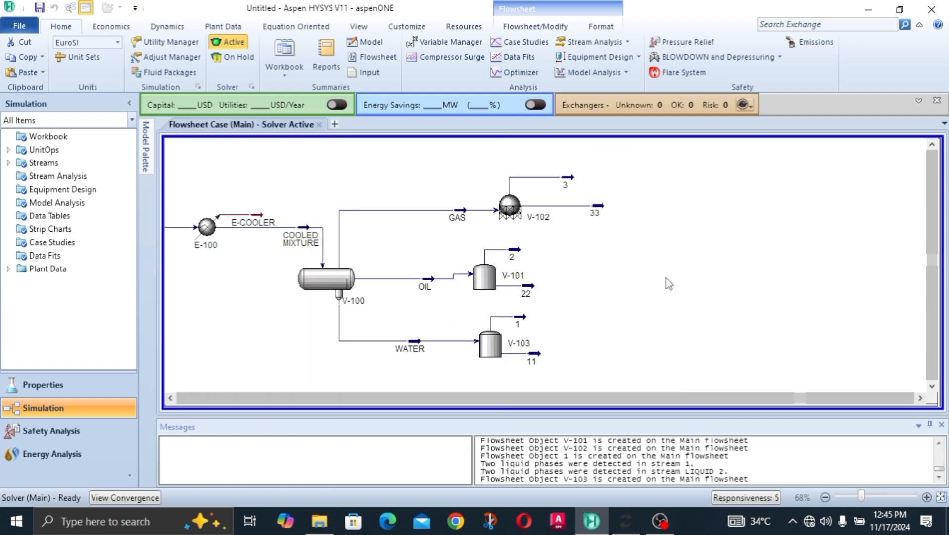
left_click(147, 155)
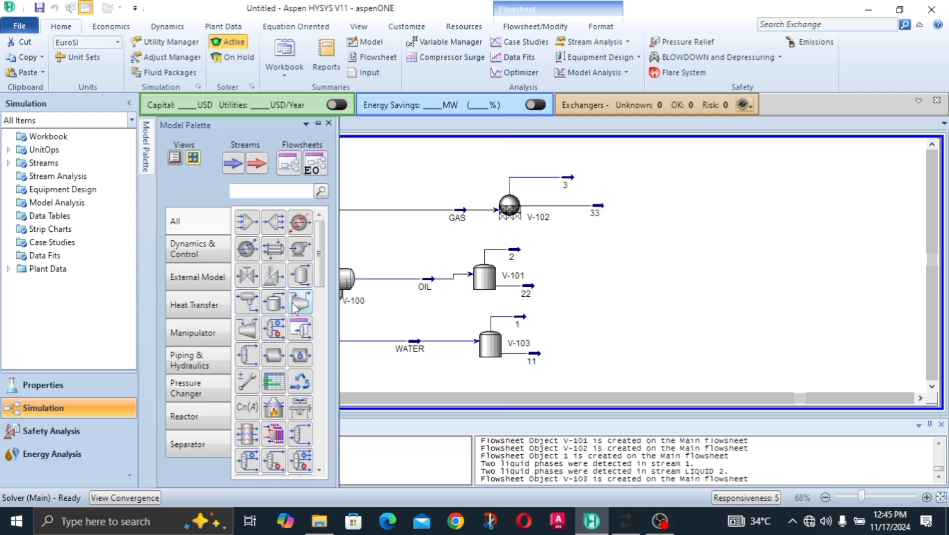
left_click_drag(295, 307, 648, 268)
left_click(721, 253)
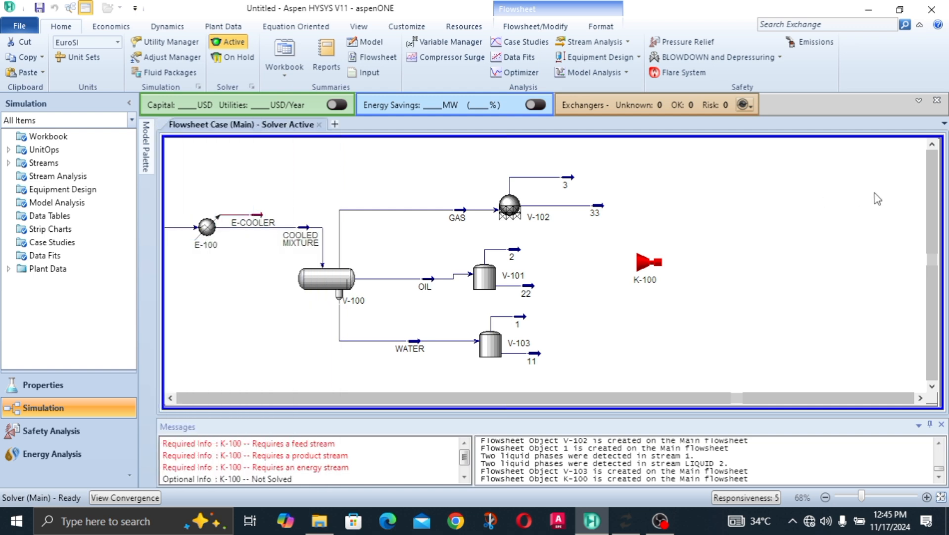
- Extend vapour stream 3 farther from tank V-102, lower stream 33, and line up compressor K-100 with stream 3
left_click(933, 143)
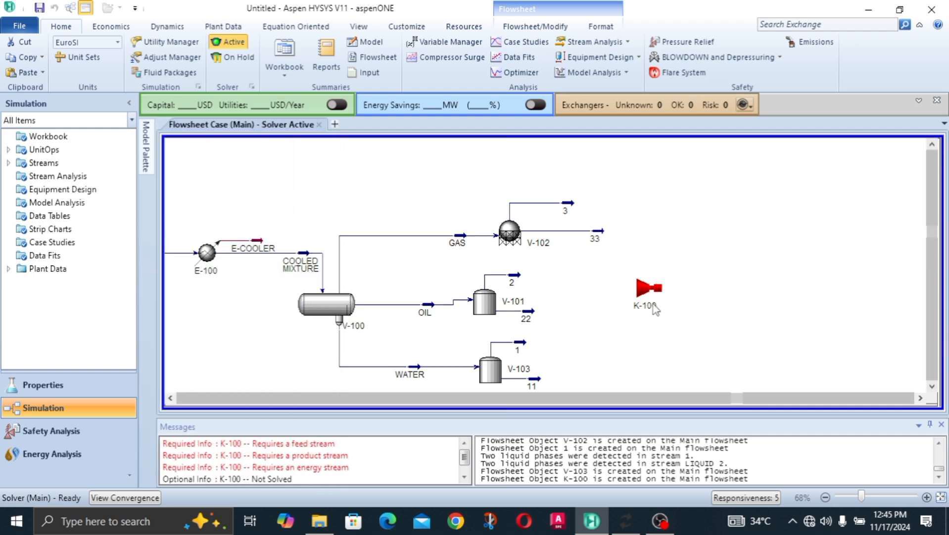
left_click_drag(569, 206, 674, 221)
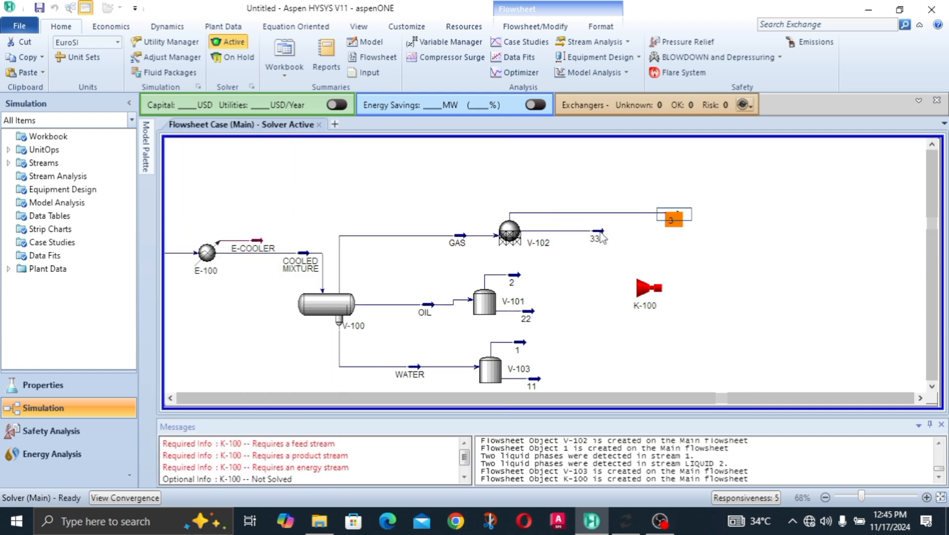
left_click_drag(601, 238, 592, 252)
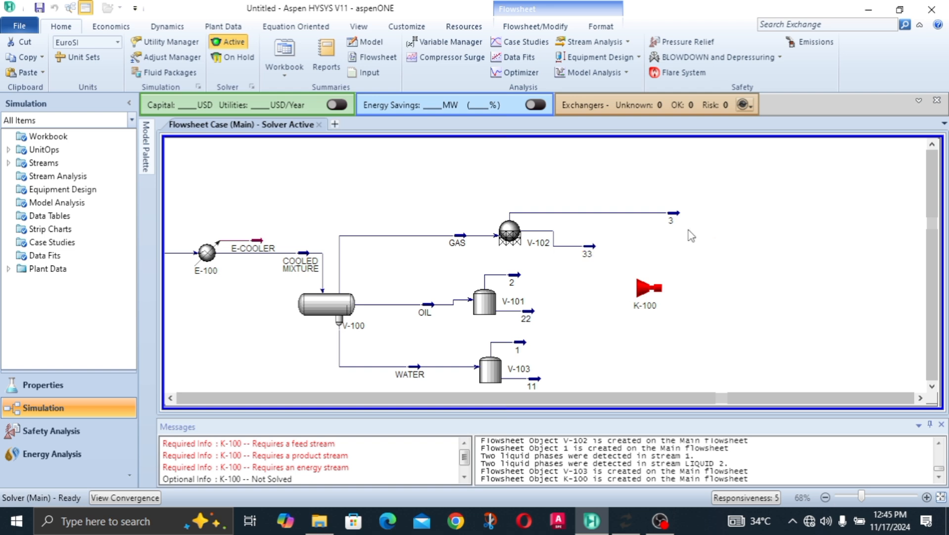
mouse_move(675, 212)
left_mouse_down()
mouse_move(669, 220)
mouse_move(667, 212)
left_mouse_up()
left_click(715, 247)
left_click_drag(646, 290, 669, 211)
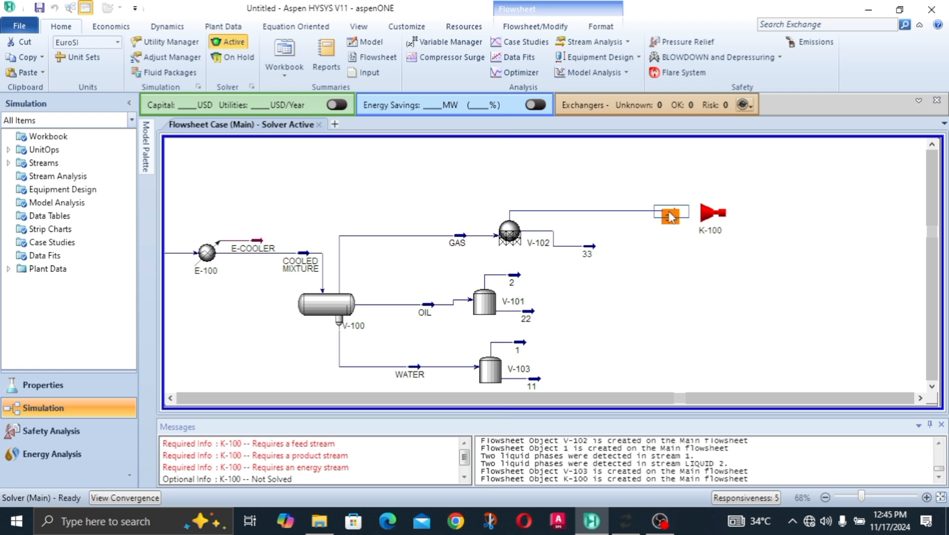
- Check the pressure of vapour stream 3 before compression
double_click(670, 217)
left_click(421, 266)
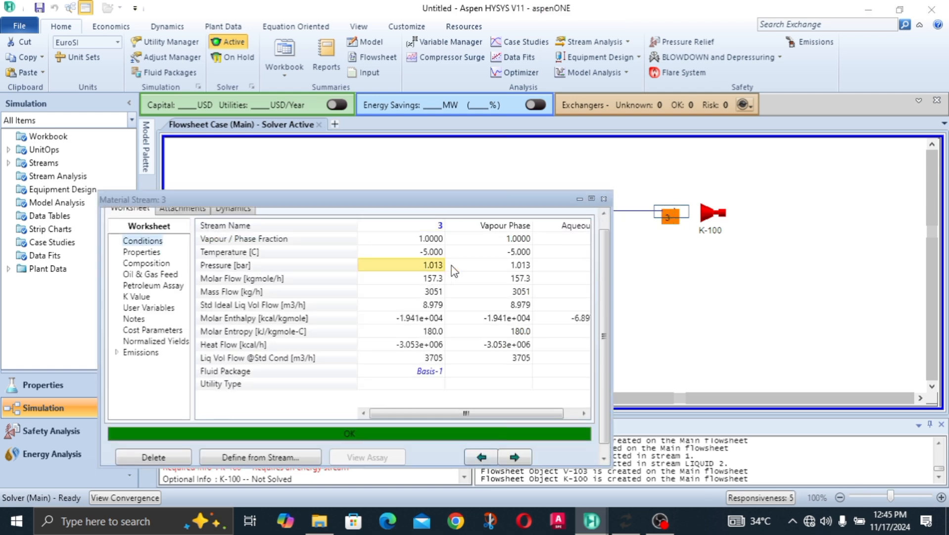
left_click(732, 189)
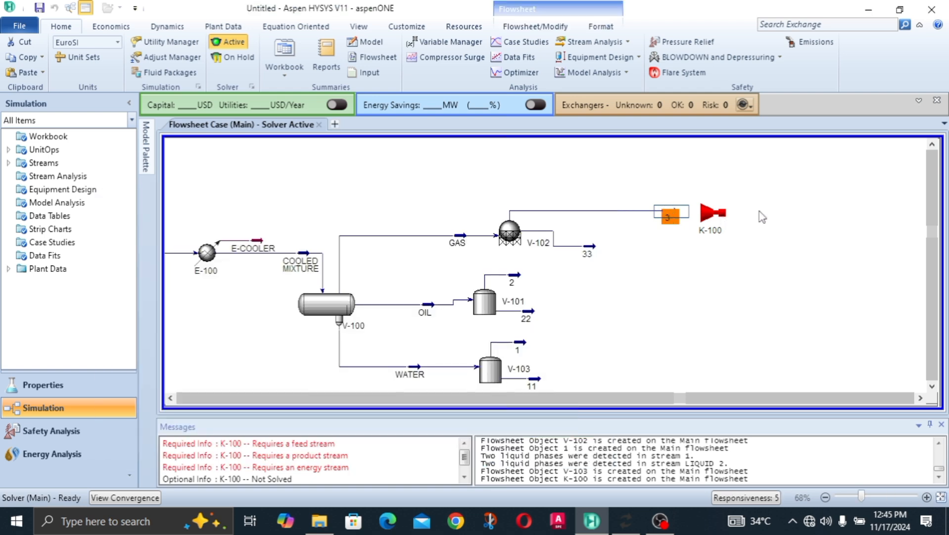
- Place compressor K-100 just after stream 3 and connect it with inlet 3, outlet COMPRESSED 3 and energy stream E-COMP
left_click(718, 221)
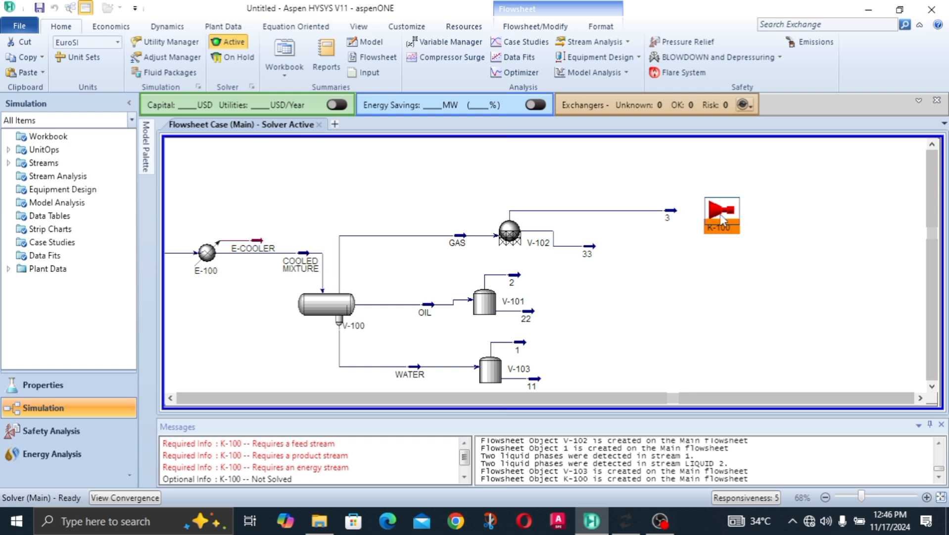
left_click_drag(722, 220, 708, 220)
double_click(714, 218)
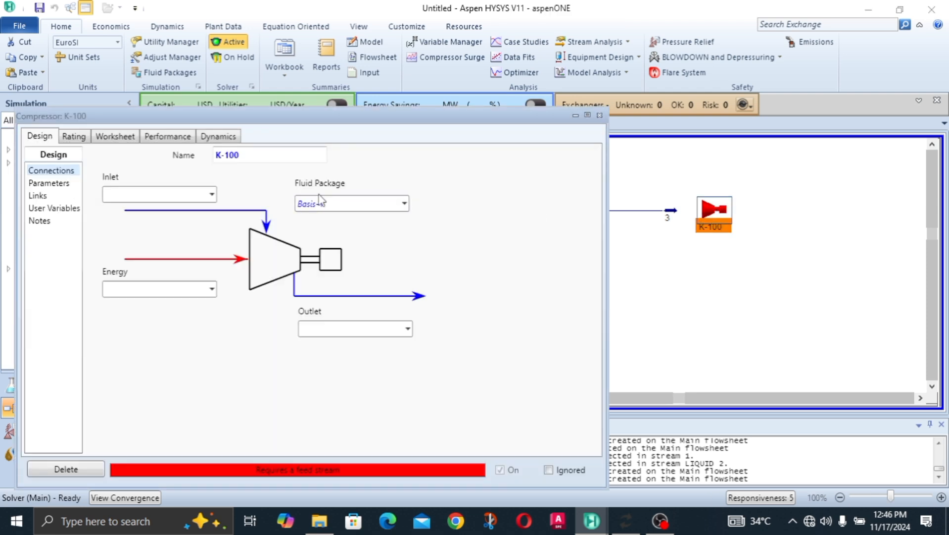
left_click(212, 195)
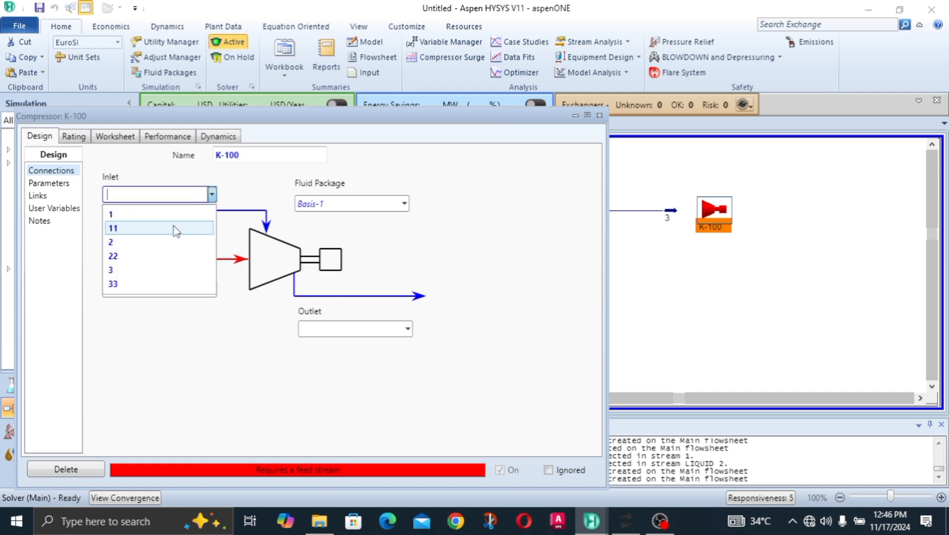
left_click(174, 270)
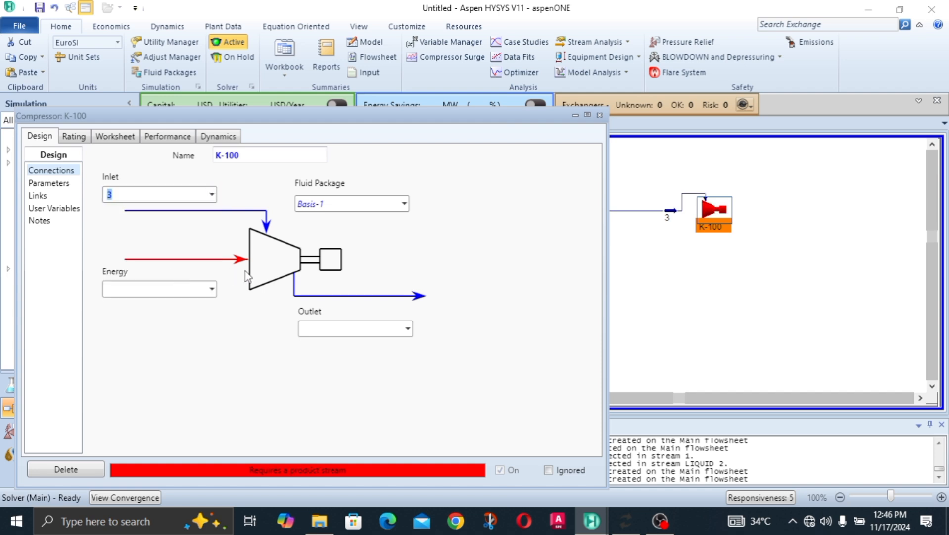
left_click(156, 288)
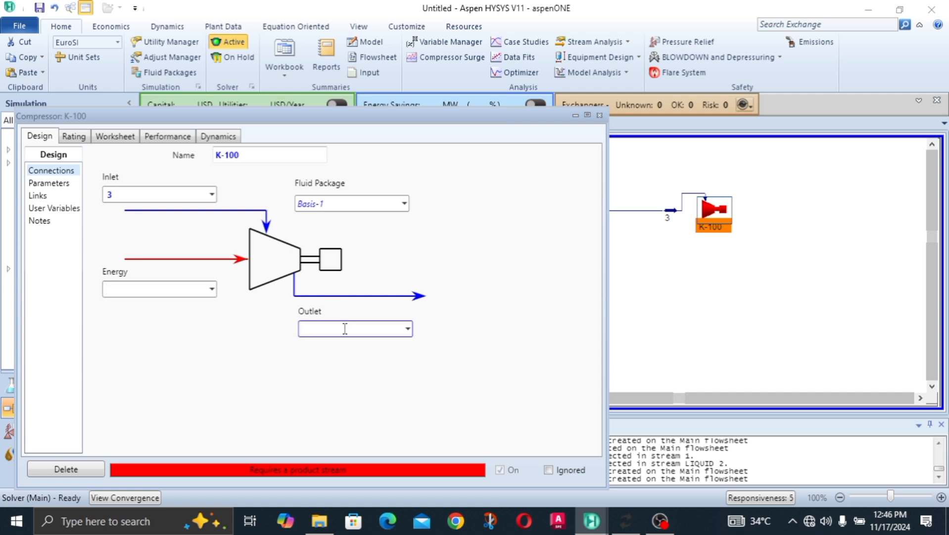
type("COMPRESSED 3")
key("Return")
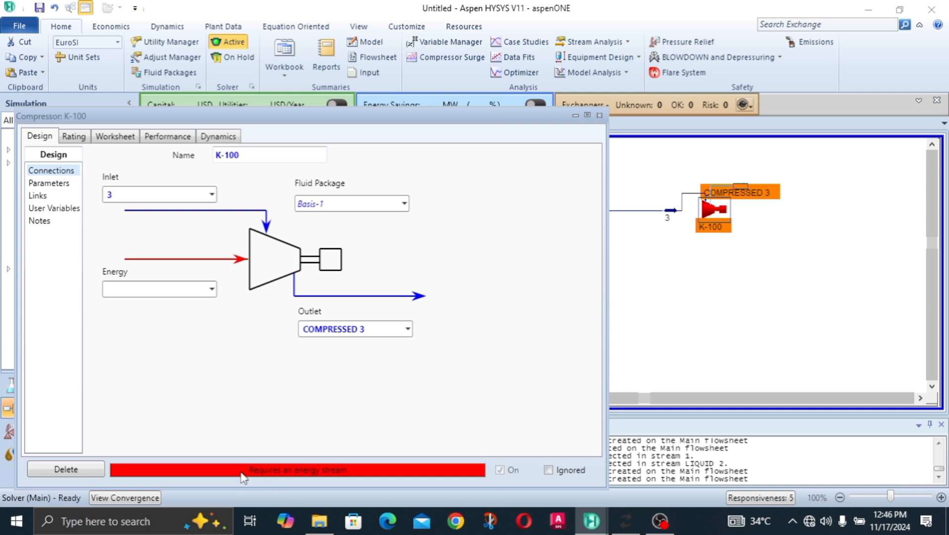
left_click(149, 287)
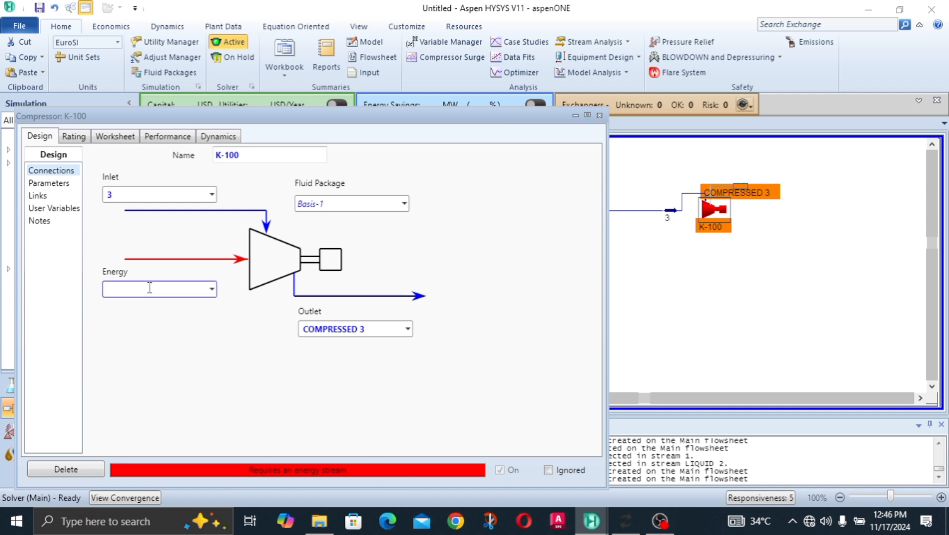
type("E-COMP")
key("Return")
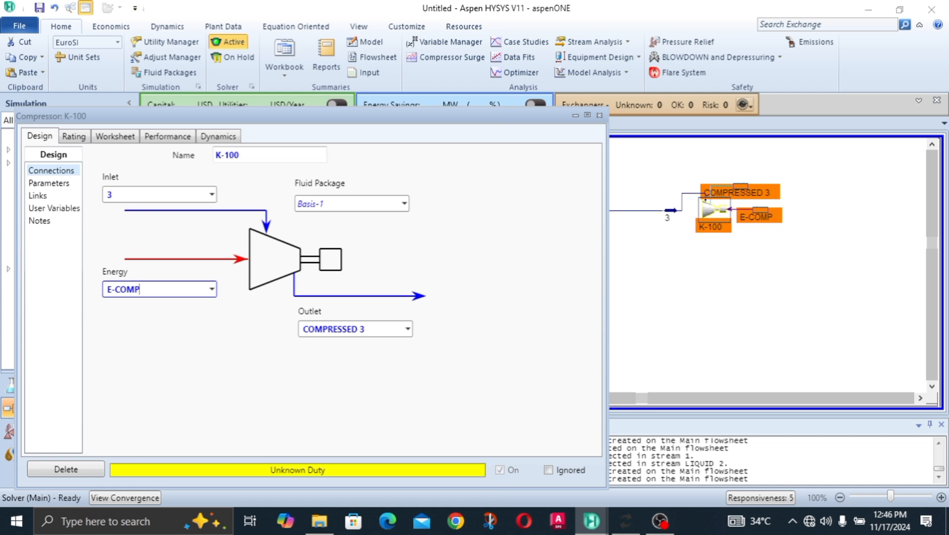
- Set the pressure of outlet stream COMPRESSED 3 to 5.013 bar in compressor K-100's worksheet
left_click(119, 139)
left_click_drag(340, 122, 386, 90)
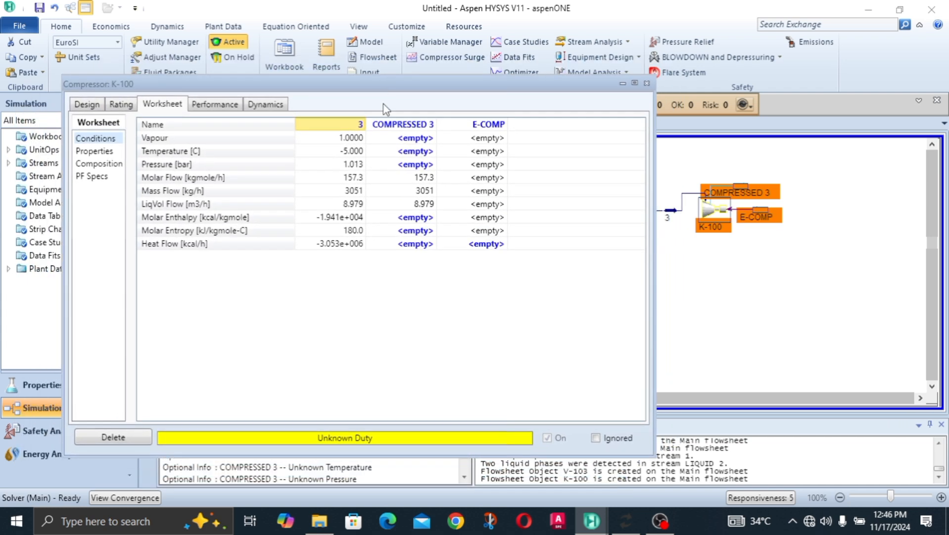
left_click(405, 165)
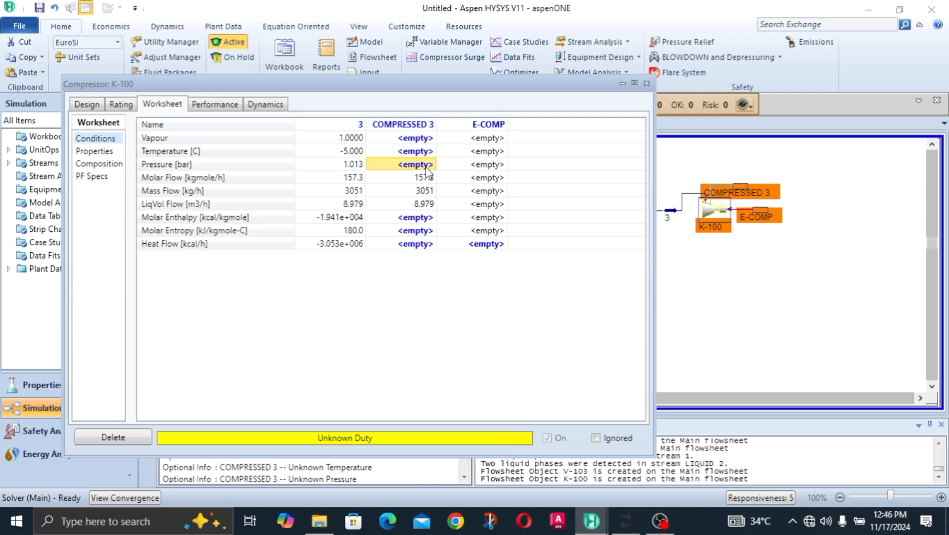
type("5.")
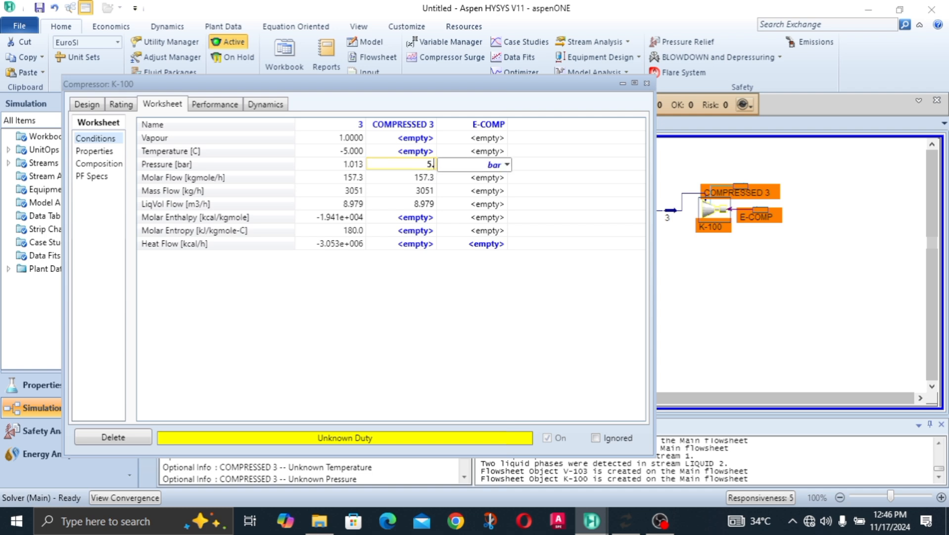
type("013")
key("Return")
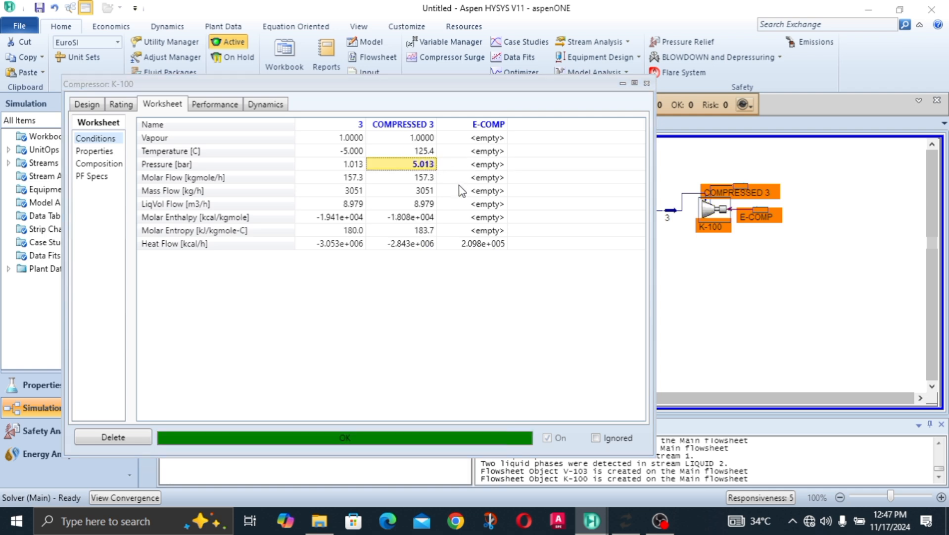
- Compare the pressure, temperature and flow of streams 3 and COMPRESSED 3 in K-100's worksheet
left_click(461, 189)
left_click(429, 198)
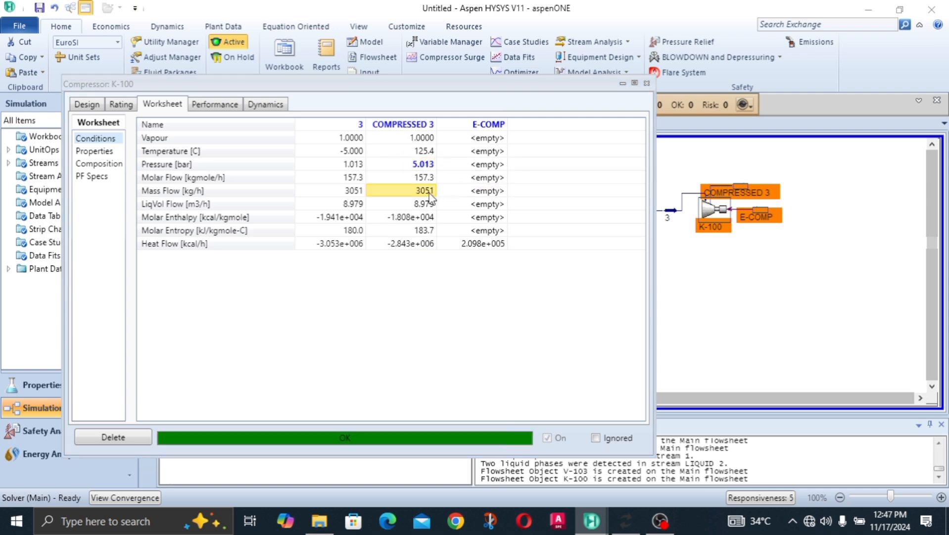
left_click(359, 168)
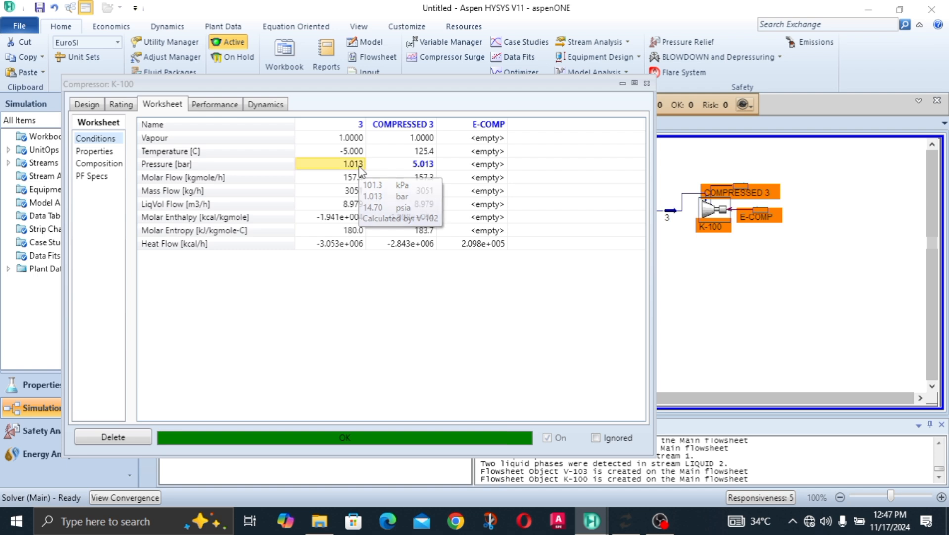
left_click(420, 168)
left_click(405, 189)
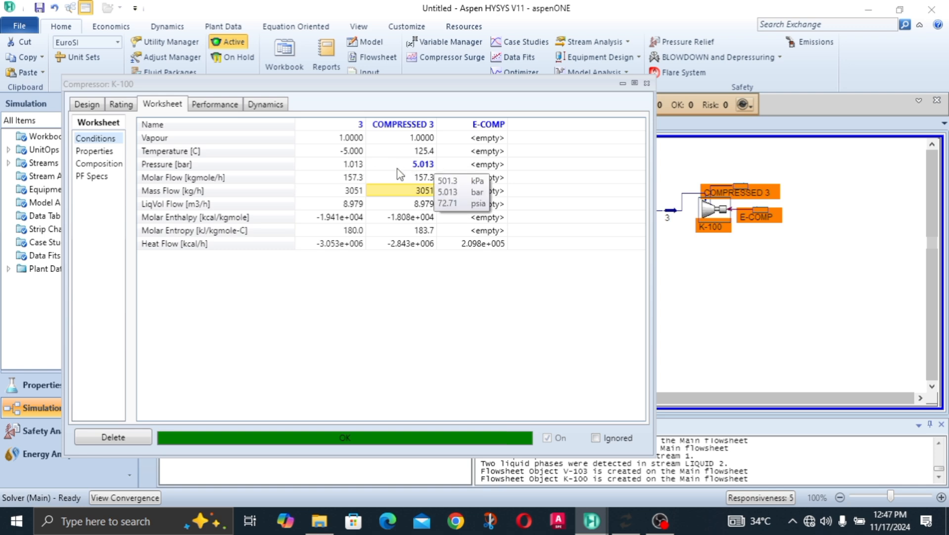
left_click(353, 166)
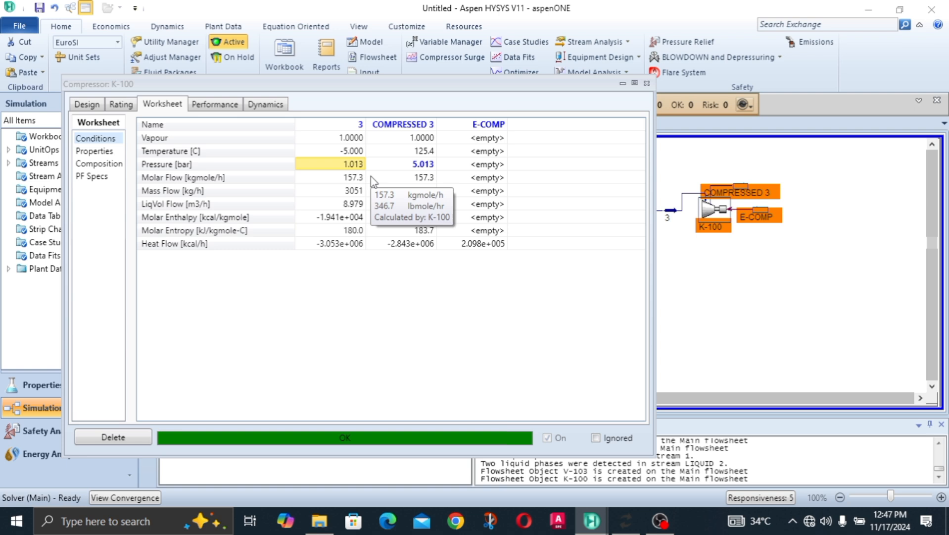
left_click(414, 165)
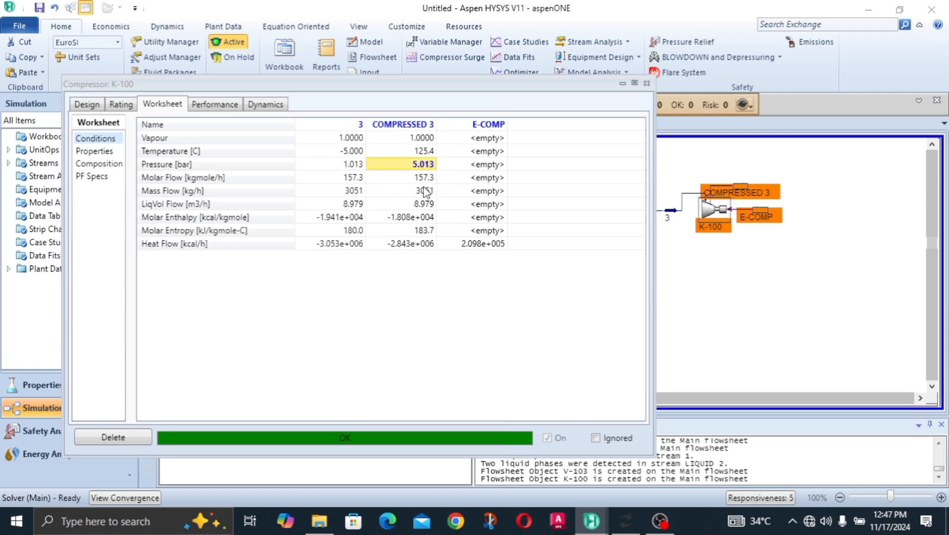
left_click(426, 191)
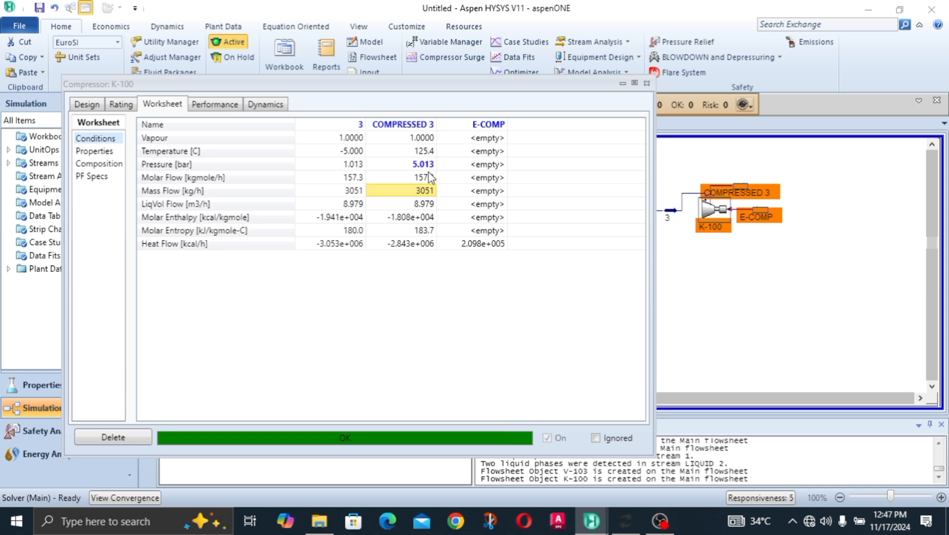
left_click(428, 177)
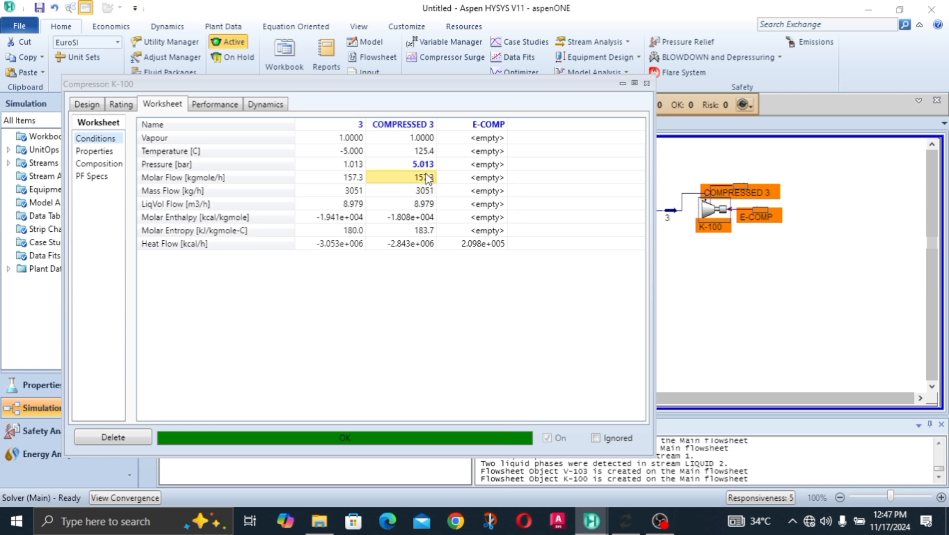
left_click(353, 151)
left_click(423, 166)
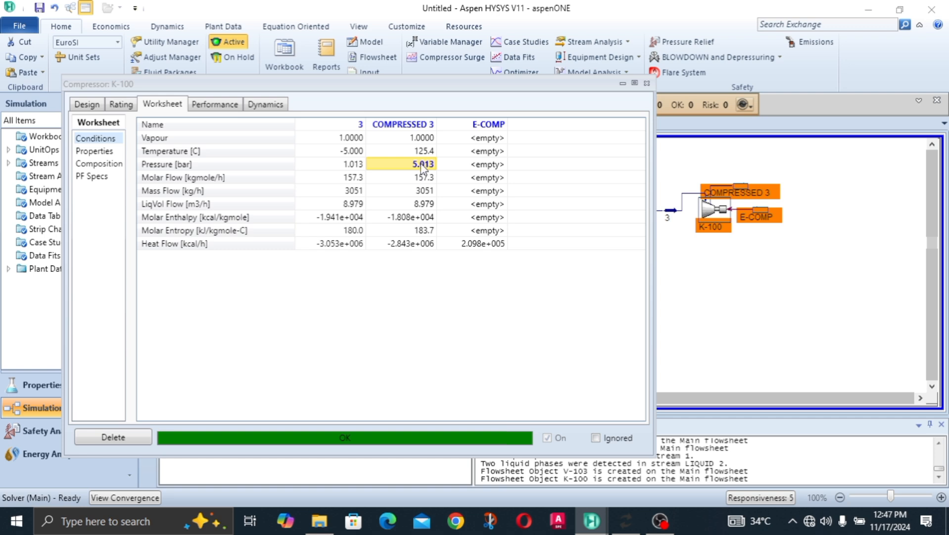
left_click(360, 152)
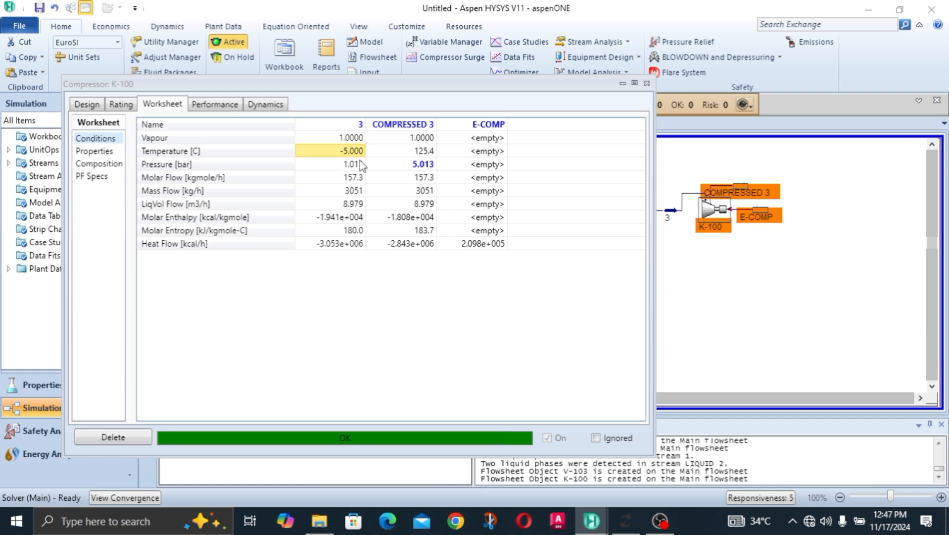
left_click(425, 152)
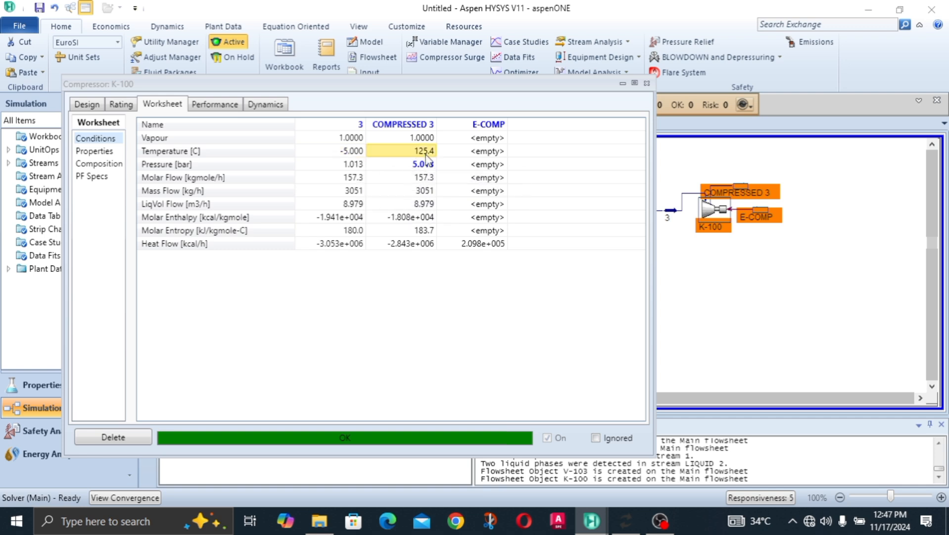
left_click(431, 195)
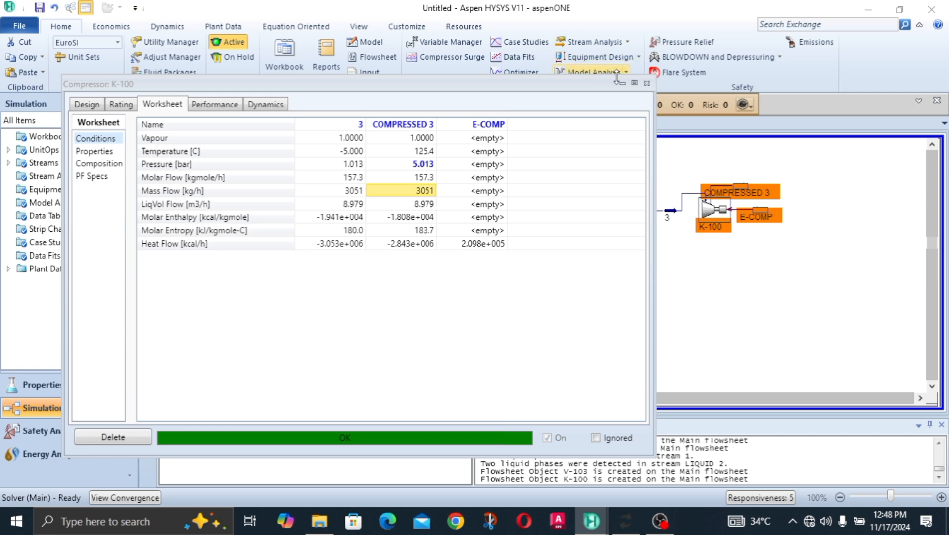
- Close the compressor's property window and move outlet stream COMPRESSED 3 farther away from K-100 on the flowsheet
left_click(647, 83)
left_click(735, 169)
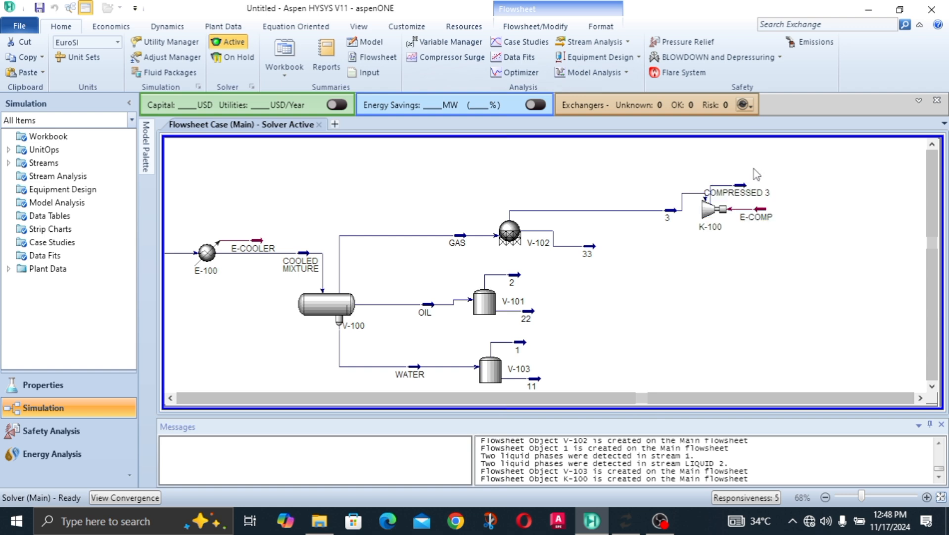
left_click_drag(747, 198, 790, 197)
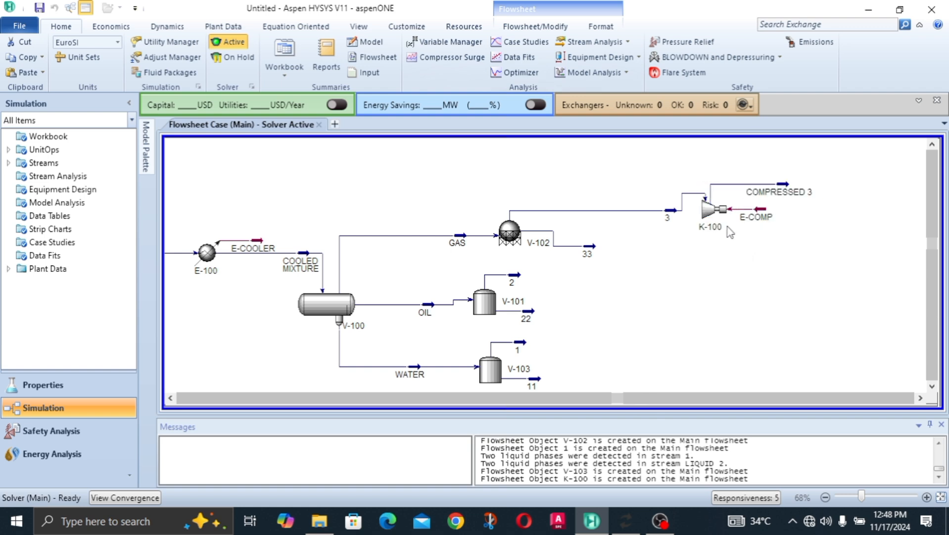
- Clear the specified pressure of stream COMPRESSED 3 in compressor K-100's worksheet
left_click(711, 221)
double_click(712, 221)
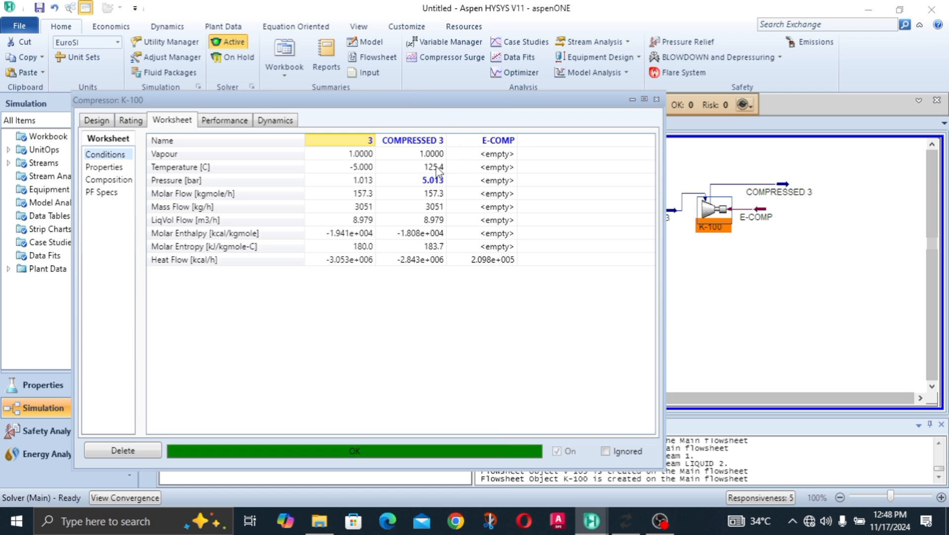
left_click(434, 180)
key("Delete")
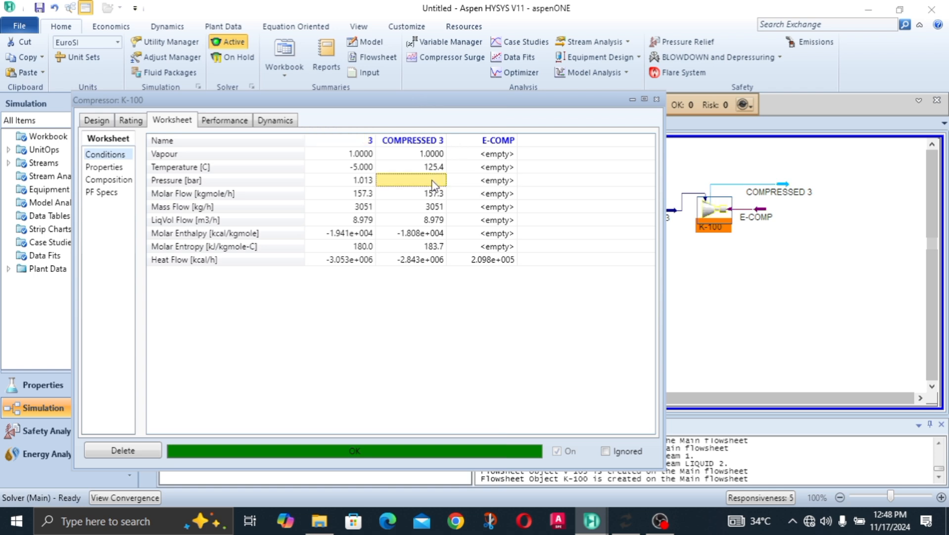
left_click(432, 206)
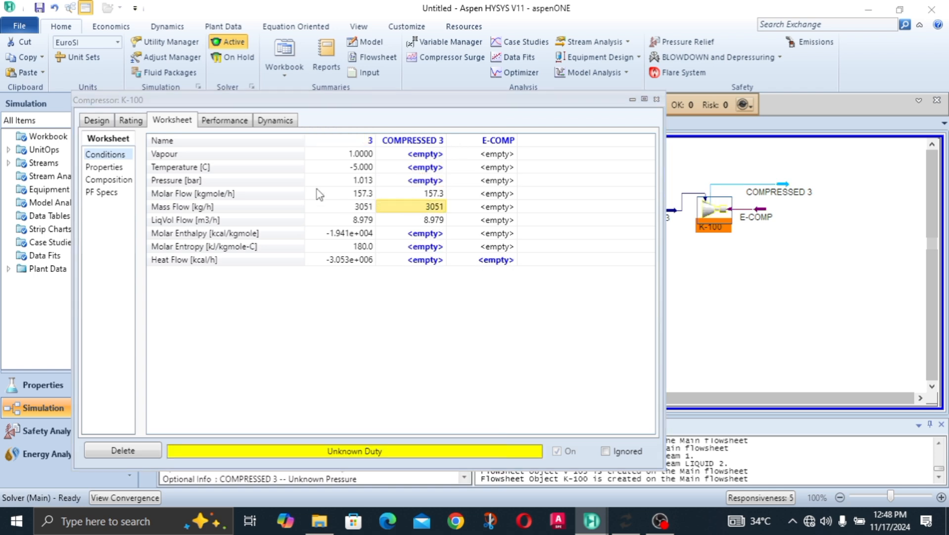
- Specify a pressure rise (Delta P) of 4 bar in compressor K-100's design parameters
left_click(96, 121)
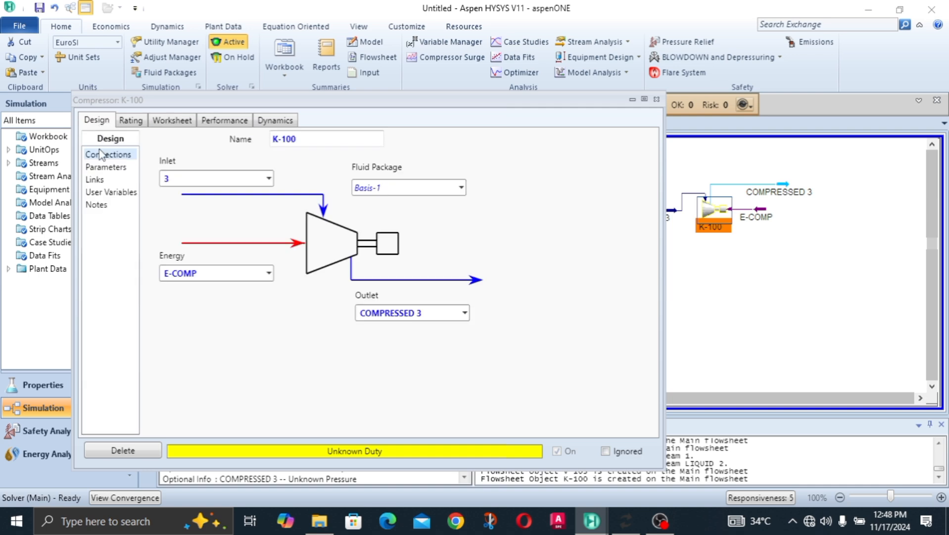
left_click(104, 168)
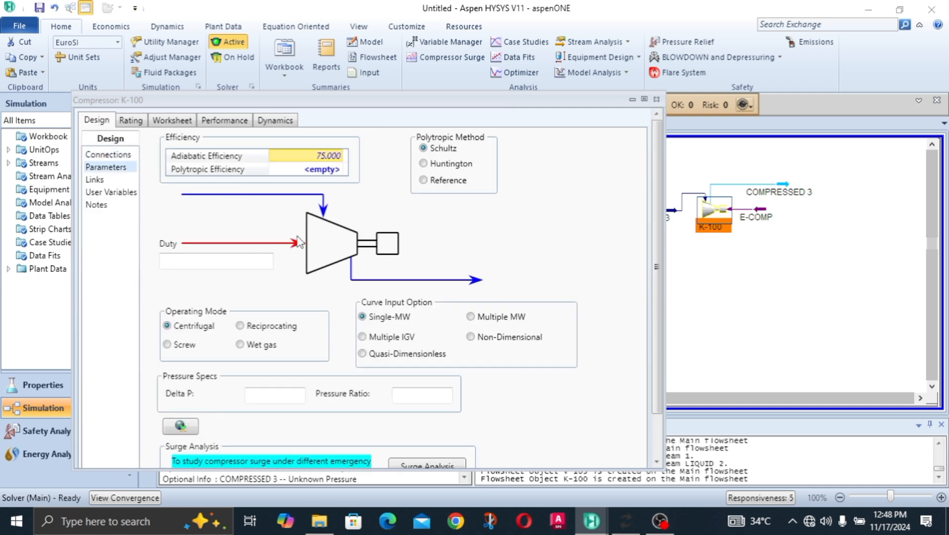
scroll(521, 251, "down", 1)
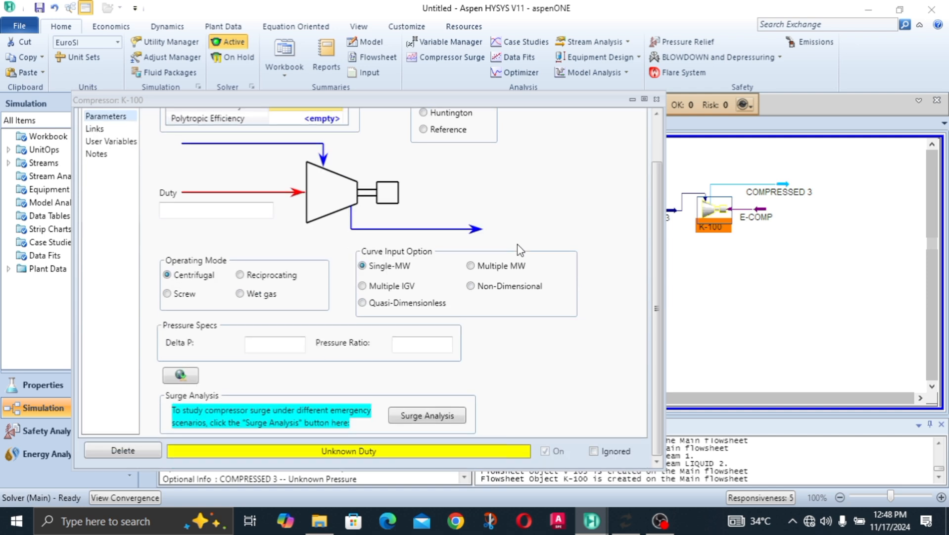
scroll(443, 273, "up", 1)
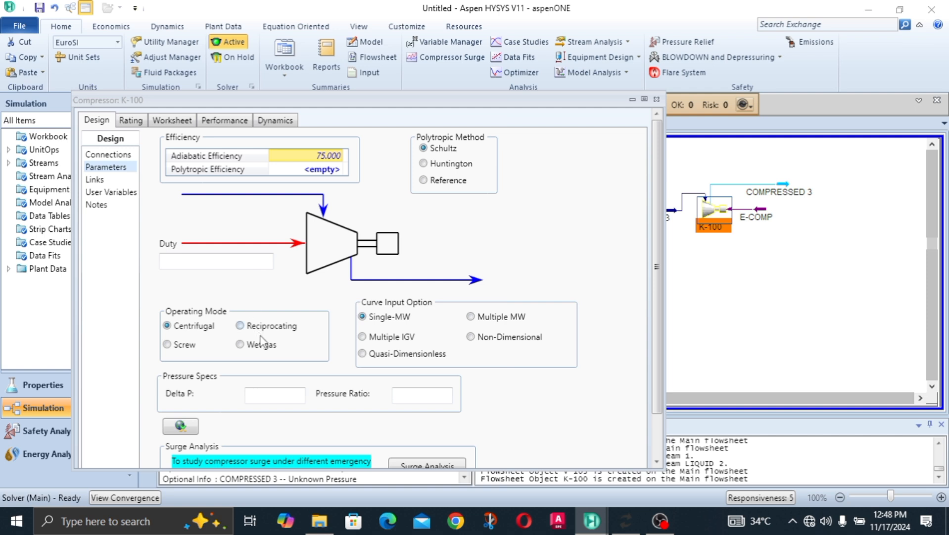
left_click(268, 391)
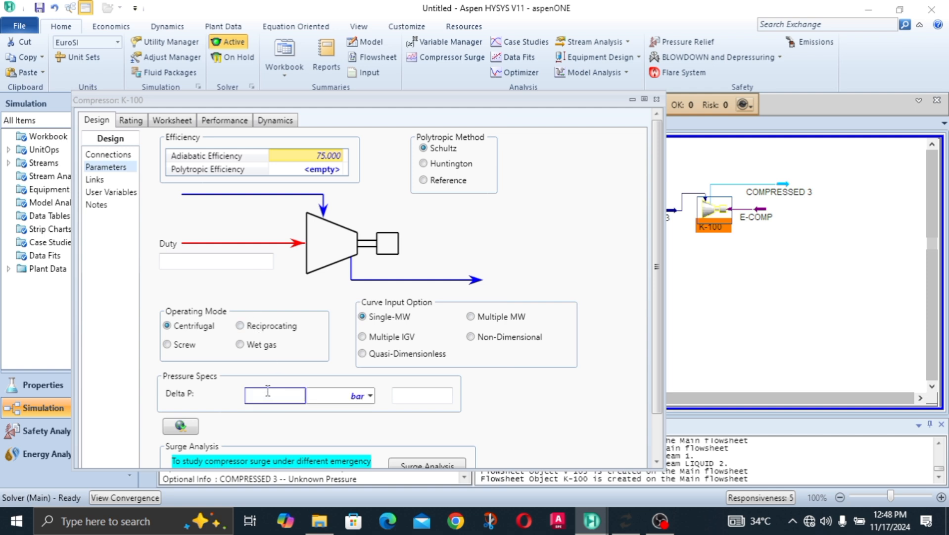
type("4")
key("Return")
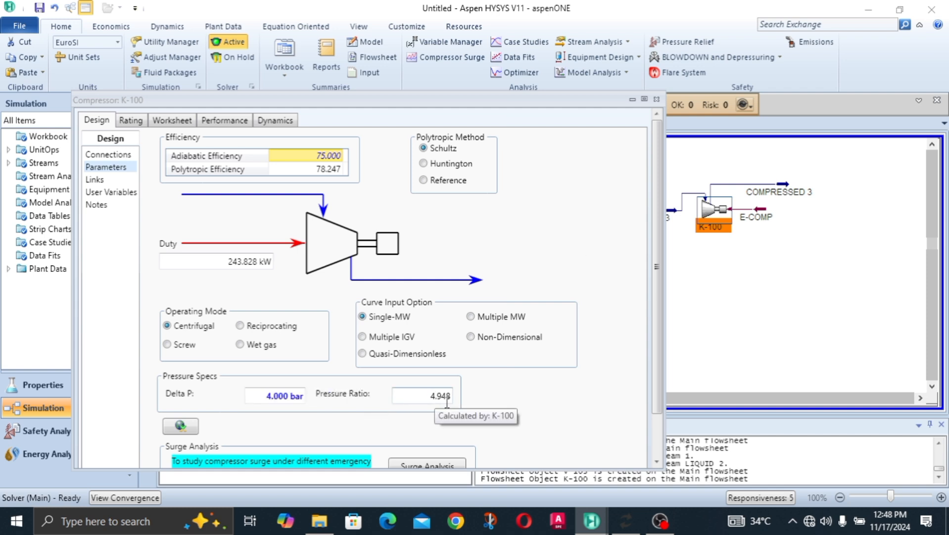
- Check the calculated pressure of COMPRESSED 3 in K-100's worksheet and close the compressor's property window
left_click(173, 122)
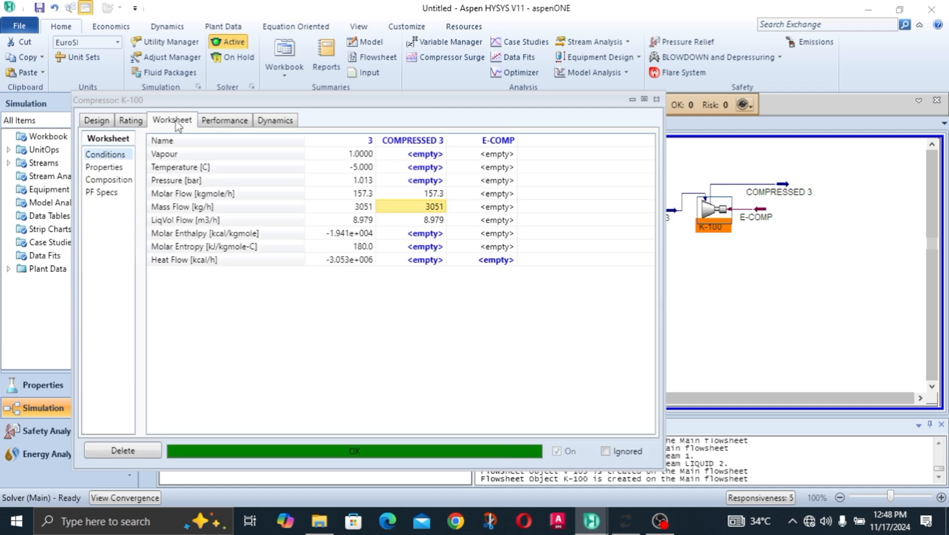
left_click(431, 183)
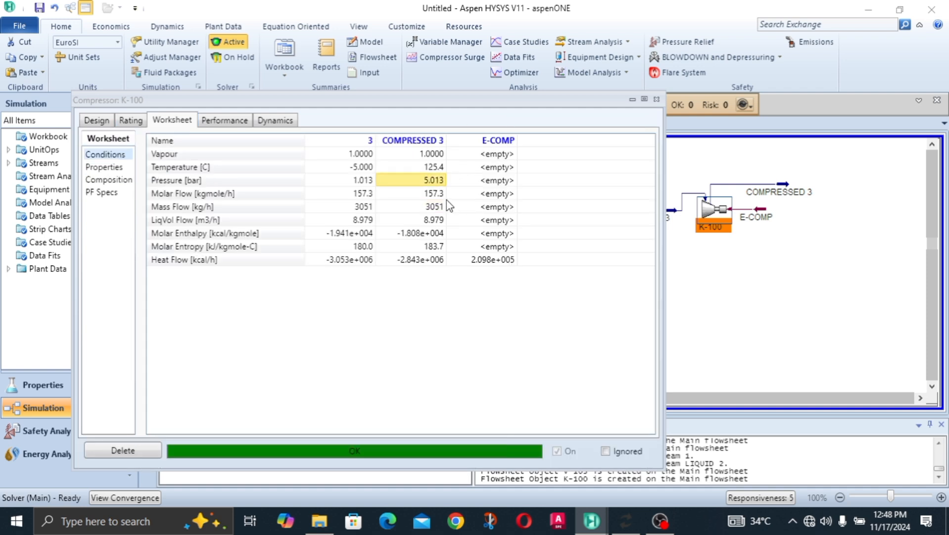
left_click(436, 195)
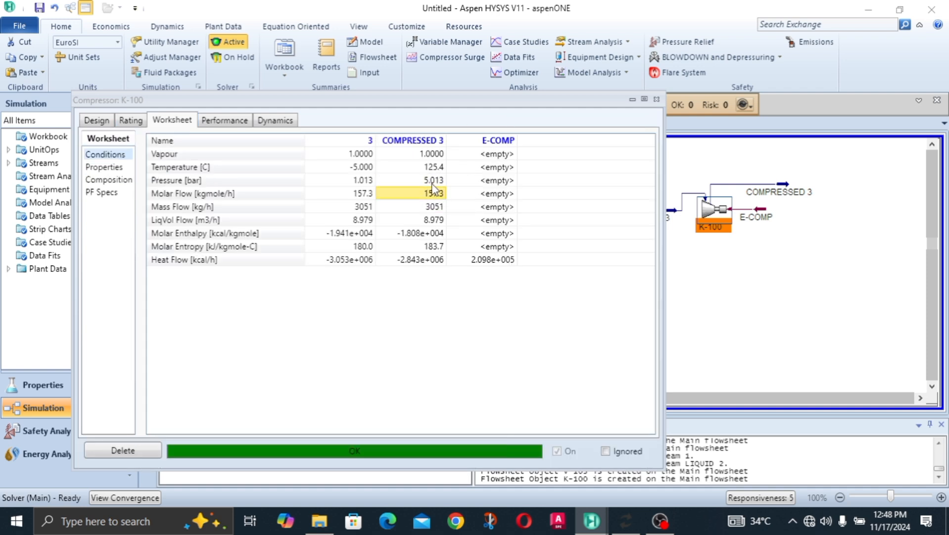
left_click(435, 181)
mouse_move(441, 200)
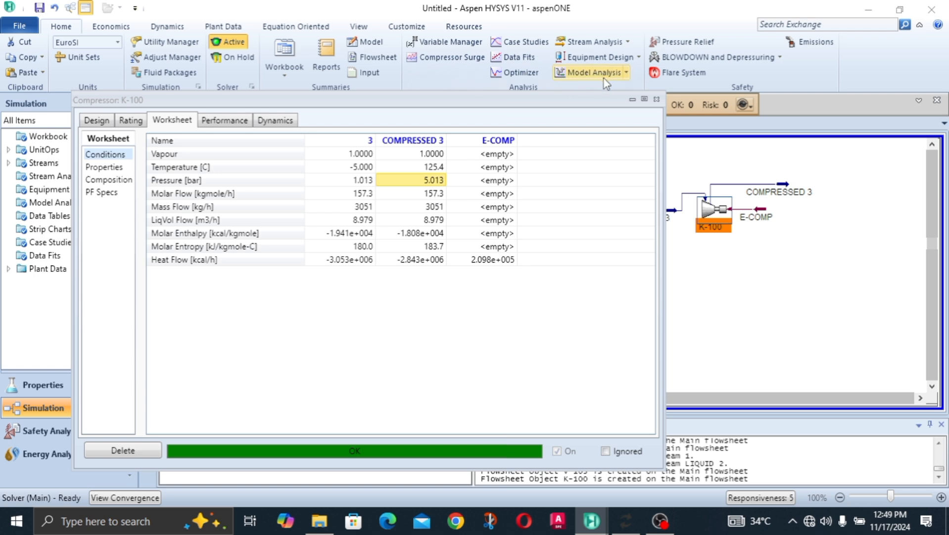
left_click(657, 100)
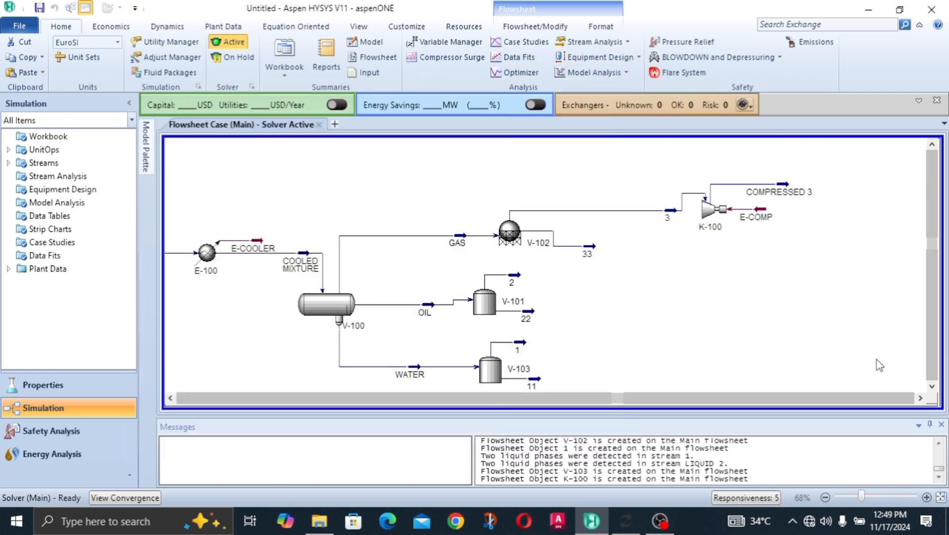
- Lower compressor K-100 so stream 3 enters it from above, and move COMPRESSED 3 slightly down
left_click(921, 398)
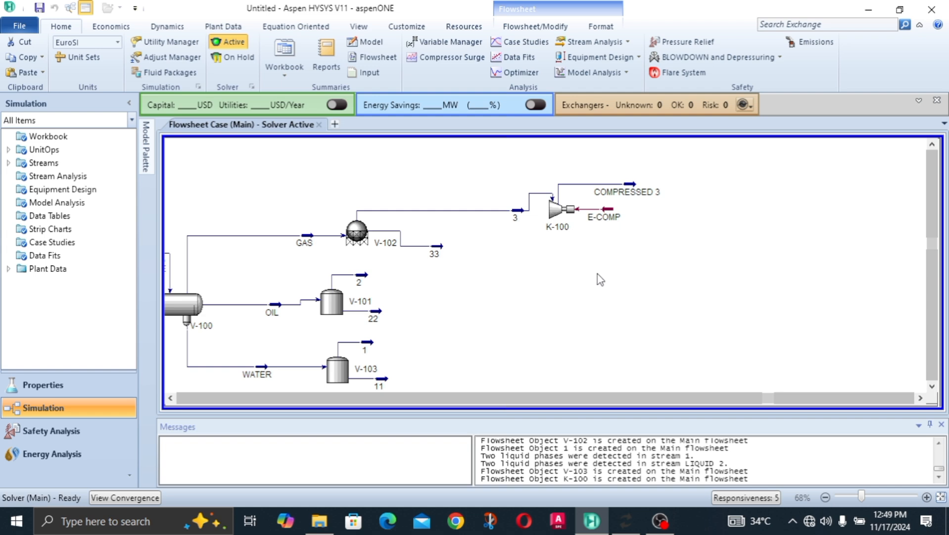
left_click(562, 218)
left_click_drag(563, 218, 563, 230)
left_click(659, 253)
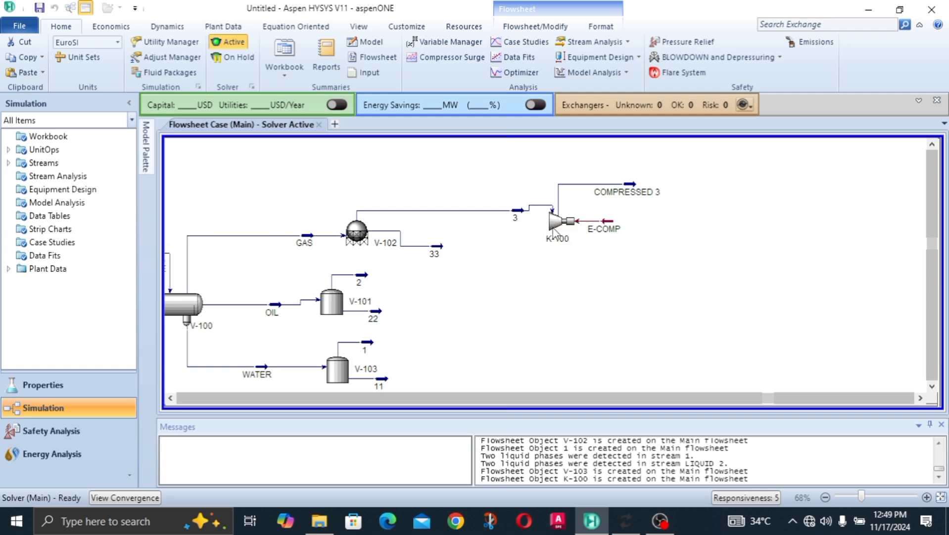
left_click_drag(555, 230, 554, 246)
left_click_drag(633, 192, 635, 201)
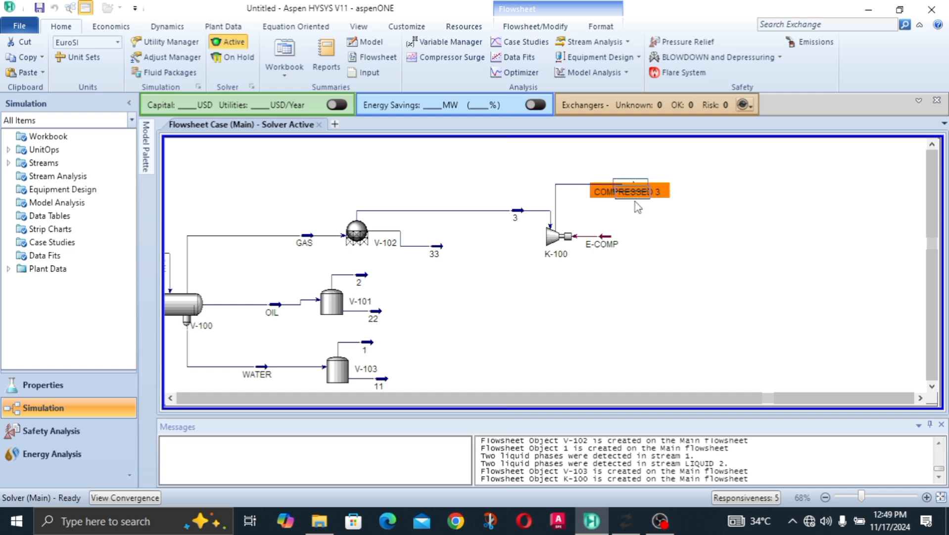
left_click(741, 199)
- Add an expander to the flowsheet downstream of COMPRESSED 3 and raise it slightly towards that stream's level
mouse_move(147, 151)
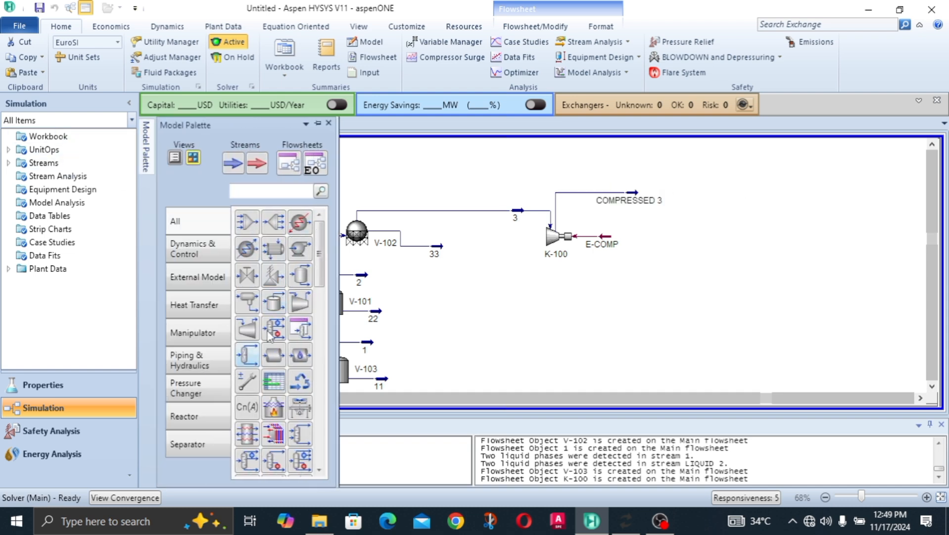
left_click_drag(243, 336, 662, 221)
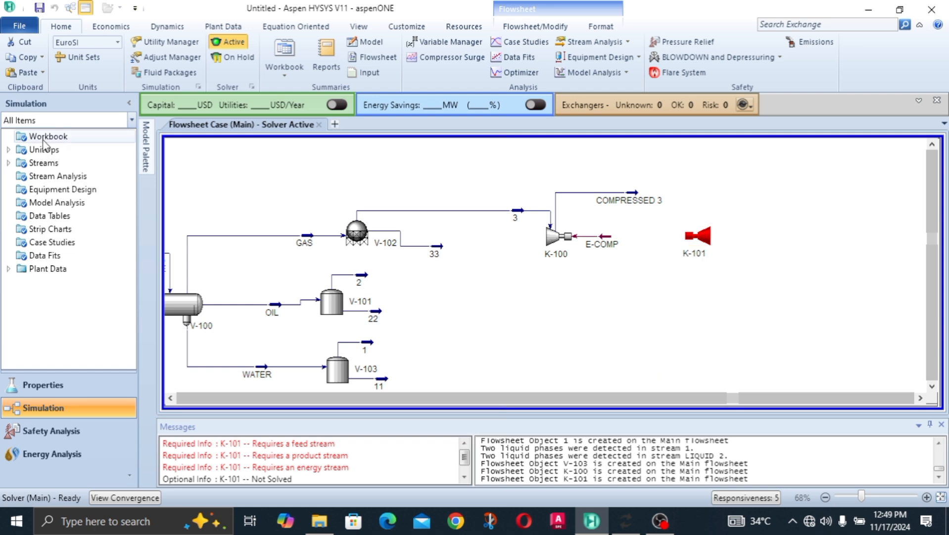
mouse_move(148, 167)
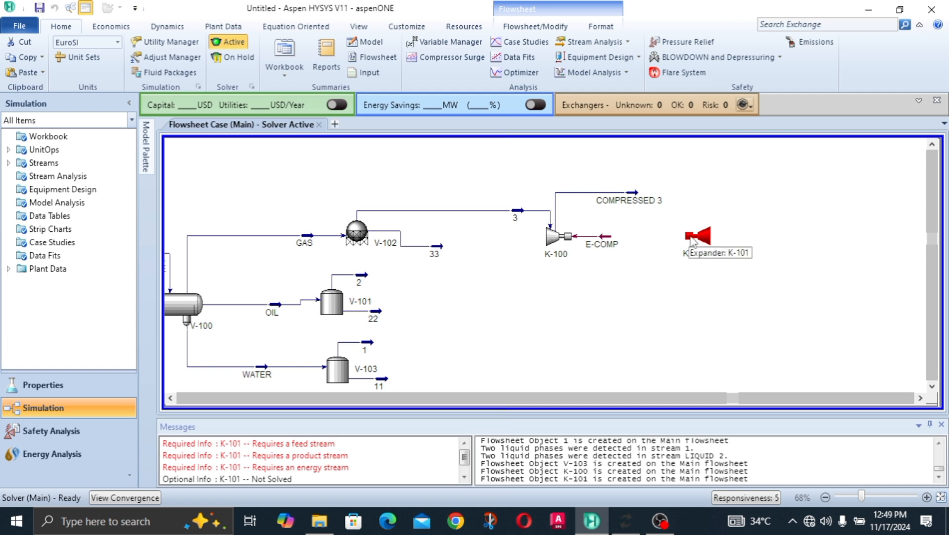
left_click_drag(692, 241, 698, 222)
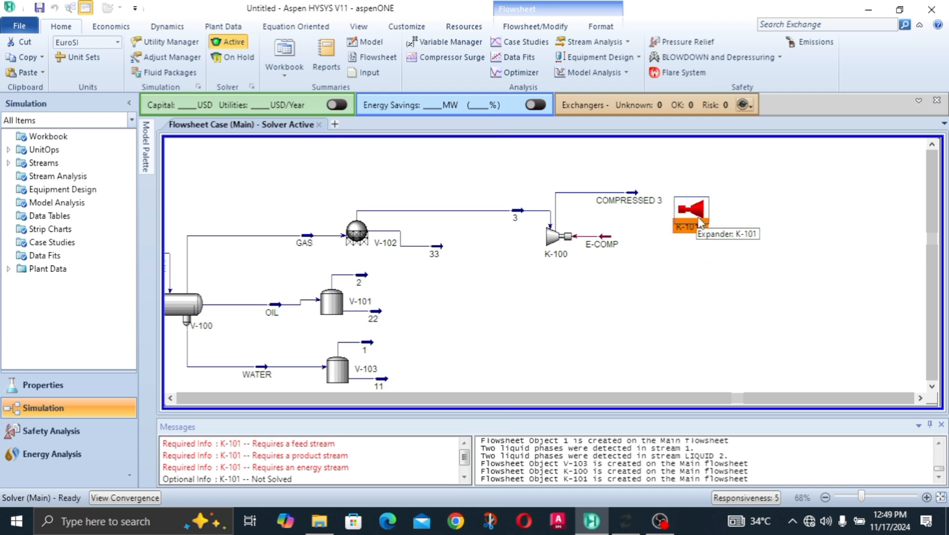
- Open the properties of expander K-101 and assign COMPRESSED 3 as its inlet stream
double_click(698, 233)
left_click_drag(386, 172, 409, 116)
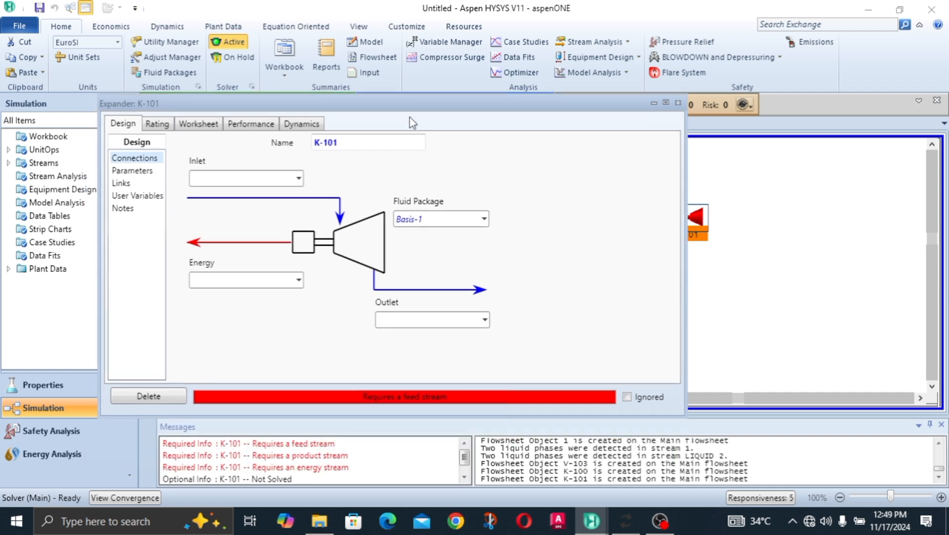
left_click(299, 179)
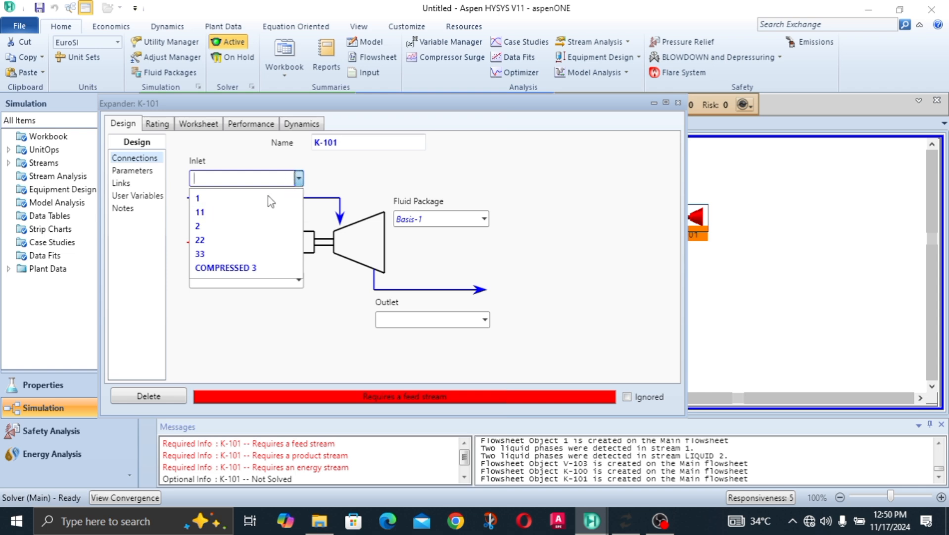
left_click(257, 268)
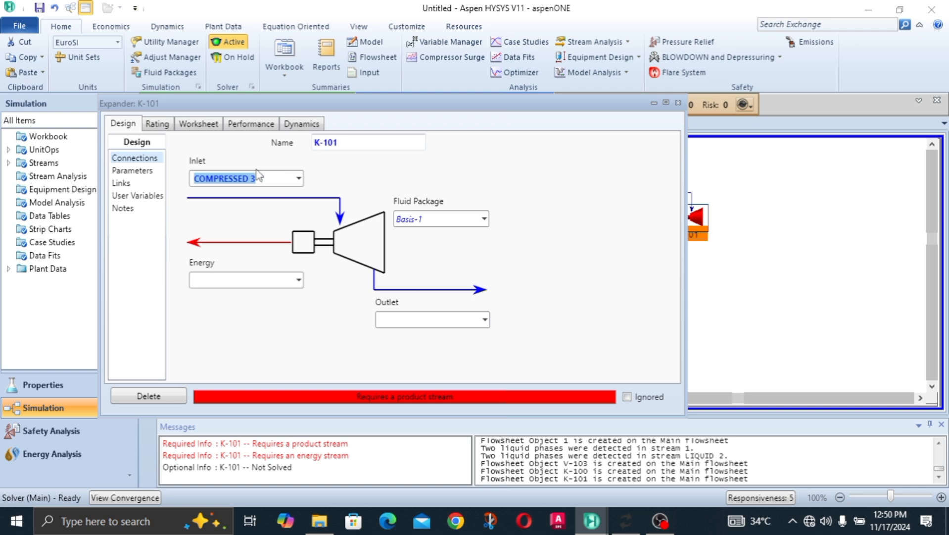
left_click(267, 182)
- Create the outlet stream EXPANDED 3 and the energy stream E-EXP in expander K-101's connections
left_click(443, 319)
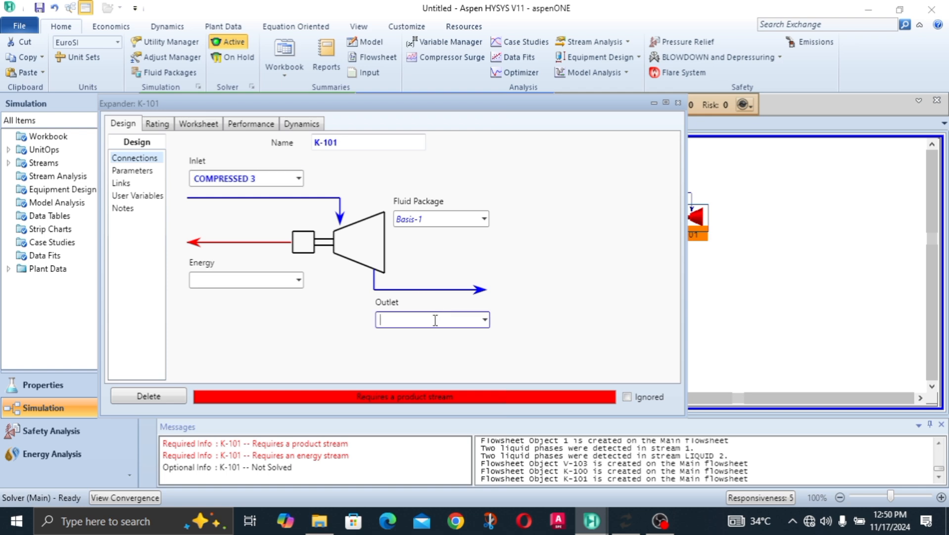
type("EXPANDED 3")
key("Return")
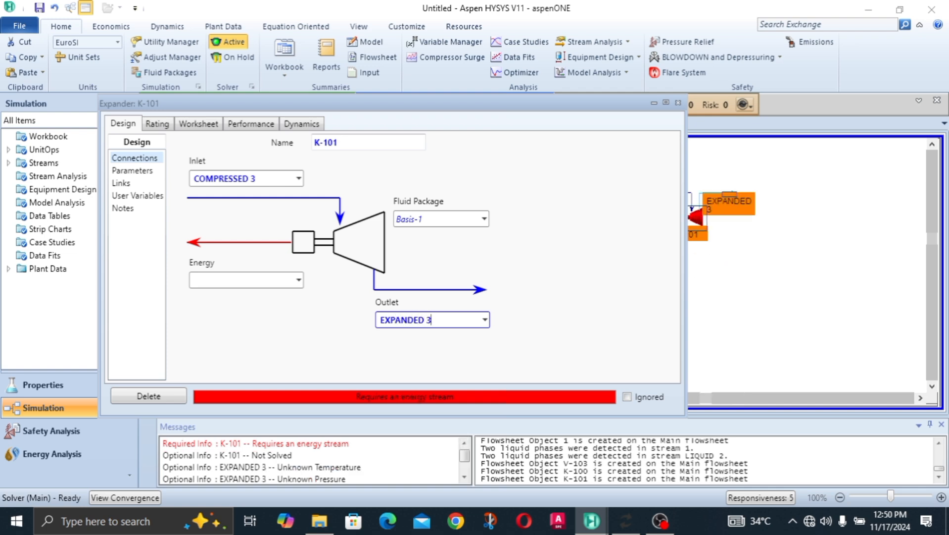
left_click(232, 280)
type("E")
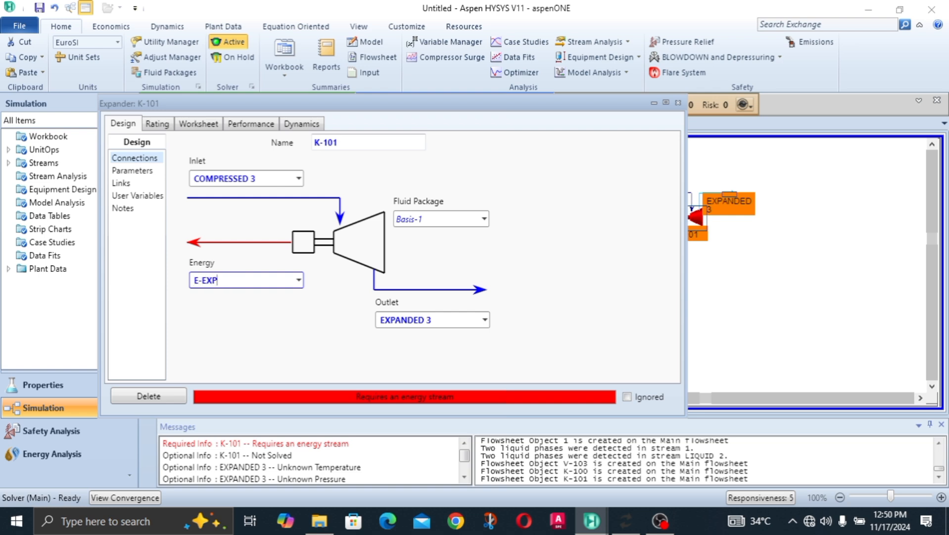
type("-EXP")
key("Return")
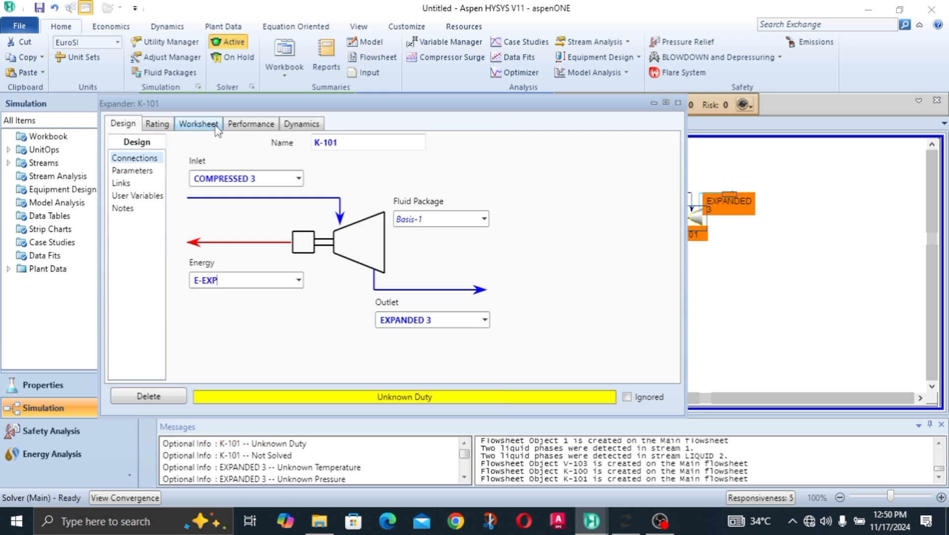
- Specify a pressure drop (Delta P) of 4 bar in expander K-101's design parameters
left_click(141, 170)
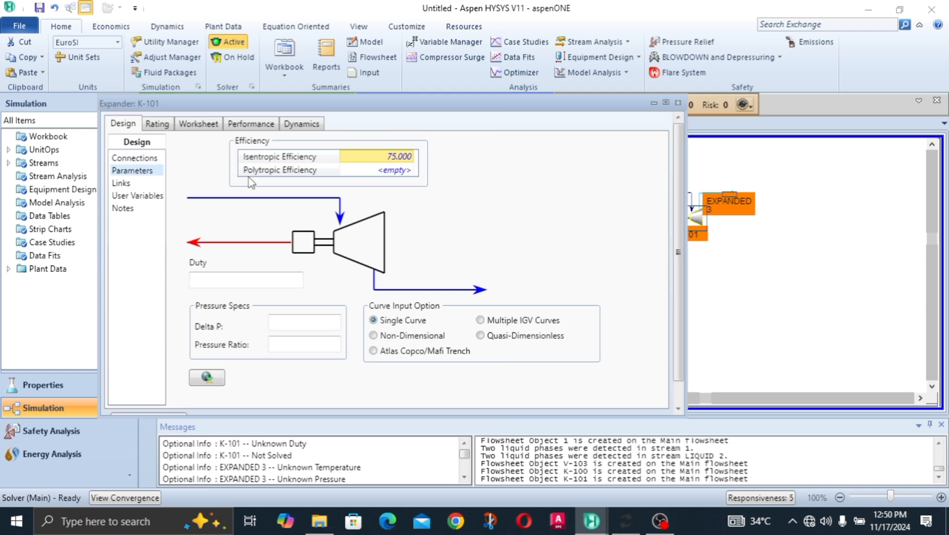
left_click(302, 324)
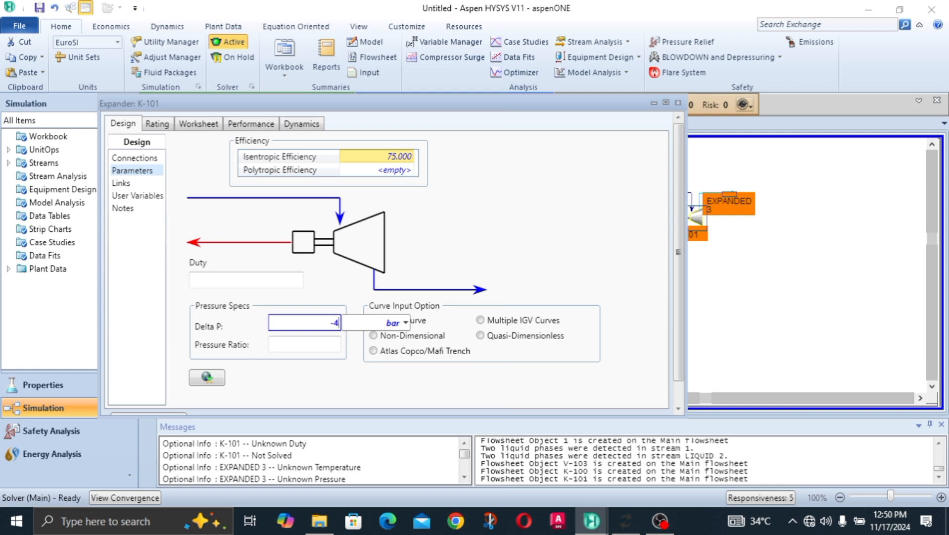
type("-4")
key("Return")
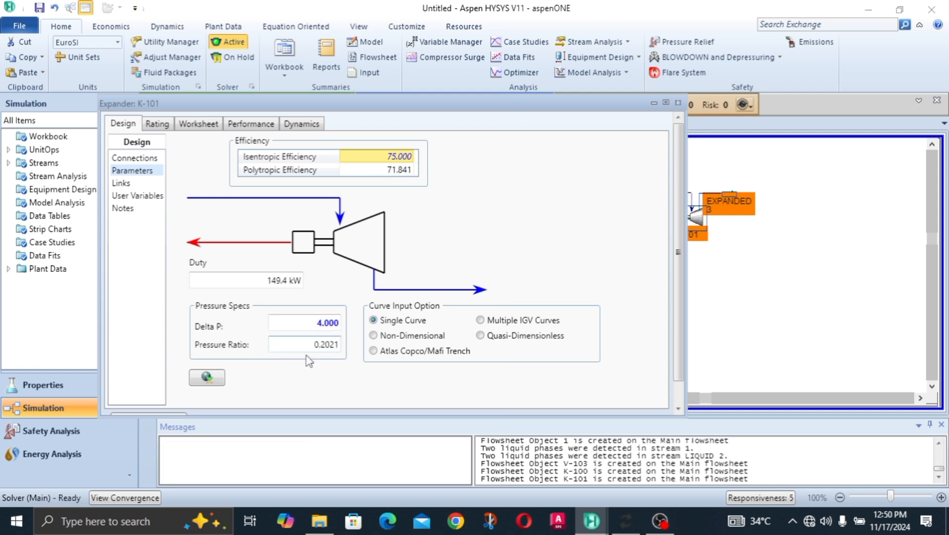
scroll(681, 306, "down", 1)
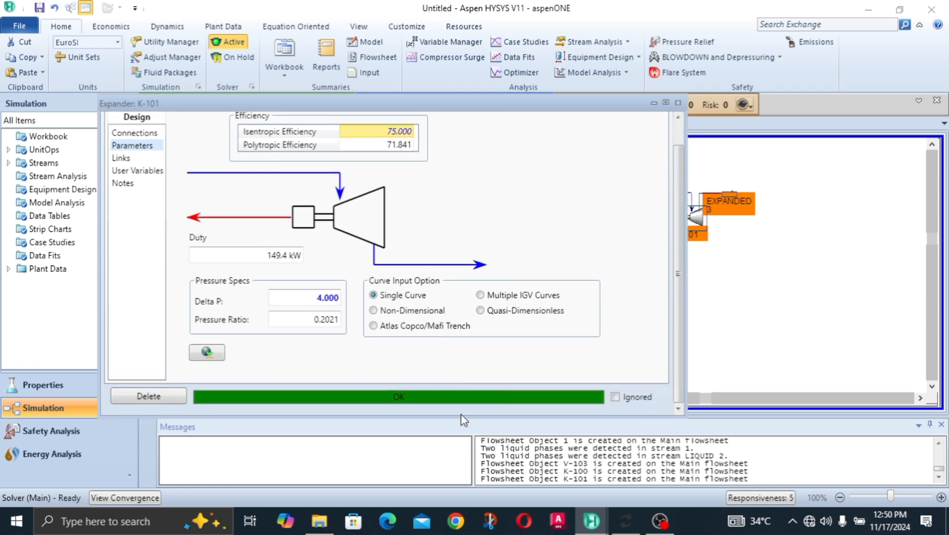
left_click_drag(461, 414, 461, 454)
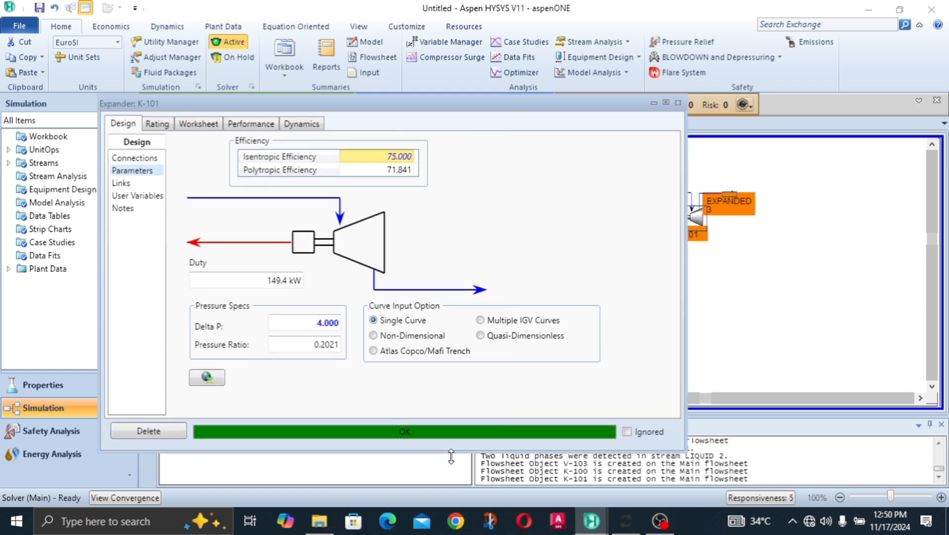
- Check the calculated pressure of EXPANDED 3 in K-101's worksheet and close the expander's property window
left_click(205, 131)
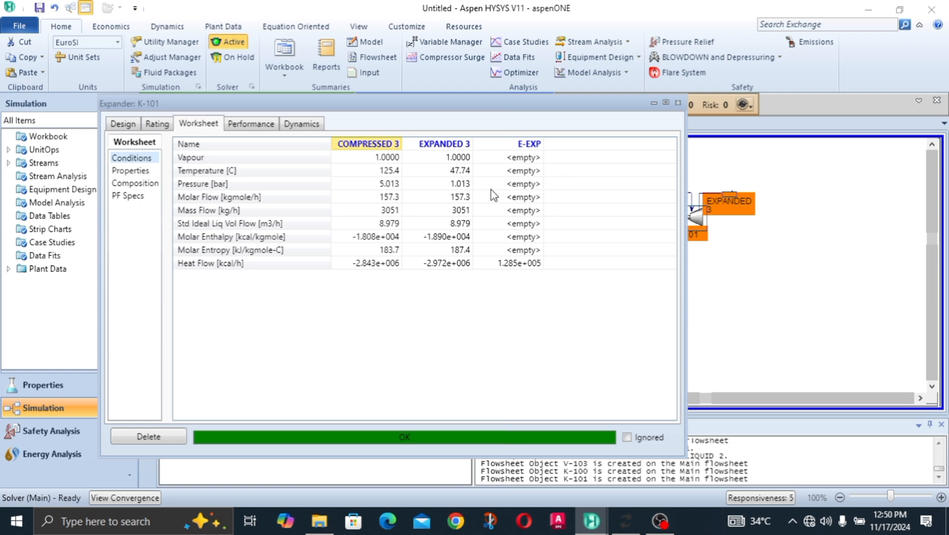
left_click(465, 187)
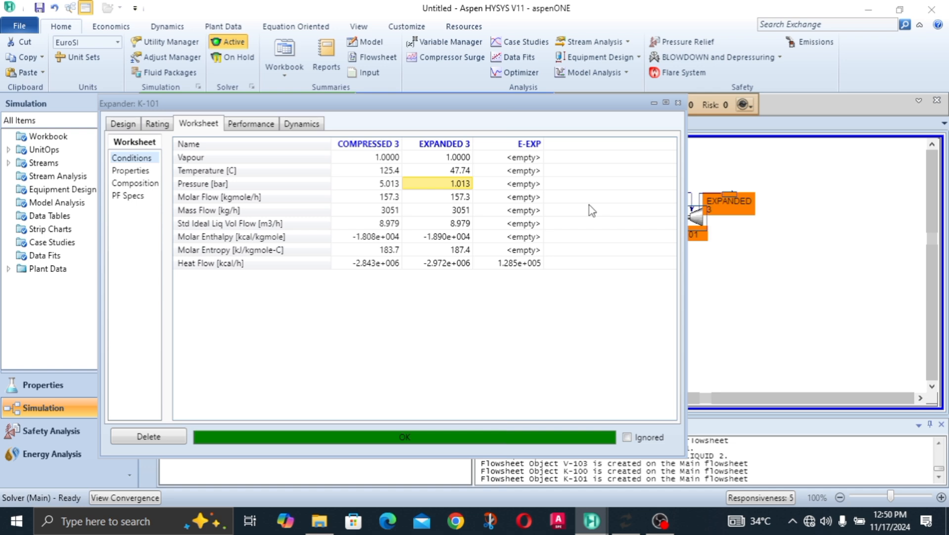
left_click(678, 103)
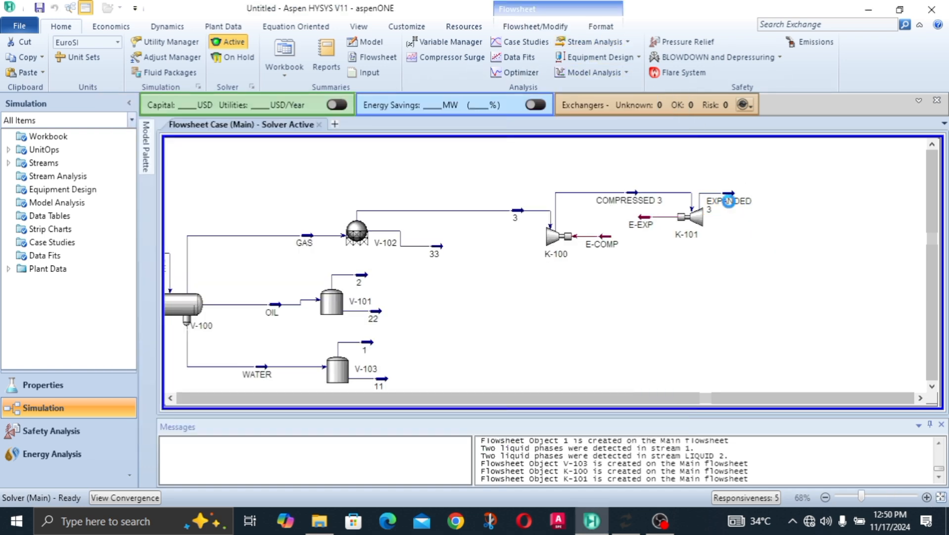
- Move stream EXPANDED 3 slightly up and away from expander K-101, and deselect it
left_click(742, 203)
left_click_drag(745, 199, 762, 193)
left_click(720, 274)
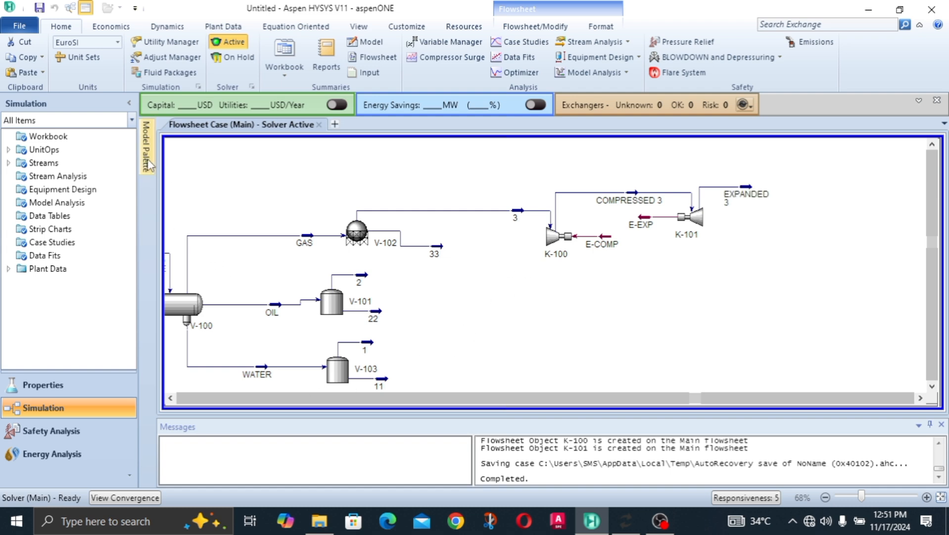
- Close the Model Palette and review the whole flowsheet from the MIXTURE feed to EXPANDED 3
mouse_move(146, 149)
left_click_drag(321, 252, 334, 230)
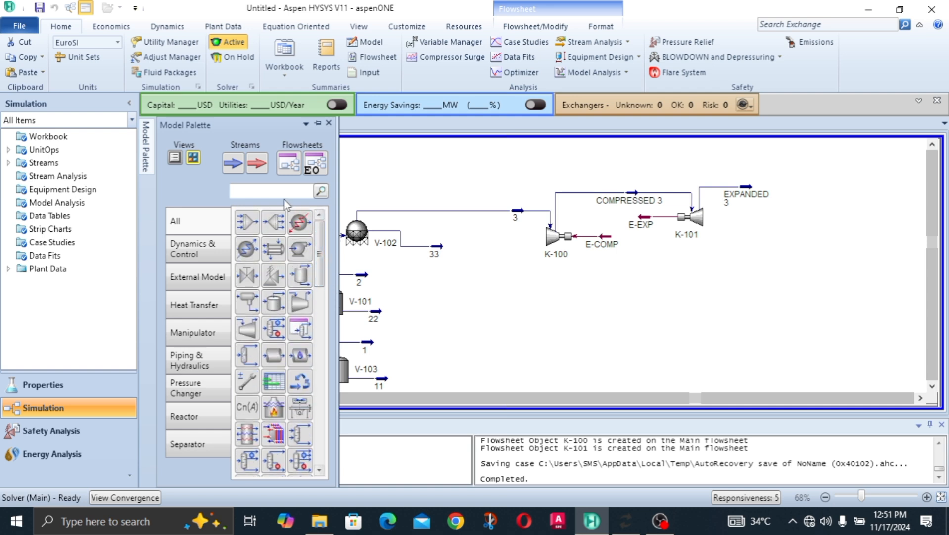
left_click_drag(320, 260, 322, 245)
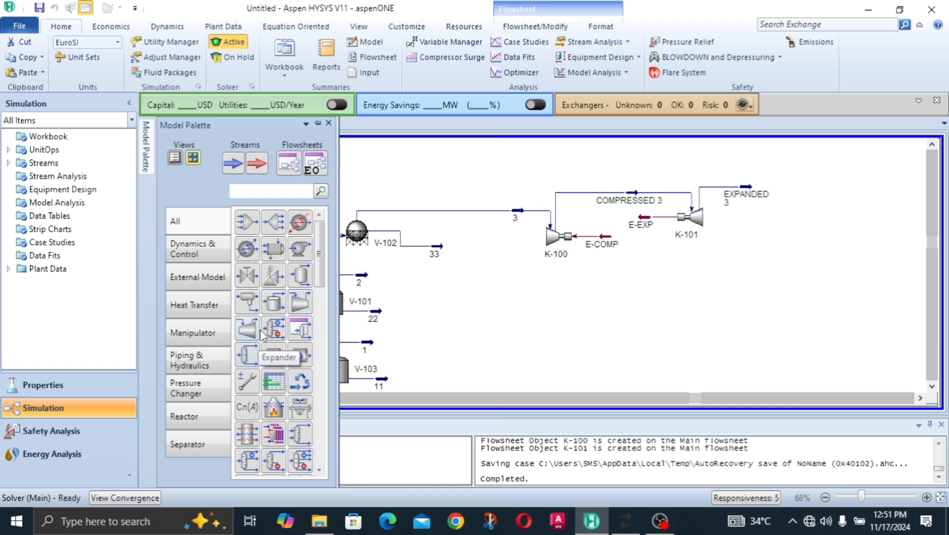
left_click(329, 123)
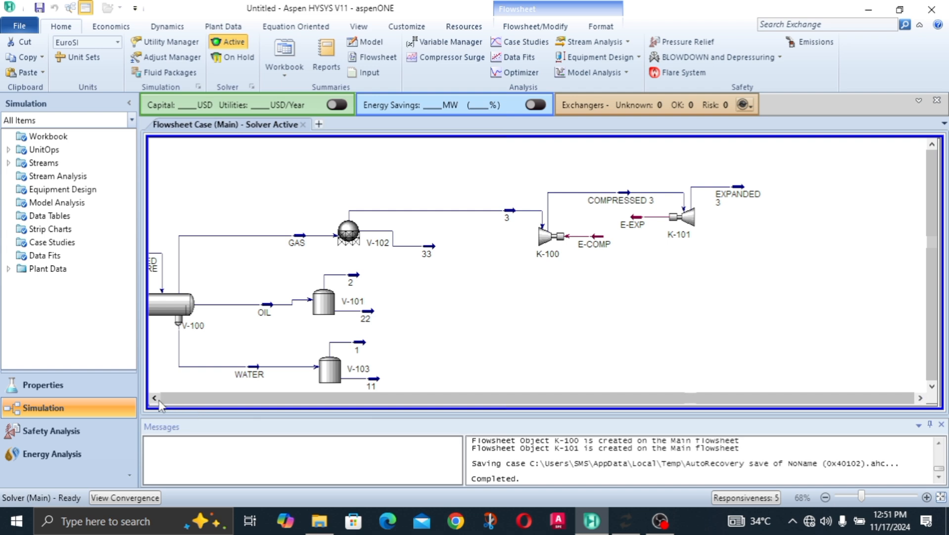
left_click(157, 399)
scroll(451, 341, "up", 2)
scroll(450, 341, "down", 4)
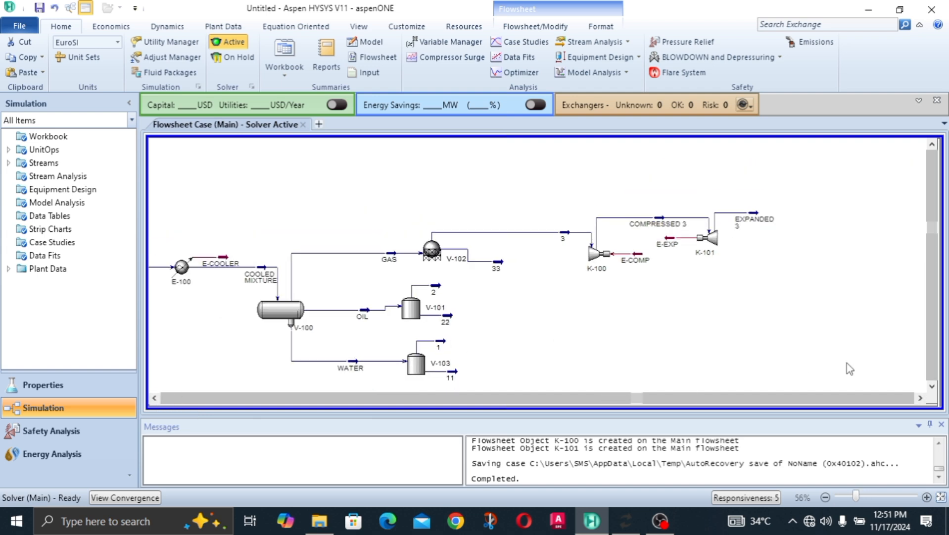
left_click(933, 387)
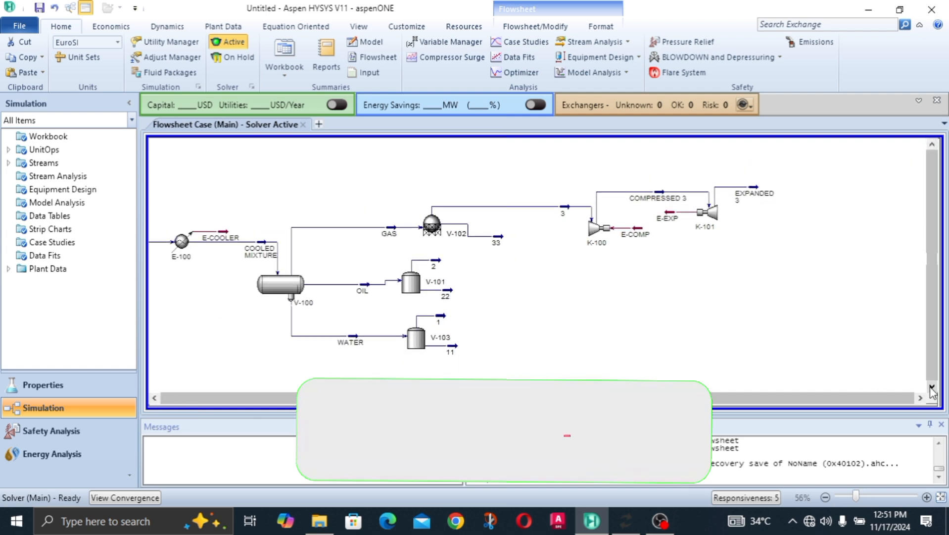
left_click(155, 398)
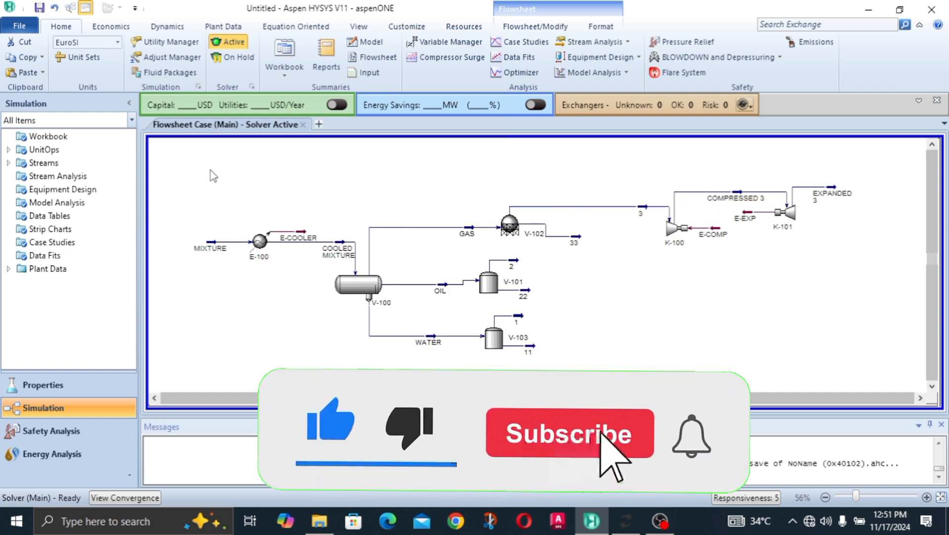